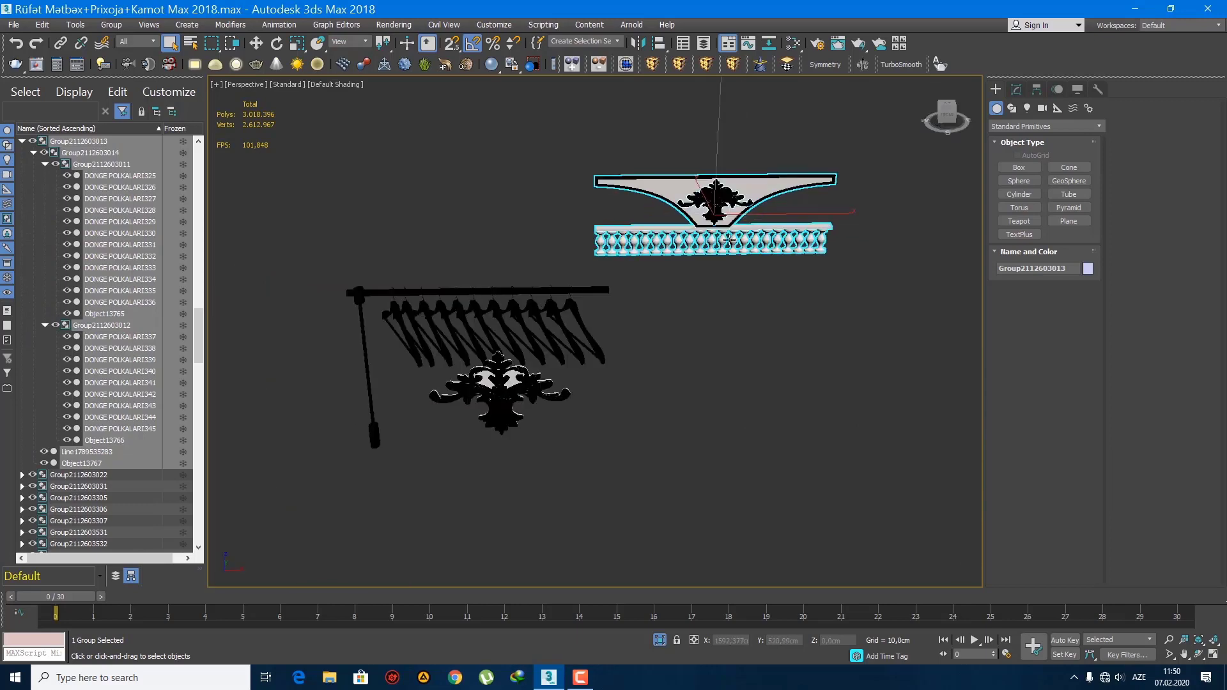
# - Open the selected cornice group and move its baluster railing along X towards the kitchen cabinets
pyautogui.click(115, 26)
pyautogui.click(118, 79)
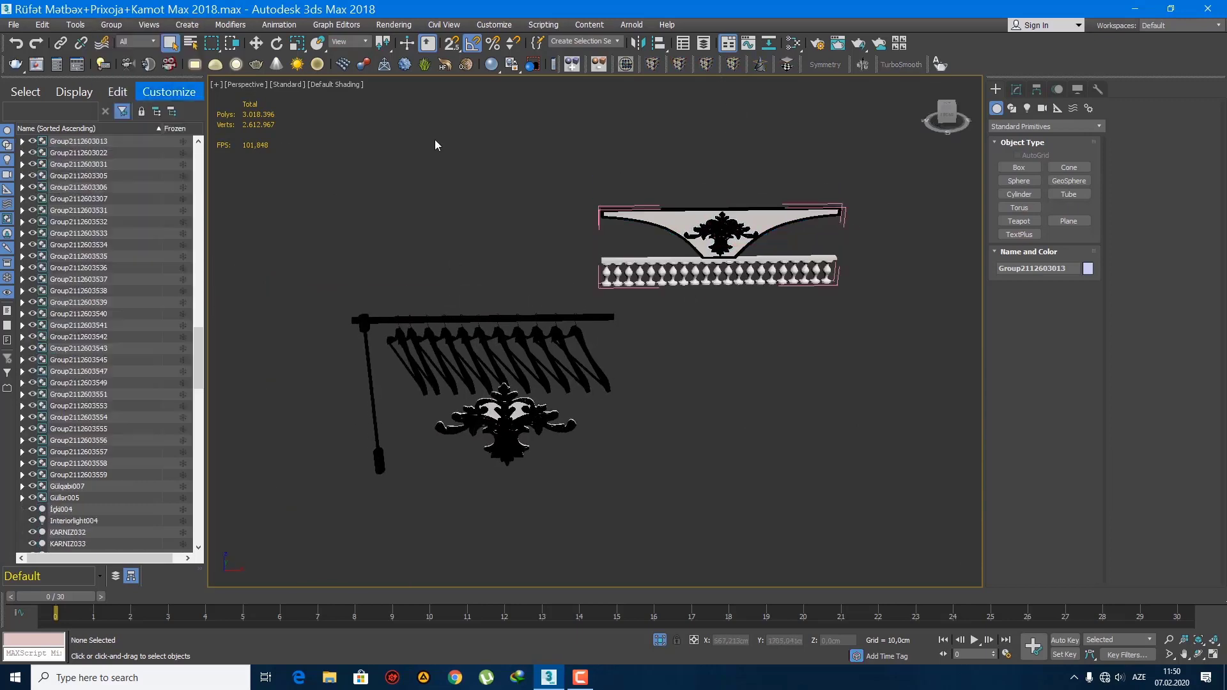
pyautogui.moveTo(703, 295); pyautogui.dragTo(784, 332, button='middle')
pyautogui.scroll(-3, 718, 320)
pyautogui.click(723, 314)
pyautogui.scroll(-5, 798, 330)
pyautogui.press('w')
pyautogui.moveTo(837, 330); pyautogui.dragTo(329, 334)
pyautogui.moveTo(333, 337); pyautogui.dragTo(607, 366, button='middle')
pyautogui.scroll(9, 608, 367)
pyautogui.moveTo(393, 270); pyautogui.dragTo(611, 286, button='middle')
pyautogui.scroll(4, 607, 287)
pyautogui.scroll(-11, 555, 323)
pyautogui.moveTo(342, 303); pyautogui.dragTo(599, 333, button='middle')
pyautogui.scroll(4, 599, 333)
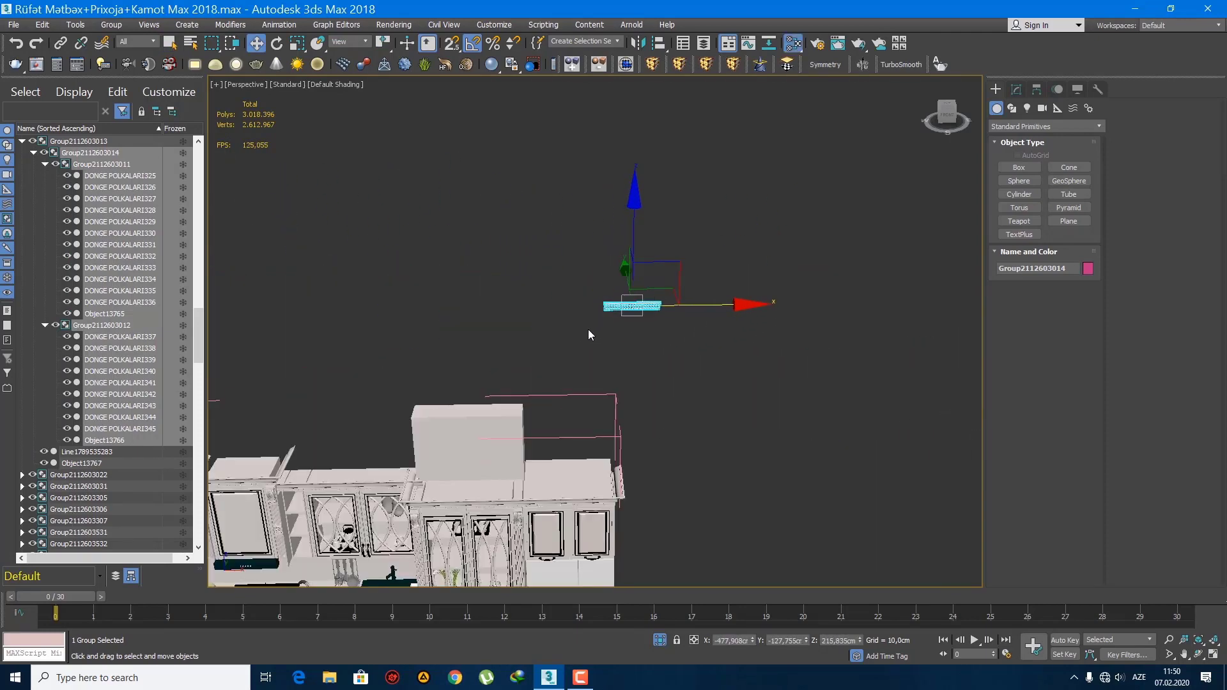
# - View the parameters of the Ağ Laminat material in the Slate Material Editor, leaving the editor minimized
pyautogui.press('m')
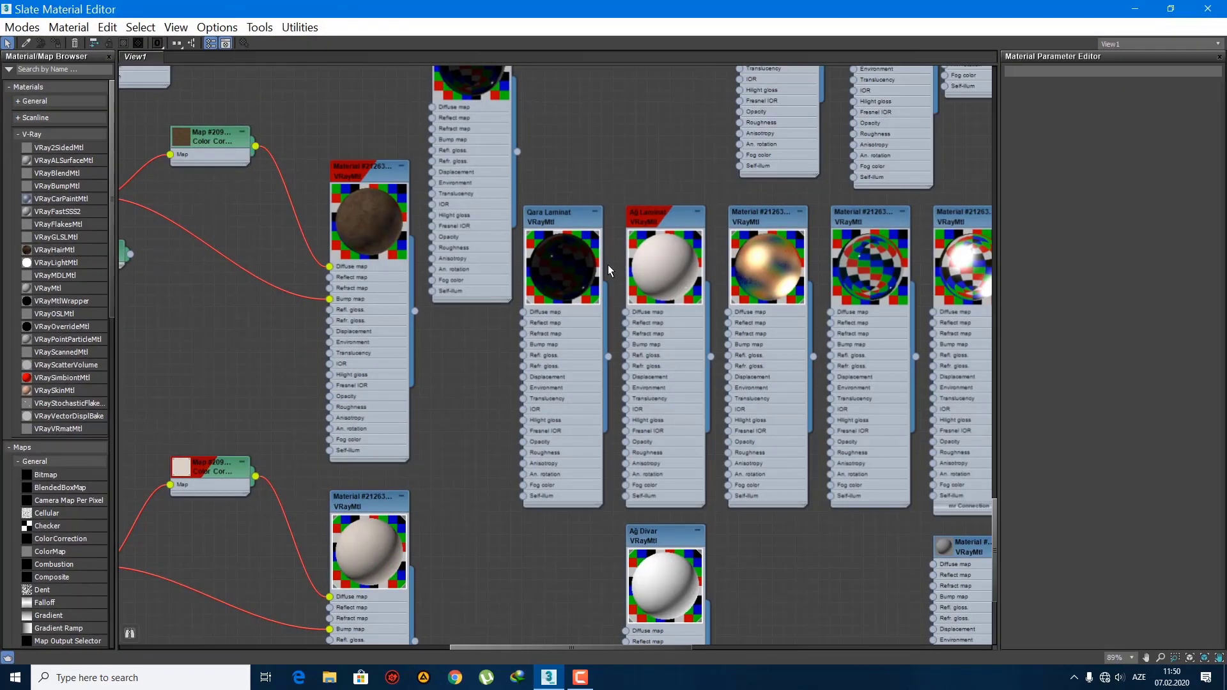
pyautogui.doubleClick(673, 218)
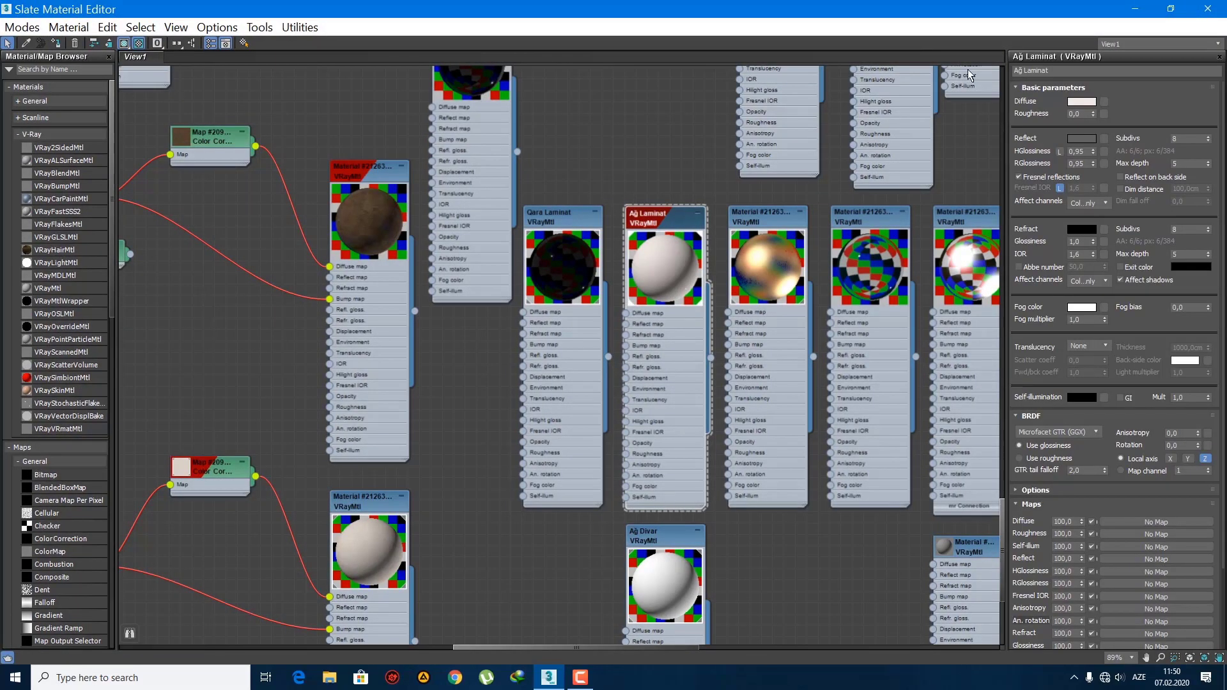
pyautogui.click(1126, 10)
# - In the front view, add the kitchen cabinet carcass to the railing selection and isolate both objects
pyautogui.scroll(-5, 874, 282)
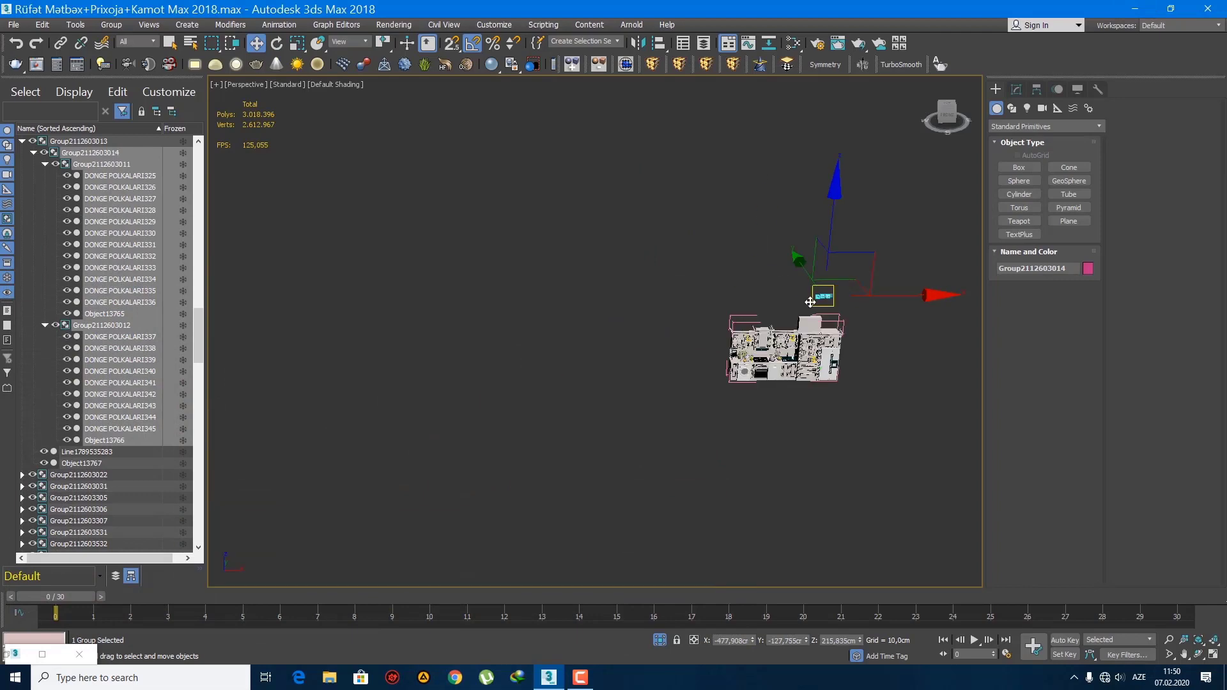
pyautogui.press('z')
pyautogui.scroll(-10, 711, 344)
pyautogui.moveTo(713, 344); pyautogui.dragTo(813, 345, button='middle')
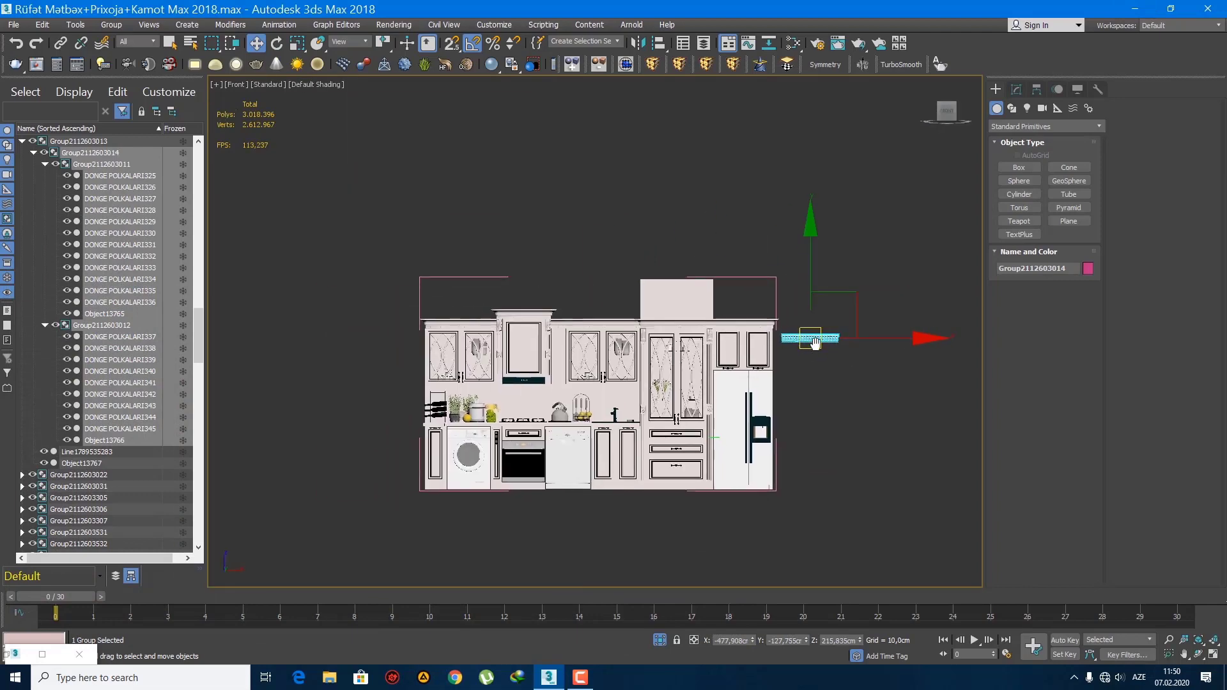
pyautogui.scroll(3, 812, 348)
pyautogui.keyDown('ctrl'); pyautogui.click(311, 346); pyautogui.keyUp('ctrl')
pyautogui.moveTo(312, 346); pyautogui.dragTo(633, 346, button='middle')
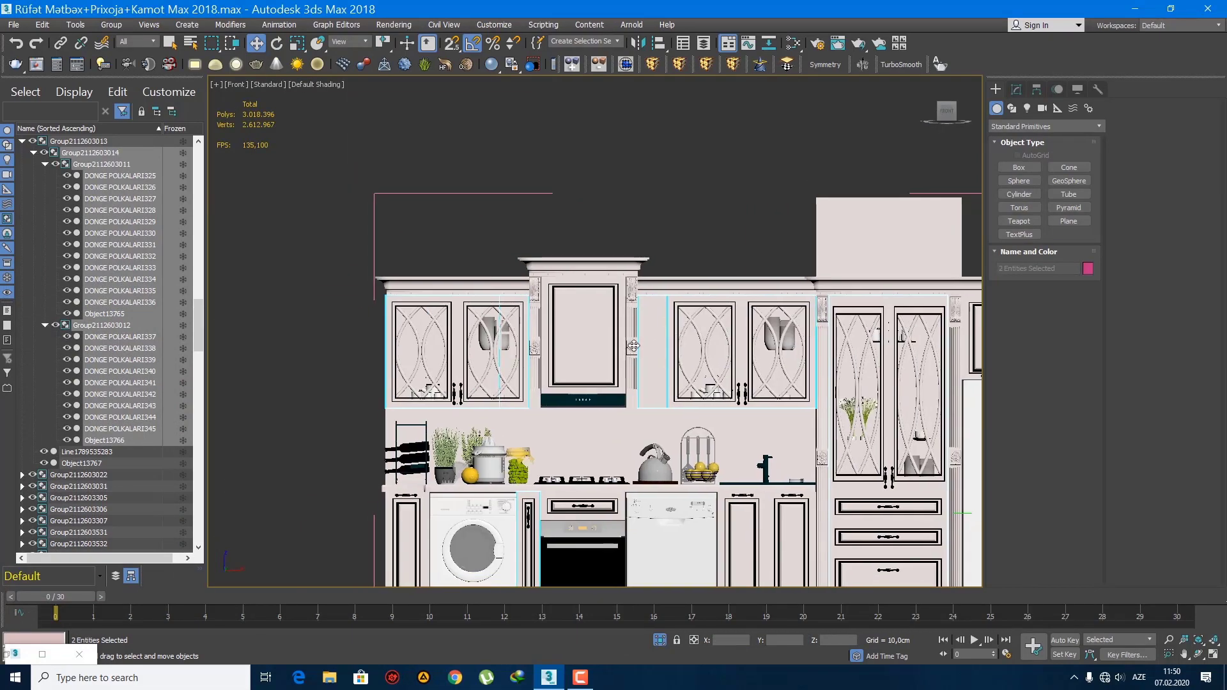
pyautogui.scroll(-2, 643, 349)
pyautogui.hotkey('alt', 'q')
pyautogui.scroll(-4, 684, 402)
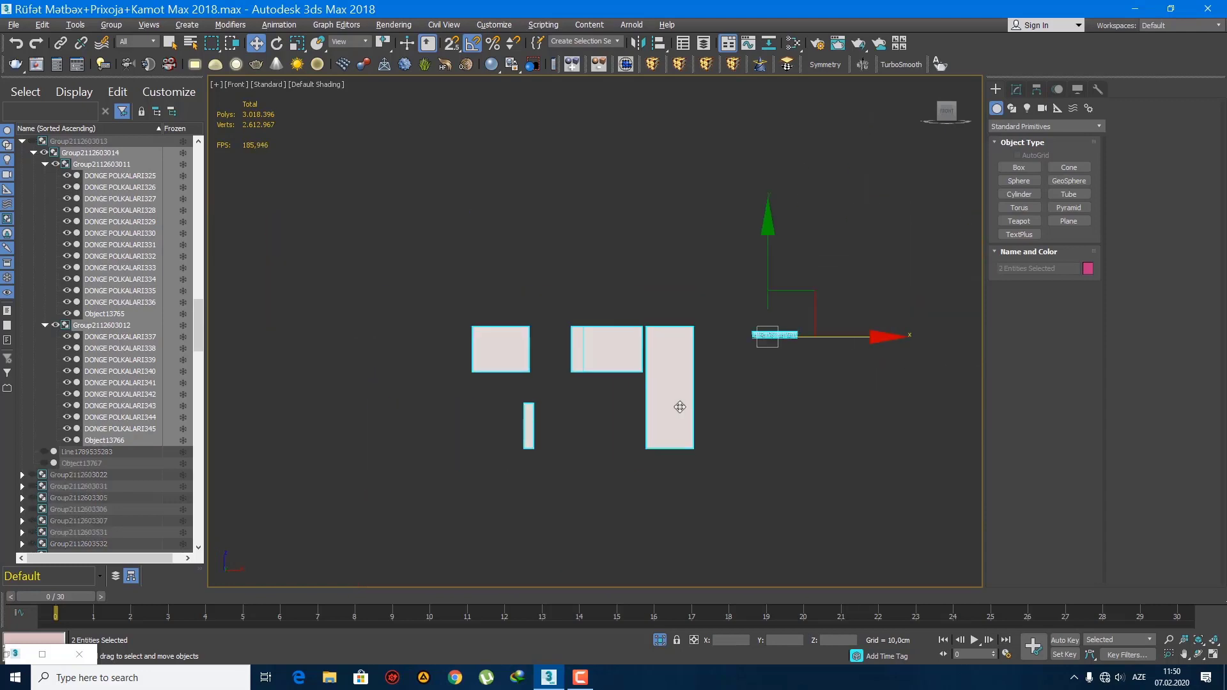
# - Detach the two narrow open-shelf elements flanking the range hood from the cabinet carcass as a separate object
pyautogui.press('p')
pyautogui.keyDown('alt'); pyautogui.moveTo(682, 404); pyautogui.dragTo(636, 416, button='middle'); pyautogui.keyUp('alt')
pyautogui.click(657, 508)
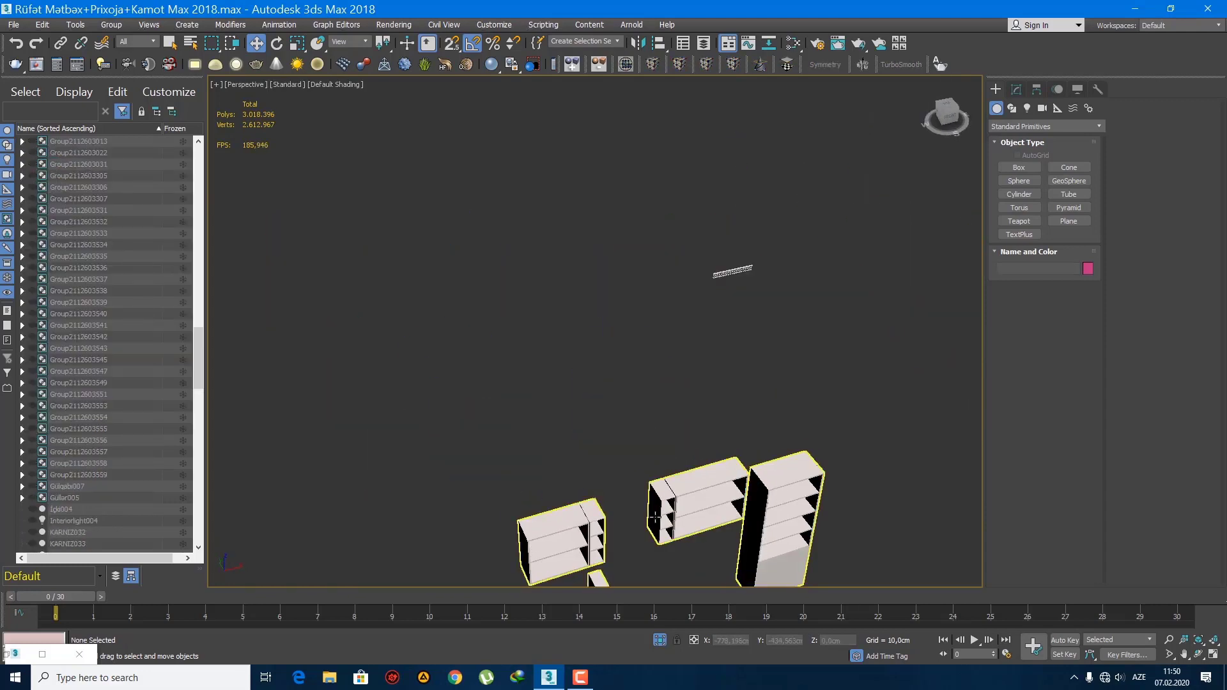
pyautogui.scroll(3, 657, 507)
pyautogui.press('t')
pyautogui.press('z')
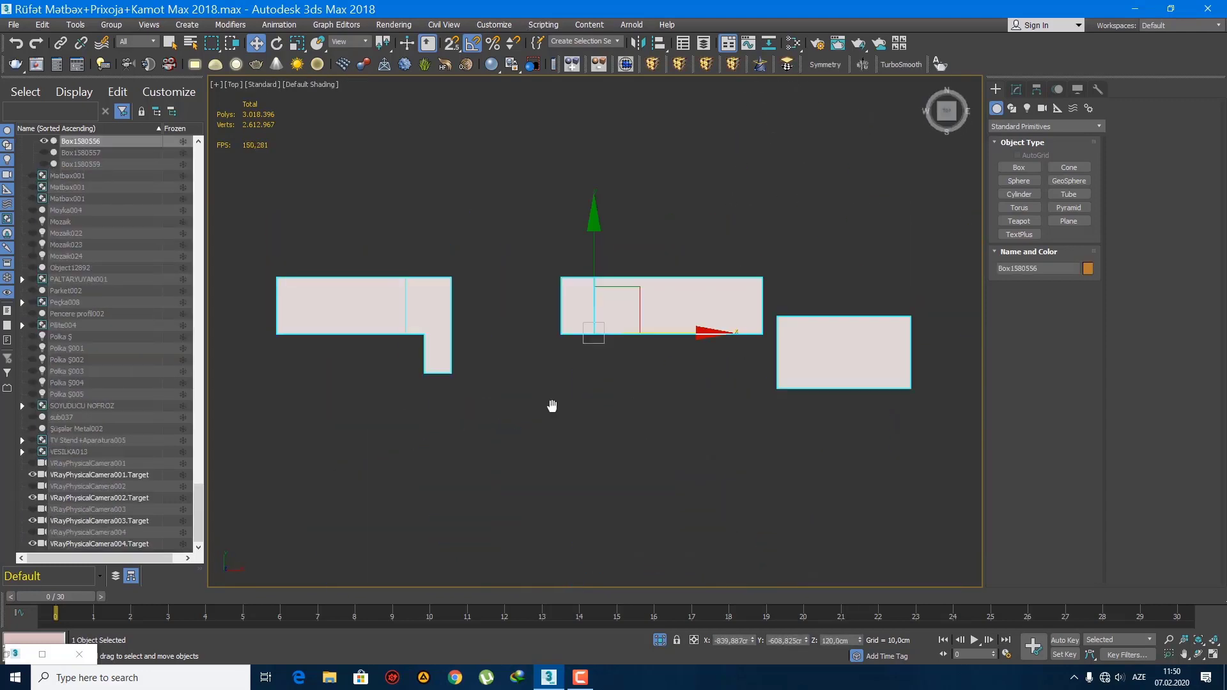
pyautogui.scroll(3, 410, 340)
pyautogui.moveTo(366, 293); pyautogui.dragTo(406, 362, button='middle')
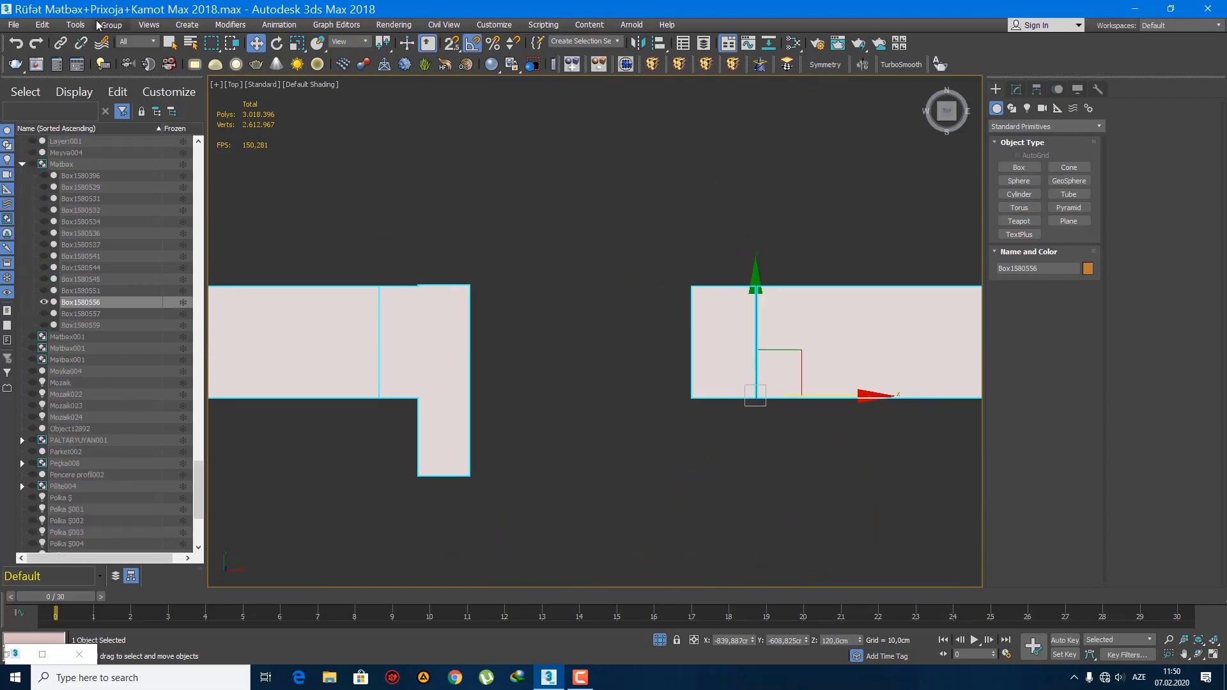
pyautogui.click(613, 127)
pyautogui.press('5')
pyautogui.click(408, 318)
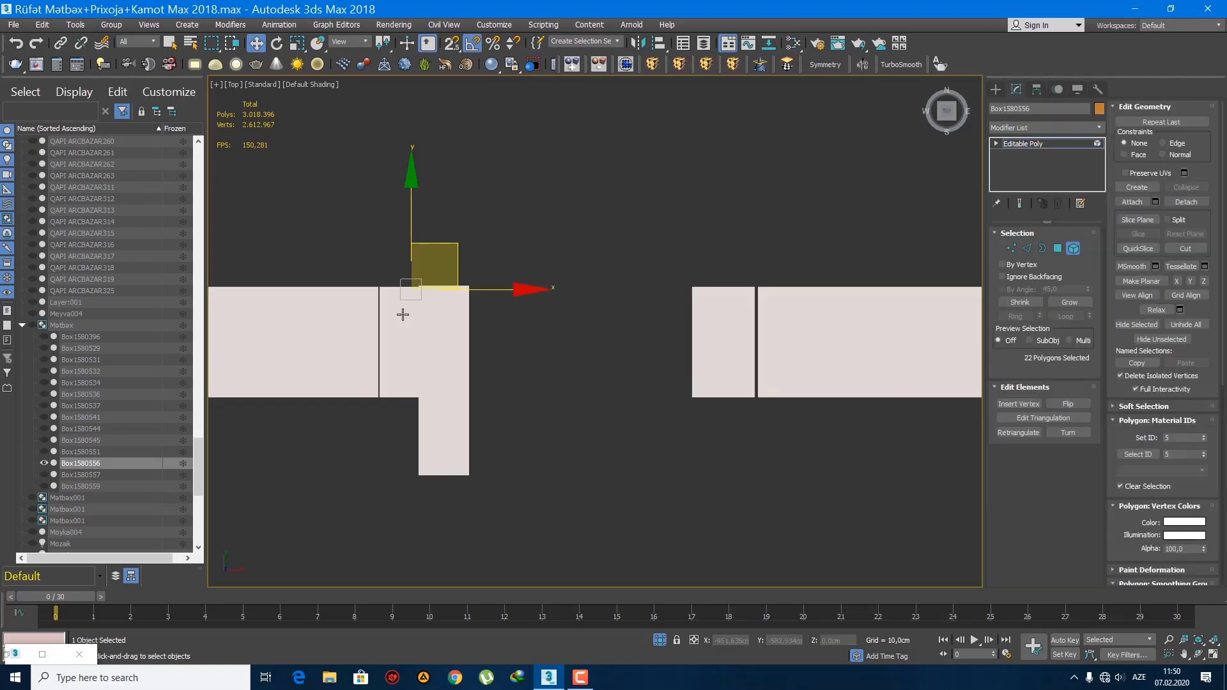
pyautogui.keyDown('ctrl'); pyautogui.click(710, 361); pyautogui.keyUp('ctrl')
pyautogui.keyDown('alt'); pyautogui.moveTo(710, 361); pyautogui.dragTo(516, 322, button='middle'); pyautogui.keyUp('alt')
pyautogui.scroll(4, 531, 319)
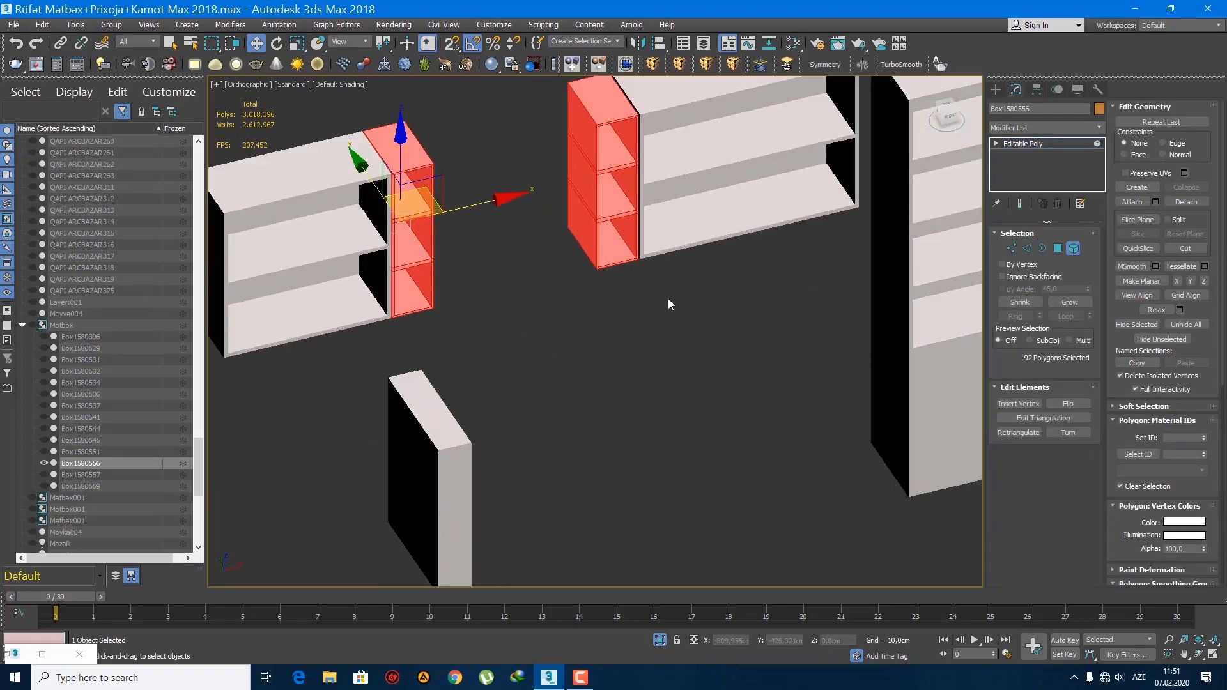
pyautogui.click(1186, 202)
pyautogui.click(652, 342)
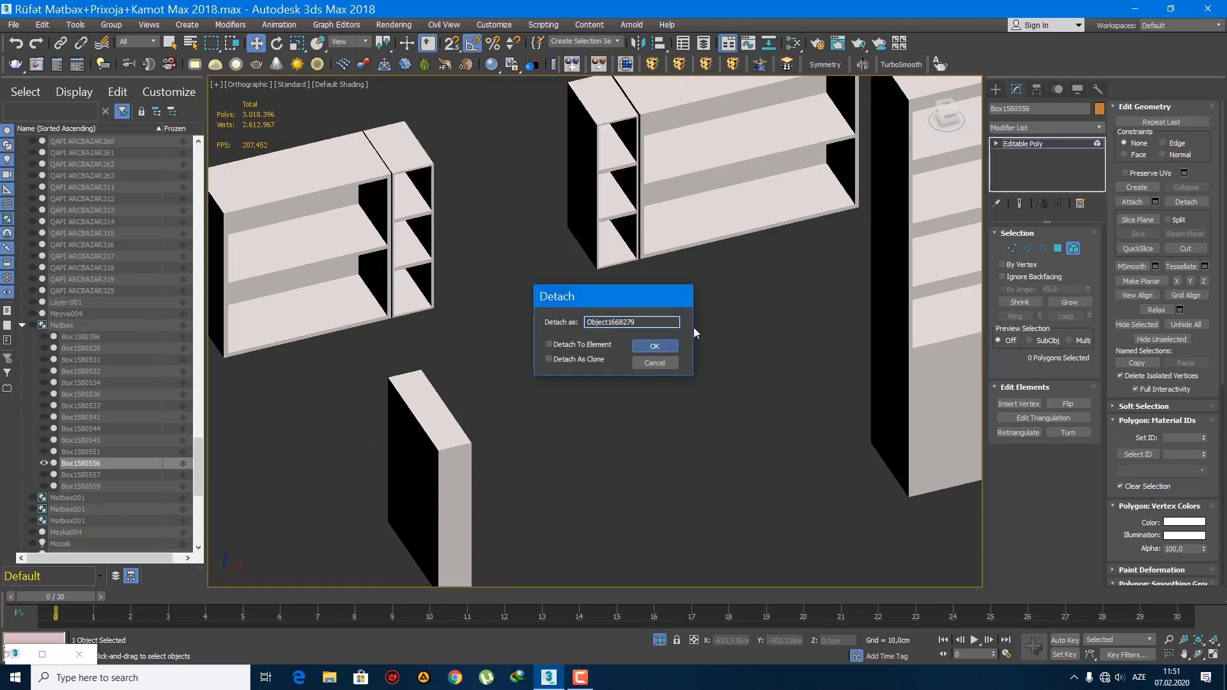
# - Select the front vertices of both detached shelf units in the top view and end the isolation to show the whole kitchen
pyautogui.click(997, 94)
pyautogui.click(397, 182)
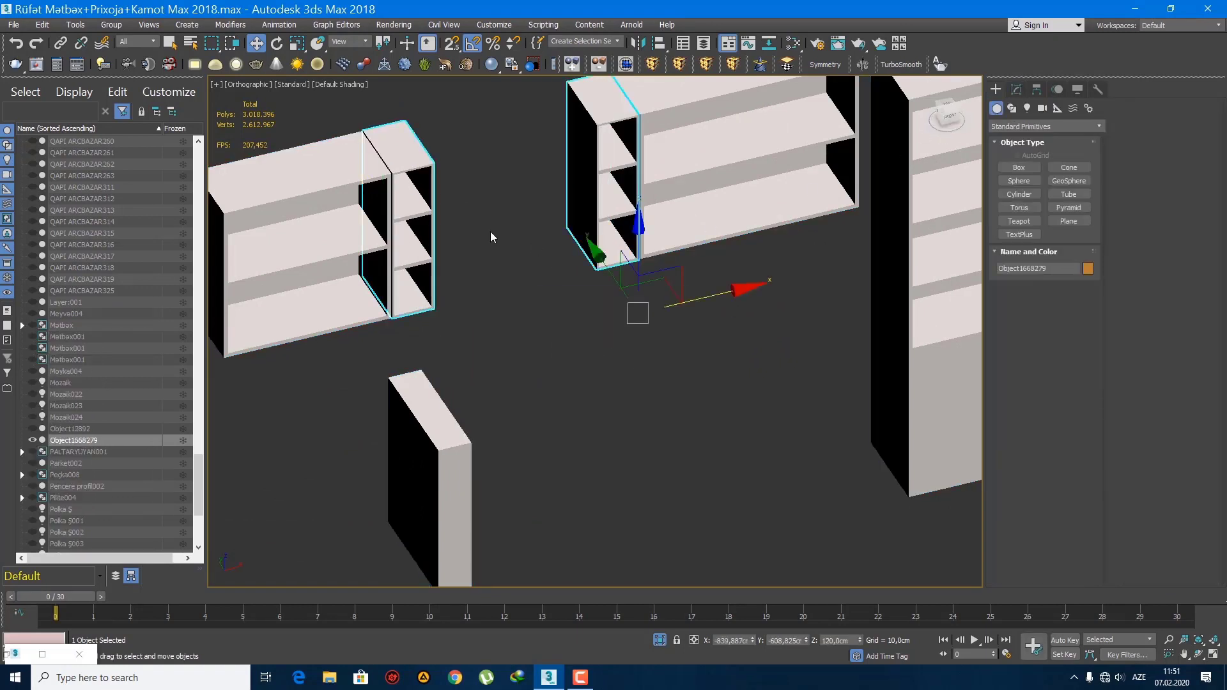
pyautogui.moveTo(489, 234); pyautogui.dragTo(487, 290, button='middle')
pyautogui.scroll(-5, 486, 289)
pyautogui.press('t')
pyautogui.scroll(-3, 544, 351)
pyautogui.press('1')
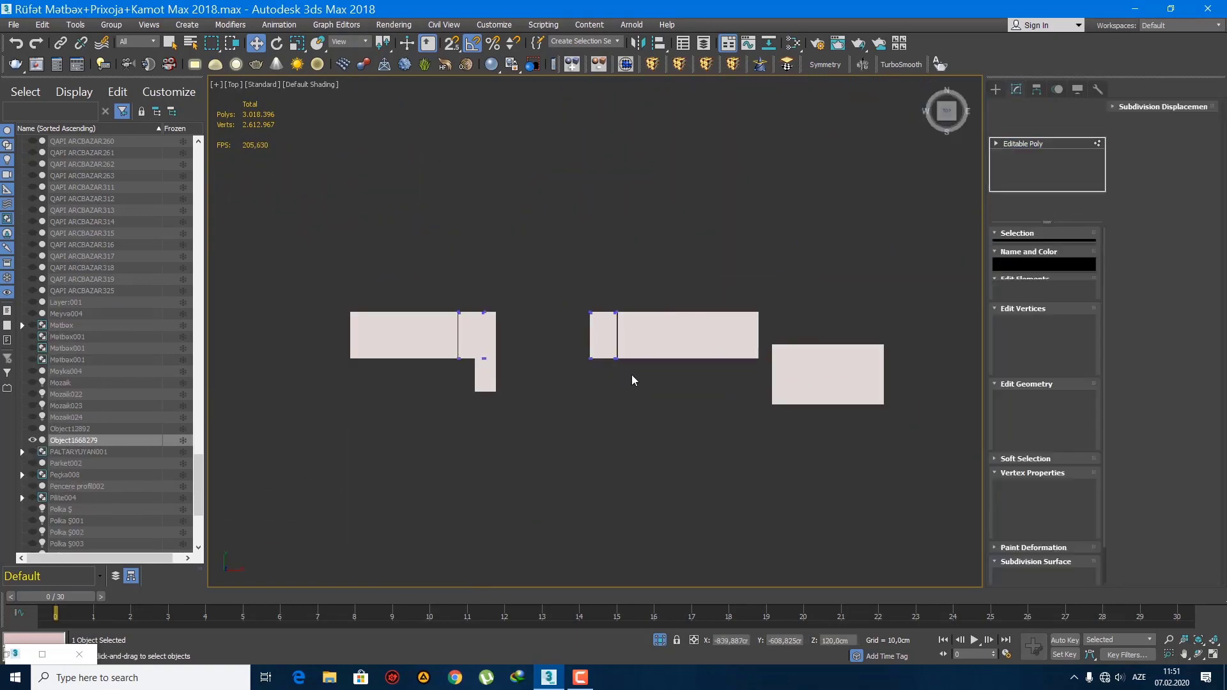
pyautogui.moveTo(697, 380); pyautogui.dragTo(445, 356)
pyautogui.rightClick(534, 353)
pyautogui.click(565, 307)
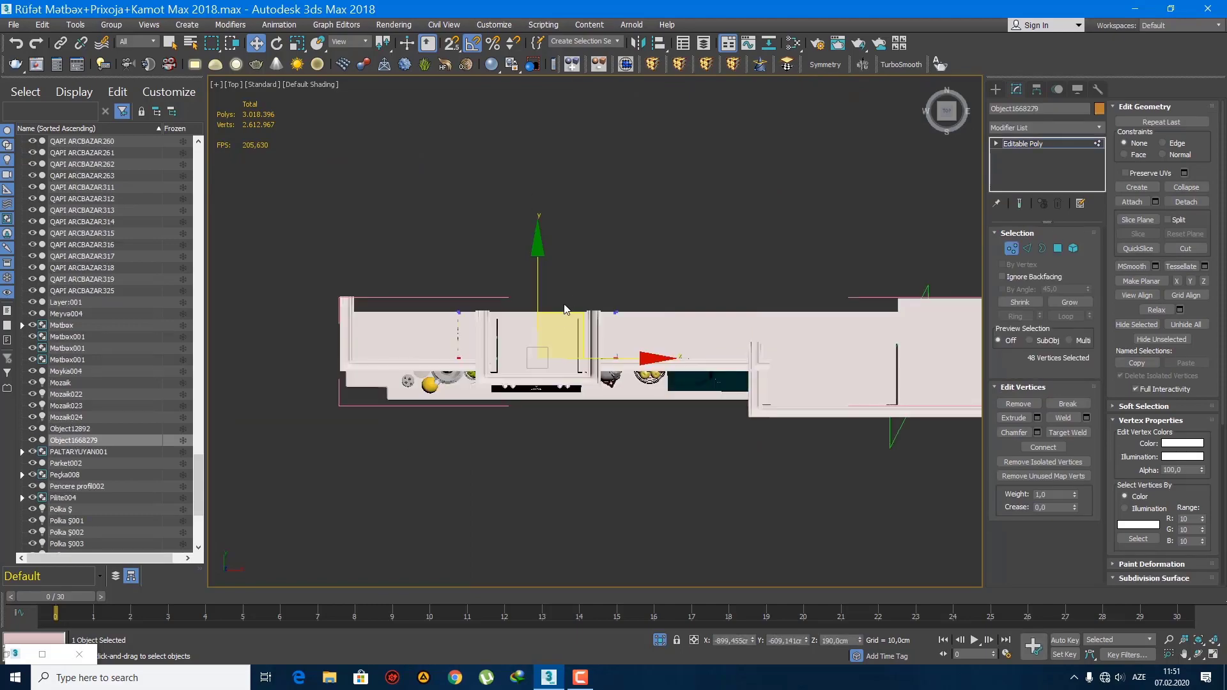
# - Move the selected shelf vertices about 2.6 cm forward along Y towards the cabinet door fronts and leave vertex editing
pyautogui.scroll(-4, 465, 337)
pyautogui.scroll(4, 487, 330)
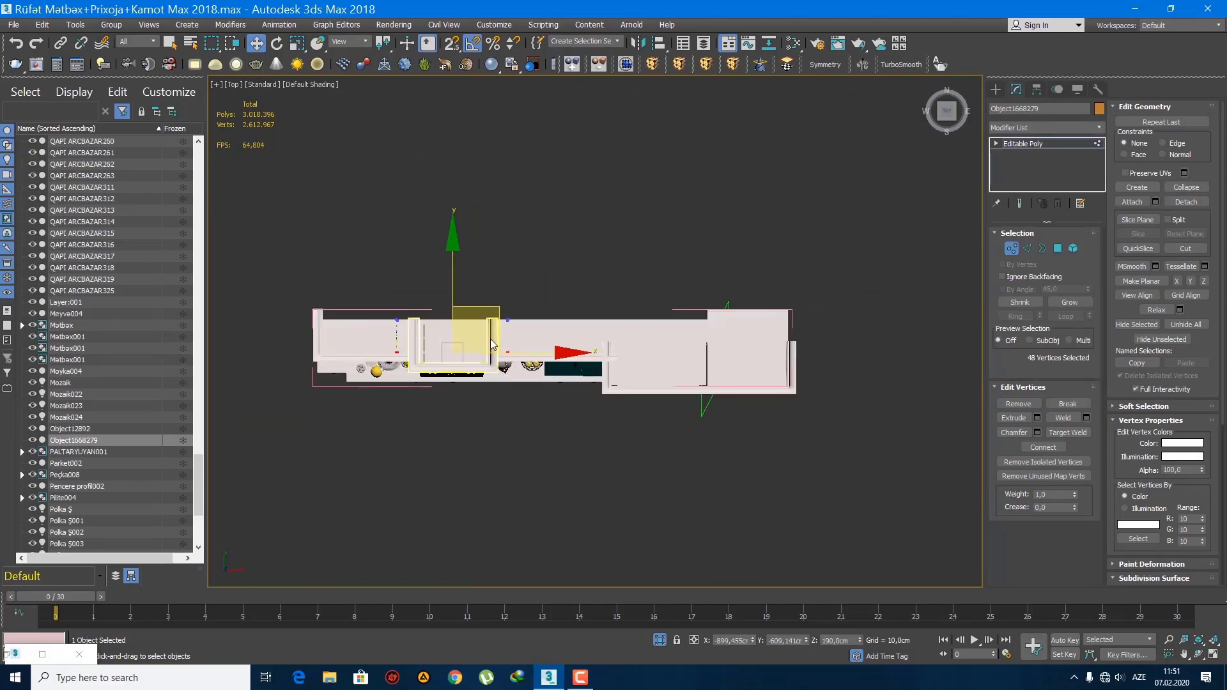
pyautogui.press('p')
pyautogui.press('z')
pyautogui.keyDown('alt'); pyautogui.moveTo(482, 366); pyautogui.dragTo(521, 249, button='middle'); pyautogui.keyUp('alt')
pyautogui.scroll(4, 505, 358)
pyautogui.scroll(-4, 532, 317)
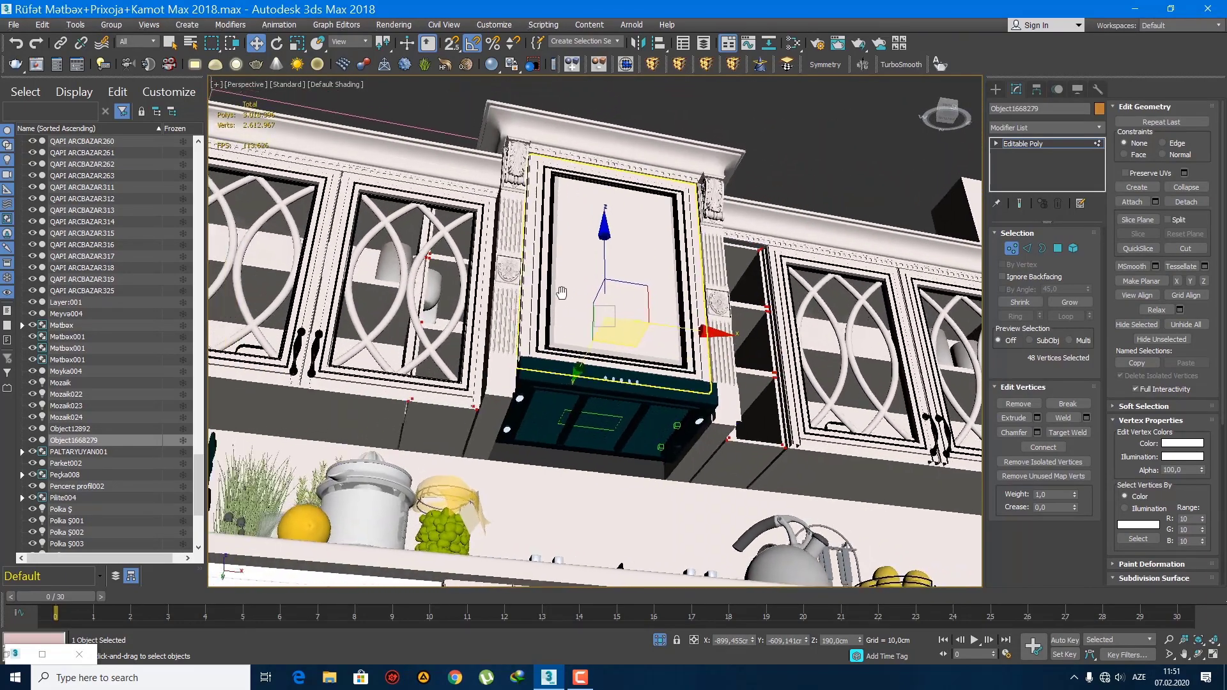
pyautogui.scroll(-3, 565, 296)
pyautogui.scroll(4, 556, 313)
pyautogui.keyDown('alt'); pyautogui.moveTo(515, 329); pyautogui.dragTo(539, 314, button='middle'); pyautogui.keyUp('alt')
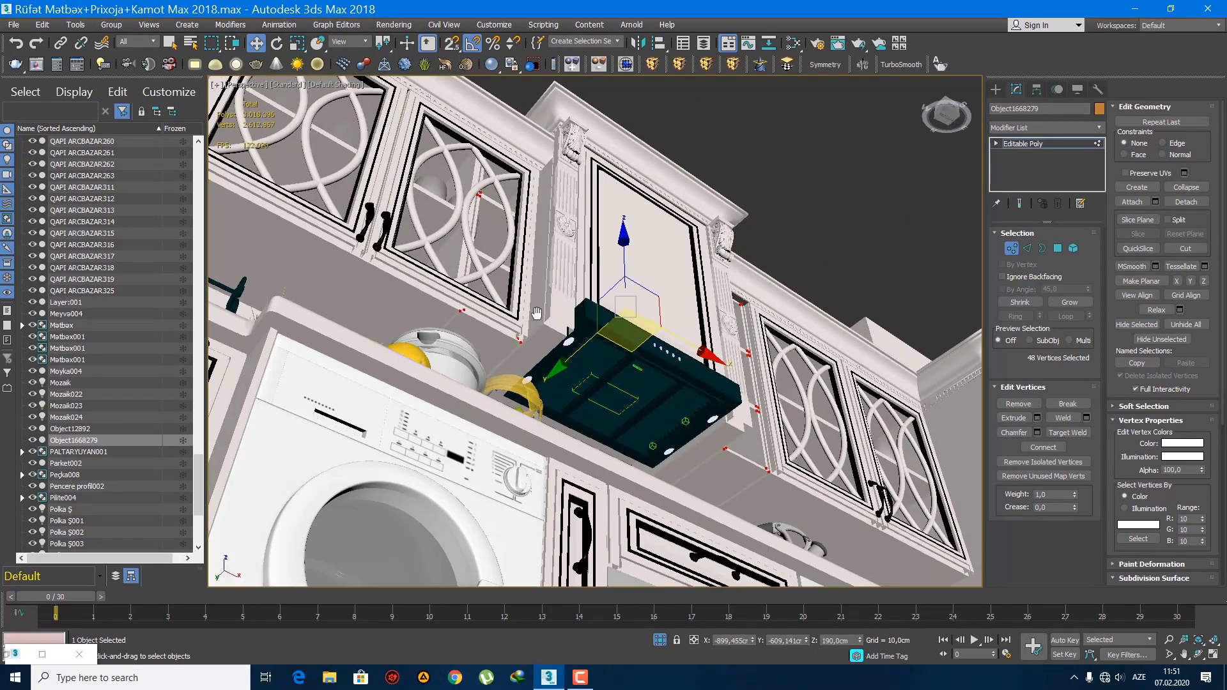
pyautogui.scroll(4, 538, 316)
pyautogui.moveTo(615, 322); pyautogui.dragTo(470, 310, button='middle')
pyautogui.keyDown('alt'); pyautogui.moveTo(470, 310); pyautogui.dragTo(517, 382, button='middle'); pyautogui.keyUp('alt')
pyautogui.keyDown('alt'); pyautogui.moveTo(572, 338); pyautogui.dragTo(565, 391, button='middle'); pyautogui.keyUp('alt')
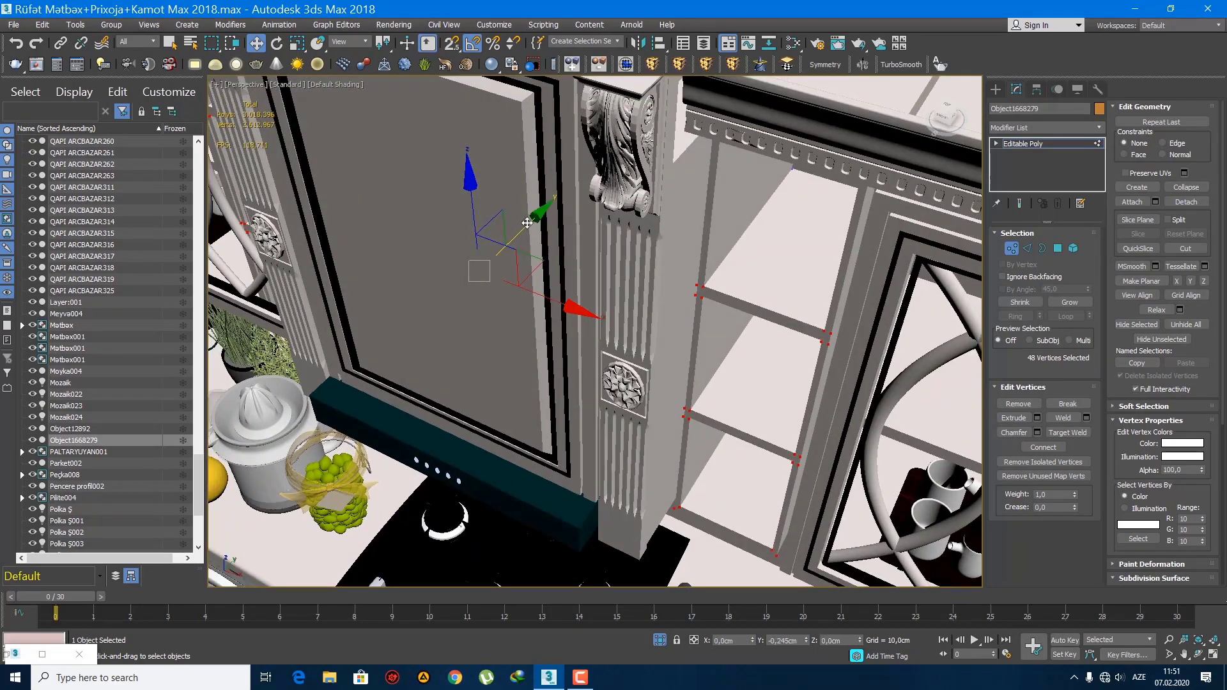
pyautogui.keyDown('alt'); pyautogui.moveTo(513, 228); pyautogui.dragTo(730, 315, button='middle'); pyautogui.keyUp('alt')
pyautogui.scroll(-5, 629, 142)
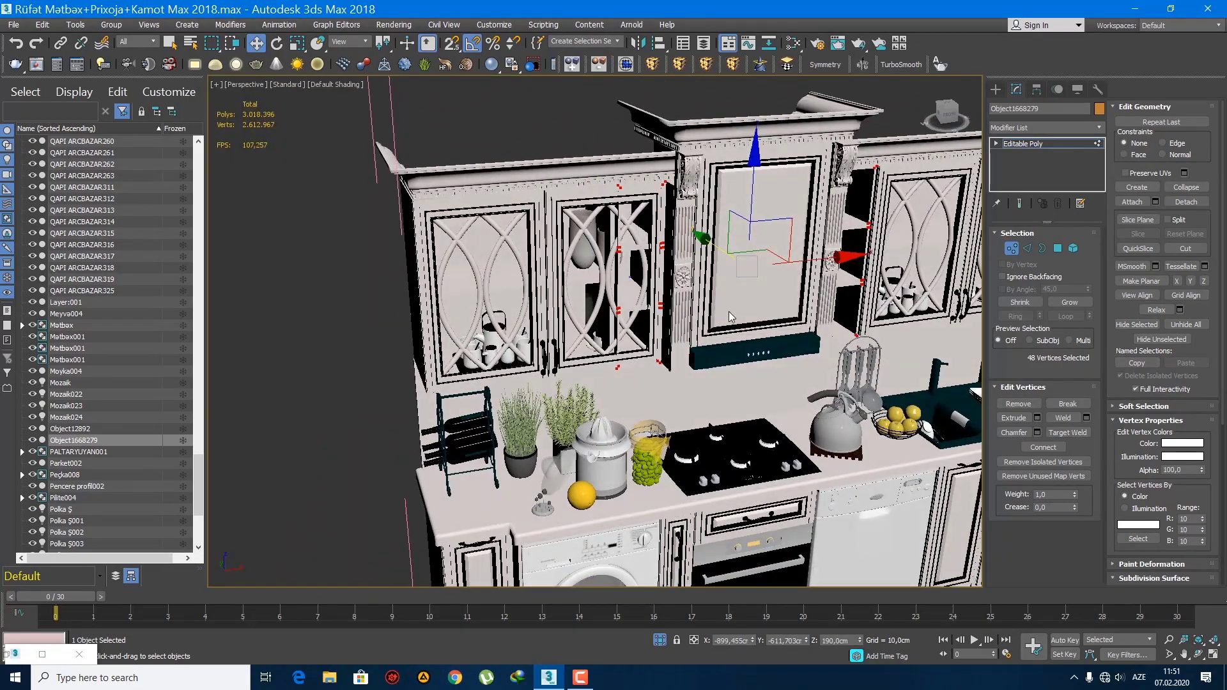
pyautogui.click(995, 89)
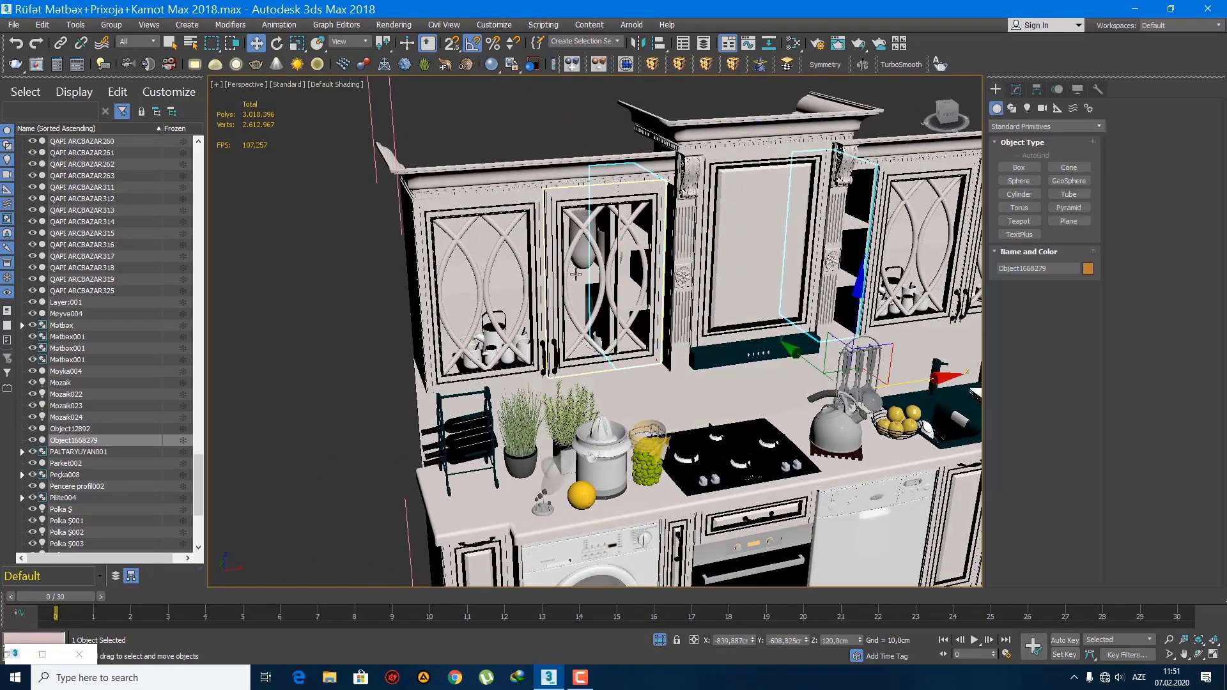
# - Apply an FFD 2x2x2 modifier to the two glass doors left of the hood and narrow them to uncover the open shelves
pyautogui.click(565, 266)
pyautogui.scroll(4, 566, 266)
pyautogui.keyDown('ctrl'); pyautogui.click(524, 307); pyautogui.keyUp('ctrl')
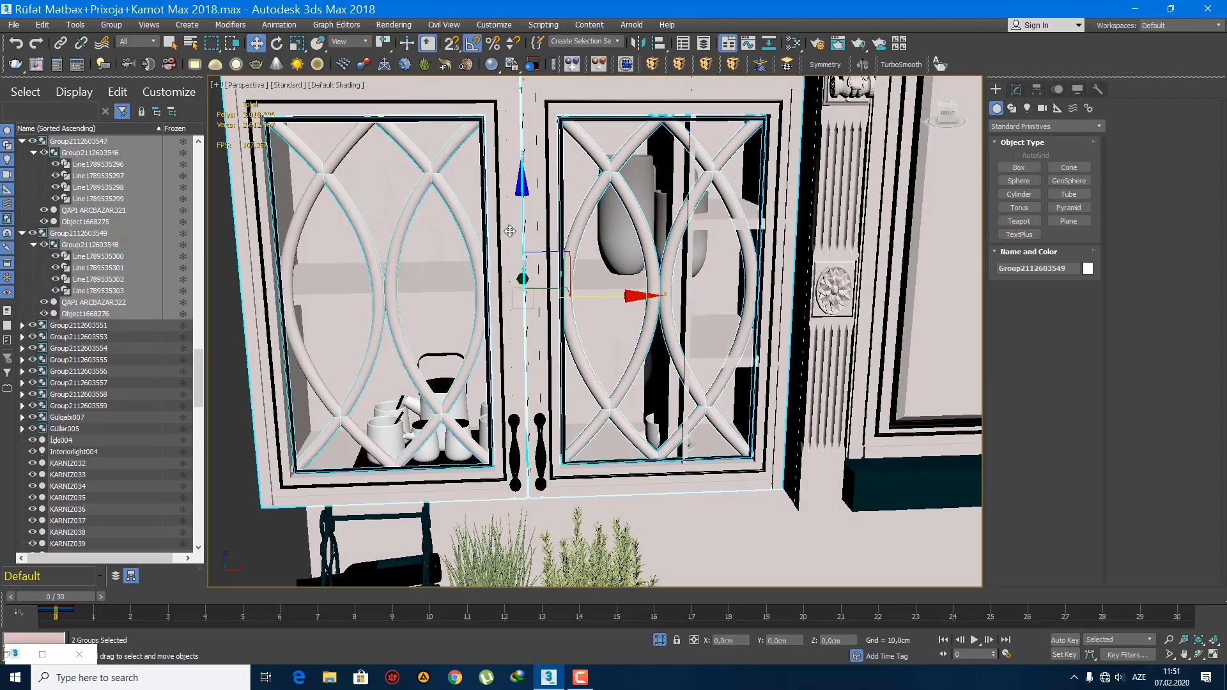
pyautogui.scroll(-4, 537, 326)
pyautogui.scroll(4, 536, 350)
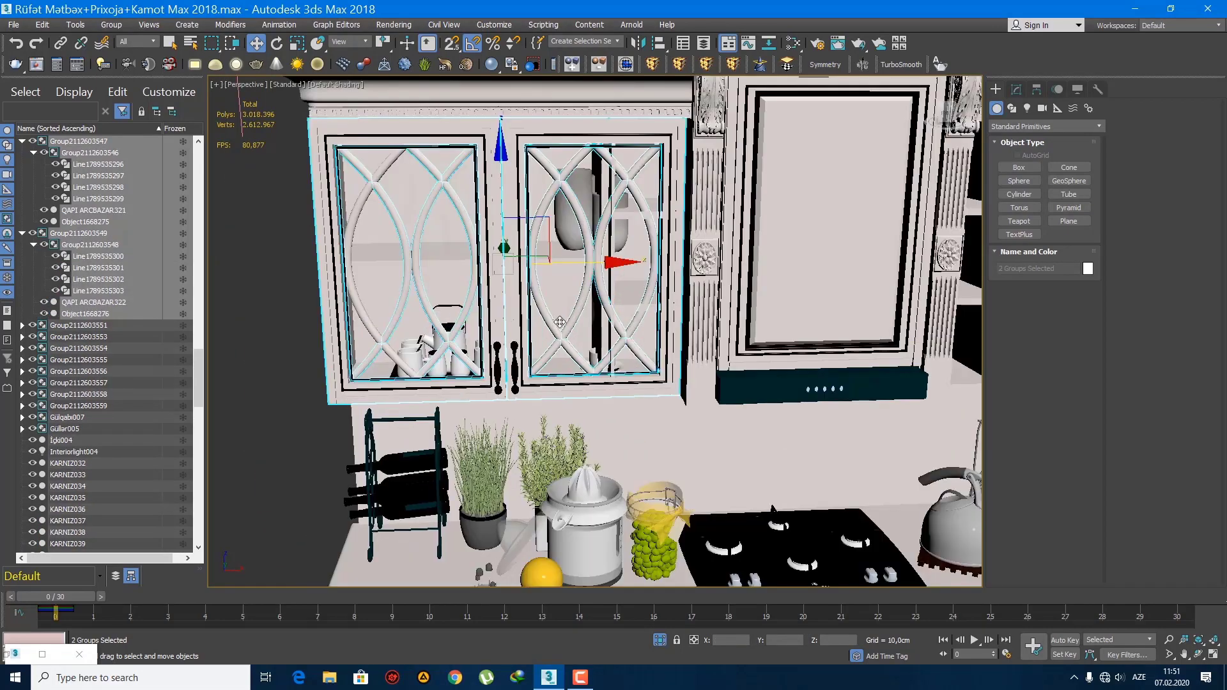
pyautogui.press('f')
pyautogui.press('z')
pyautogui.scroll(-2, 512, 323)
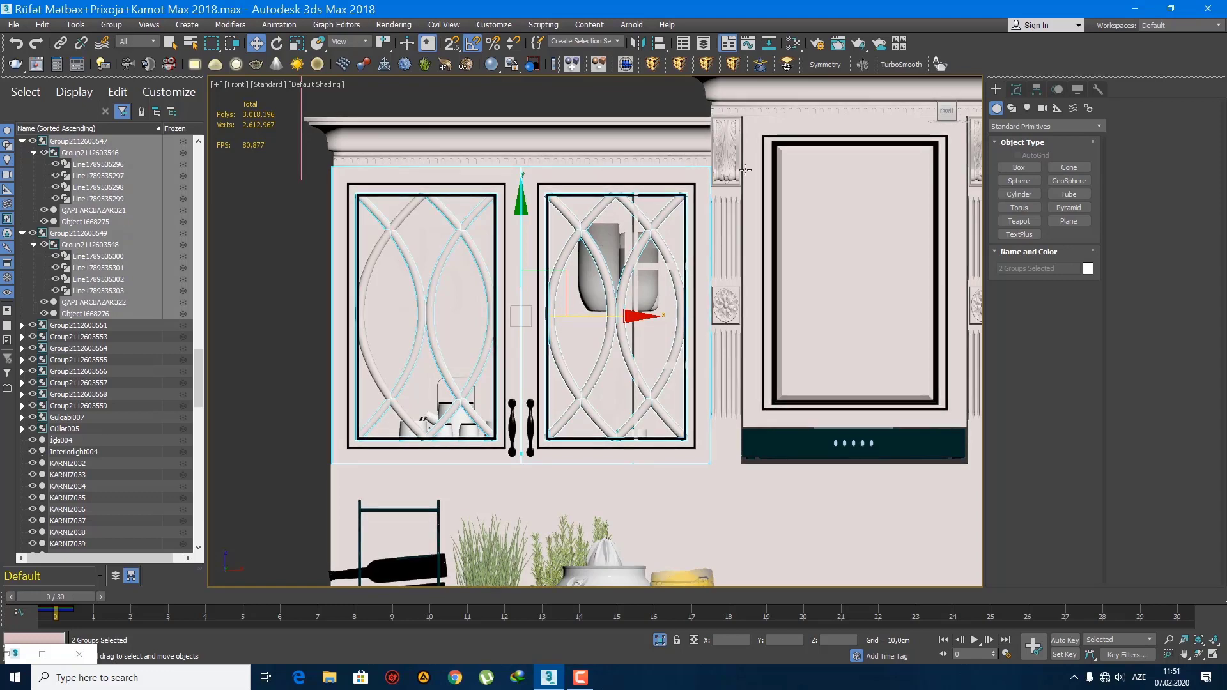
pyautogui.click(1017, 90)
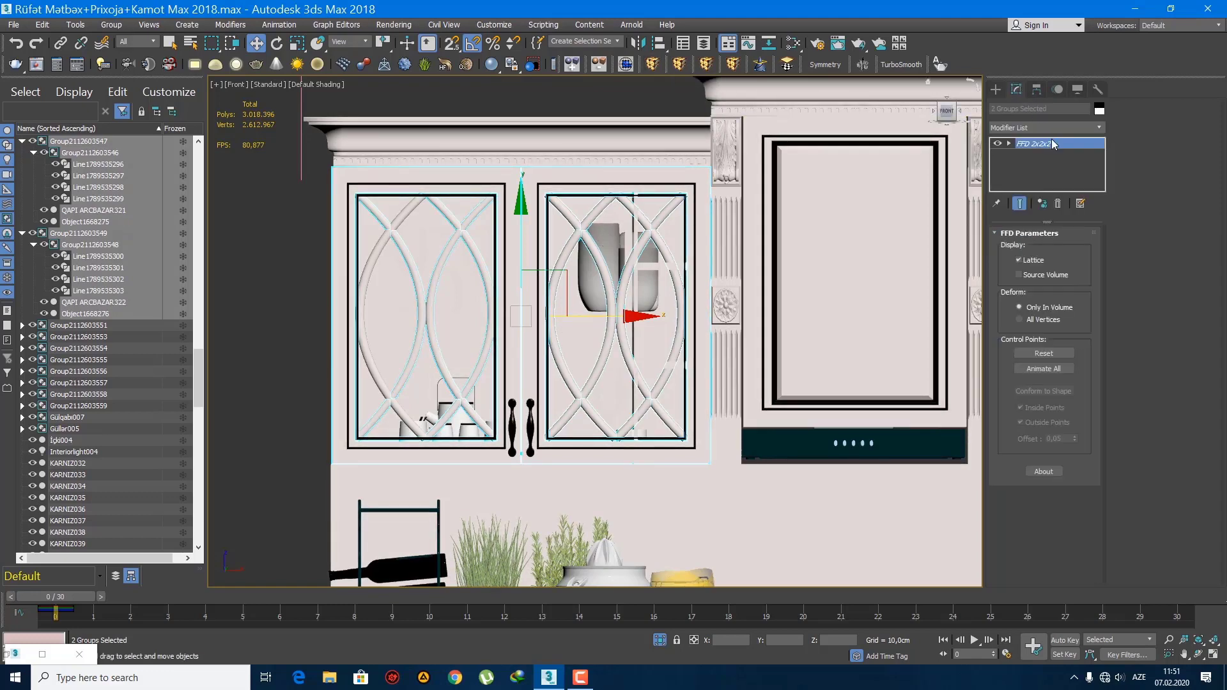
pyautogui.scroll(-4, 612, 343)
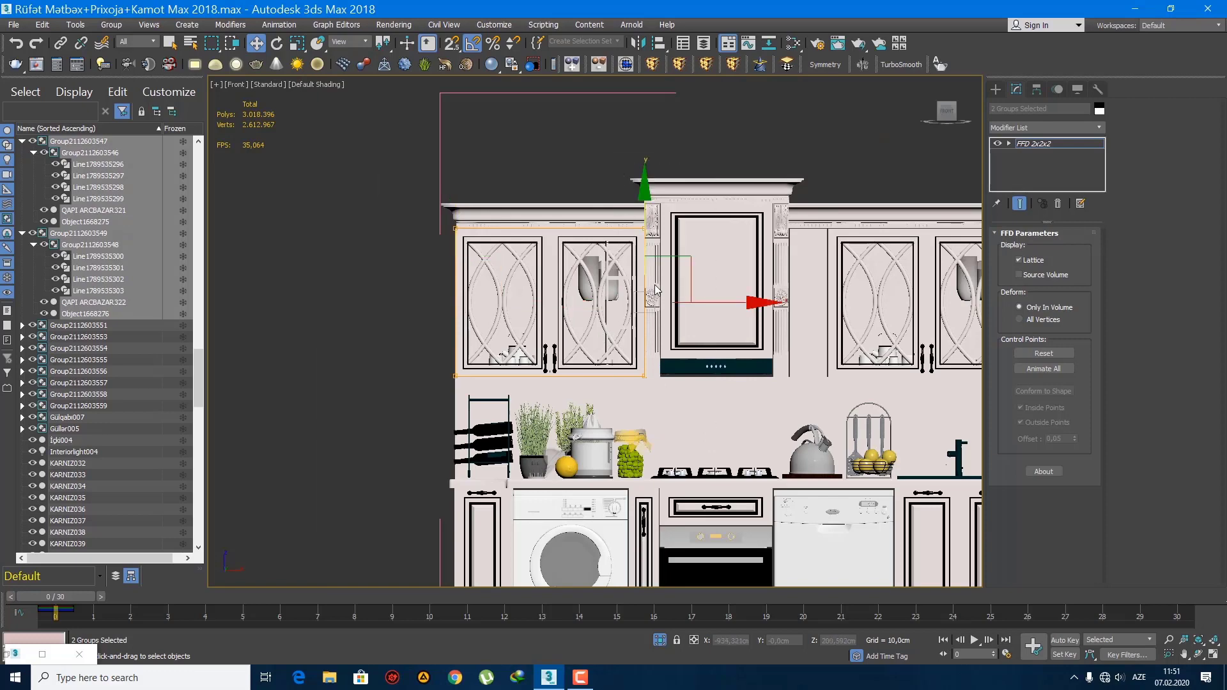
pyautogui.scroll(4, 655, 285)
pyautogui.moveTo(718, 324); pyautogui.dragTo(644, 331)
pyautogui.click(998, 91)
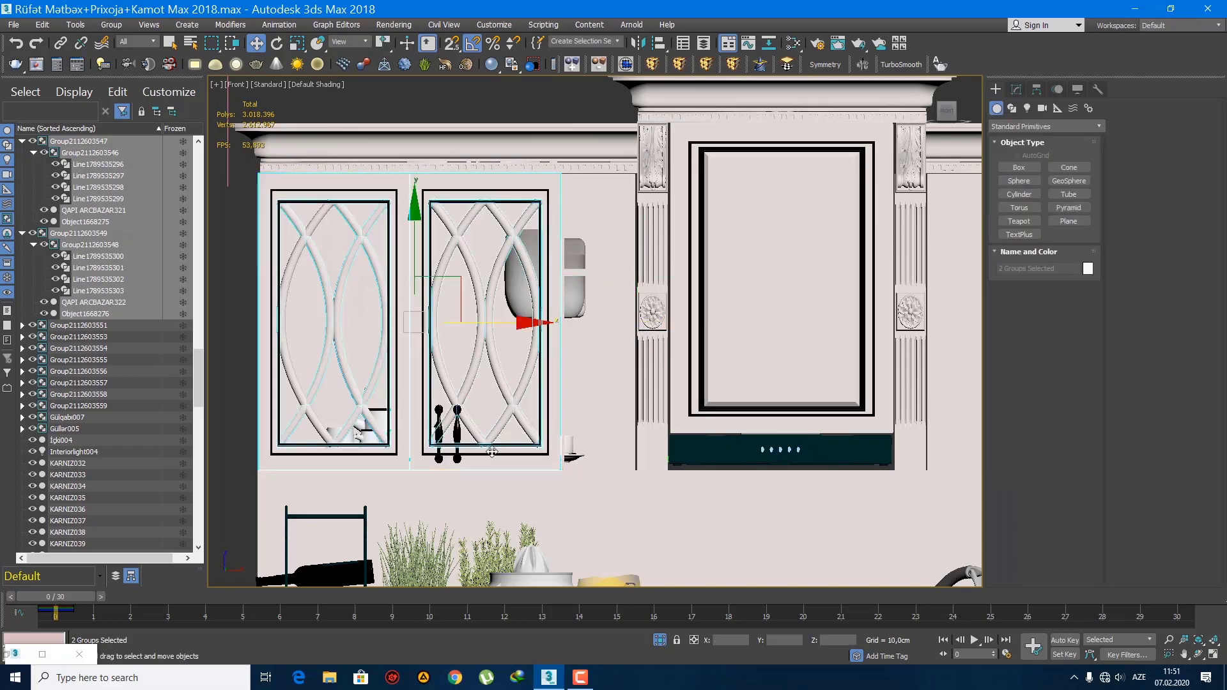
# - Move the two door handles about 10.3 cm in negative X to the seam between the narrowed glass doors
pyautogui.click(457, 434)
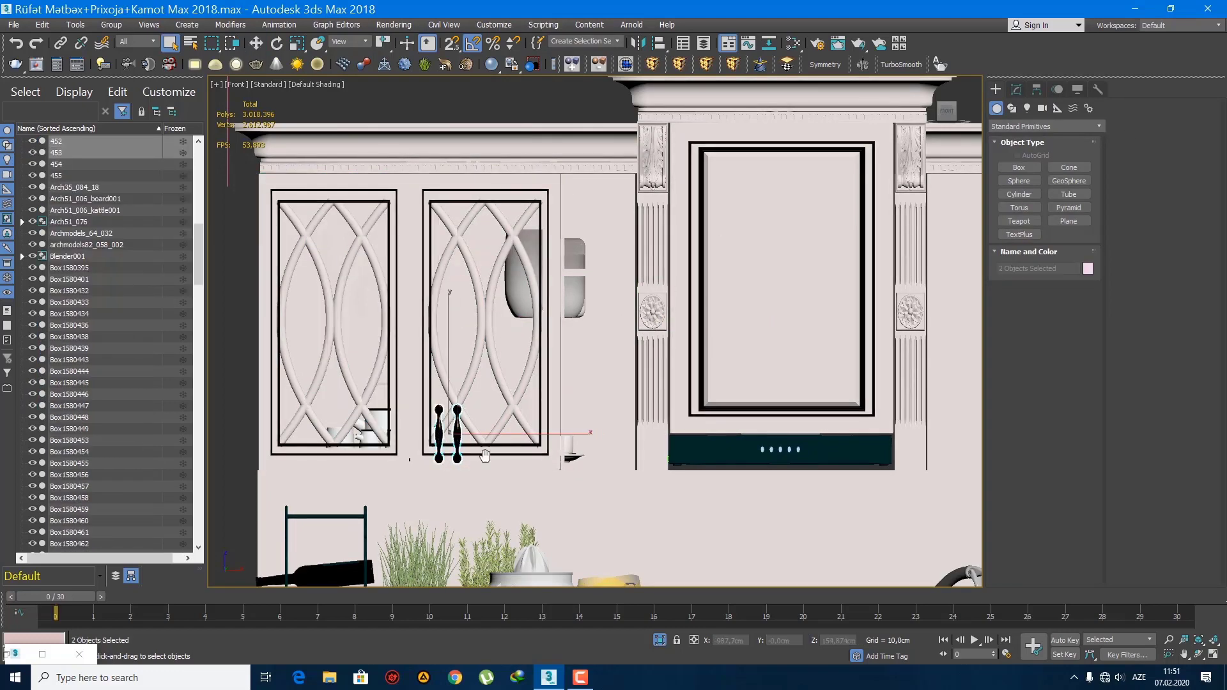
pyautogui.scroll(2, 457, 434)
pyautogui.moveTo(541, 431); pyautogui.dragTo(578, 471, button='middle')
pyautogui.press('F4')
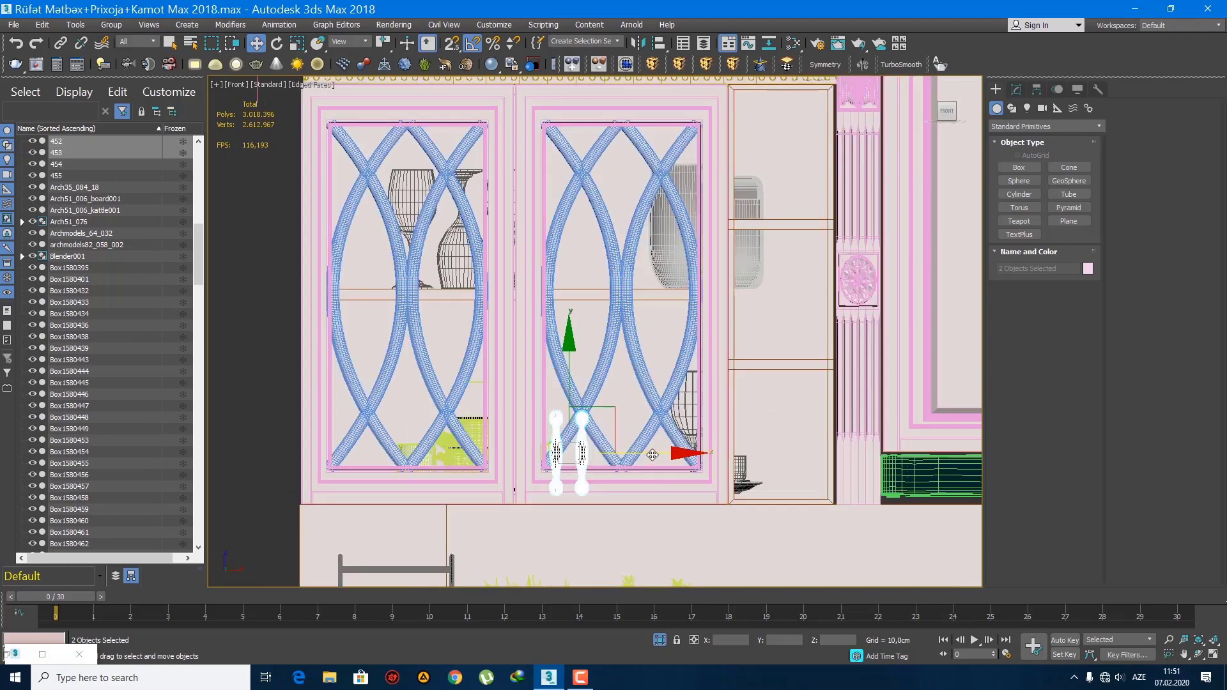
pyautogui.moveTo(638, 456); pyautogui.dragTo(597, 455)
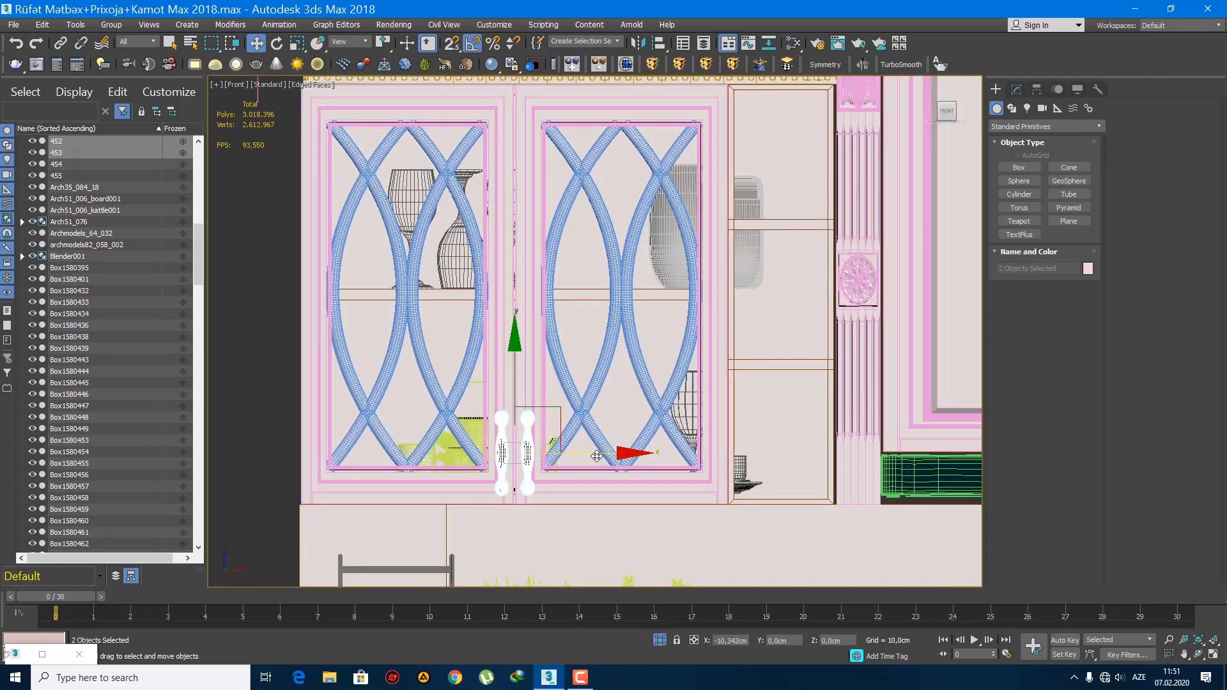
# - Move the two glassware groups left along X so they sit behind the narrowed right-hand glass door
pyautogui.scroll(-3, 597, 456)
pyautogui.click(543, 333)
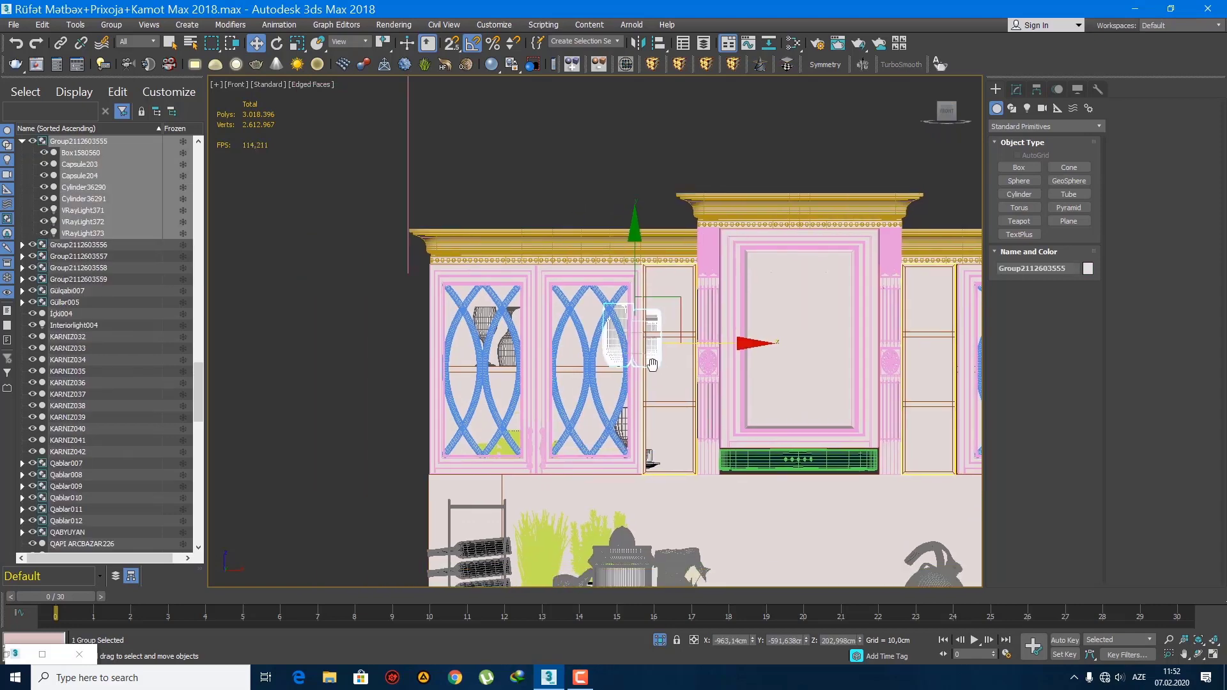
pyautogui.scroll(2, 614, 384)
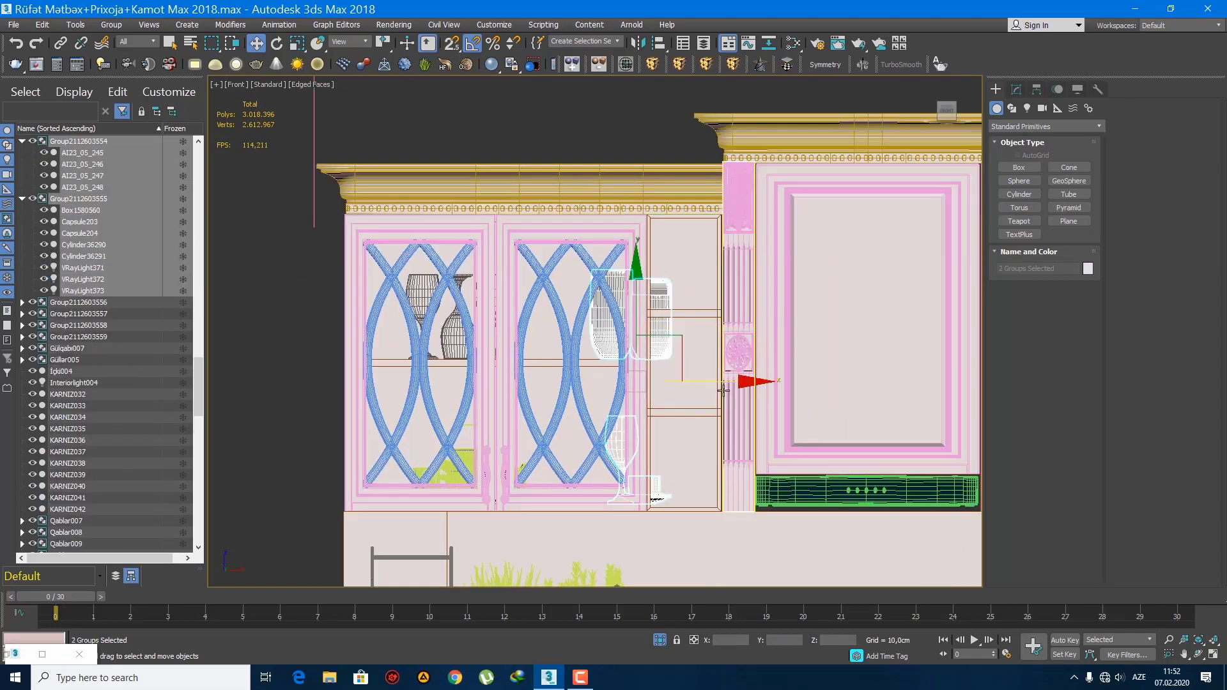
pyautogui.moveTo(724, 383); pyautogui.dragTo(665, 383)
pyautogui.moveTo(692, 381); pyautogui.dragTo(500, 395, button='middle')
pyautogui.scroll(-2, 496, 391)
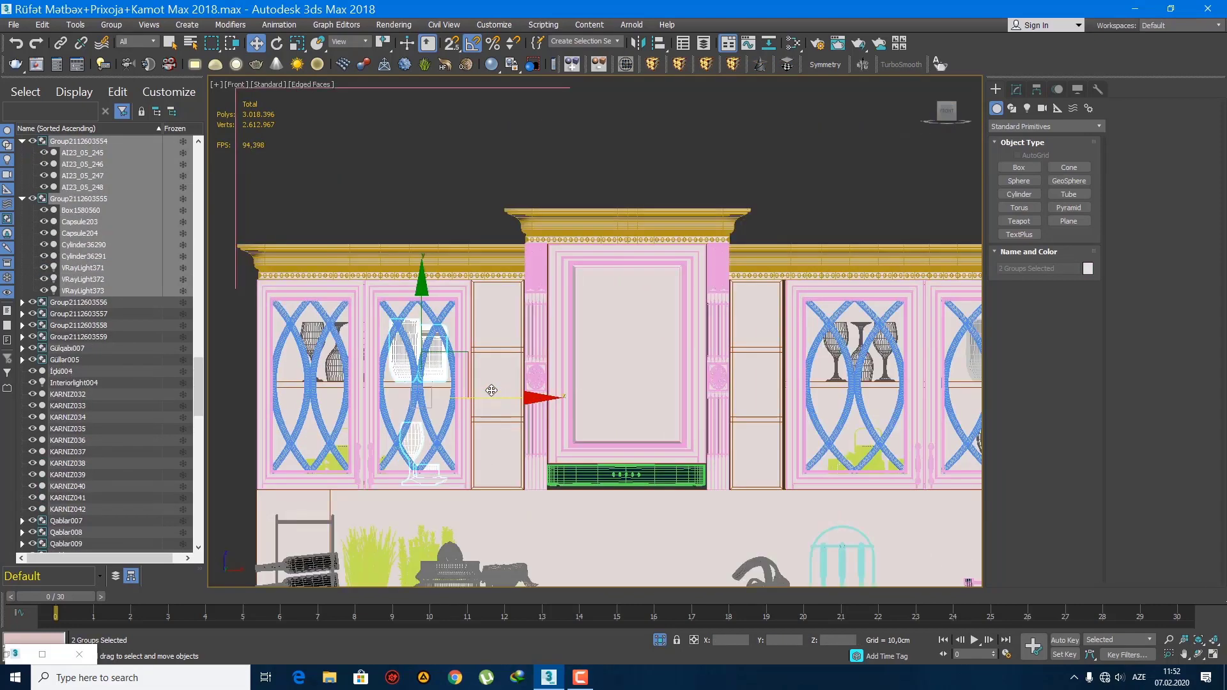
# - Try to isolate the open shelf units together with the balustrade group behind the kitchen
pyautogui.press('q')
pyautogui.click(495, 384)
pyautogui.scroll(-3, 546, 343)
pyautogui.keyDown('alt'); pyautogui.moveTo(545, 343); pyautogui.dragTo(793, 232, button='middle'); pyautogui.keyUp('alt')
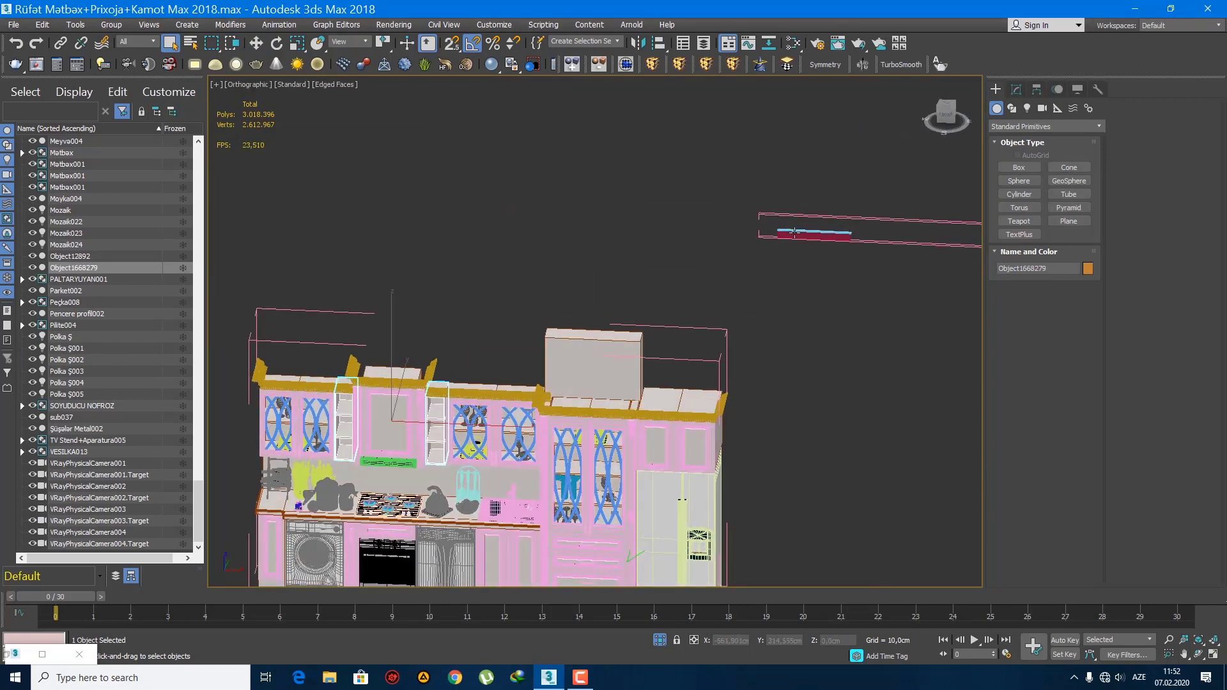
pyautogui.click(796, 231)
pyautogui.hotkey('alt', 'q')
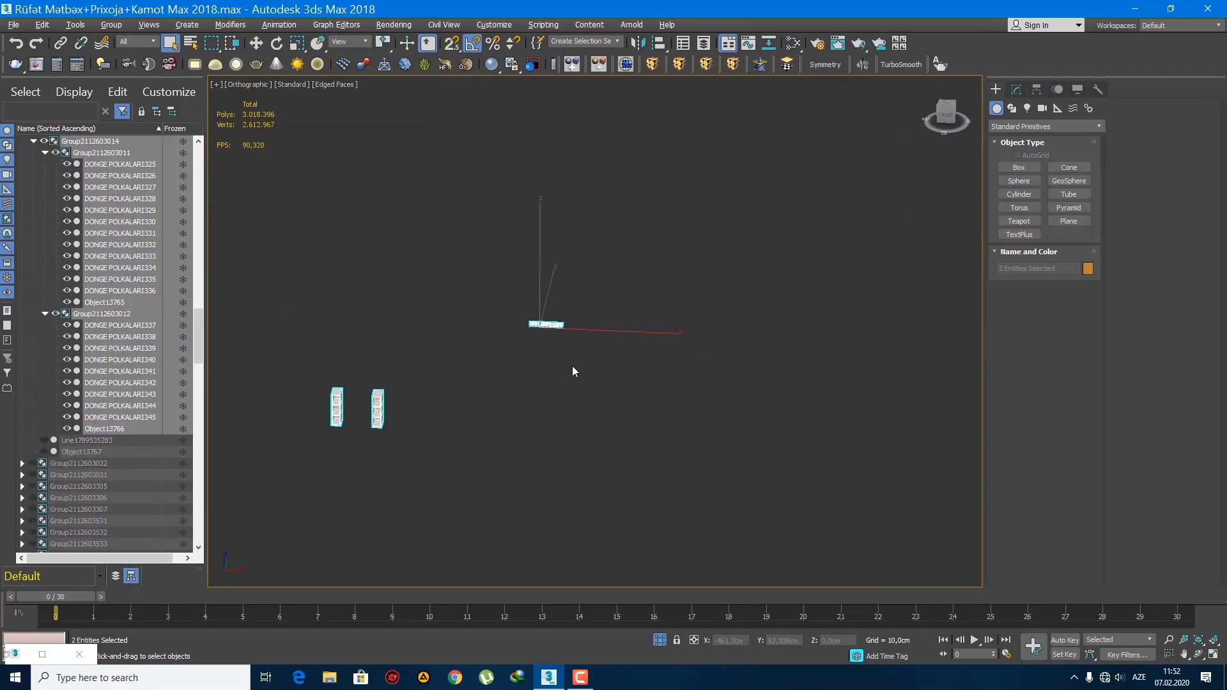
# - Exit isolation and dissolve the outer group enclosing the balustrade
pyautogui.rightClick(569, 308)
pyautogui.click(617, 244)
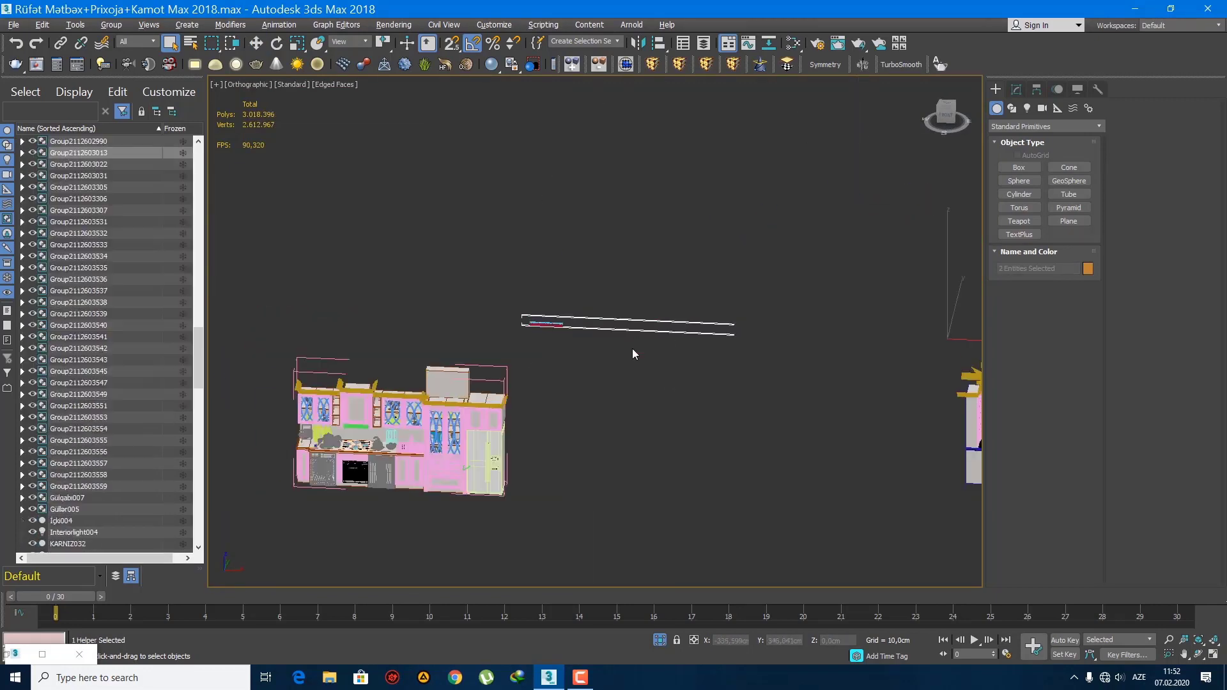
pyautogui.click(643, 371)
# - Isolate the two open shelf units and the balustrade group, and show them from the front
pyautogui.scroll(4, 348, 390)
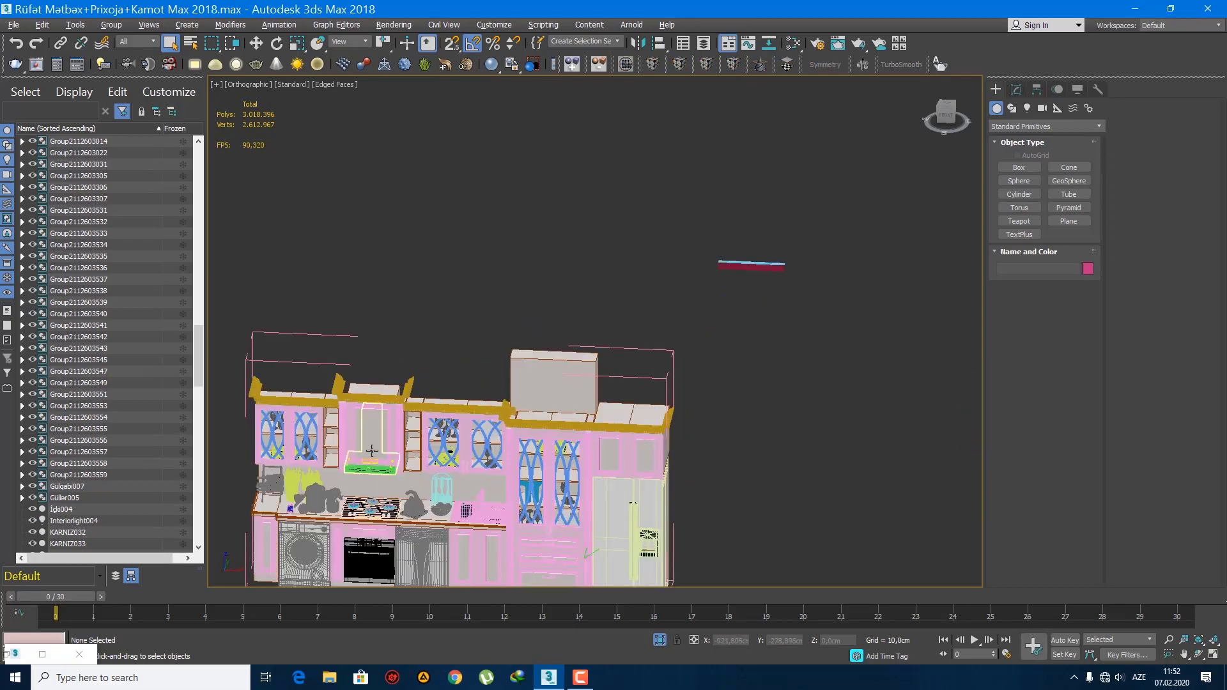
pyautogui.click(330, 430)
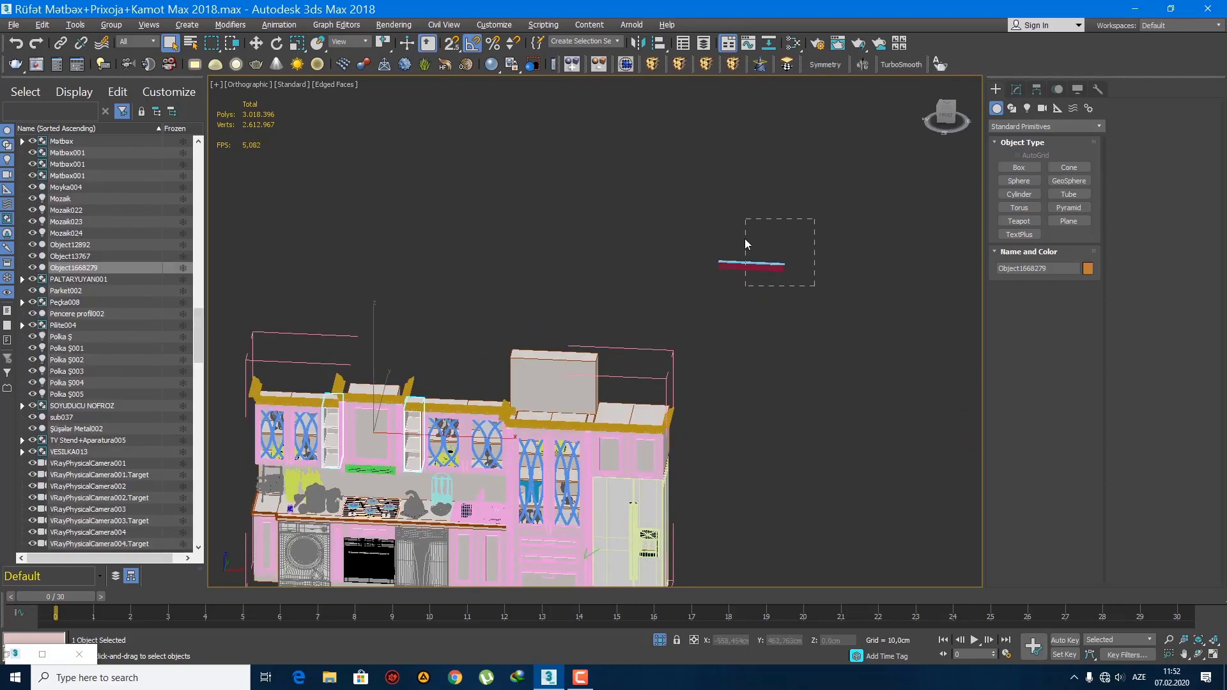
pyautogui.moveTo(745, 239); pyautogui.dragTo(757, 285)
pyautogui.hotkey('alt', 'q')
pyautogui.press('f')
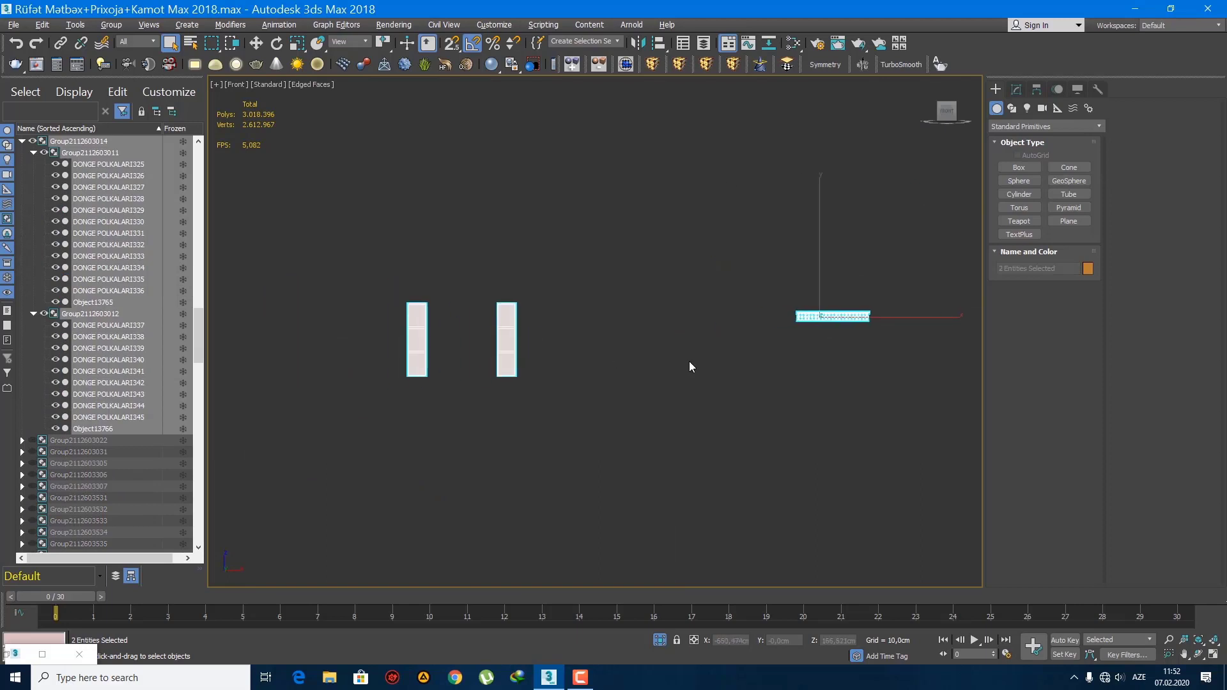
# - Select only the balustrade group and move it over the upper part of the right-hand open shelf unit
pyautogui.moveTo(885, 317); pyautogui.dragTo(638, 320)
pyautogui.hotkey('ctrl', 'z')
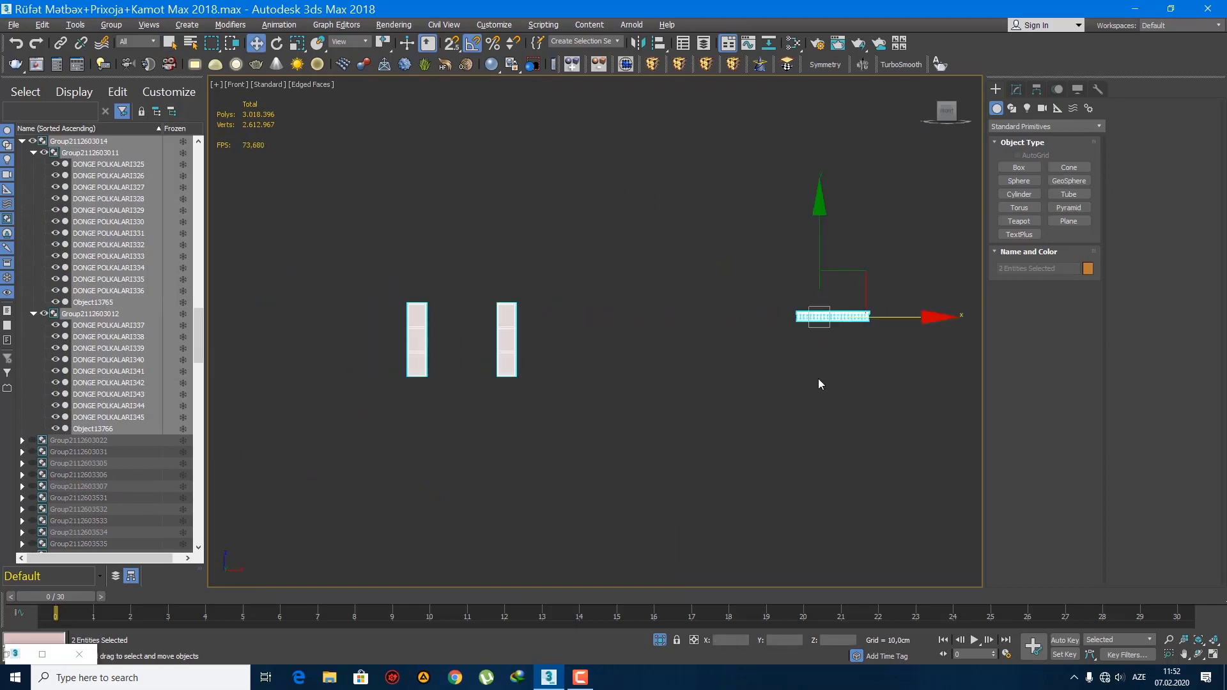
pyautogui.click(837, 317)
pyautogui.moveTo(844, 319); pyautogui.dragTo(574, 321)
pyautogui.scroll(9, 450, 326)
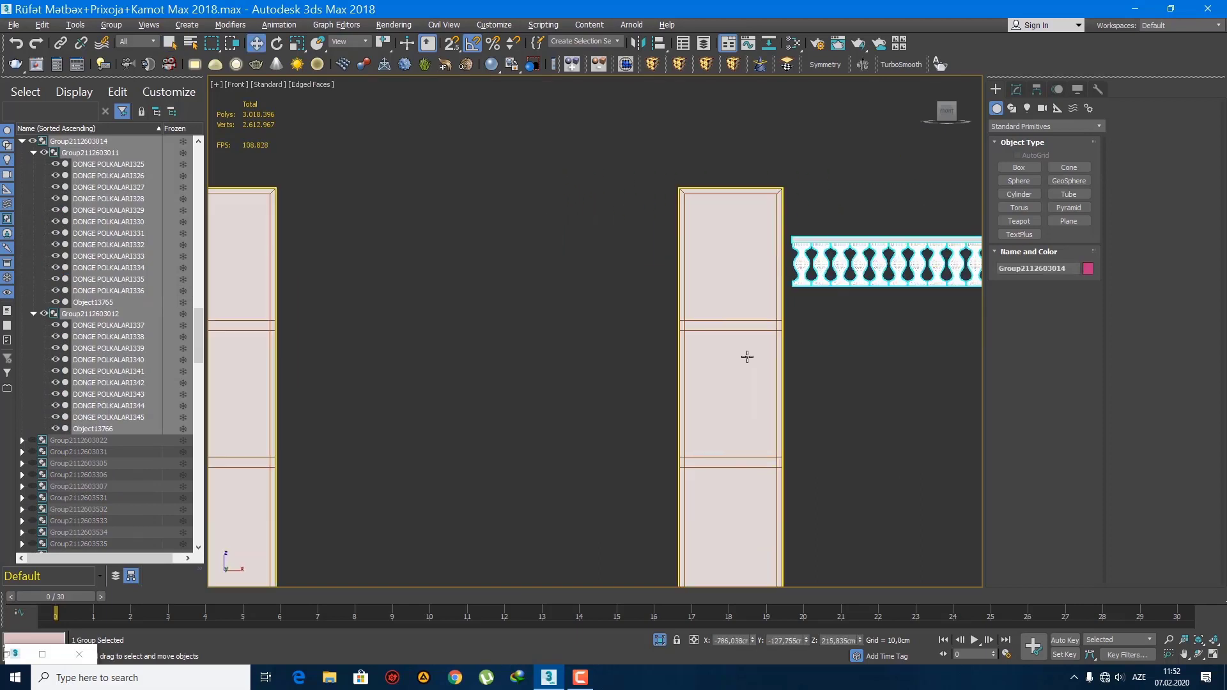
pyautogui.scroll(2, 744, 354)
pyautogui.moveTo(745, 352); pyautogui.dragTo(448, 393, button='middle')
pyautogui.moveTo(702, 324); pyautogui.dragTo(697, 351, button='middle')
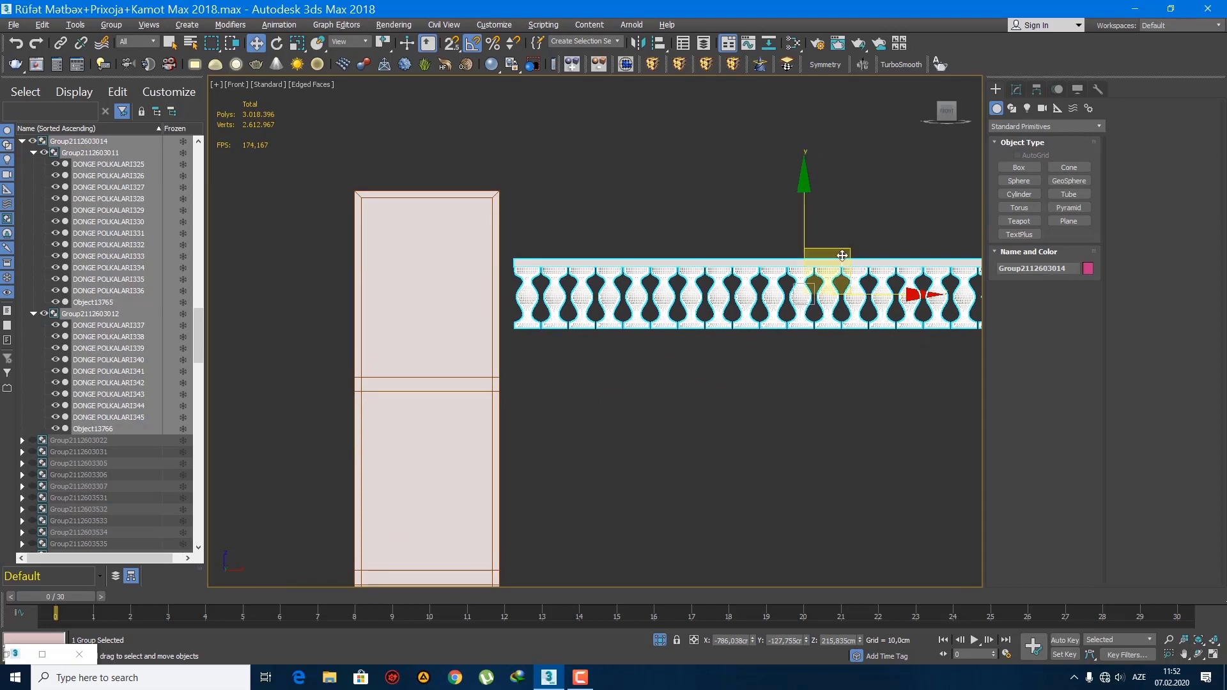
pyautogui.moveTo(842, 255); pyautogui.dragTo(707, 288)
# - Scale the balustrade group uniformly to 50% and then by a further 120%
pyautogui.rightClick(300, 46)
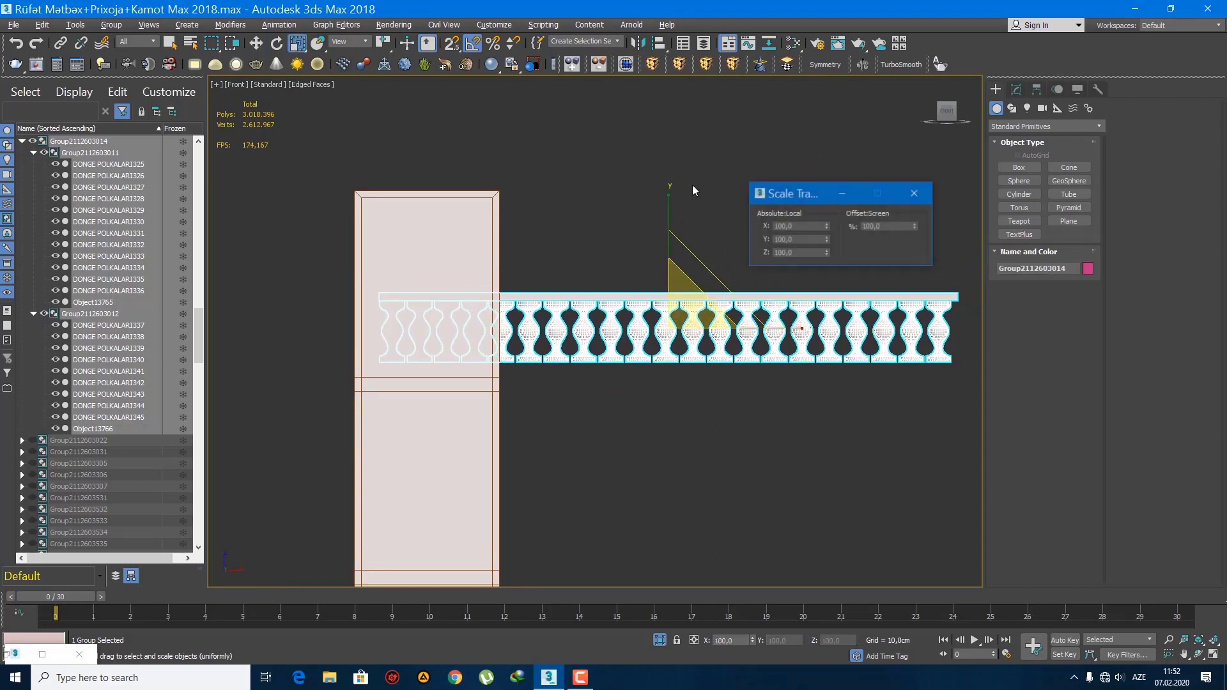
pyautogui.write('50')
pyautogui.press('Return')
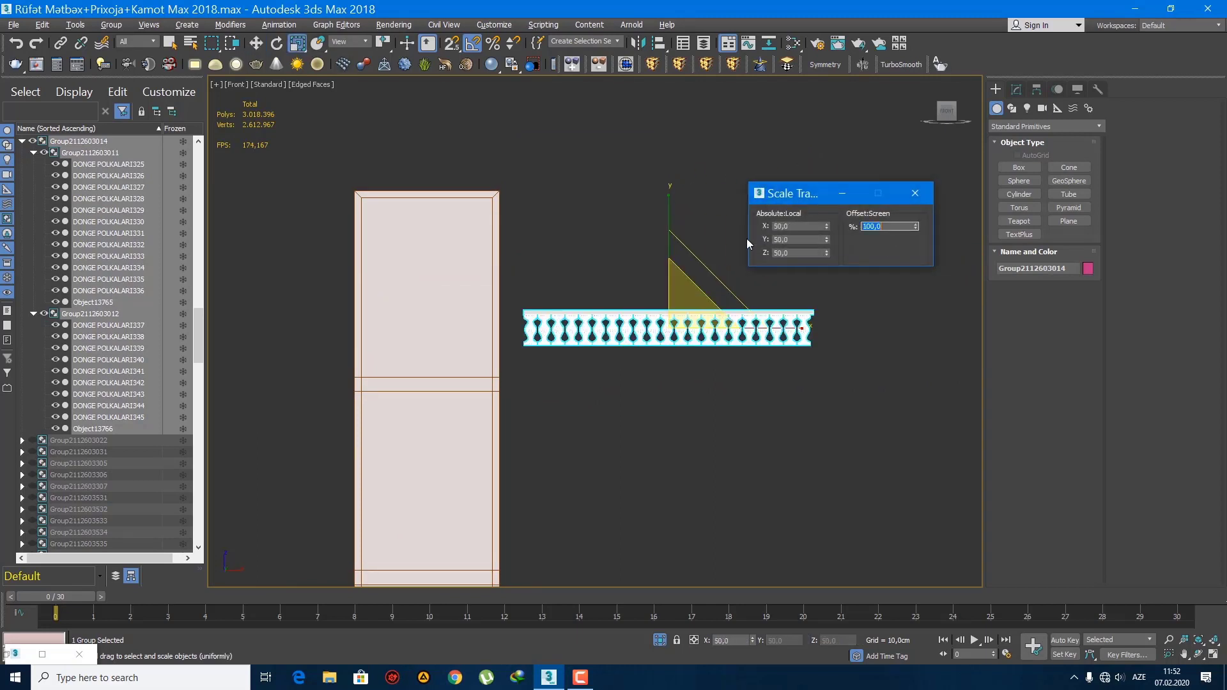
pyautogui.write('120')
pyautogui.press('Return')
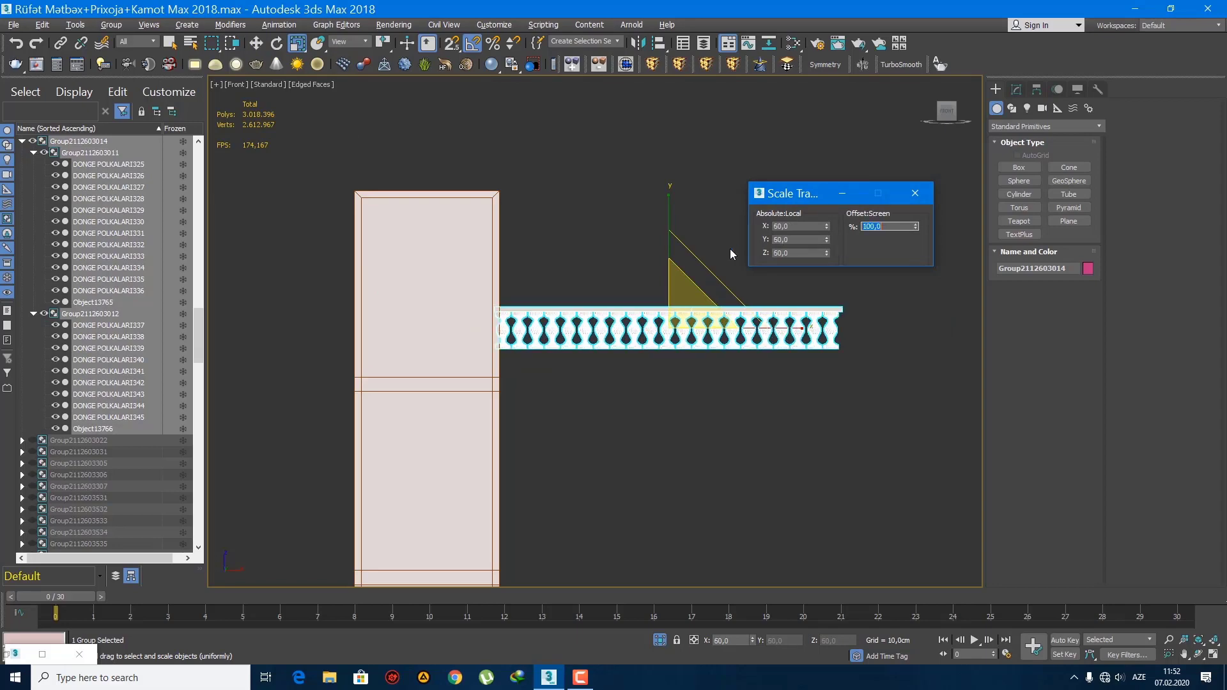
pyautogui.click(915, 193)
# - Shift the balustrade beside the shelf unit, add a Slice modifier to it and rotate the slice plane to vertical
pyautogui.press('w')
pyautogui.scroll(2, 511, 262)
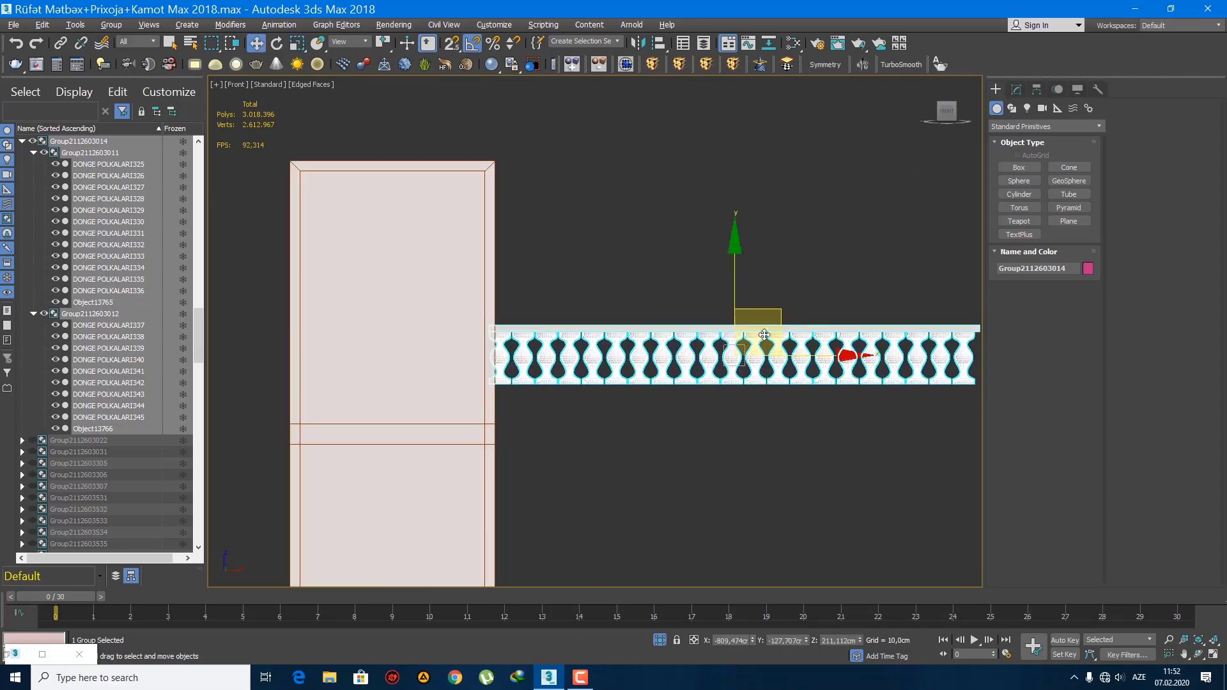
pyautogui.scroll(3, 696, 306)
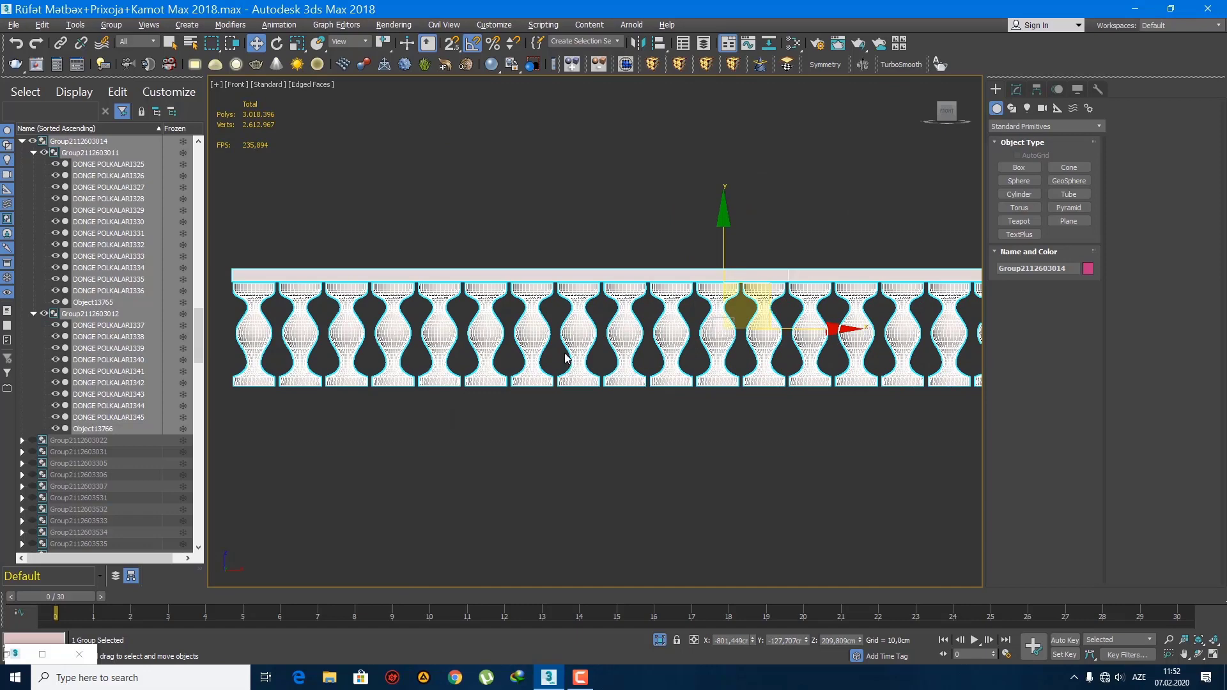
pyautogui.click(762, 66)
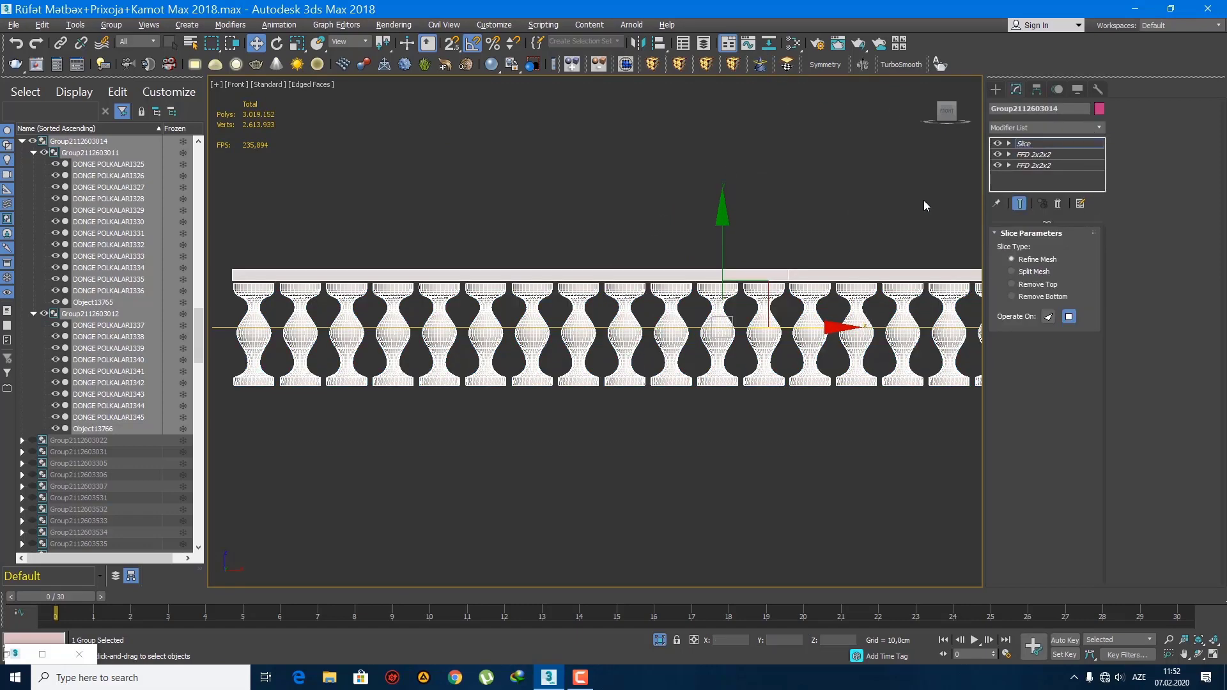
pyautogui.scroll(-3, 823, 292)
pyautogui.press('e')
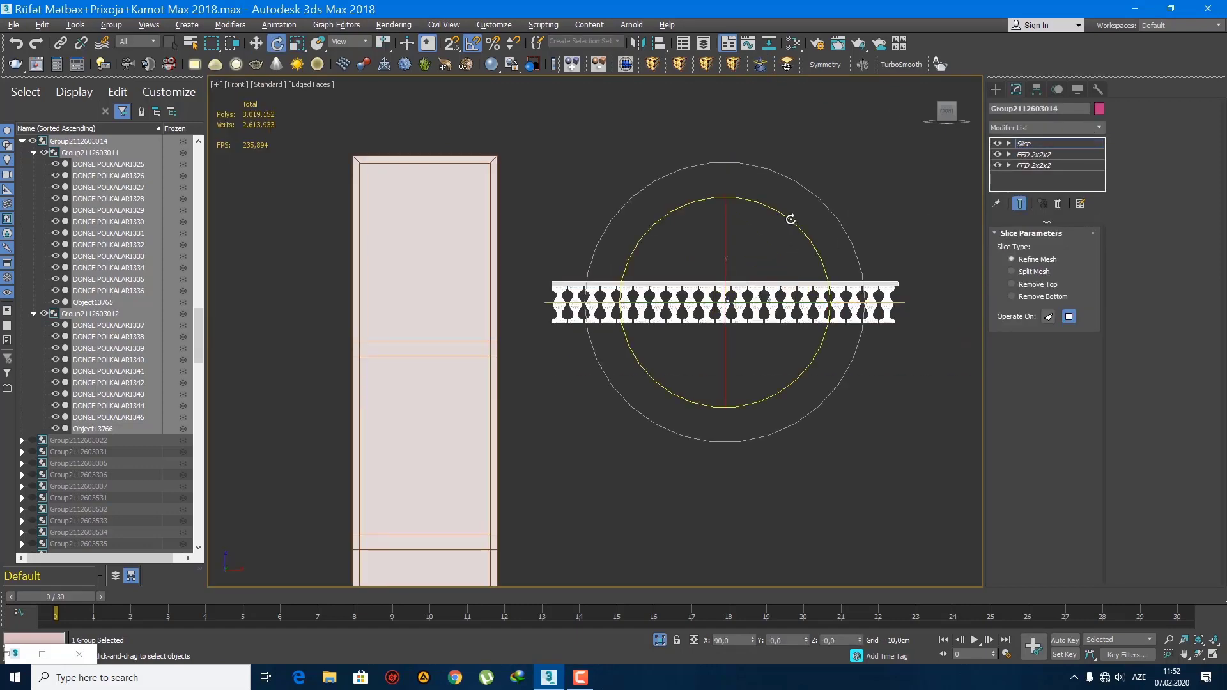
# - Move the balustrade in negative X until its left end meets the shelf unit's inner left side
pyautogui.click(996, 89)
pyautogui.press('w')
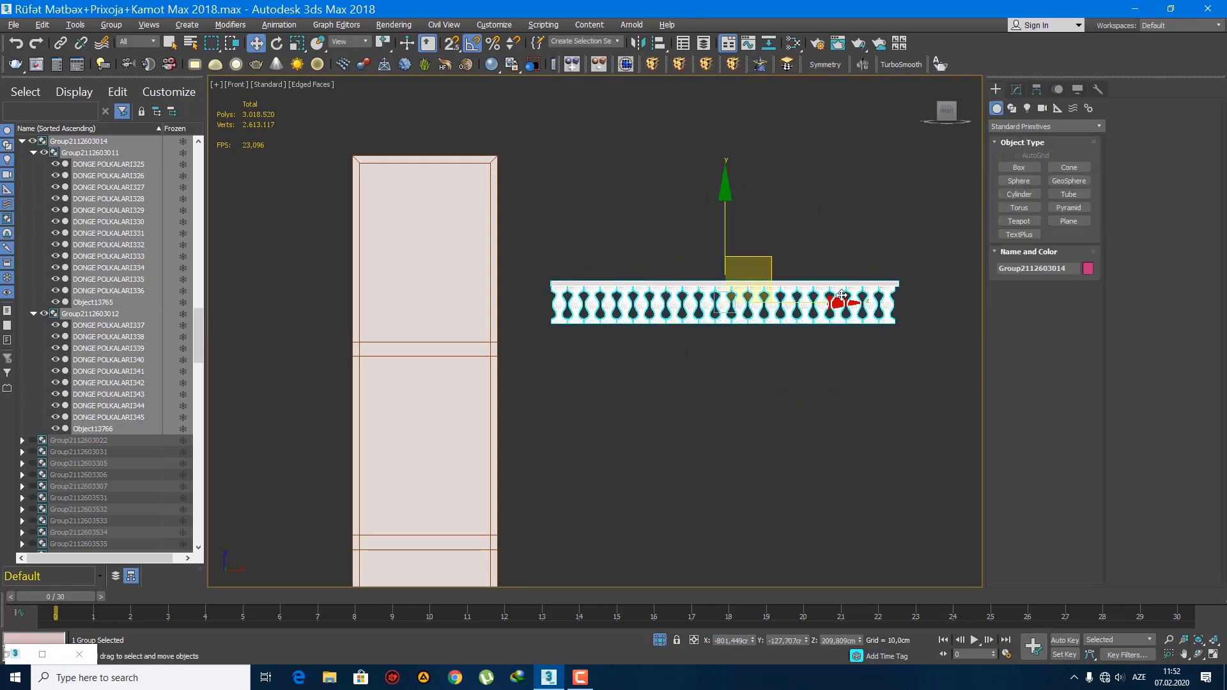
pyautogui.moveTo(823, 305); pyautogui.dragTo(682, 301)
pyautogui.scroll(2, 671, 369)
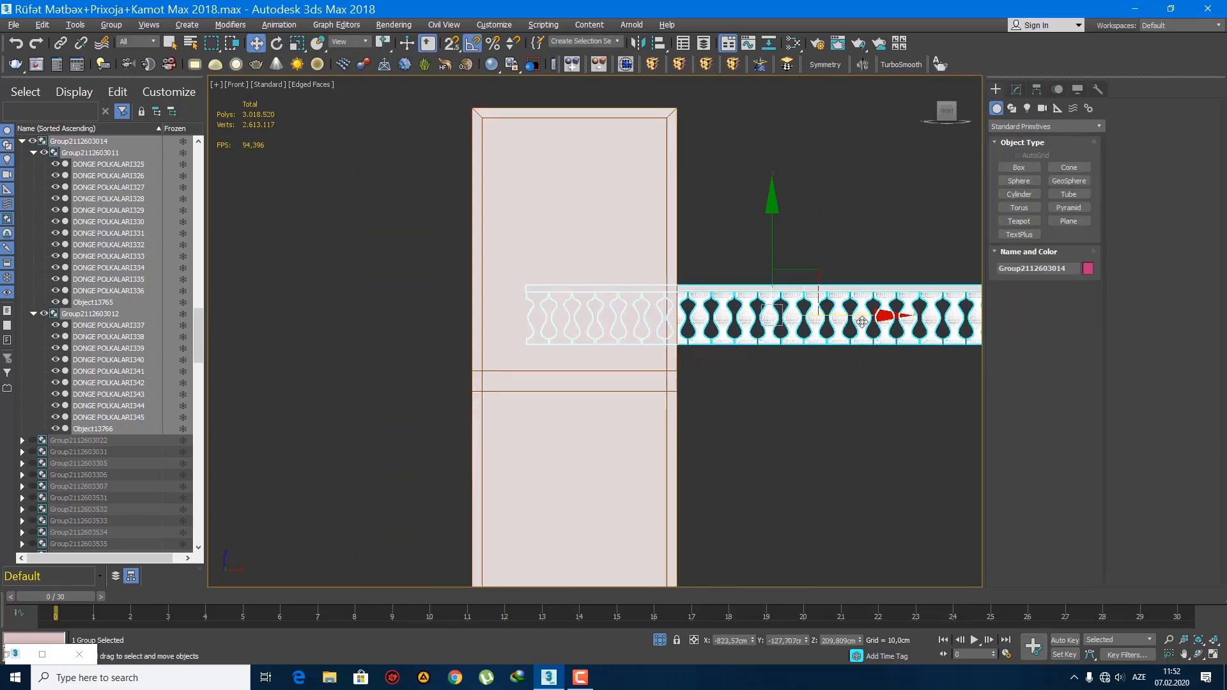
pyautogui.moveTo(862, 321); pyautogui.dragTo(819, 321)
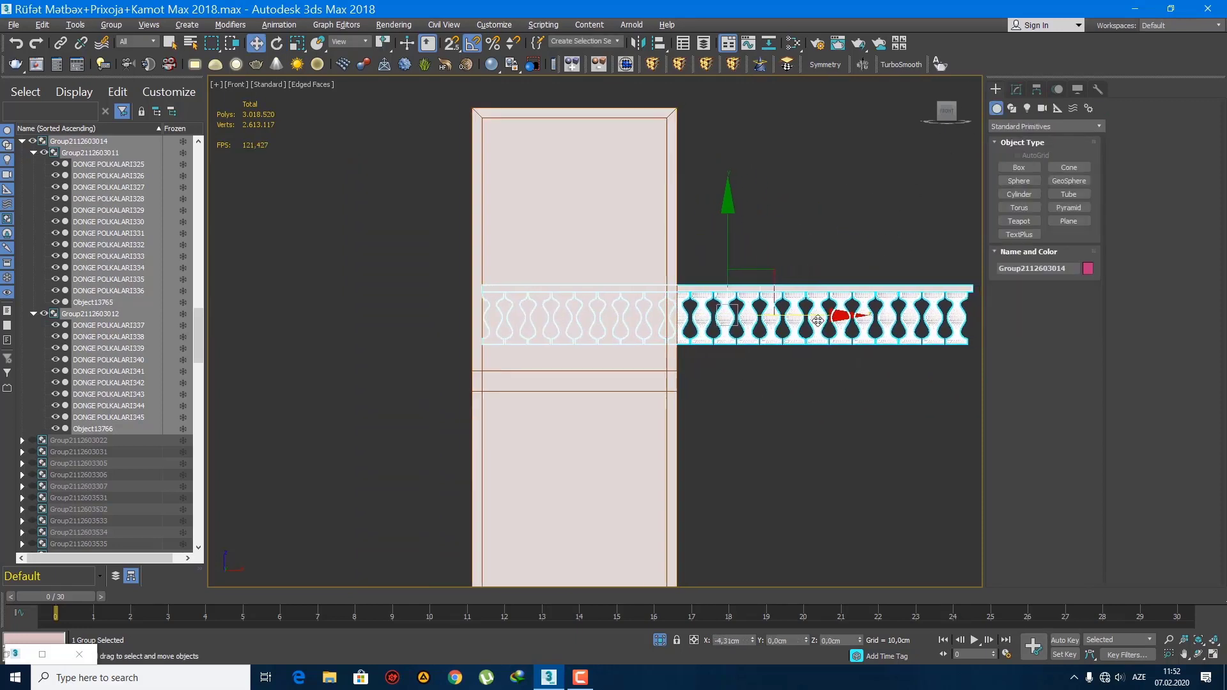
# - Move the slice plane to the shelf unit's inner right side and cut off the protruding balusters with Remove Top
pyautogui.click(1019, 91)
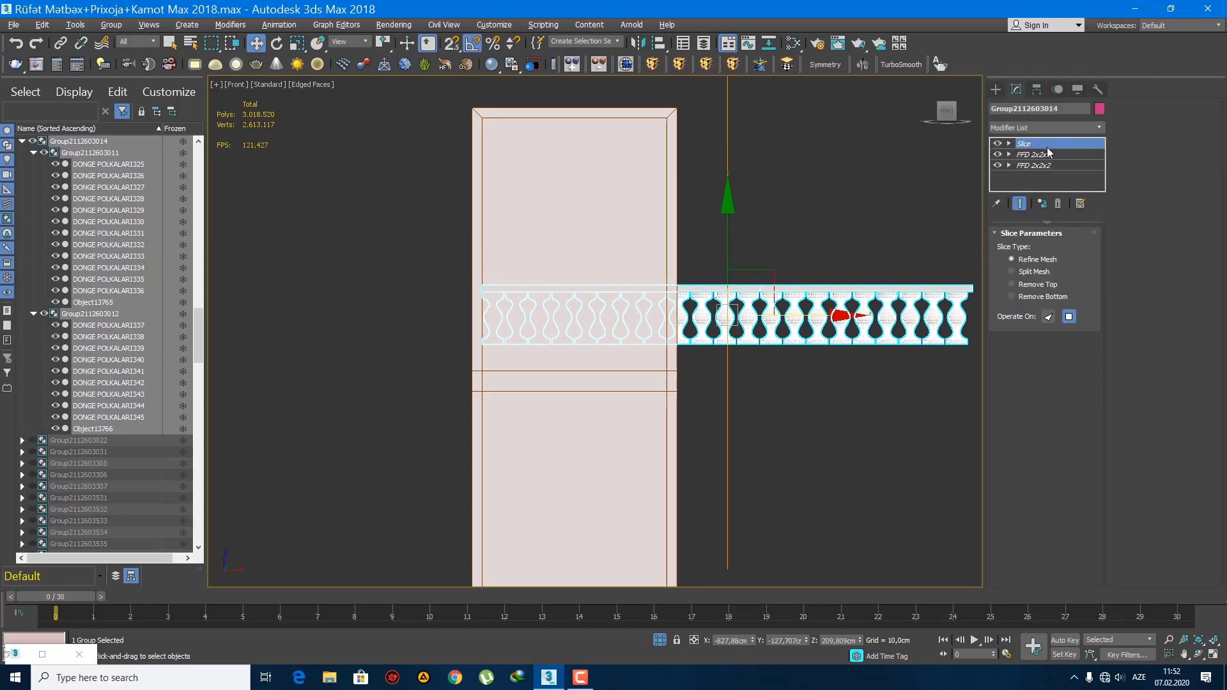
pyautogui.scroll(4, 760, 325)
pyautogui.moveTo(779, 318); pyautogui.dragTo(671, 322)
pyautogui.press('F3')
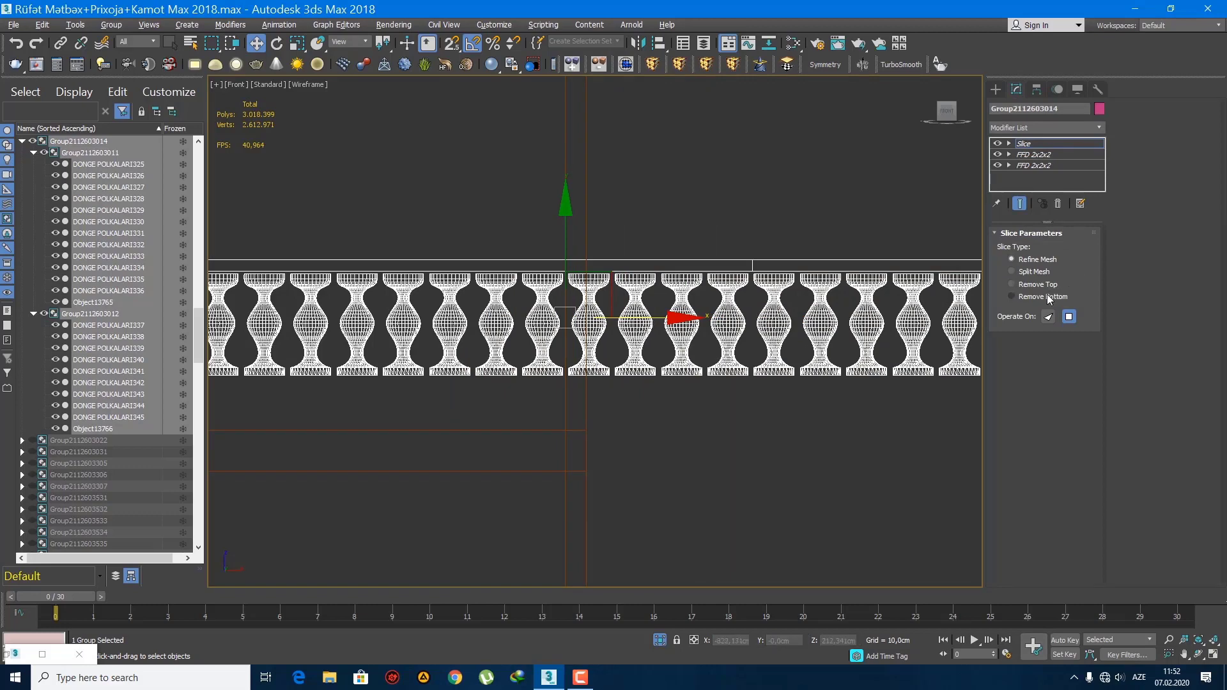
pyautogui.click(1012, 297)
pyautogui.click(1046, 284)
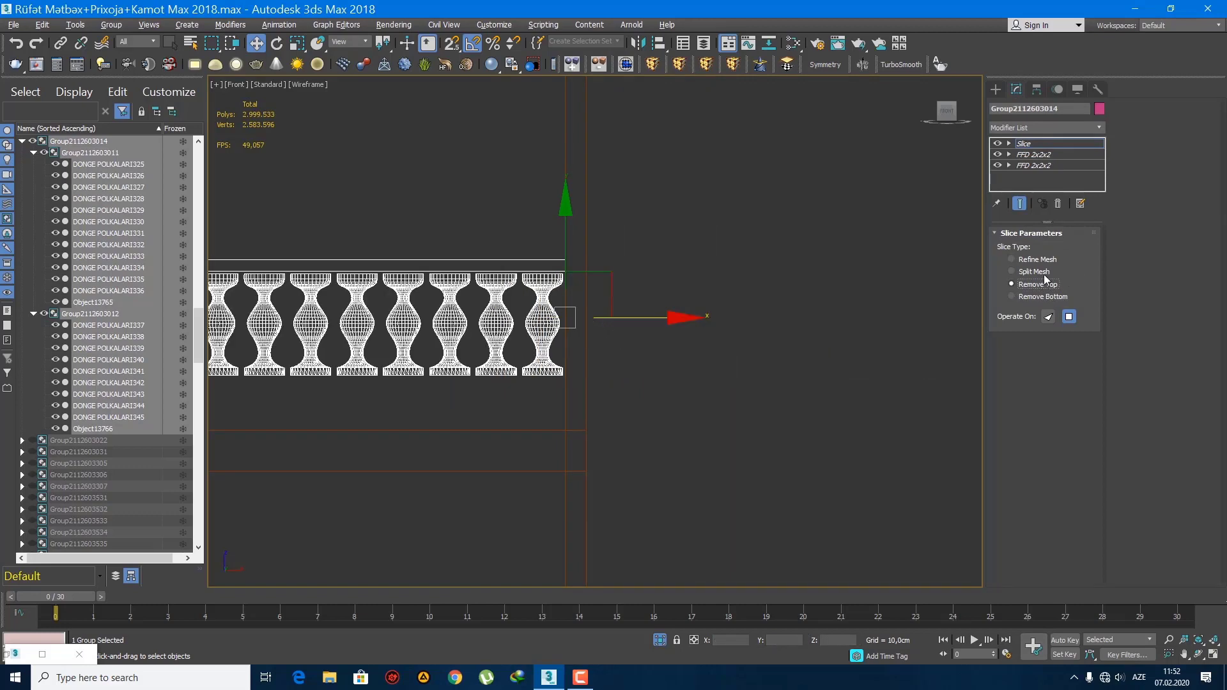
# - Collapse the trimmed balustrade's modifier stack and center its pivot on the object
pyautogui.rightClick(1056, 152)
pyautogui.click(1020, 302)
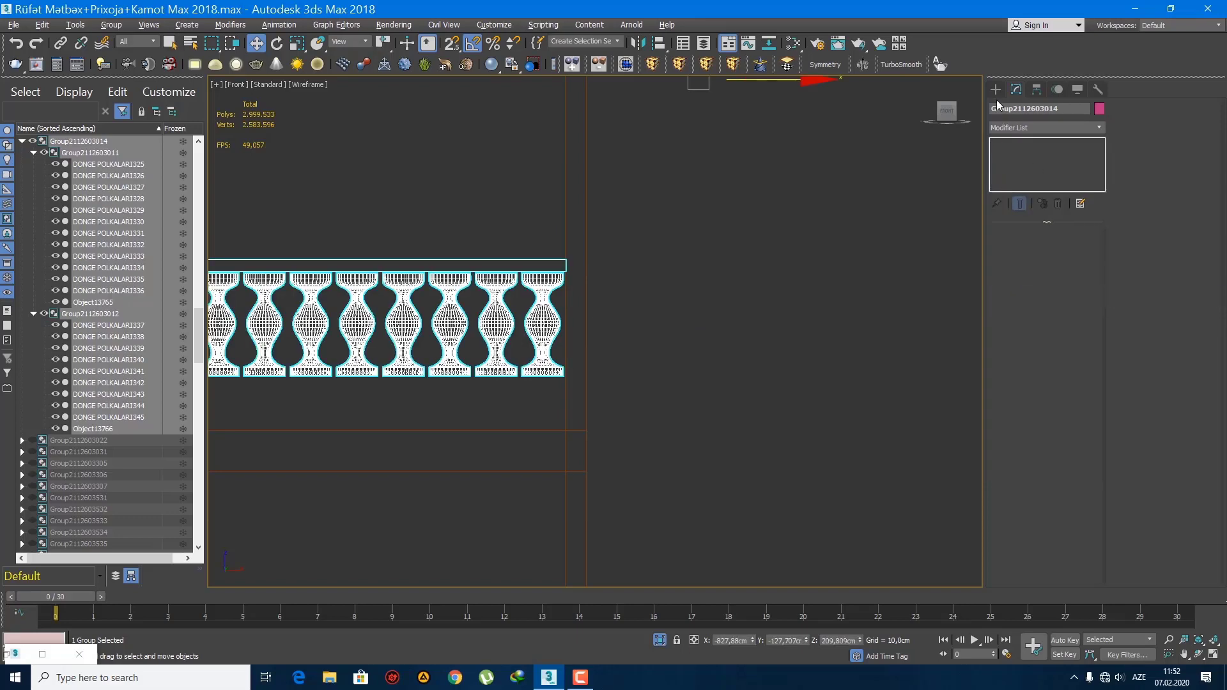
pyautogui.click(1037, 89)
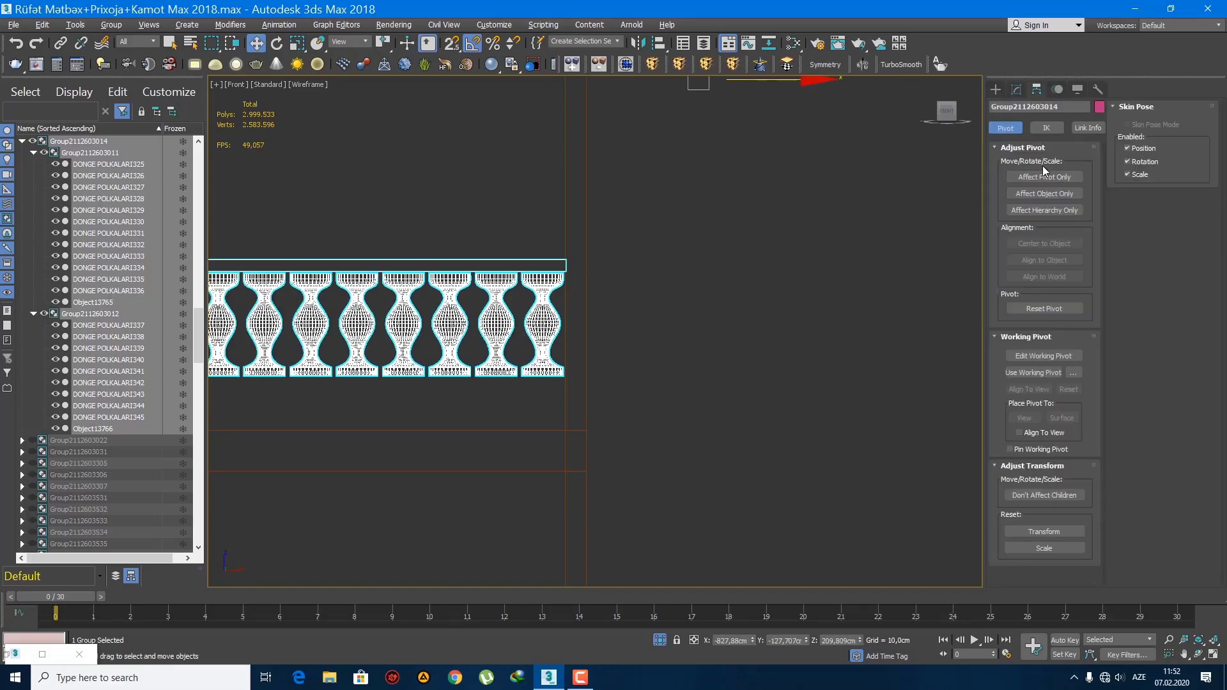
pyautogui.click(1044, 177)
pyautogui.click(1044, 244)
pyautogui.click(1044, 176)
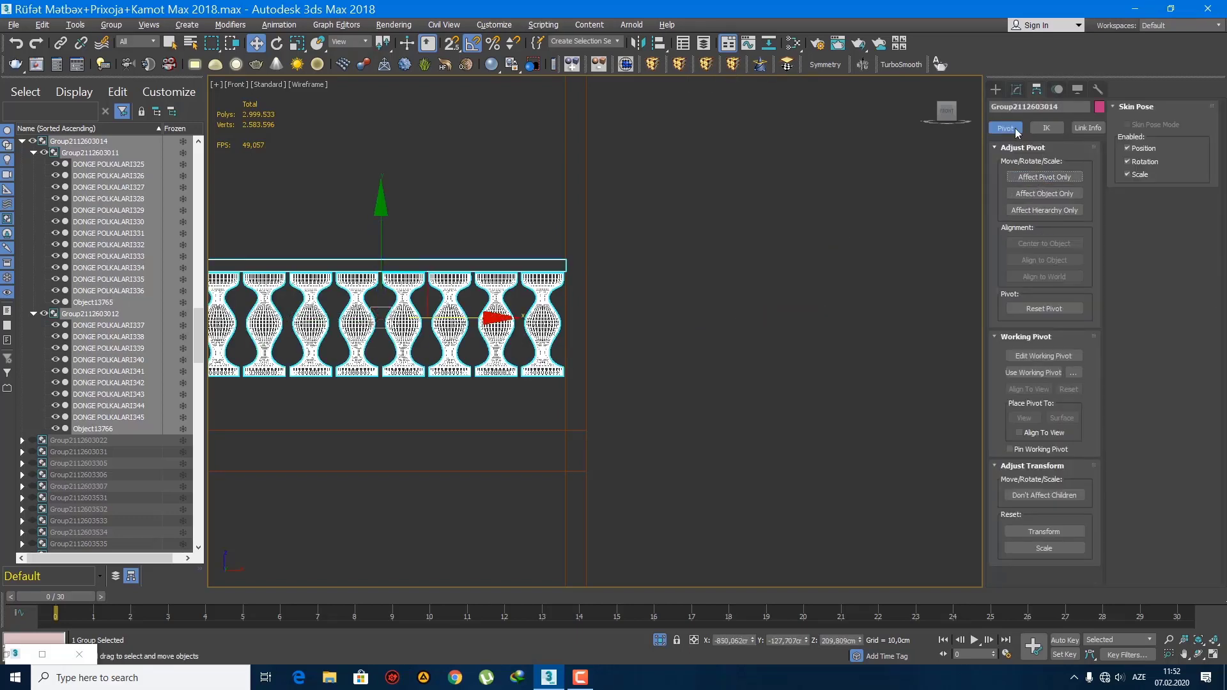
pyautogui.click(995, 90)
# - Lower the balustrade about 2.6 cm onto the upper shelf board and move it along Y to the shelf's front edge
pyautogui.moveTo(452, 347); pyautogui.dragTo(571, 374, button='middle')
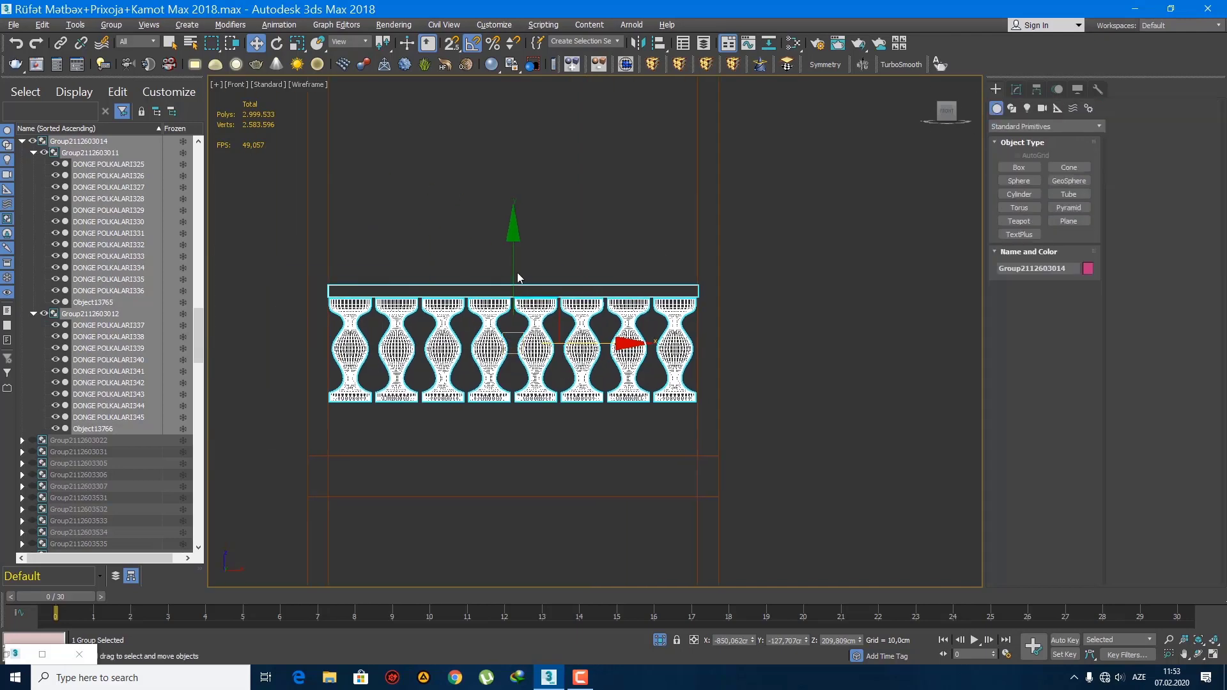
pyautogui.moveTo(518, 274); pyautogui.dragTo(510, 326)
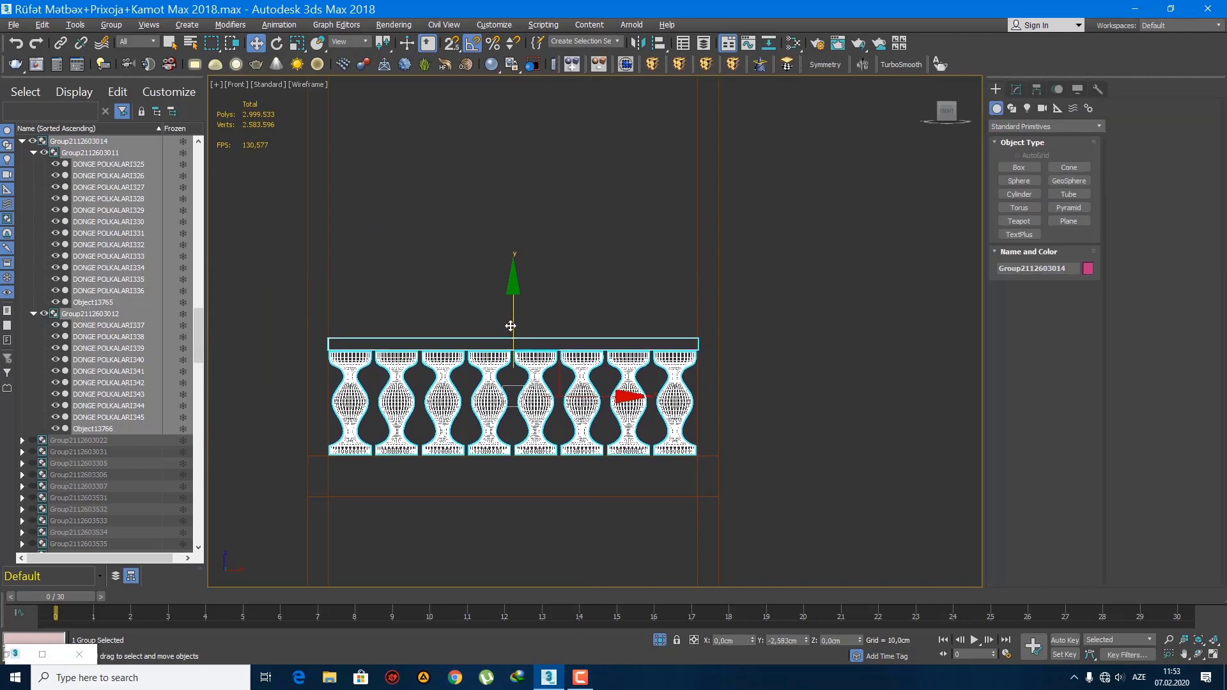
pyautogui.scroll(-3, 510, 396)
pyautogui.press('p')
pyautogui.scroll(-4, 466, 420)
pyautogui.keyDown('alt'); pyautogui.moveTo(573, 382); pyautogui.dragTo(673, 408, button='middle'); pyautogui.keyUp('alt')
pyautogui.moveTo(629, 400); pyautogui.dragTo(448, 456)
pyautogui.scroll(8, 470, 491)
pyautogui.moveTo(643, 474)
pyautogui.mouseDown(button='middle')
pyautogui.moveTo(609, 472)
pyautogui.moveTo(554, 402)
pyautogui.mouseUp(button='middle')
pyautogui.press('F3')
pyautogui.scroll(3, 521, 453)
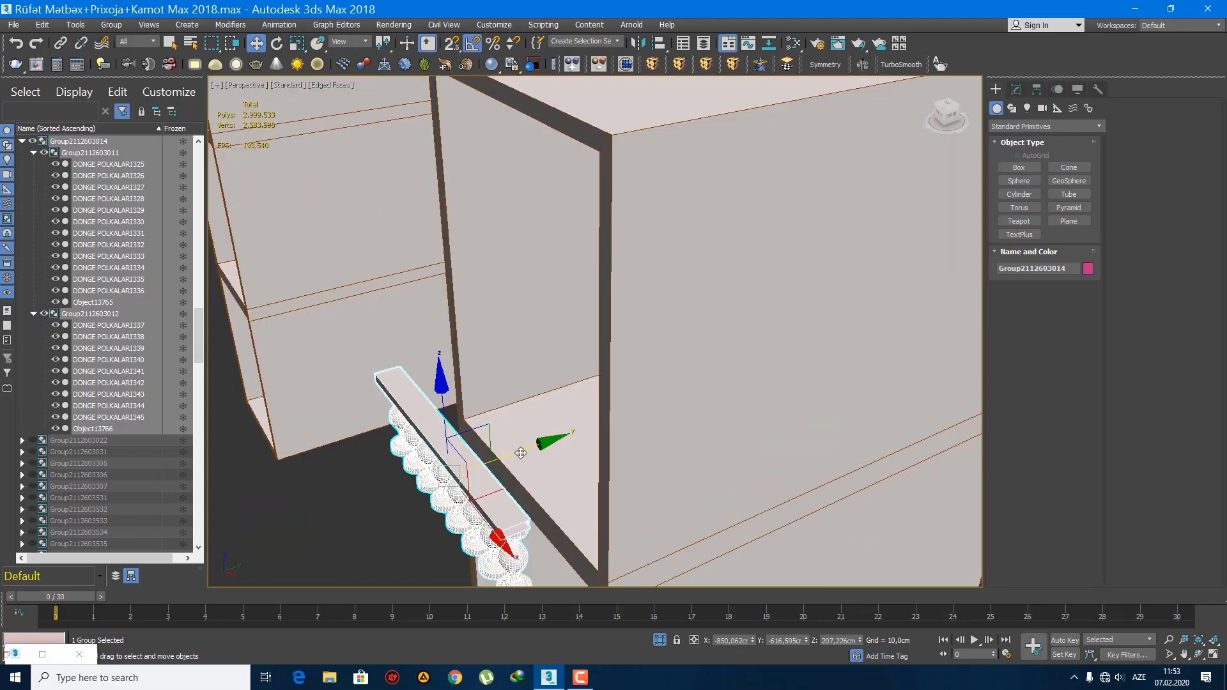
pyautogui.moveTo(510, 458); pyautogui.dragTo(589, 436)
# - Copy the balustrade down to the lower intermediate shelf board and adjust its height to rest on the board
pyautogui.press('f')
pyautogui.scroll(3, 591, 444)
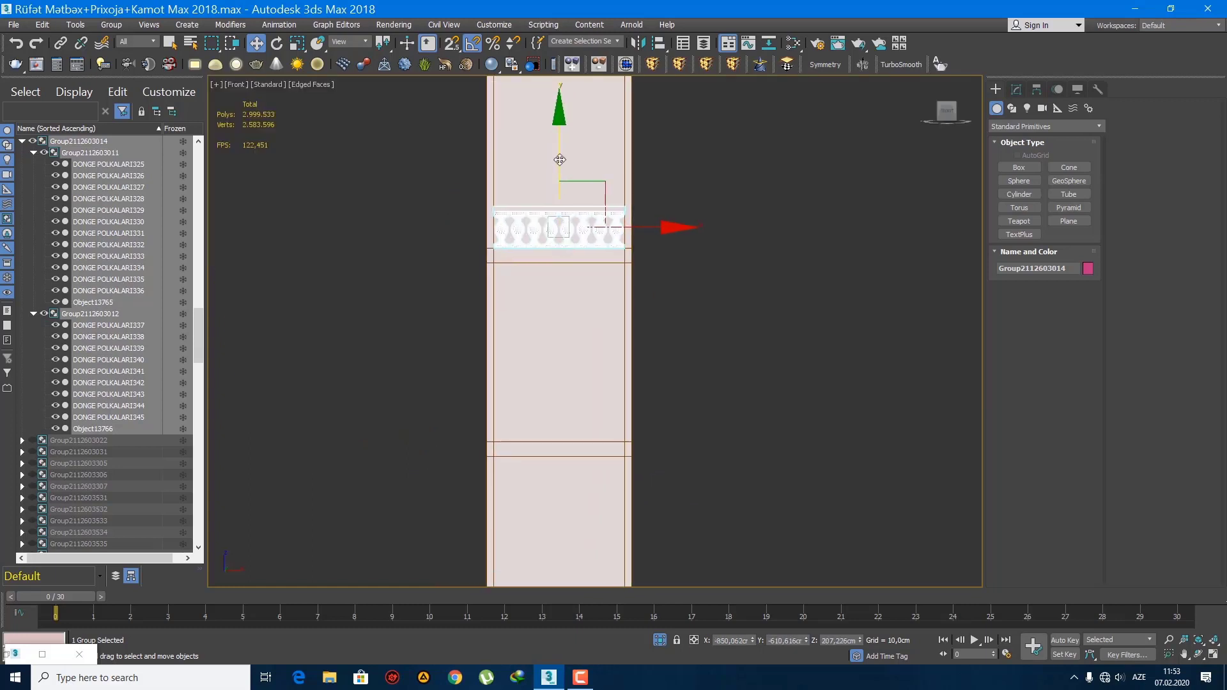
pyautogui.moveTo(560, 161); pyautogui.dragTo(554, 361)
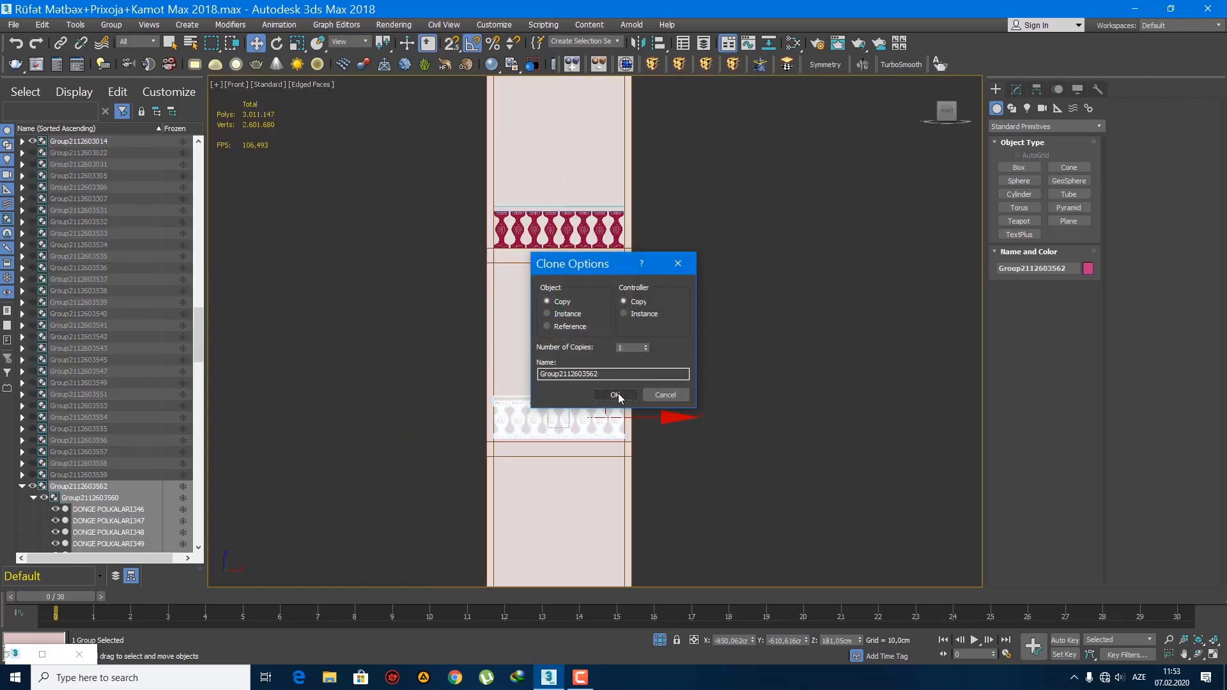
pyautogui.click(616, 396)
pyautogui.scroll(4, 543, 436)
pyautogui.moveTo(543, 436); pyautogui.dragTo(545, 432, button='middle')
pyautogui.moveTo(607, 291); pyautogui.dragTo(606, 302)
pyautogui.moveTo(603, 340); pyautogui.dragTo(603, 345, button='middle')
pyautogui.scroll(-5, 600, 221)
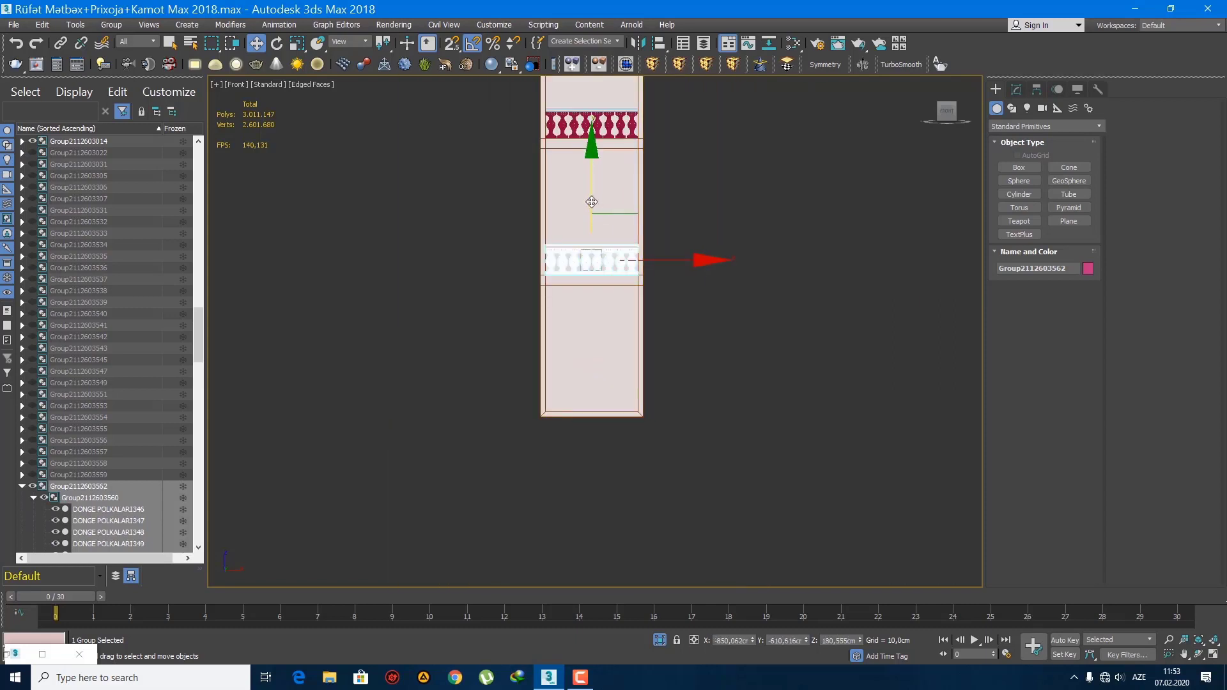
# - Copy the balustrade down once more and seat it on the shelf unit's bottom board
pyautogui.keyDown('shift'); pyautogui.moveTo(592, 202); pyautogui.dragTo(591, 316); pyautogui.keyUp('shift')
pyautogui.click(616, 395)
pyautogui.scroll(4, 612, 324)
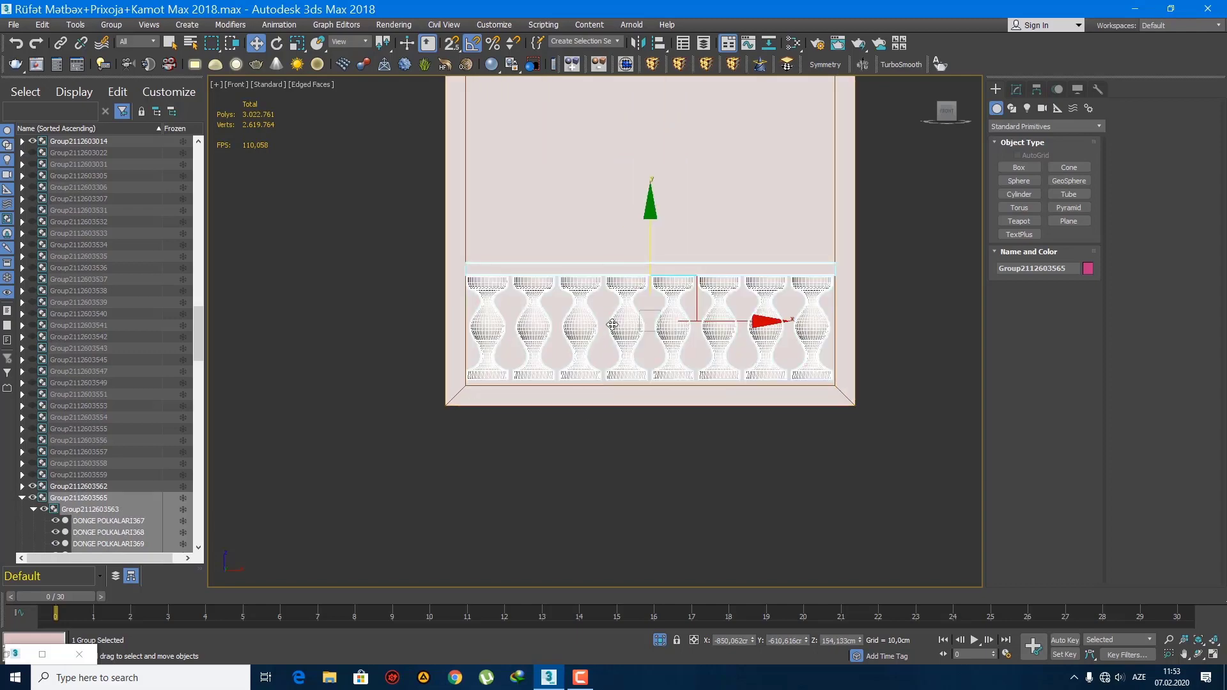
pyautogui.scroll(2, 612, 325)
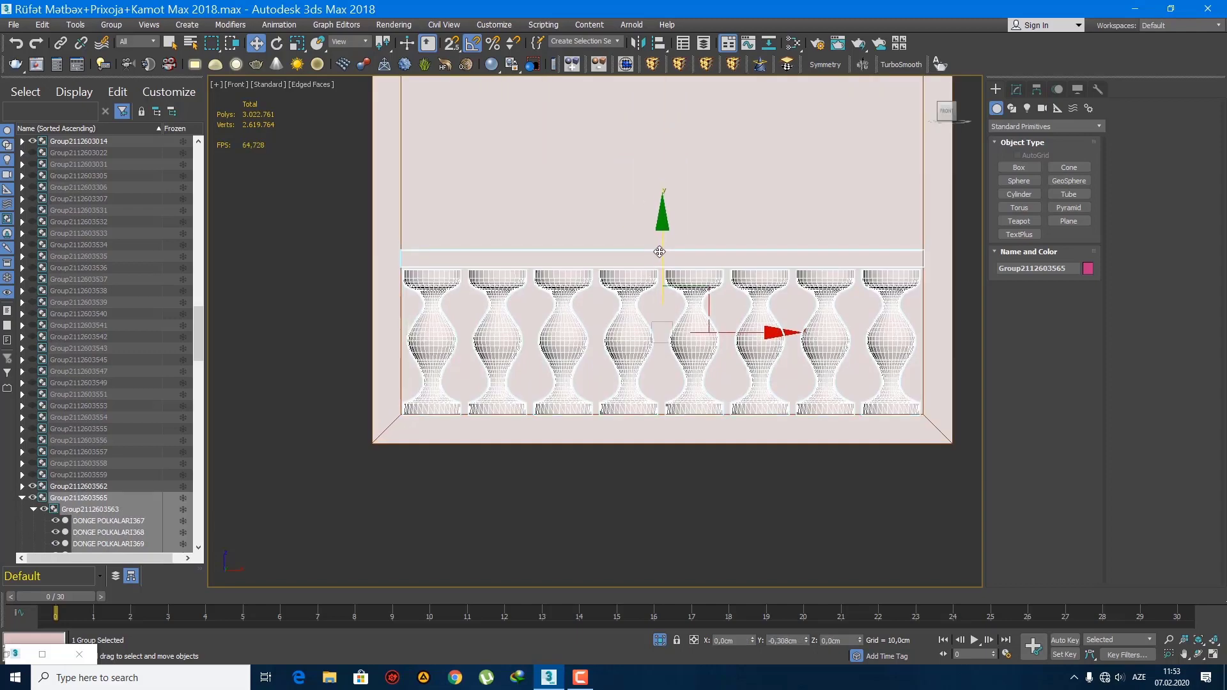
pyautogui.scroll(-5, 543, 472)
# - Select the shelf unit's three balustrades and copy them along X to the matching shelf unit on the other side
pyautogui.keyDown('ctrl'); pyautogui.click(579, 319); pyautogui.keyUp('ctrl')
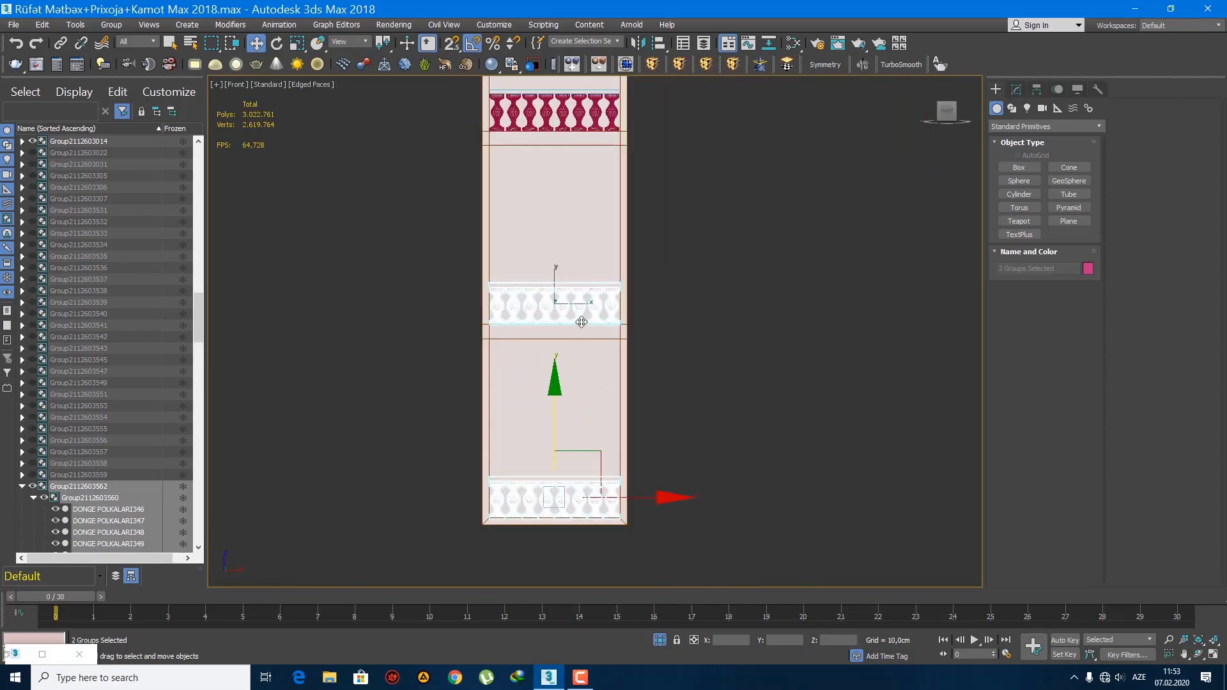
pyautogui.keyDown('ctrl'); pyautogui.click(583, 128); pyautogui.keyUp('ctrl')
pyautogui.scroll(-4, 757, 336)
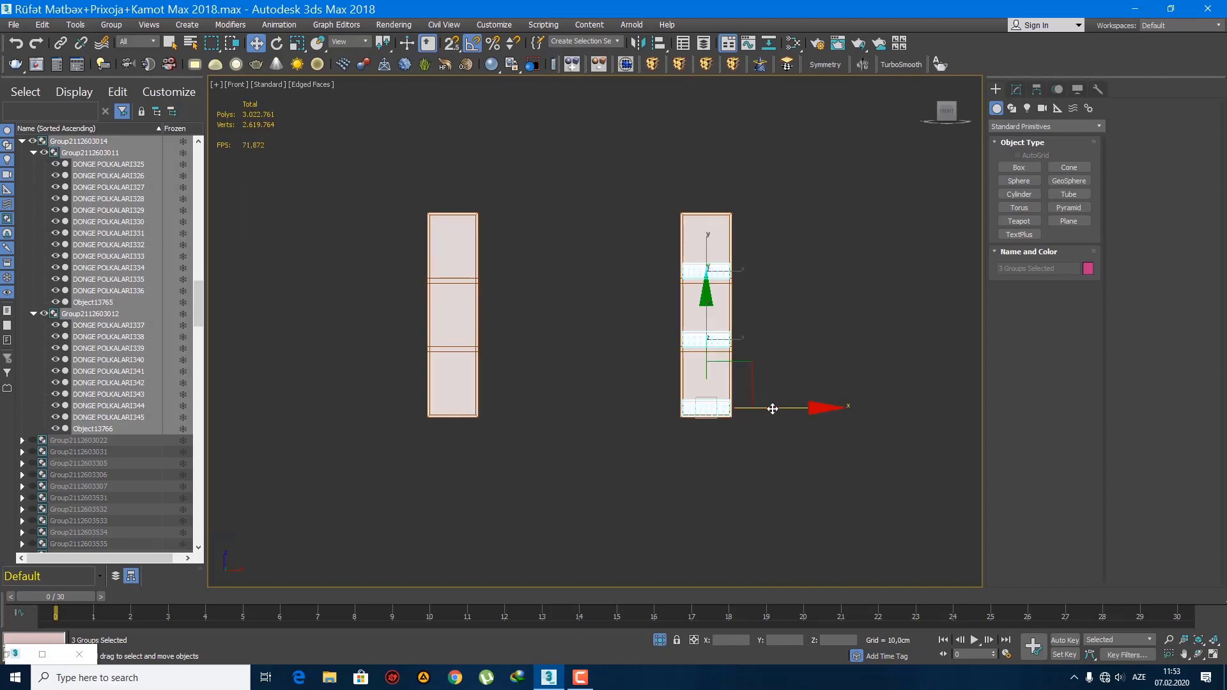
pyautogui.keyDown('shift'); pyautogui.moveTo(772, 409); pyautogui.dragTo(528, 409); pyautogui.keyUp('shift')
pyautogui.click(615, 394)
# - Align the three copied balustrades along X so they fit between the second shelf unit's side panels
pyautogui.scroll(8, 453, 272)
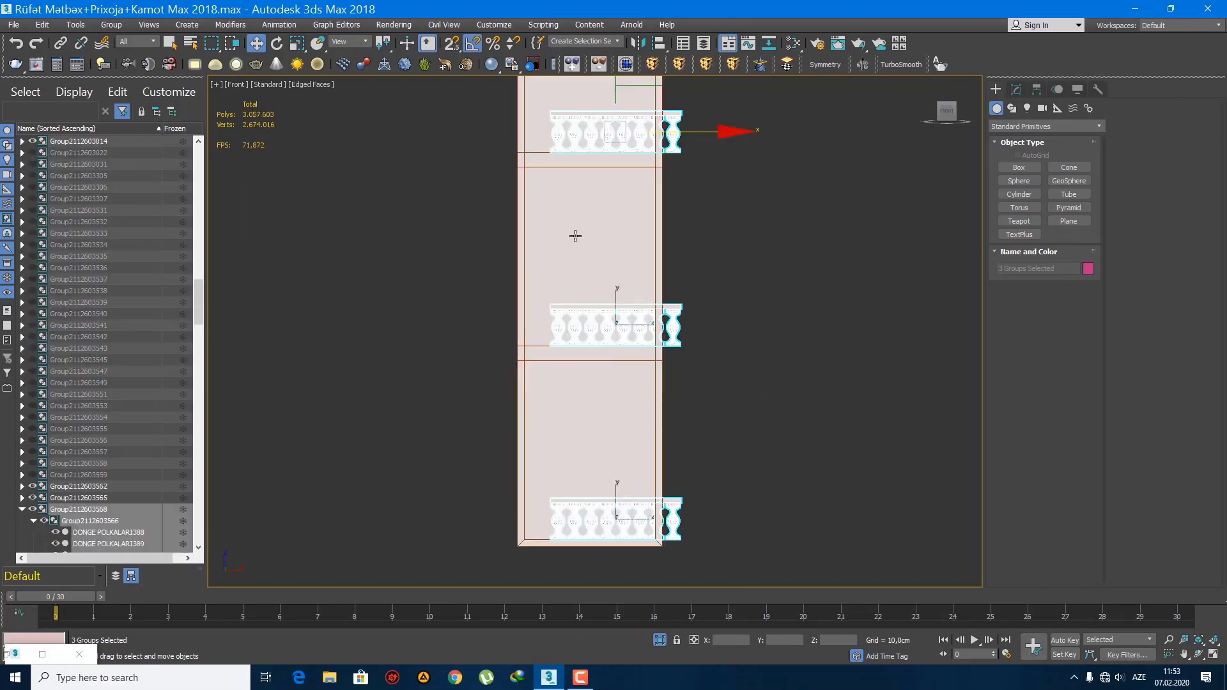
pyautogui.moveTo(706, 301); pyautogui.dragTo(592, 302)
pyautogui.moveTo(587, 321); pyautogui.dragTo(626, 355, button='middle')
pyautogui.moveTo(620, 333); pyautogui.dragTo(629, 338)
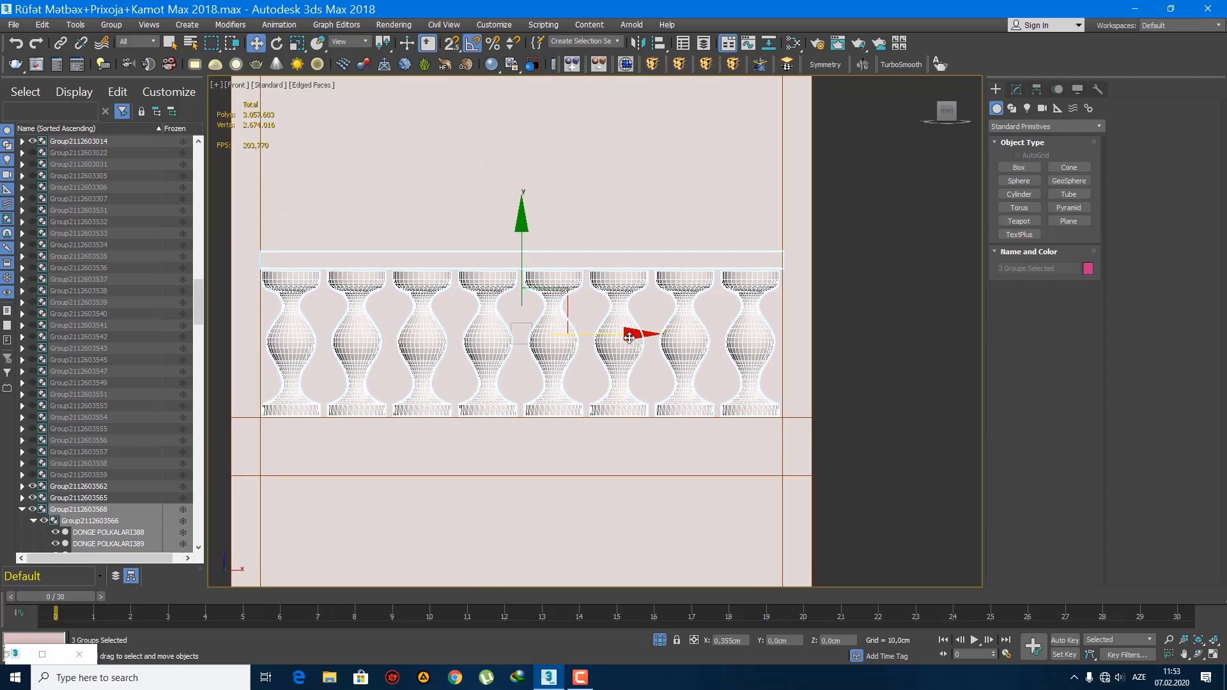
# - Select all six balustrades in perspective and examine how they sit against the front edges of both shelf units
pyautogui.press('q')
pyautogui.press('t')
pyautogui.press('p')
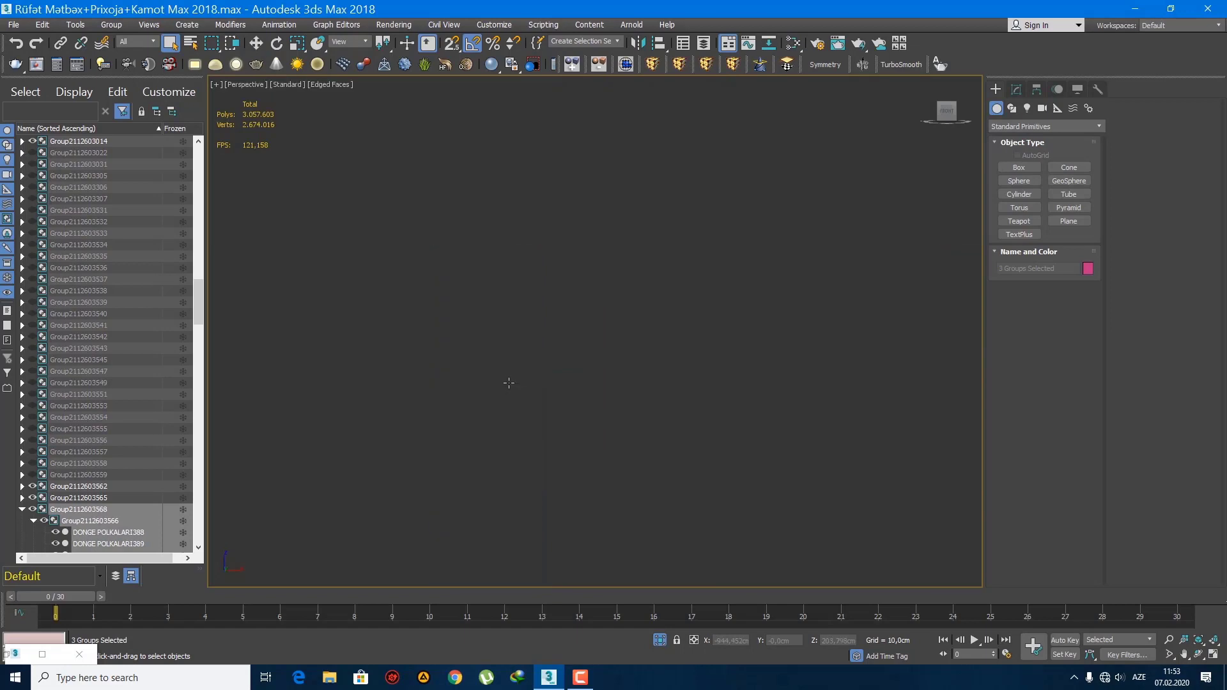
pyautogui.scroll(4, 657, 380)
pyautogui.keyDown('alt'); pyautogui.moveTo(657, 380); pyautogui.dragTo(611, 424, button='middle'); pyautogui.keyUp('alt')
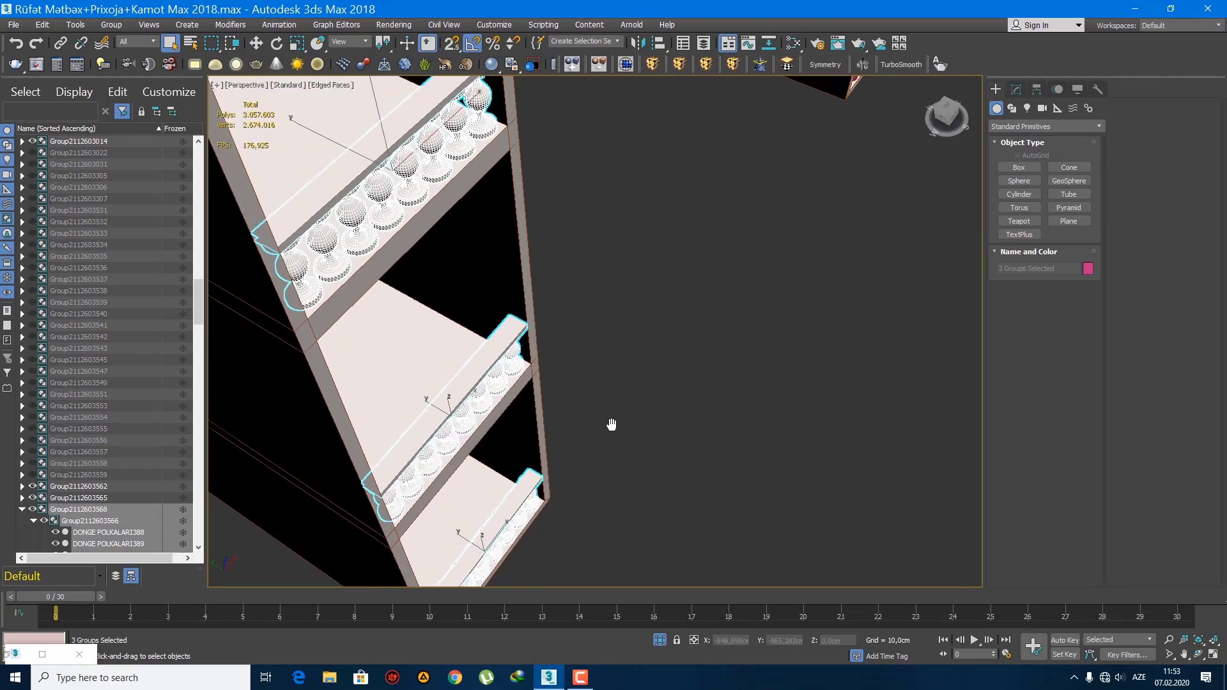
pyautogui.scroll(-4, 721, 327)
pyautogui.moveTo(721, 326); pyautogui.dragTo(681, 350, button='middle')
pyautogui.keyDown('ctrl'); pyautogui.moveTo(730, 353); pyautogui.dragTo(614, 157); pyautogui.keyUp('ctrl')
pyautogui.keyDown('alt'); pyautogui.click(614, 157); pyautogui.keyUp('alt')
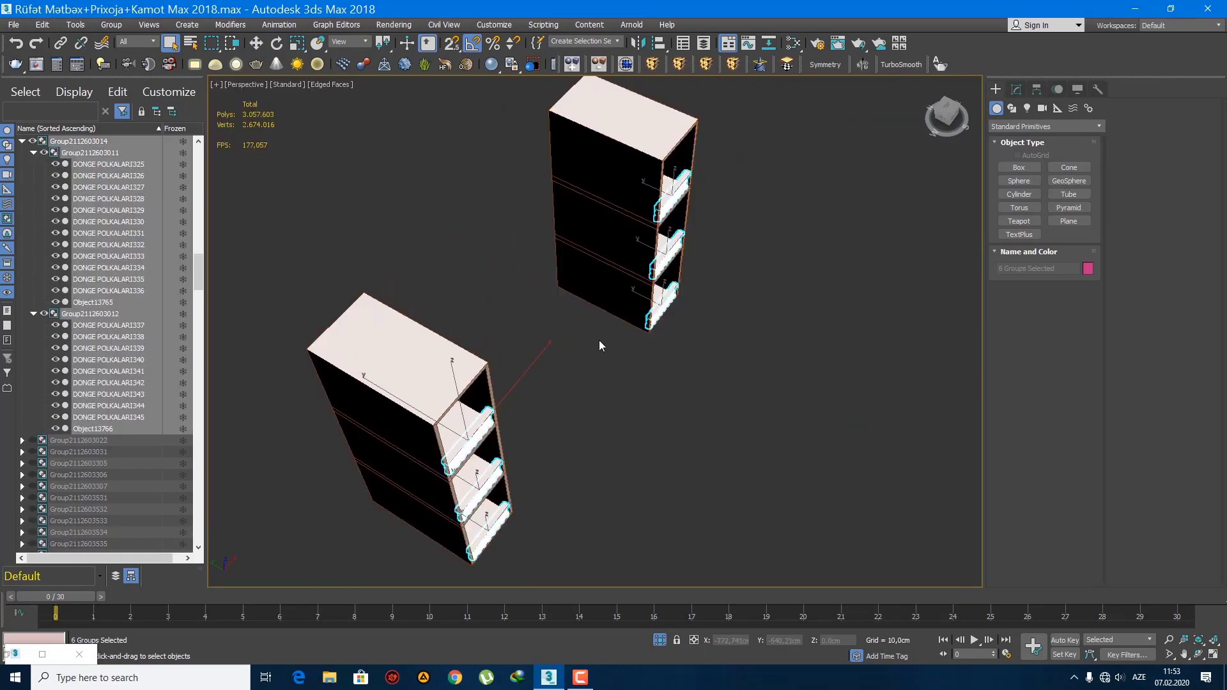
pyautogui.press('w')
pyautogui.moveTo(565, 396); pyautogui.dragTo(567, 339, button='middle')
pyautogui.scroll(4, 567, 338)
pyautogui.scroll(3, 395, 349)
pyautogui.moveTo(369, 281); pyautogui.dragTo(428, 344, button='middle')
pyautogui.scroll(3, 428, 344)
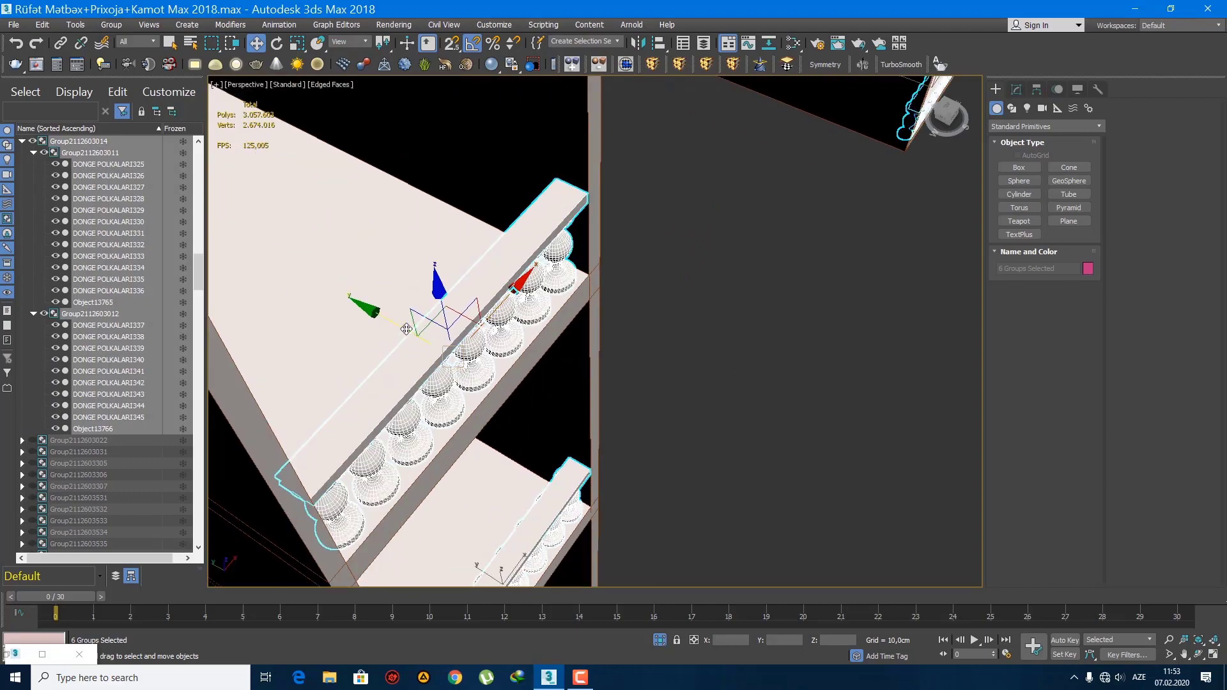
pyautogui.scroll(-6, 479, 378)
pyautogui.keyDown('alt'); pyautogui.moveTo(551, 351); pyautogui.dragTo(633, 384, button='middle'); pyautogui.keyUp('alt')
pyautogui.scroll(-5, 633, 385)
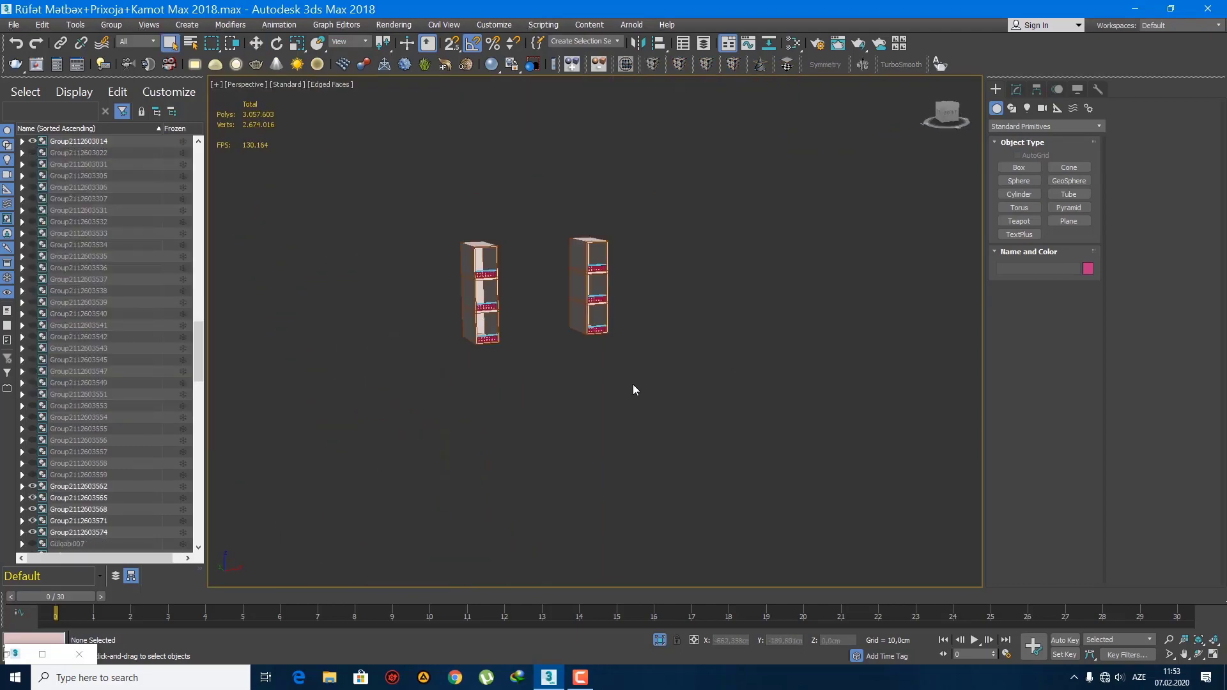
# - Bring back the hidden kitchen objects and turn off edged faces to show the whole classic kitchen shaded
pyautogui.rightClick(633, 371)
pyautogui.click(681, 322)
pyautogui.scroll(3, 631, 312)
pyautogui.moveTo(631, 312)
pyautogui.keyDown('alt'); pyautogui.mouseDown(button='middle')
pyautogui.moveTo(585, 330)
pyautogui.moveTo(566, 288)
pyautogui.moveTo(565, 334)
pyautogui.moveTo(504, 315)
pyautogui.moveTo(559, 330)
pyautogui.mouseUp(button='middle'); pyautogui.keyUp('alt')
pyautogui.scroll(-5, 564, 281)
pyautogui.scroll(3, 558, 292)
pyautogui.press('F4')
pyautogui.scroll(3, 534, 329)
pyautogui.scroll(-3, 441, 296)
pyautogui.scroll(1, 505, 316)
pyautogui.moveTo(559, 330); pyautogui.dragTo(586, 337, button='middle')
pyautogui.keyDown('alt'); pyautogui.moveTo(586, 337); pyautogui.dragTo(585, 349, button='middle'); pyautogui.keyUp('alt')
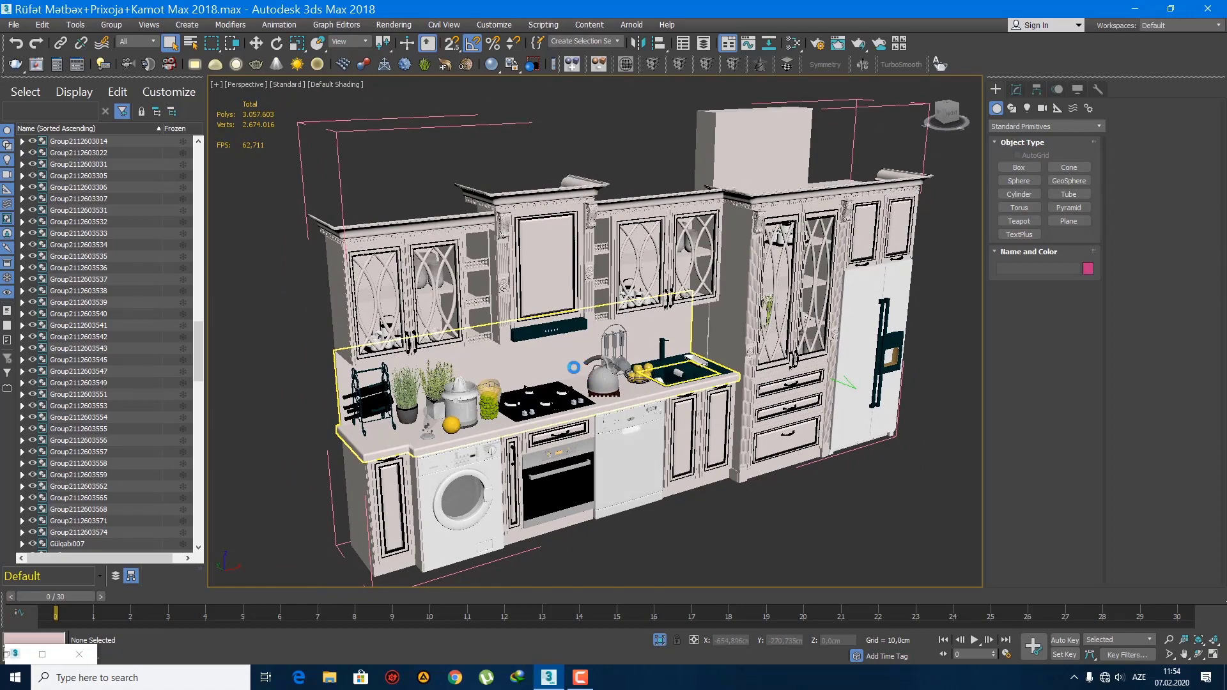
# - Unhide all objects and examine the open upper cabinet of the corner kitchen with its shelf lights in wireframe
pyautogui.scroll(-5, 573, 368)
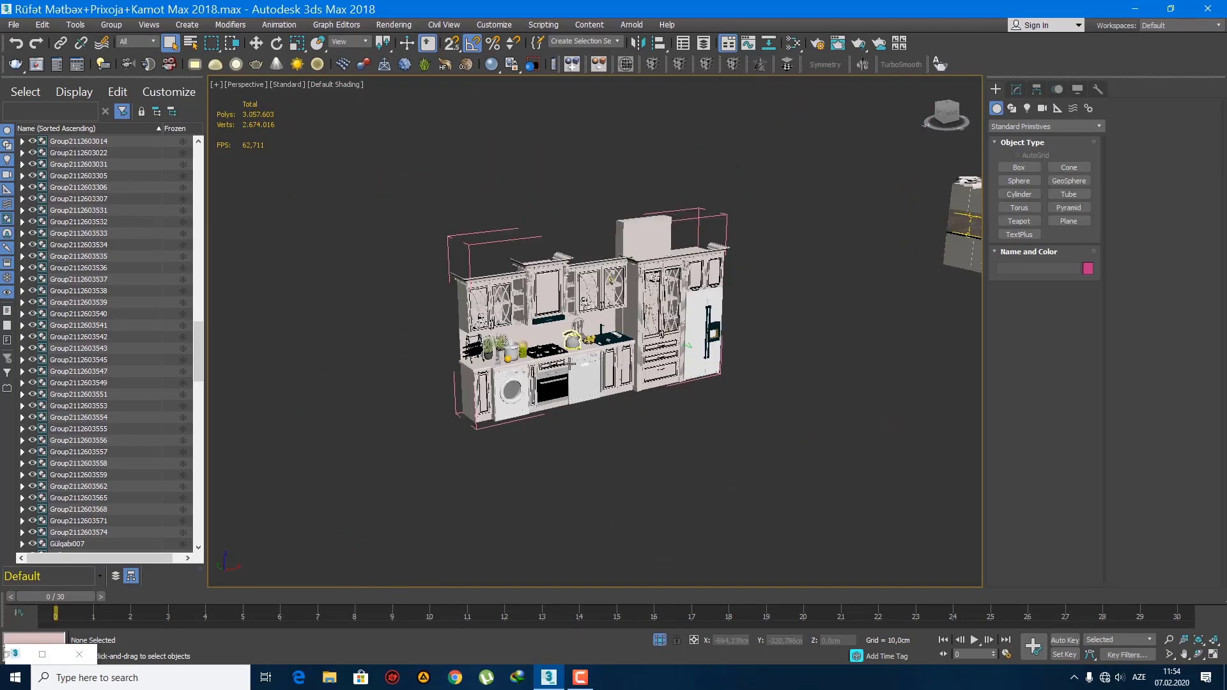
pyautogui.rightClick(569, 338)
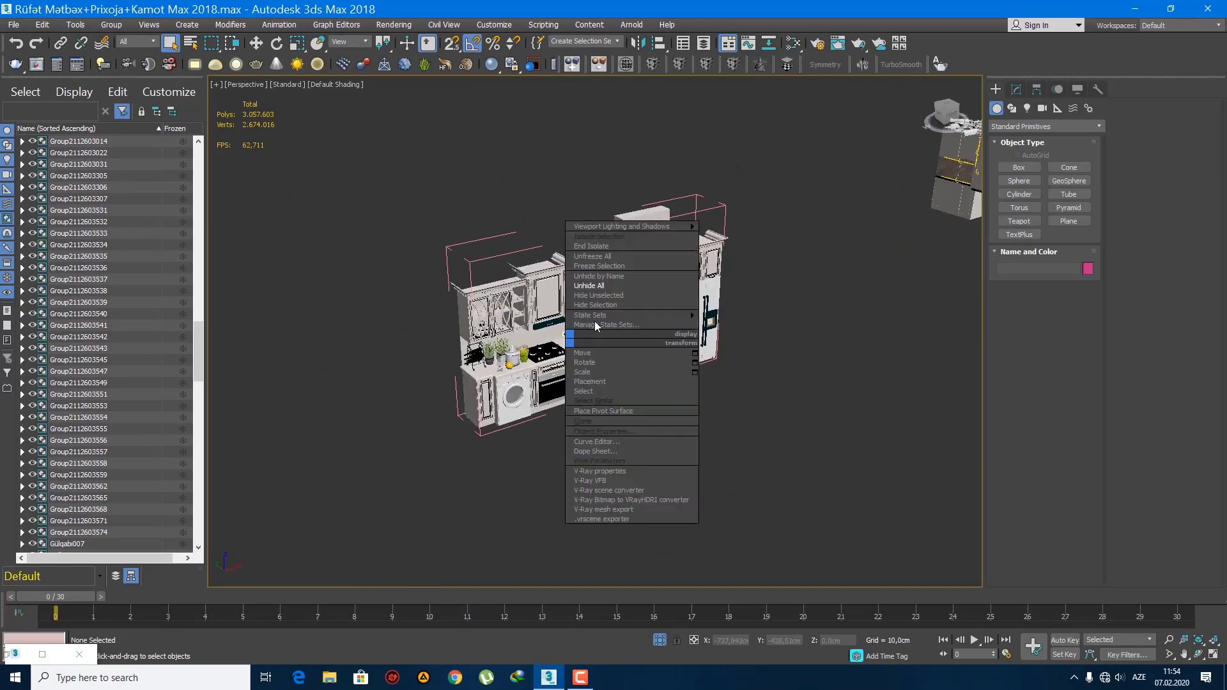
pyautogui.click(611, 293)
pyautogui.keyDown('alt'); pyautogui.moveTo(801, 355); pyautogui.dragTo(651, 315, button='middle'); pyautogui.keyUp('alt')
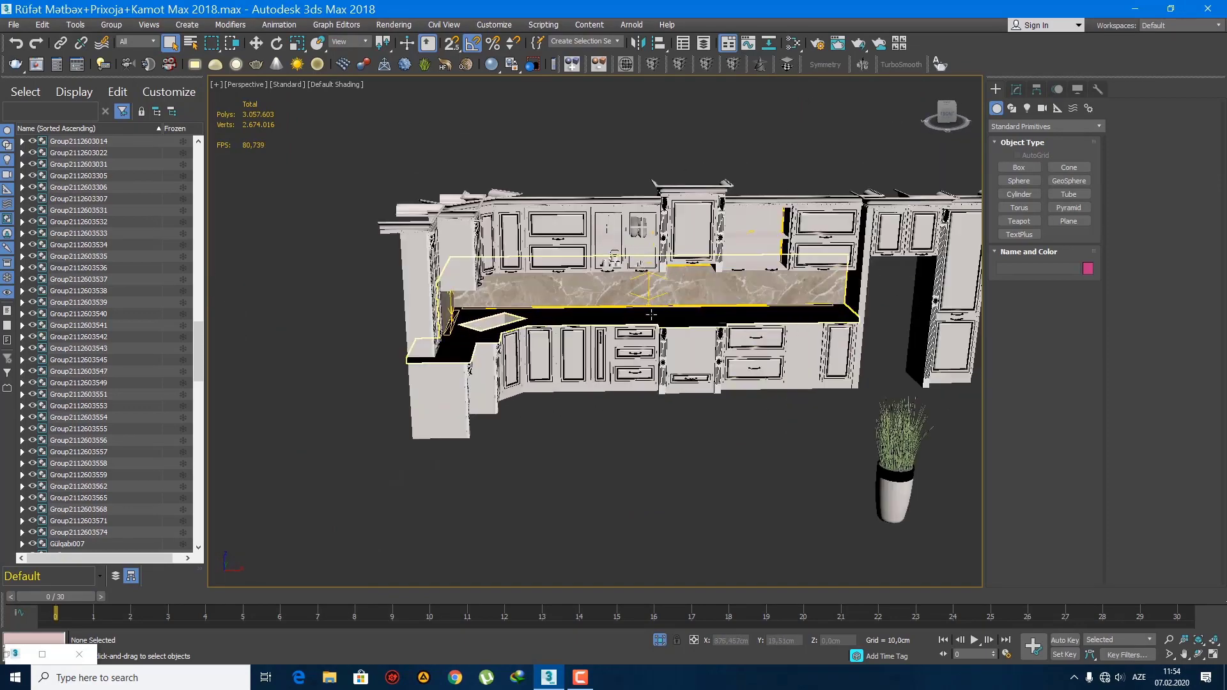
pyautogui.scroll(5, 704, 244)
pyautogui.moveTo(704, 244); pyautogui.dragTo(685, 293, button='middle')
pyautogui.press('F3')
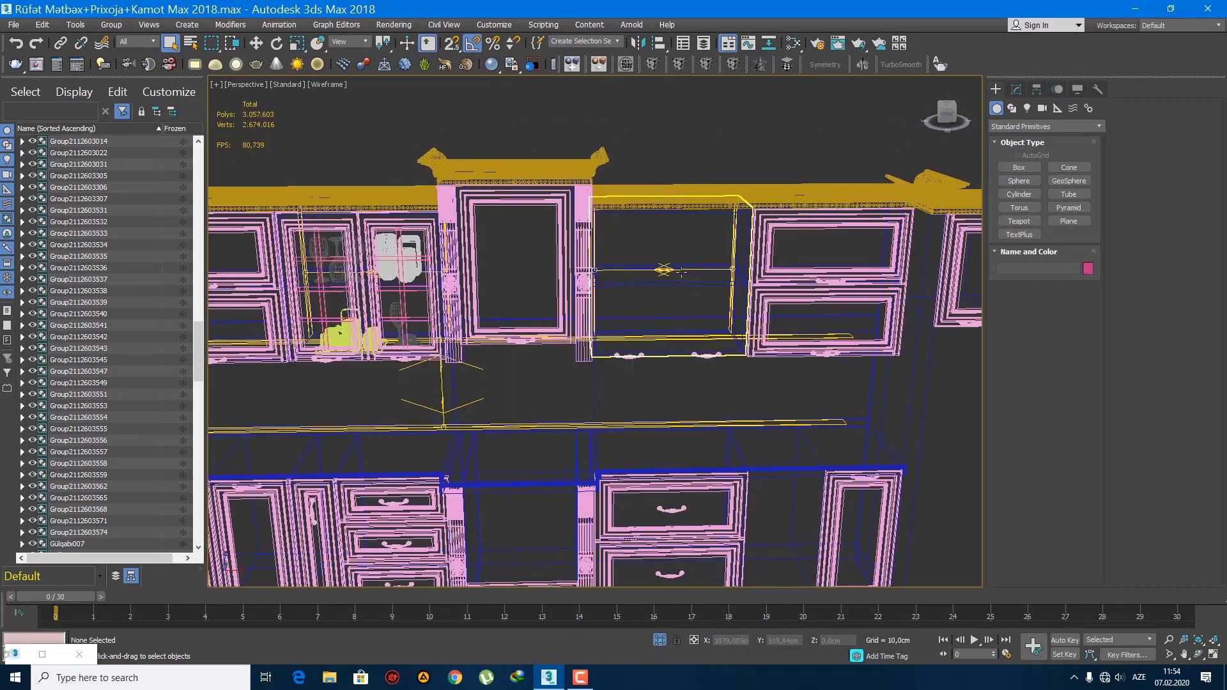
pyautogui.scroll(2, 665, 273)
pyautogui.scroll(3, 672, 271)
pyautogui.click(654, 274)
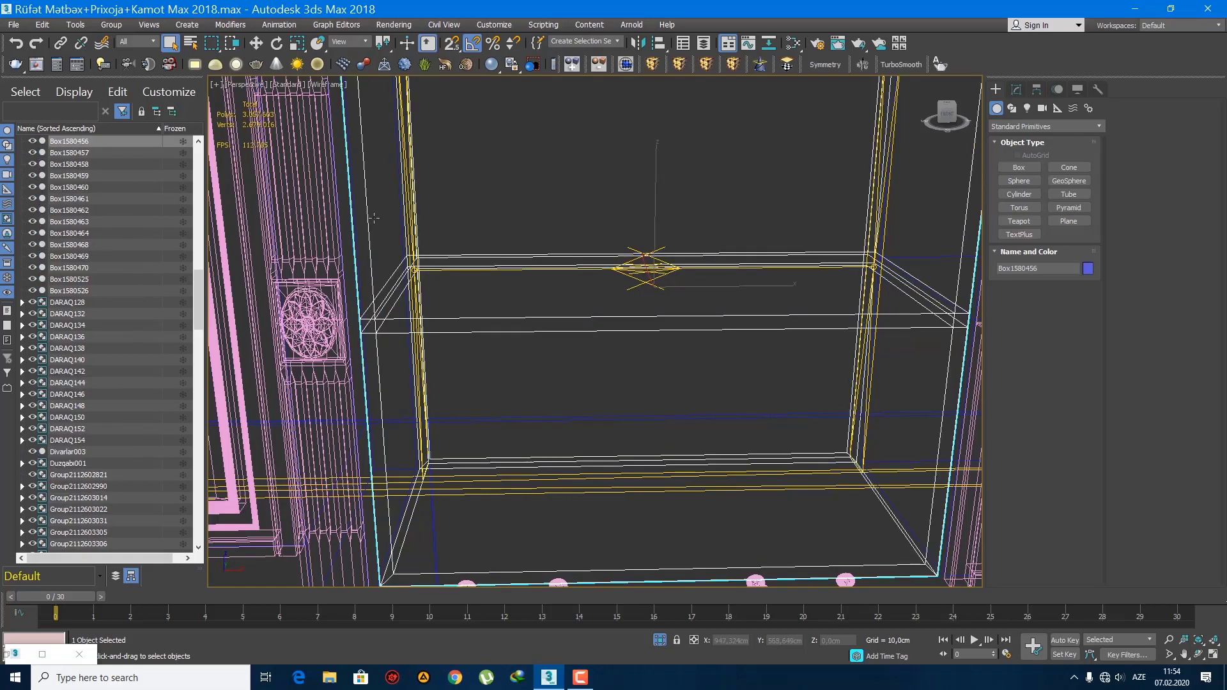
# - Limit selection to lights, select the two shelf lights in the corner kitchen's open cabinet and try to move them
pyautogui.click(138, 42)
pyautogui.click(131, 80)
pyautogui.moveTo(509, 183); pyautogui.dragTo(721, 316)
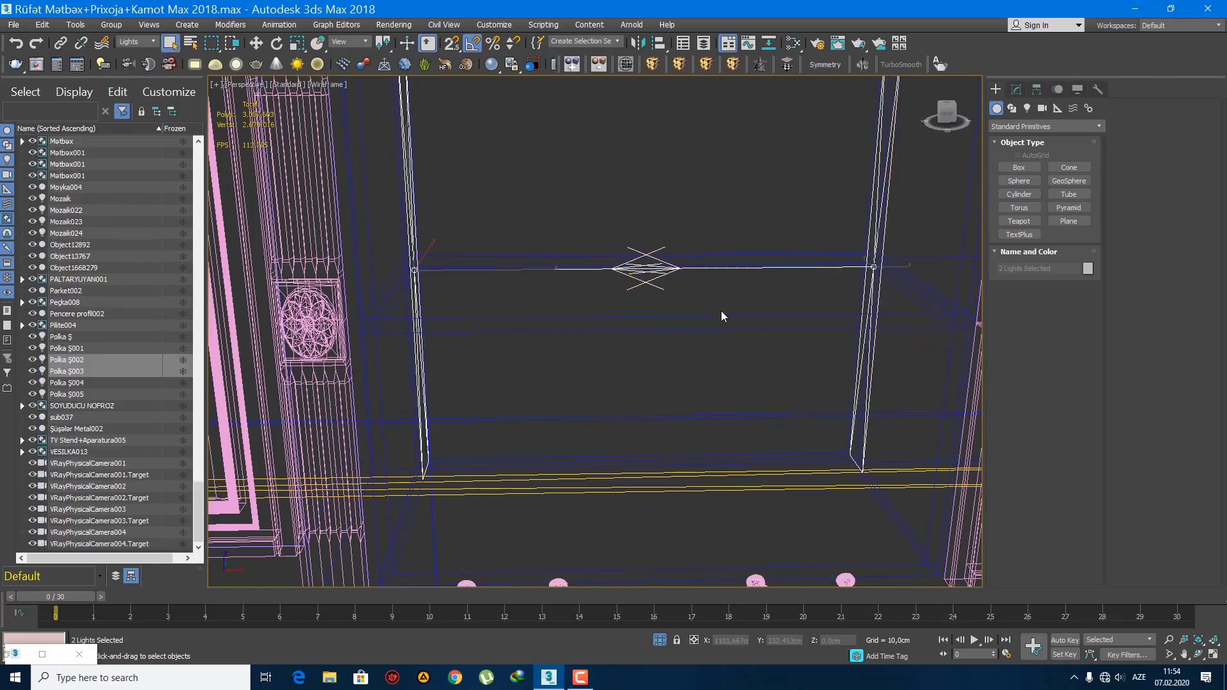
pyautogui.press('f')
pyautogui.scroll(5, 691, 343)
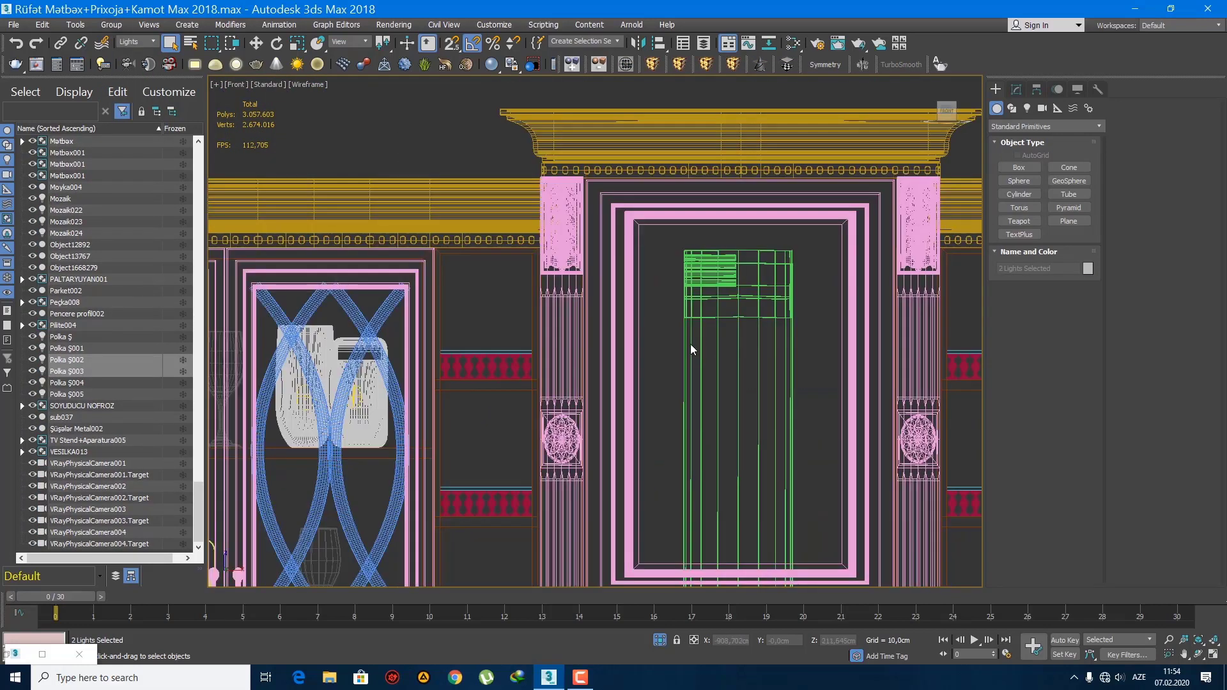
pyautogui.scroll(-8, 690, 344)
pyautogui.press('w')
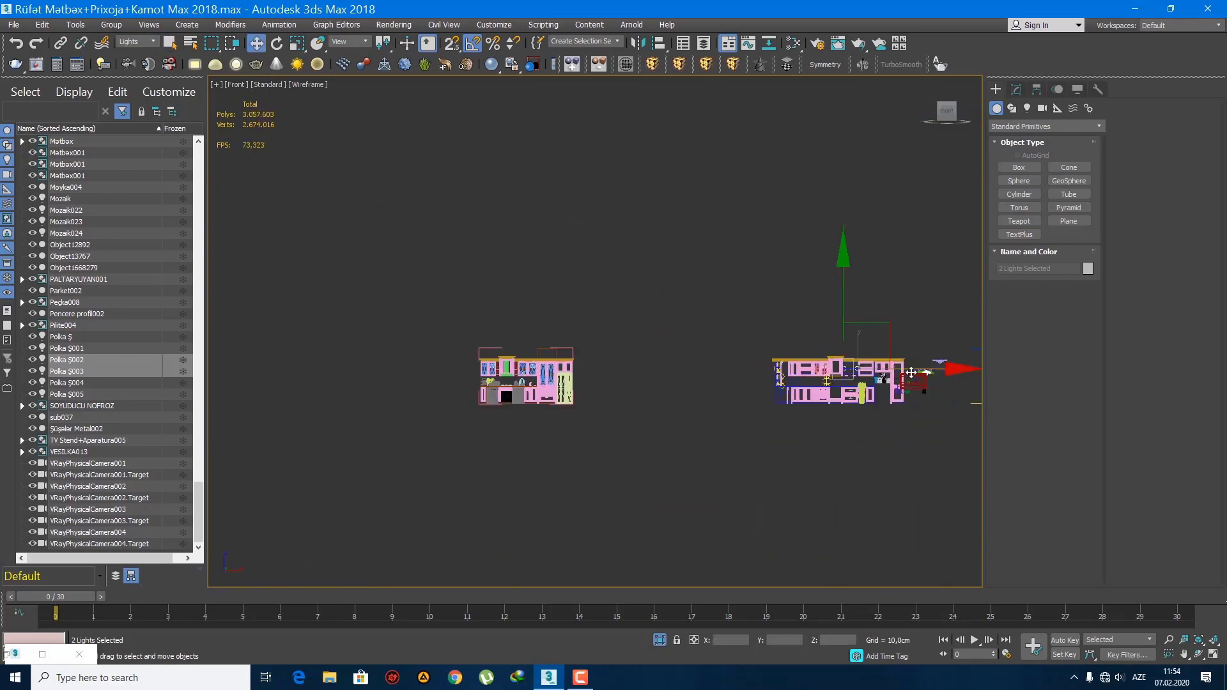
pyautogui.scroll(3, 769, 397)
pyautogui.click(519, 374)
# - Return to a shaded perspective view of the corner kitchen and reset the selection filter to All
pyautogui.moveTo(520, 373); pyautogui.dragTo(620, 401, button='middle')
pyautogui.scroll(2, 534, 361)
pyautogui.scroll(-2, 620, 401)
pyautogui.scroll(2, 531, 347)
pyautogui.keyDown('alt'); pyautogui.moveTo(530, 346); pyautogui.dragTo(308, 370, button='middle'); pyautogui.keyUp('alt')
pyautogui.scroll(-4, 308, 370)
pyautogui.press('p')
pyautogui.keyDown('alt'); pyautogui.moveTo(519, 326); pyautogui.dragTo(620, 301, button='middle'); pyautogui.keyUp('alt')
pyautogui.scroll(-3, 511, 405)
pyautogui.scroll(-4, 511, 404)
pyautogui.keyDown('alt'); pyautogui.moveTo(523, 415); pyautogui.dragTo(464, 413, button='middle'); pyautogui.keyUp('alt')
pyautogui.scroll(4, 699, 277)
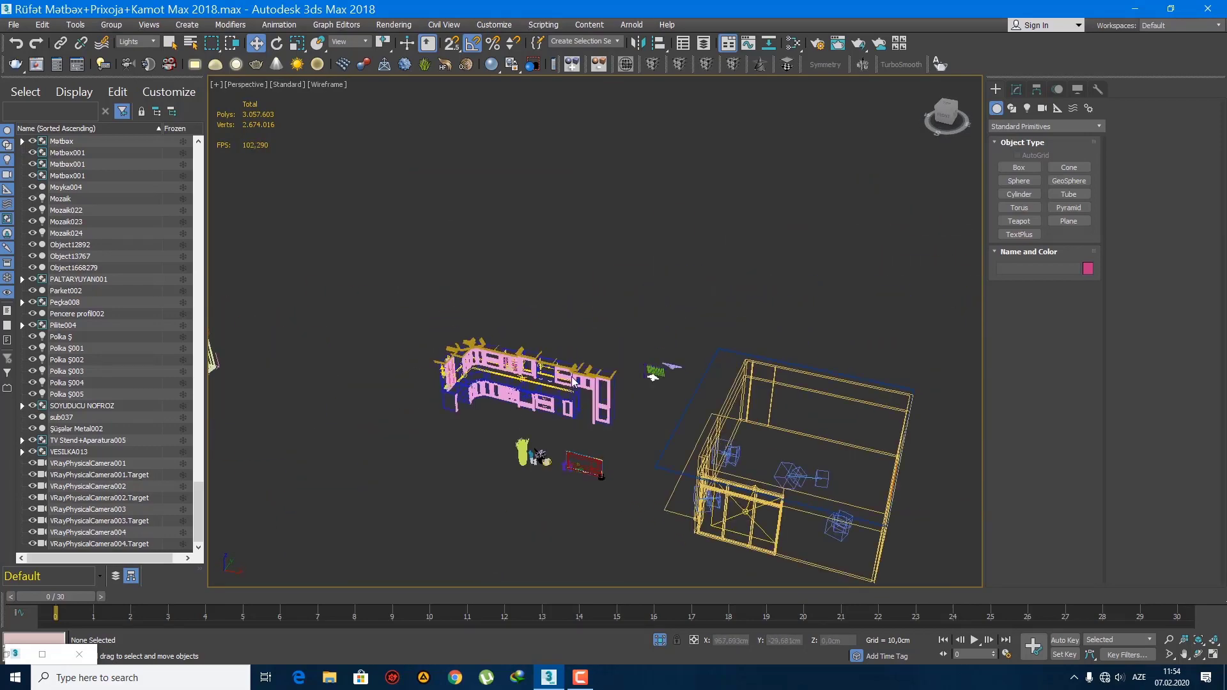
pyautogui.scroll(4, 572, 378)
pyautogui.moveTo(570, 379); pyautogui.dragTo(624, 331, button='middle')
pyautogui.press('F3')
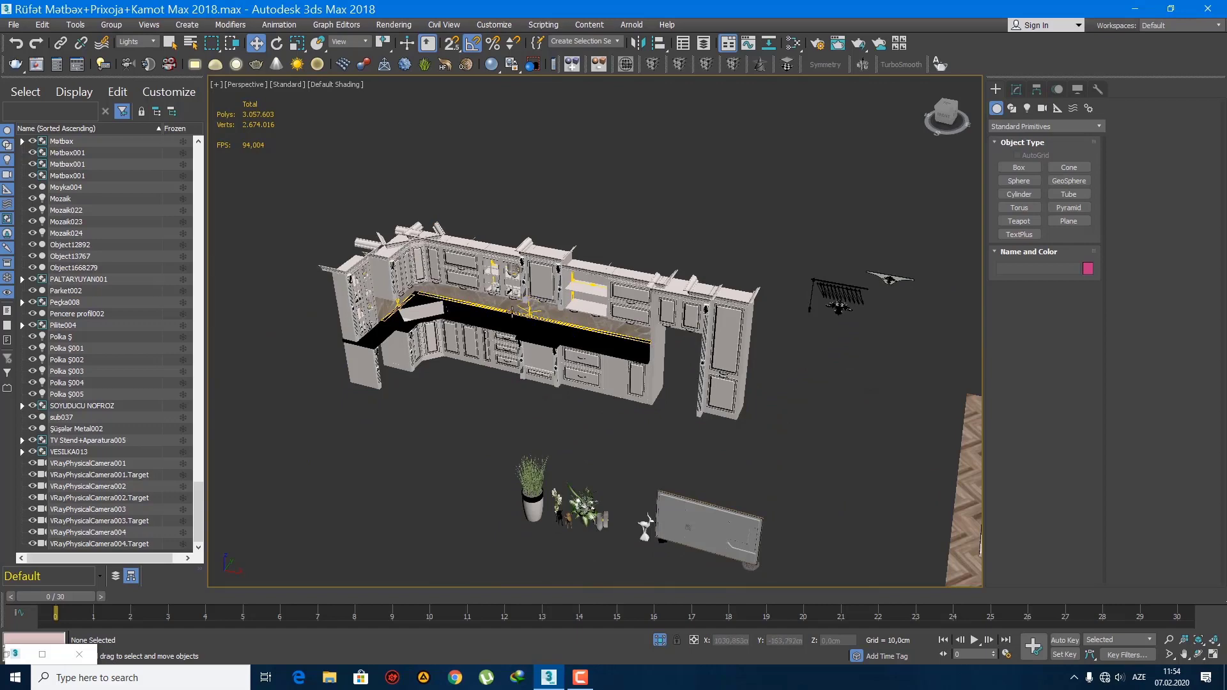
pyautogui.click(137, 42)
pyautogui.click(131, 50)
# - Isolate the cabinet body object of the classic kitchen
pyautogui.moveTo(722, 375); pyautogui.dragTo(920, 374, button='middle')
pyautogui.scroll(-5, 921, 374)
pyautogui.moveTo(584, 346); pyautogui.dragTo(688, 386, button='middle')
pyautogui.scroll(4, 687, 386)
pyautogui.moveTo(802, 386); pyautogui.dragTo(676, 416, button='middle')
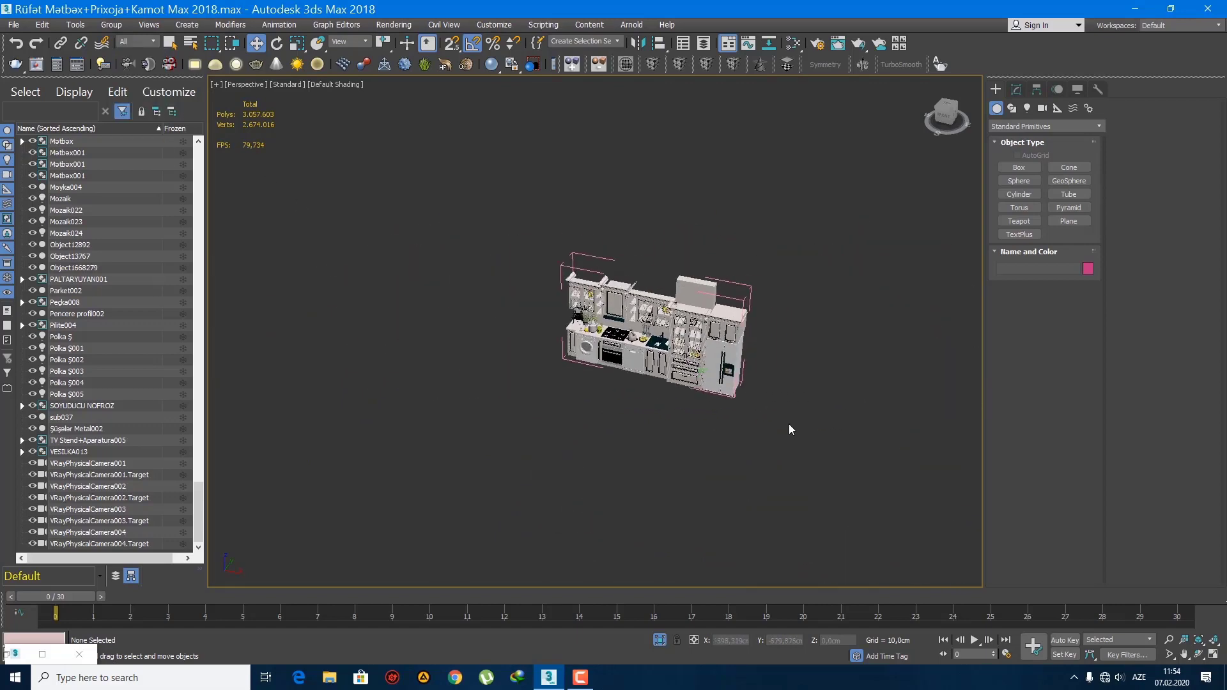
pyautogui.scroll(3, 720, 376)
pyautogui.scroll(3, 546, 292)
pyautogui.moveTo(546, 301); pyautogui.dragTo(301, 358, button='middle')
pyautogui.keyDown('alt'); pyautogui.moveTo(256, 396); pyautogui.dragTo(538, 255, button='middle'); pyautogui.keyUp('alt')
pyautogui.click(547, 255)
pyautogui.hotkey('alt', 'q')
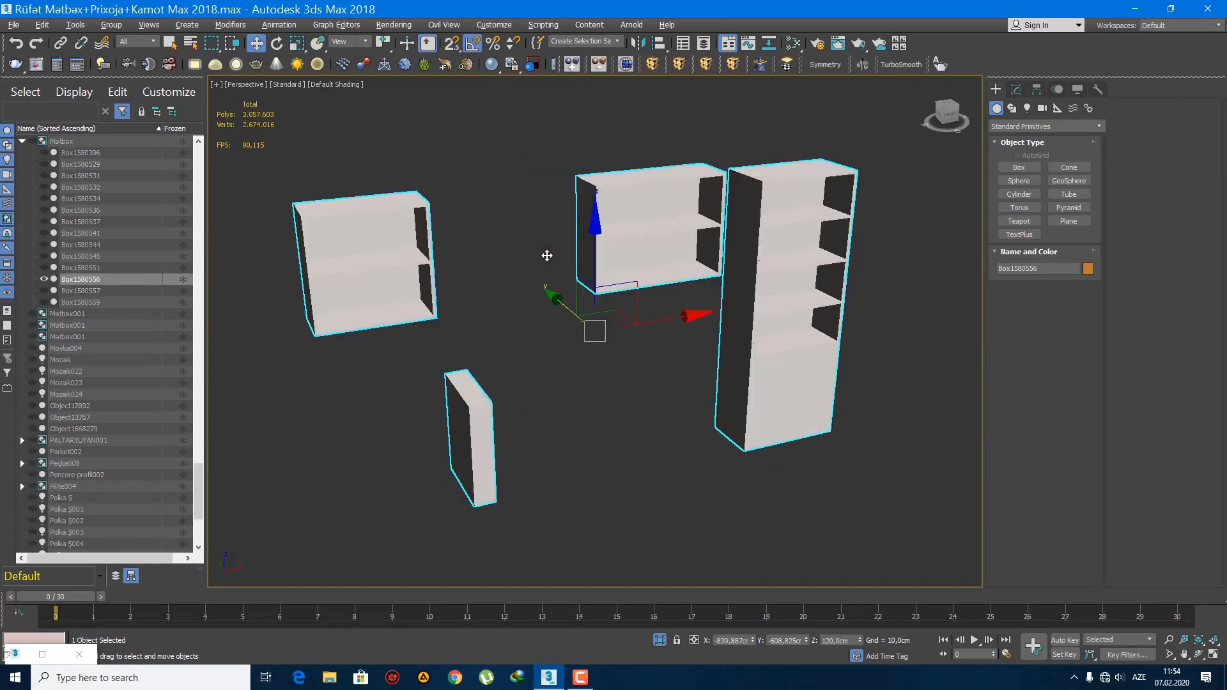
# - Draw a V-Ray plane light in the wireframe left view, about 7.7 cm half-length and 36.9 cm half-width, within the upper cabinet's depth
pyautogui.click(601, 370)
pyautogui.press('l')
pyautogui.press('F3')
pyautogui.moveTo(605, 359); pyautogui.dragTo(569, 421, button='middle')
pyautogui.scroll(4, 572, 339)
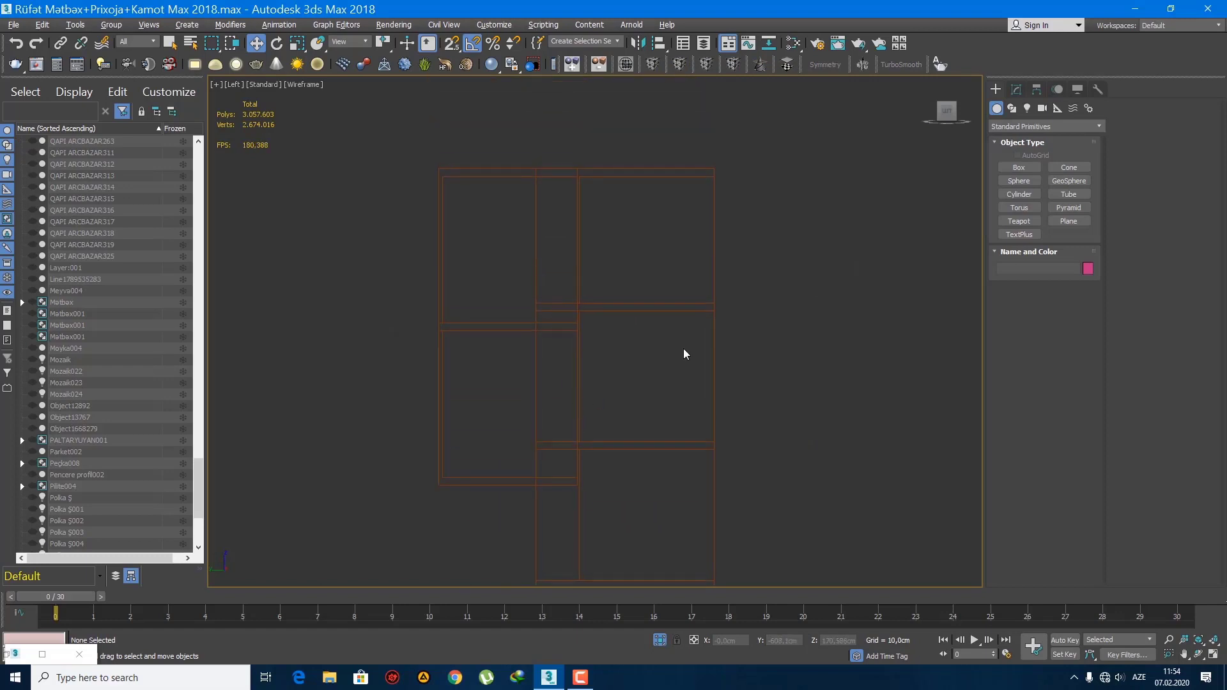
pyautogui.click(1027, 108)
pyautogui.click(1035, 126)
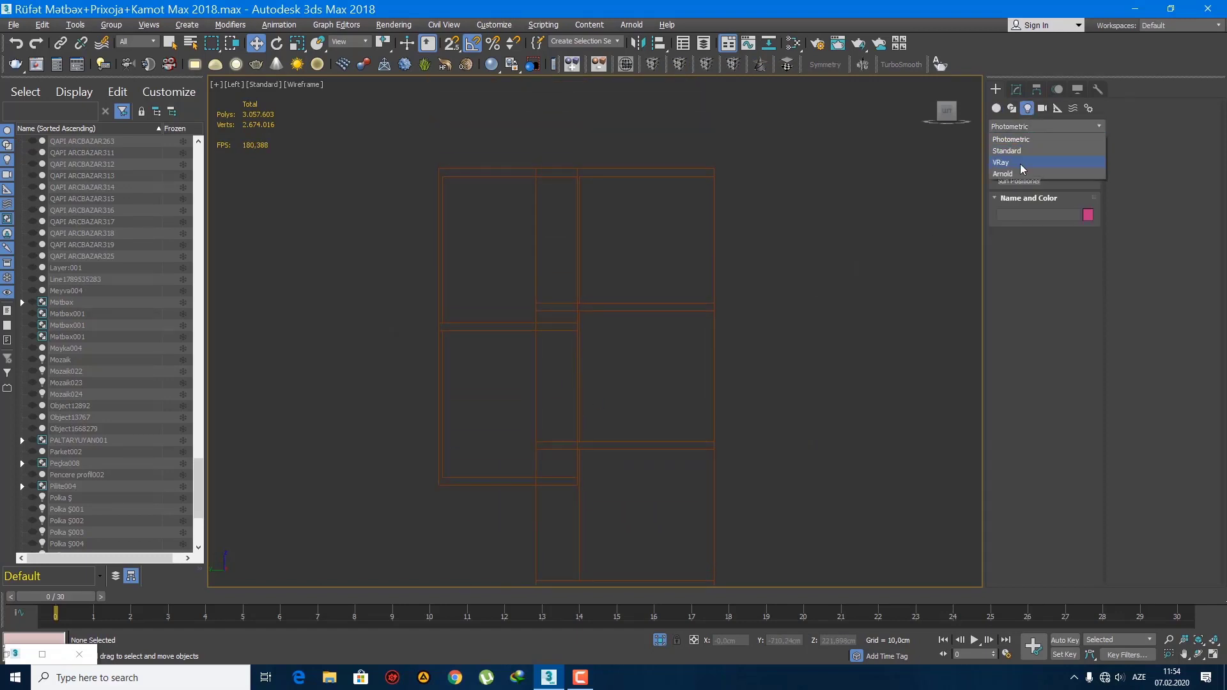
pyautogui.click(1027, 159)
pyautogui.click(1028, 168)
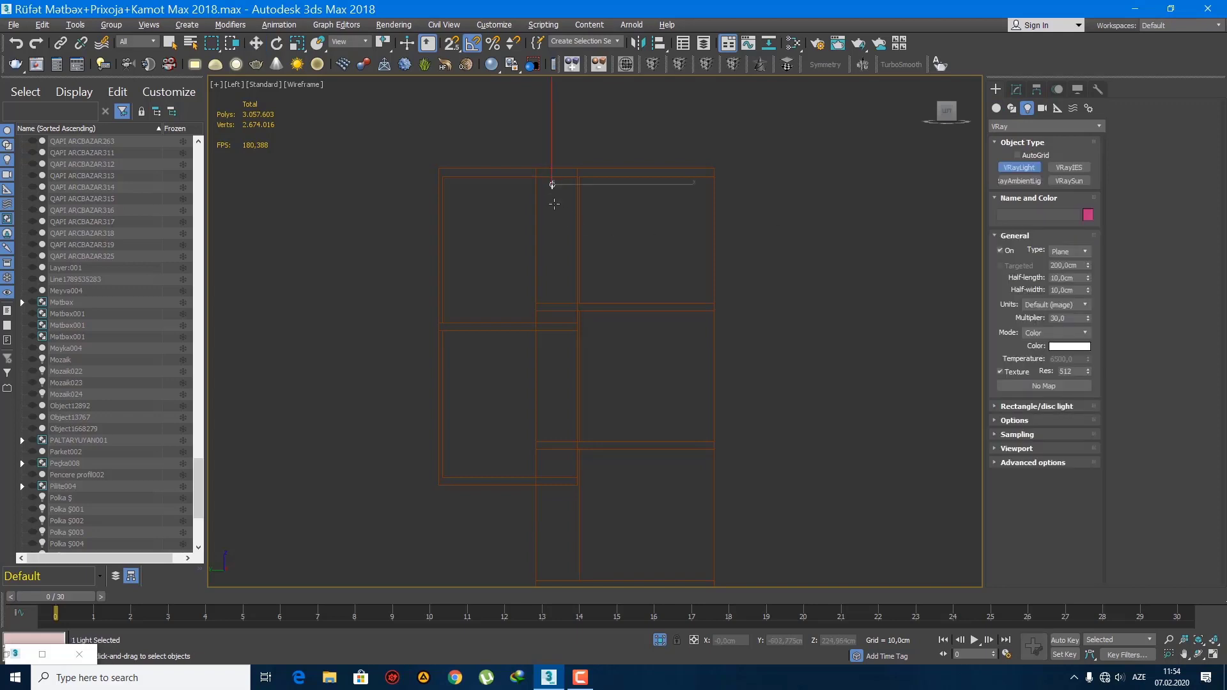
pyautogui.moveTo(552, 181); pyautogui.dragTo(614, 473)
pyautogui.press('w')
pyautogui.moveTo(649, 330); pyautogui.dragTo(610, 330)
# - Move the light in the top view to the inner left side wall of the upper cabinet next to the tall cabinet
pyautogui.press('t')
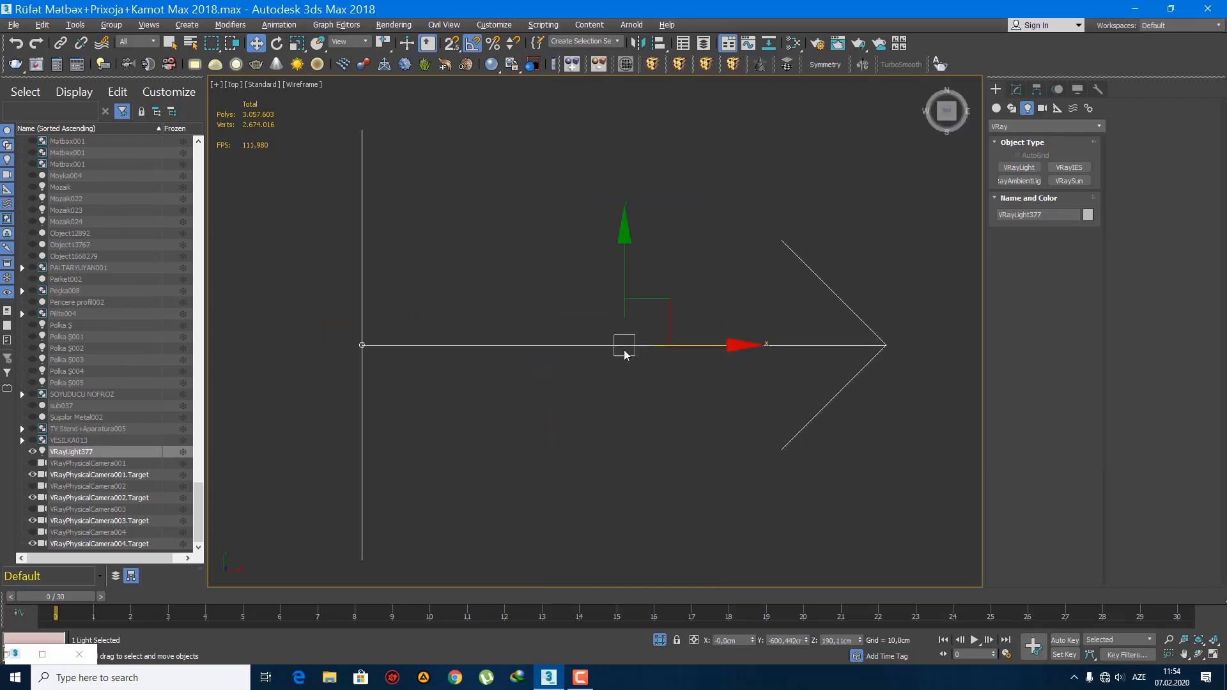
pyautogui.moveTo(603, 362); pyautogui.dragTo(748, 386, button='middle')
pyautogui.scroll(2, 748, 386)
pyautogui.moveTo(790, 363); pyautogui.dragTo(319, 362)
pyautogui.moveTo(534, 382); pyautogui.dragTo(920, 416, button='middle')
pyautogui.scroll(2, 715, 409)
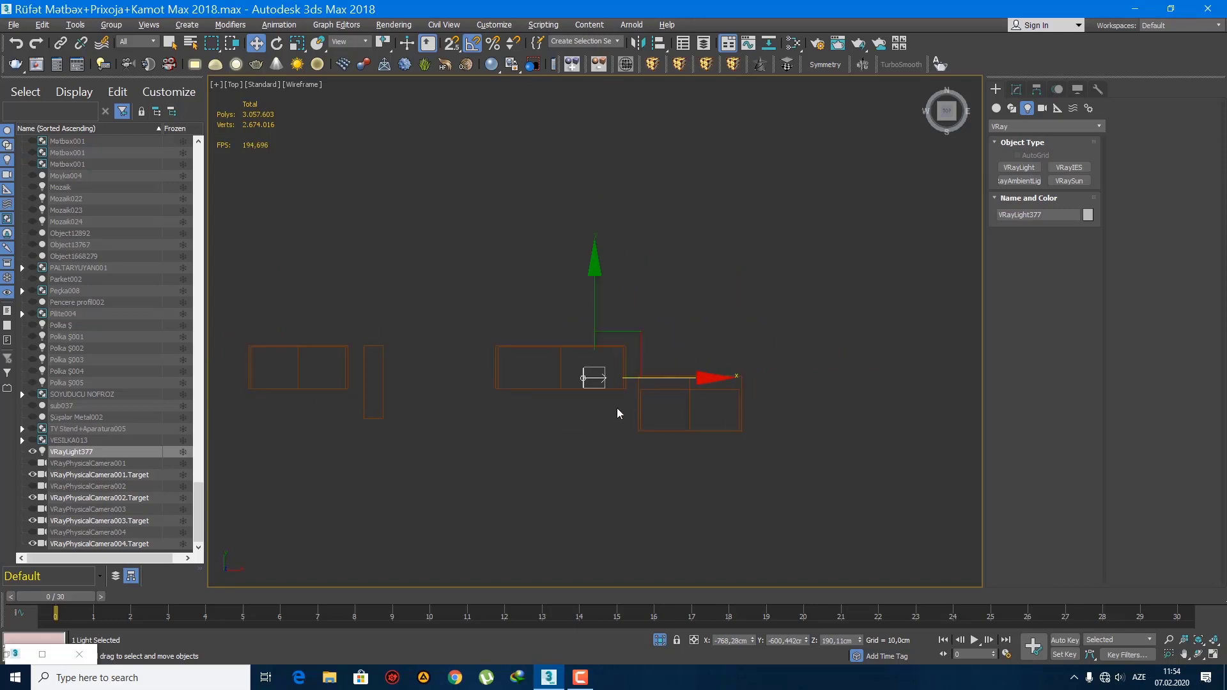
pyautogui.scroll(2, 634, 378)
pyautogui.moveTo(583, 386); pyautogui.dragTo(646, 413, button='middle')
pyautogui.scroll(1, 645, 413)
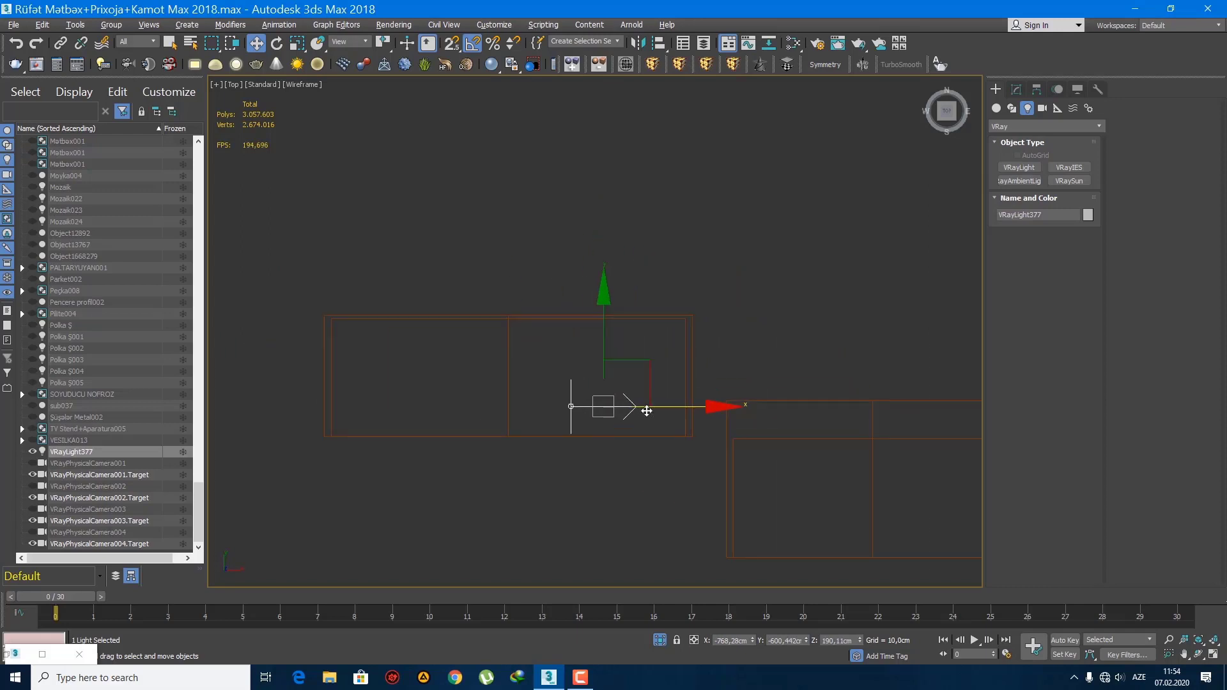
pyautogui.moveTo(653, 369); pyautogui.dragTo(416, 309)
# - Scale the light to about 278% along Z and rename it Polka
pyautogui.press('r')
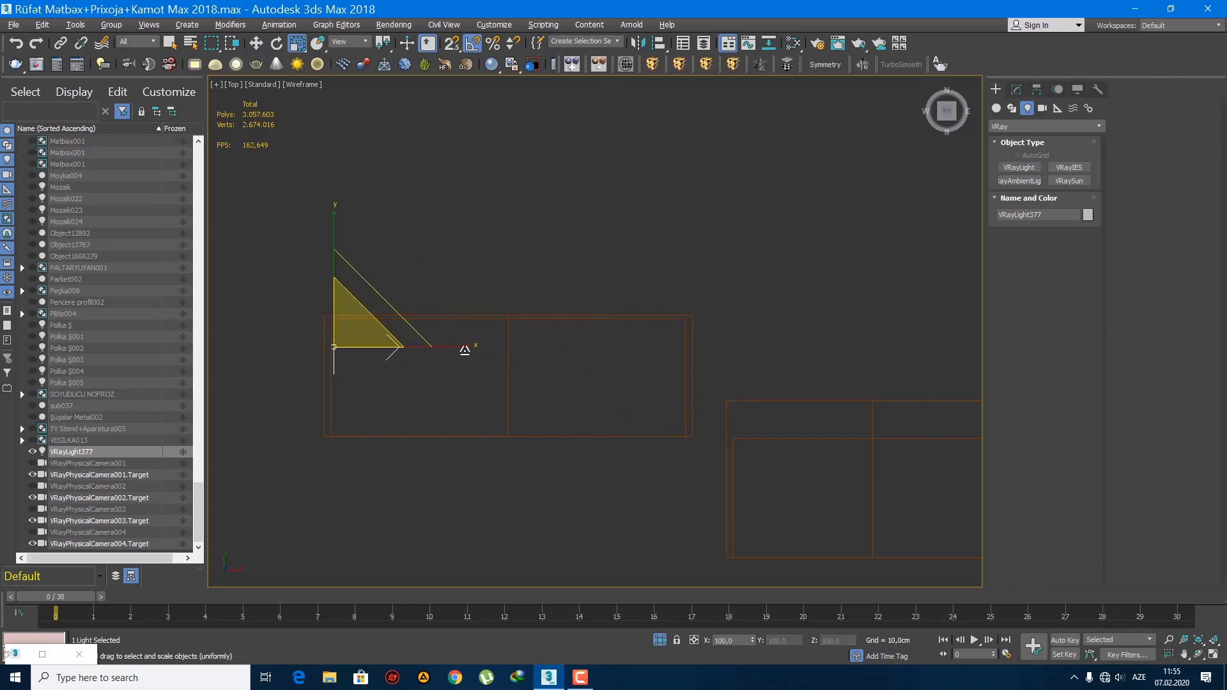
pyautogui.moveTo(466, 350); pyautogui.dragTo(547, 370)
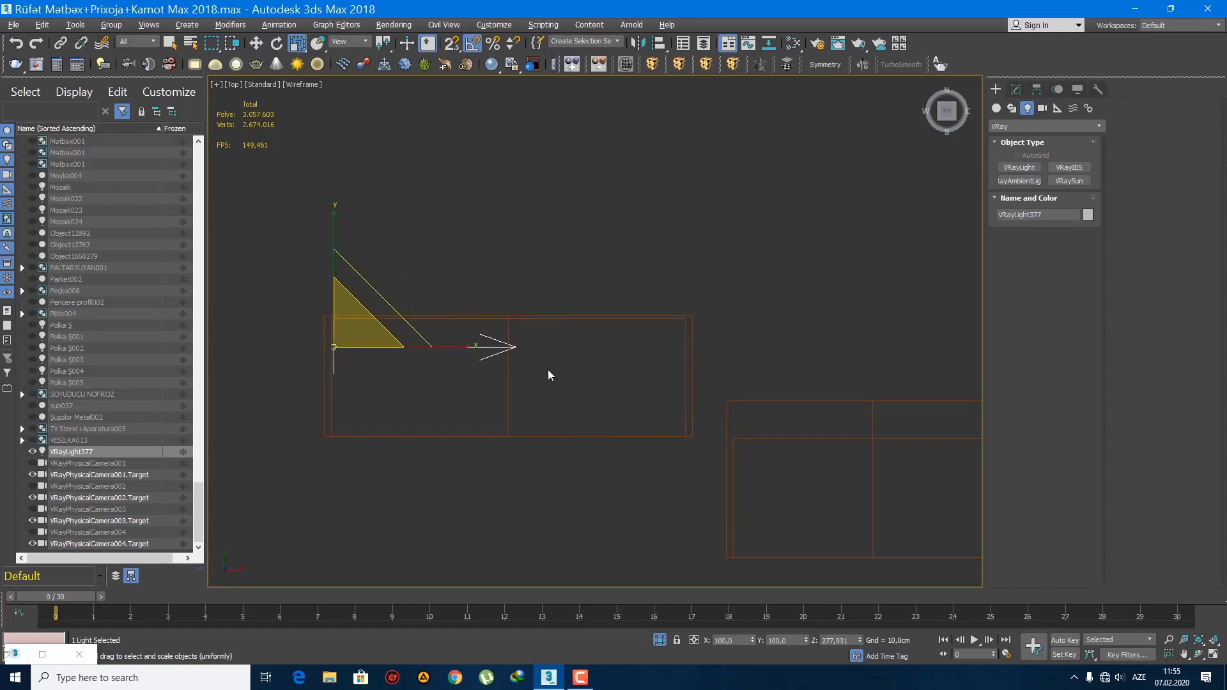
pyautogui.click(1015, 91)
pyautogui.click(1014, 109)
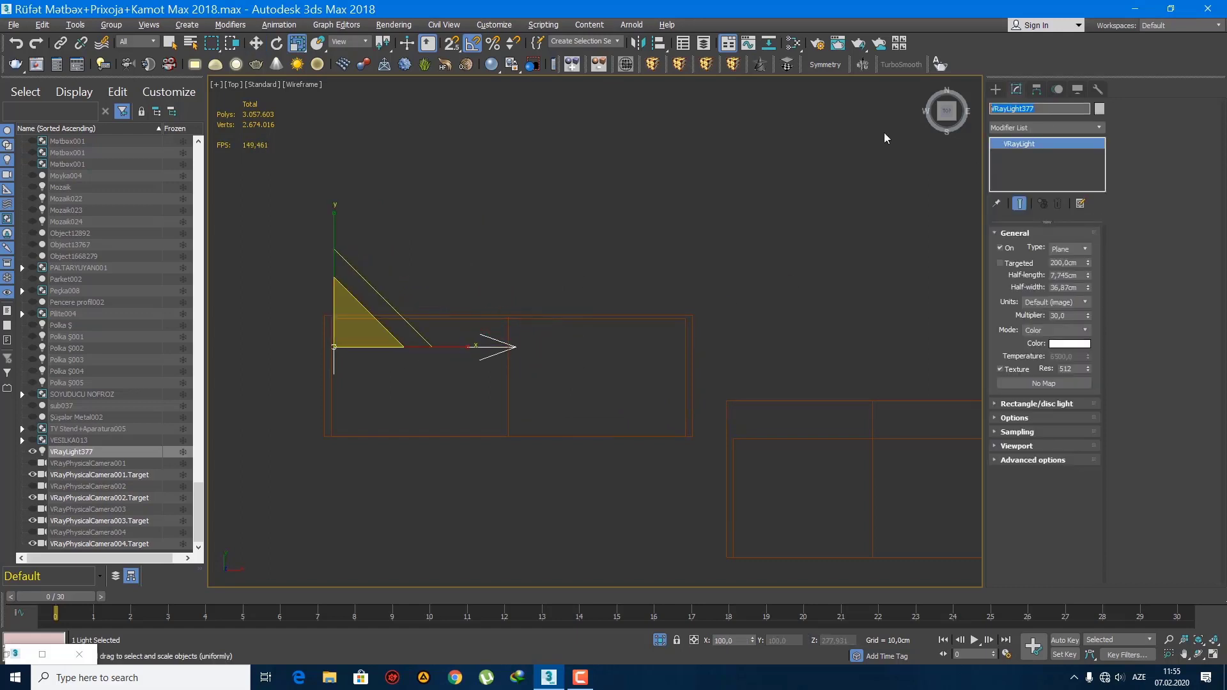
pyautogui.write('Polka')
pyautogui.press('Return')
pyautogui.click(996, 89)
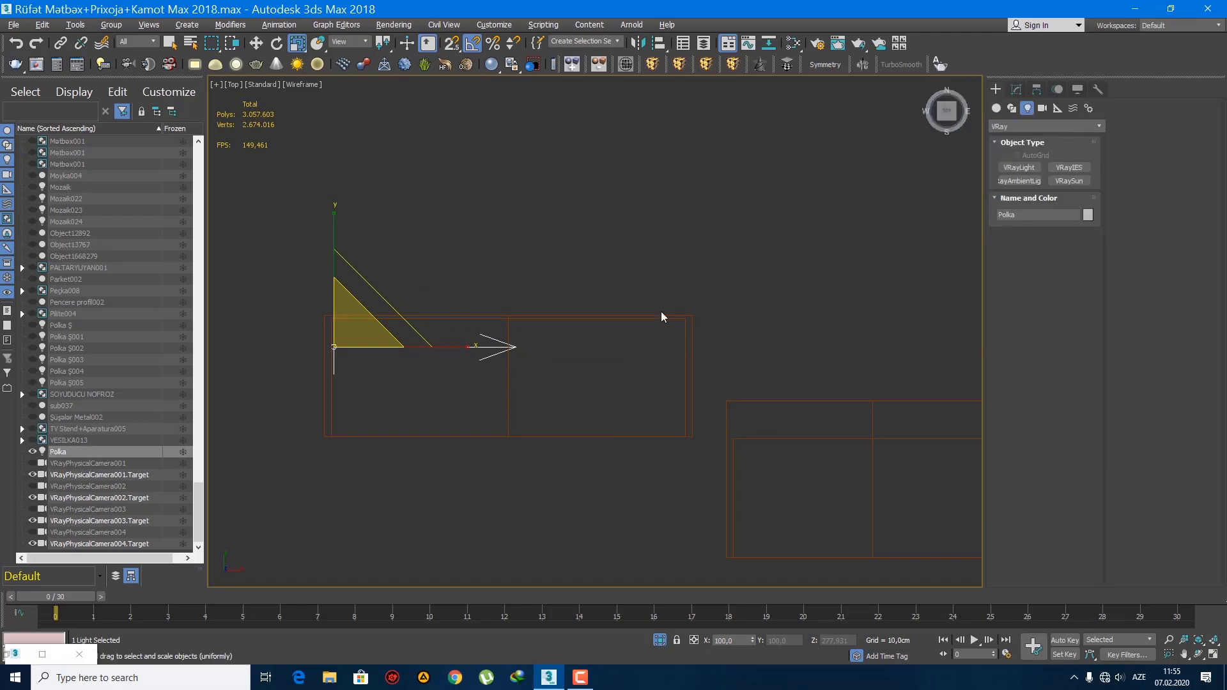
# - Create an instance of the Polka light along X in the front view and mirror it to face the original
pyautogui.moveTo(661, 312); pyautogui.dragTo(636, 323, button='middle')
pyautogui.scroll(-4, 594, 313)
pyautogui.press('f')
pyautogui.press('z')
pyautogui.moveTo(537, 381); pyautogui.dragTo(462, 364, button='middle')
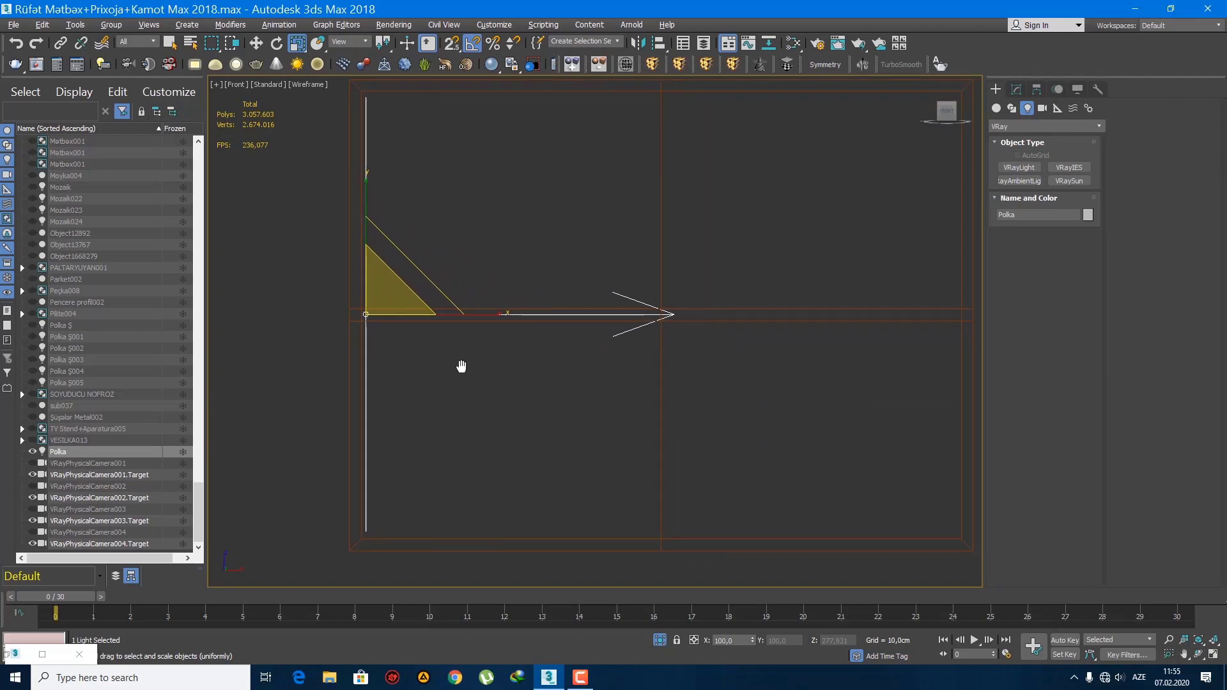
pyautogui.scroll(-3, 463, 364)
pyautogui.press('w')
pyautogui.keyDown('shift'); pyautogui.moveTo(470, 358); pyautogui.dragTo(611, 355); pyautogui.keyUp('shift')
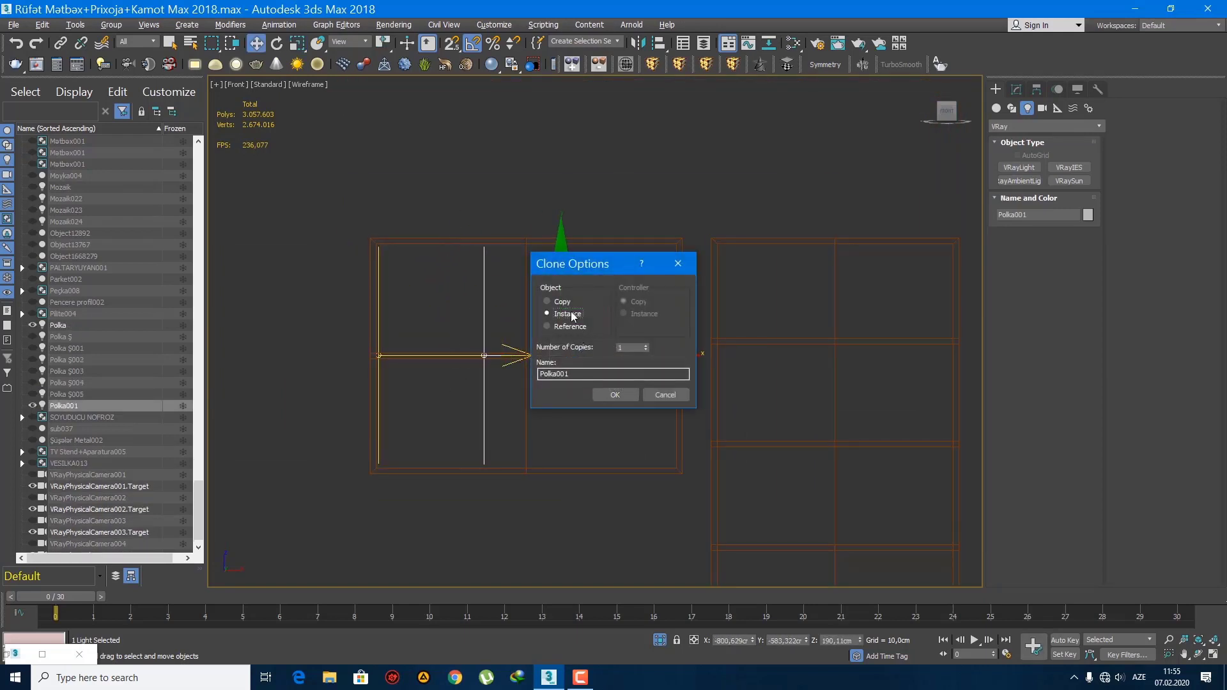
pyautogui.click(609, 393)
pyautogui.click(638, 43)
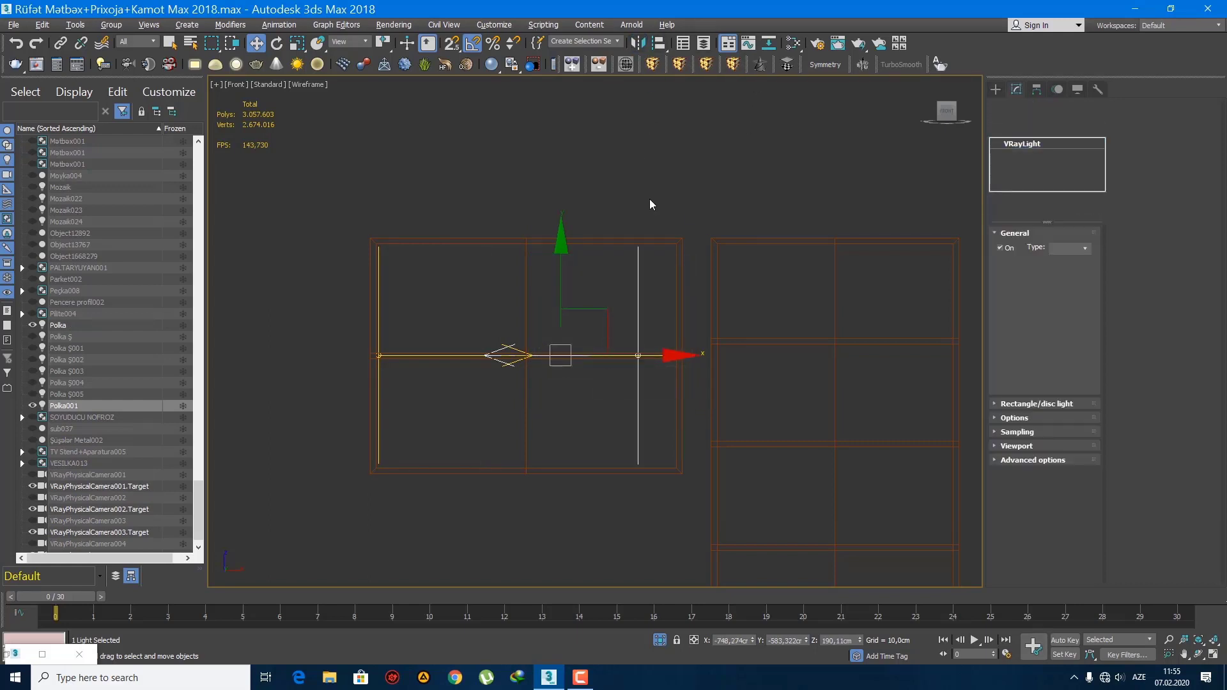
# - Move the mirrored light along X onto the upper cabinet's opposite inner side wall
pyautogui.click(601, 441)
pyautogui.scroll(3, 638, 353)
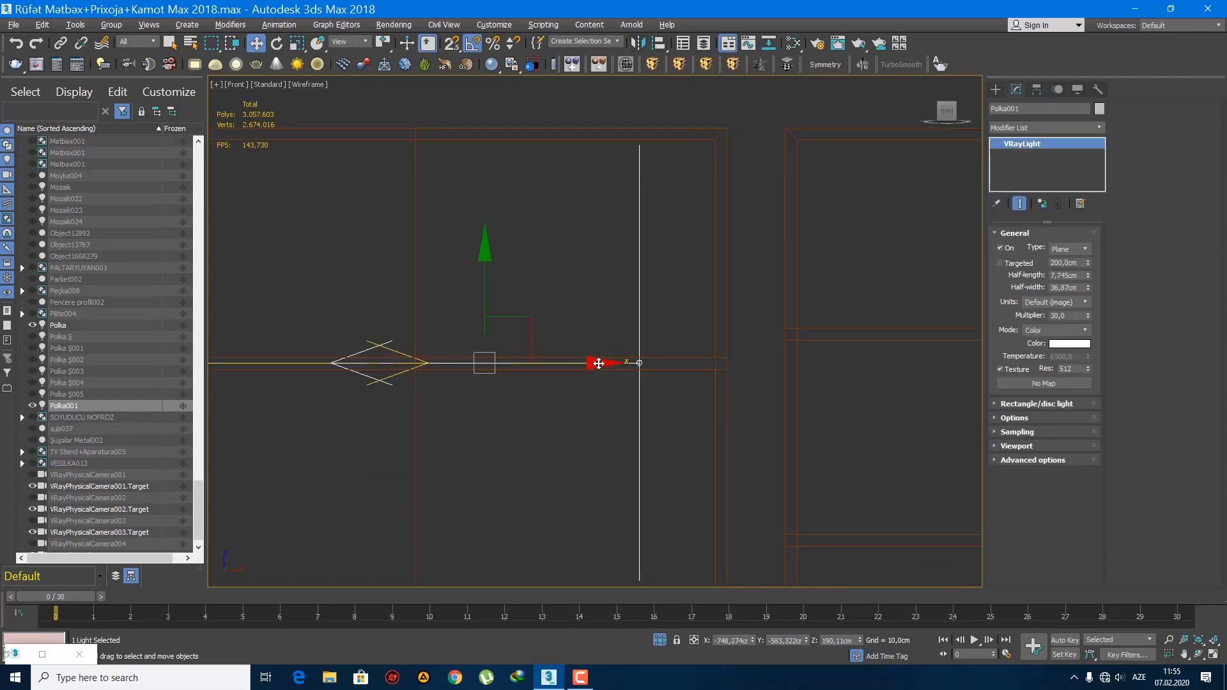
pyautogui.moveTo(599, 363); pyautogui.dragTo(665, 363)
pyautogui.scroll(-2, 668, 359)
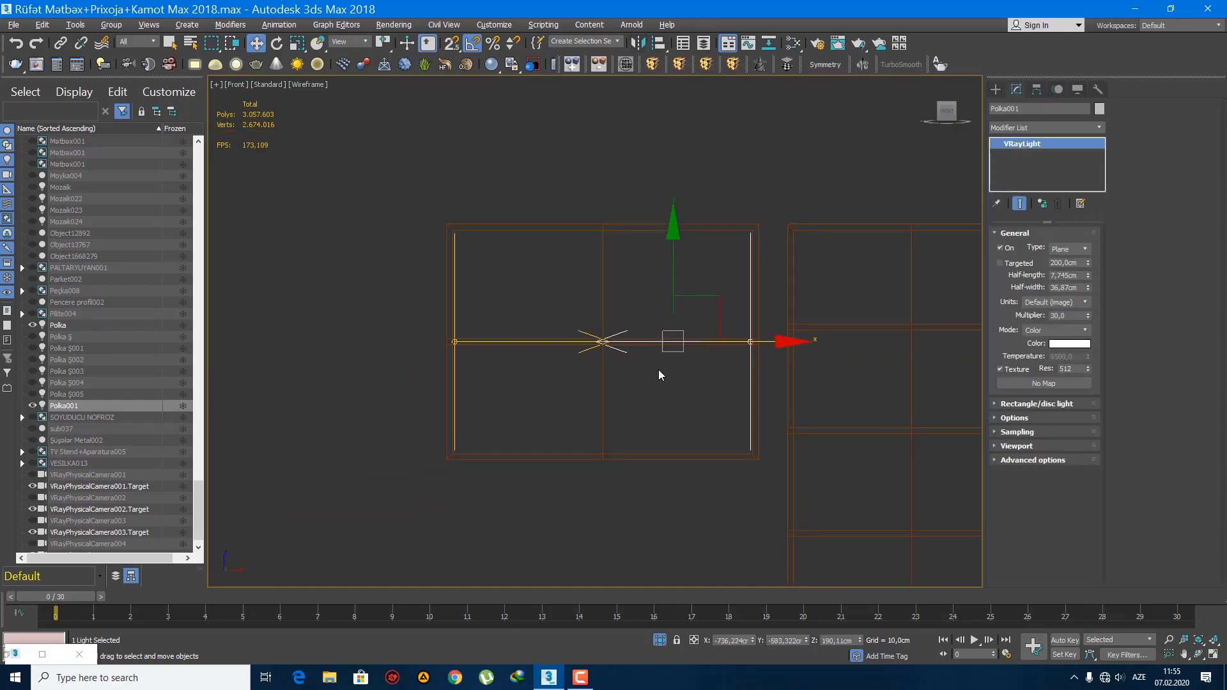
# - Limit selection to lights and clone both lights along X into the upper cabinet on the hood's far side
pyautogui.click(147, 42)
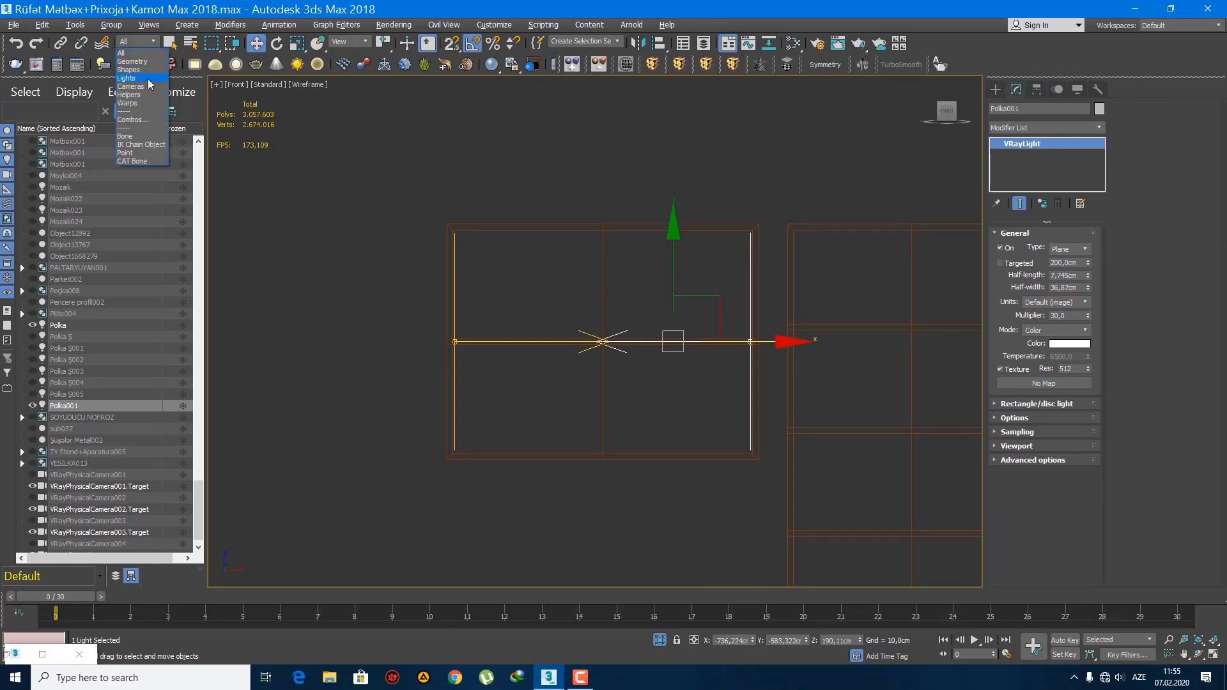
pyautogui.click(149, 80)
pyautogui.keyDown('ctrl'); pyautogui.click(575, 343); pyautogui.keyUp('ctrl')
pyautogui.scroll(-4, 825, 335)
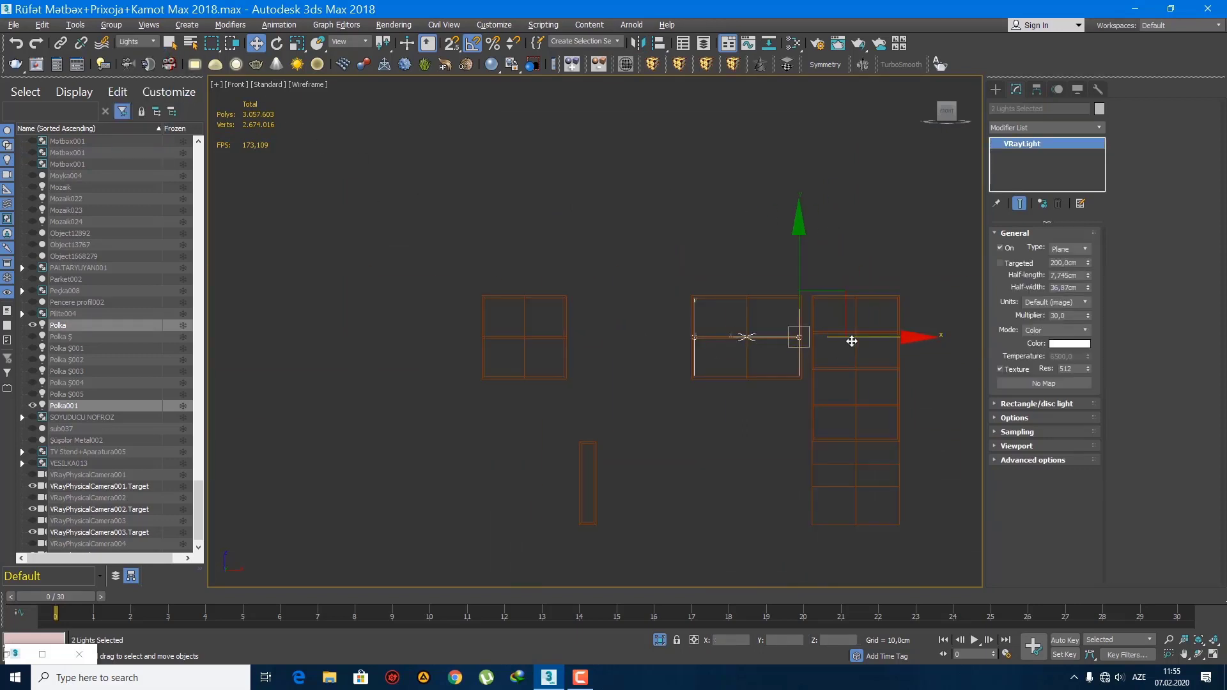
pyautogui.keyDown('shift'); pyautogui.moveTo(851, 341); pyautogui.dragTo(620, 342); pyautogui.keyUp('shift')
pyautogui.click(632, 395)
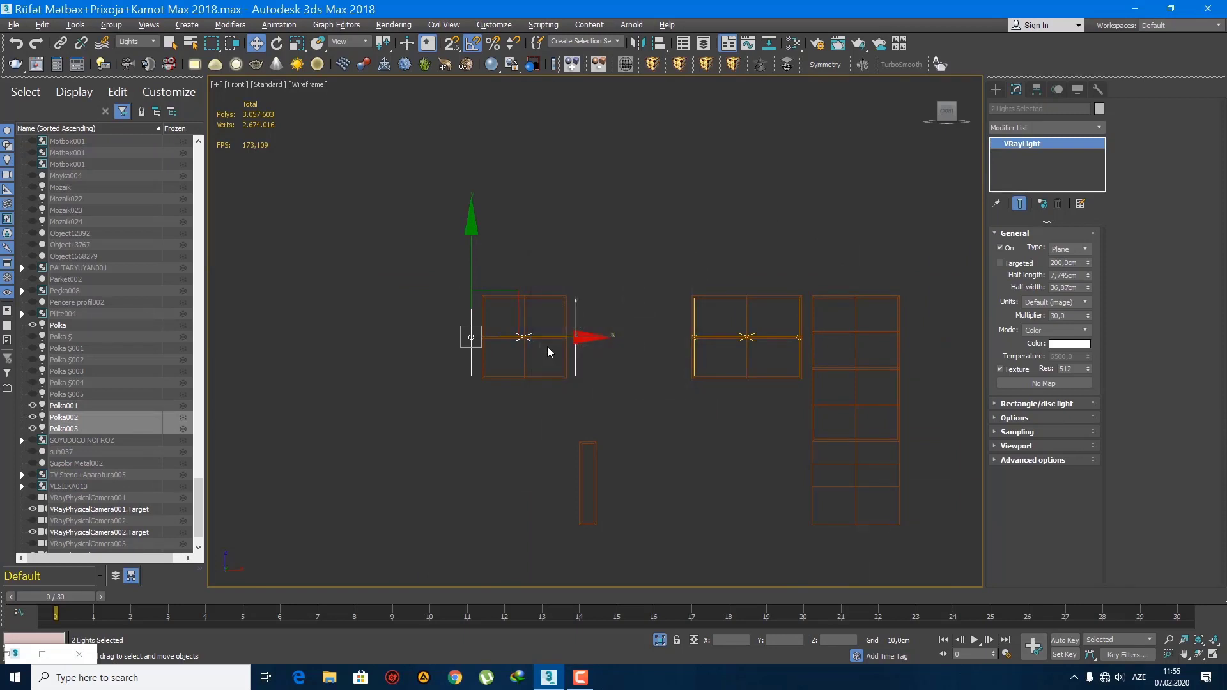
# - Shift each cloned light along X to sit against the inner side walls of the narrower upper cabinet
pyautogui.scroll(4, 530, 342)
pyautogui.moveTo(379, 321); pyautogui.dragTo(503, 338)
pyautogui.keyDown('alt'); pyautogui.click(655, 399); pyautogui.keyUp('alt')
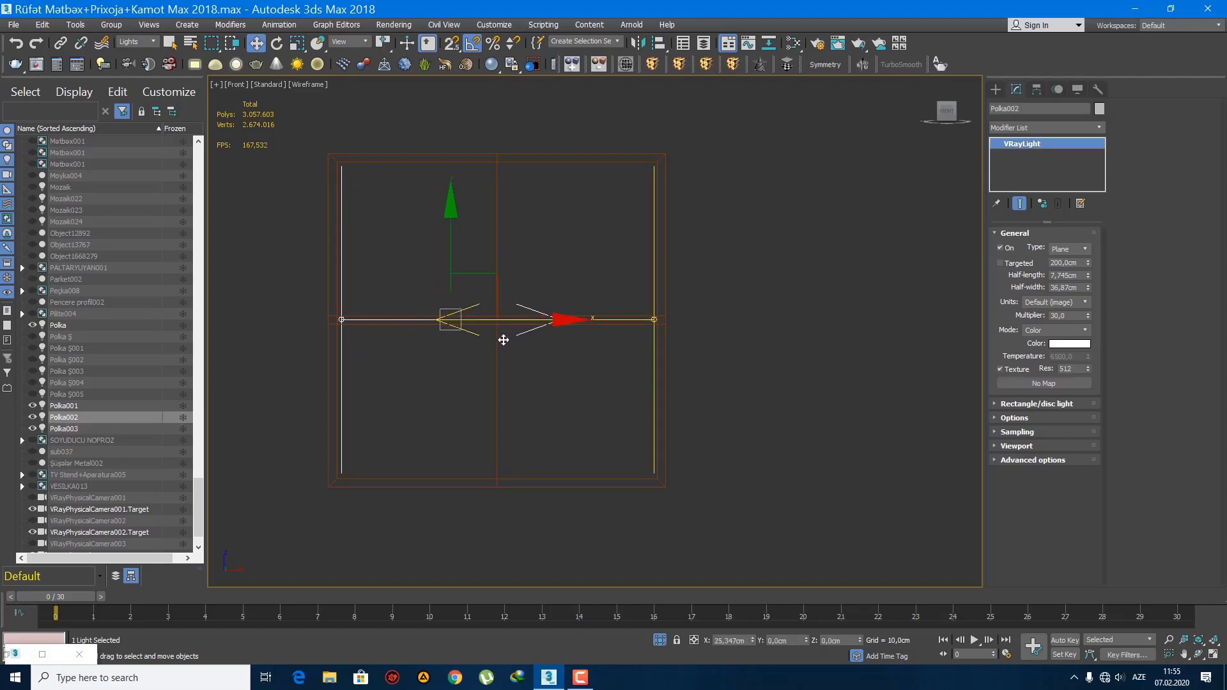
pyautogui.moveTo(438, 240); pyautogui.dragTo(434, 238)
# - Select both lights of the narrower upper cabinet and clone them as instances over the tall cabinet
pyautogui.scroll(-3, 546, 294)
pyautogui.moveTo(546, 294); pyautogui.dragTo(420, 230, button='middle')
pyautogui.scroll(-5, 420, 231)
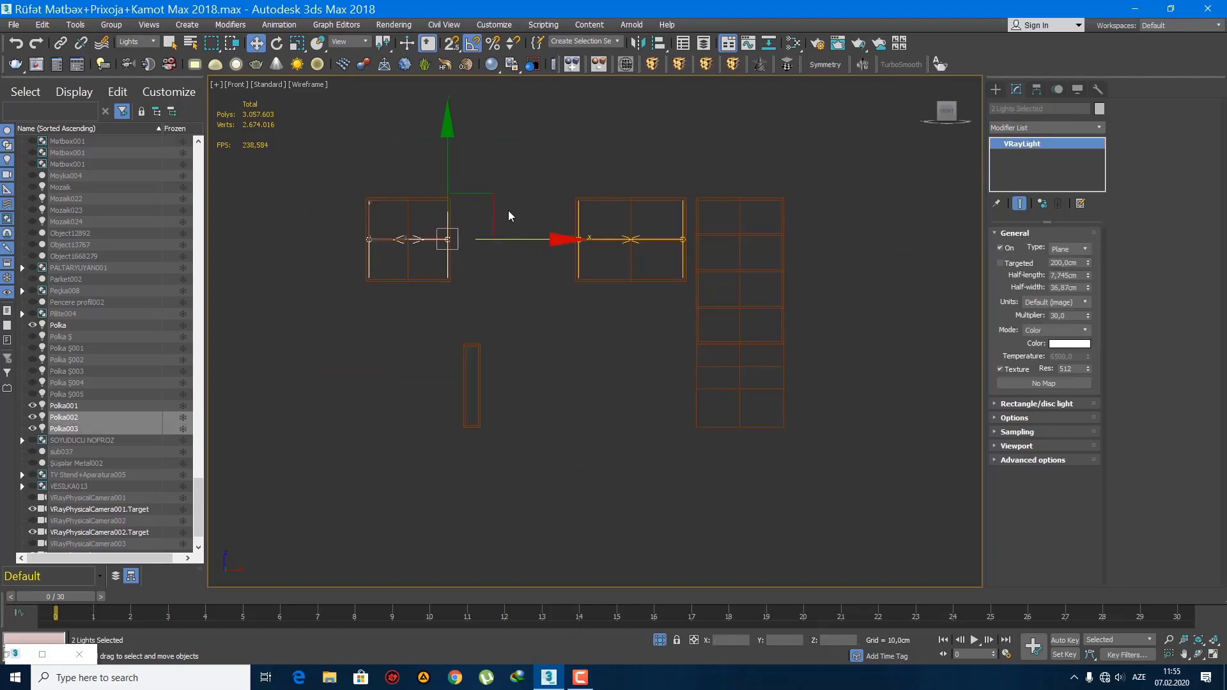
pyautogui.keyDown('shift'); pyautogui.moveTo(482, 215); pyautogui.dragTo(753, 329); pyautogui.keyUp('shift')
pyautogui.click(629, 396)
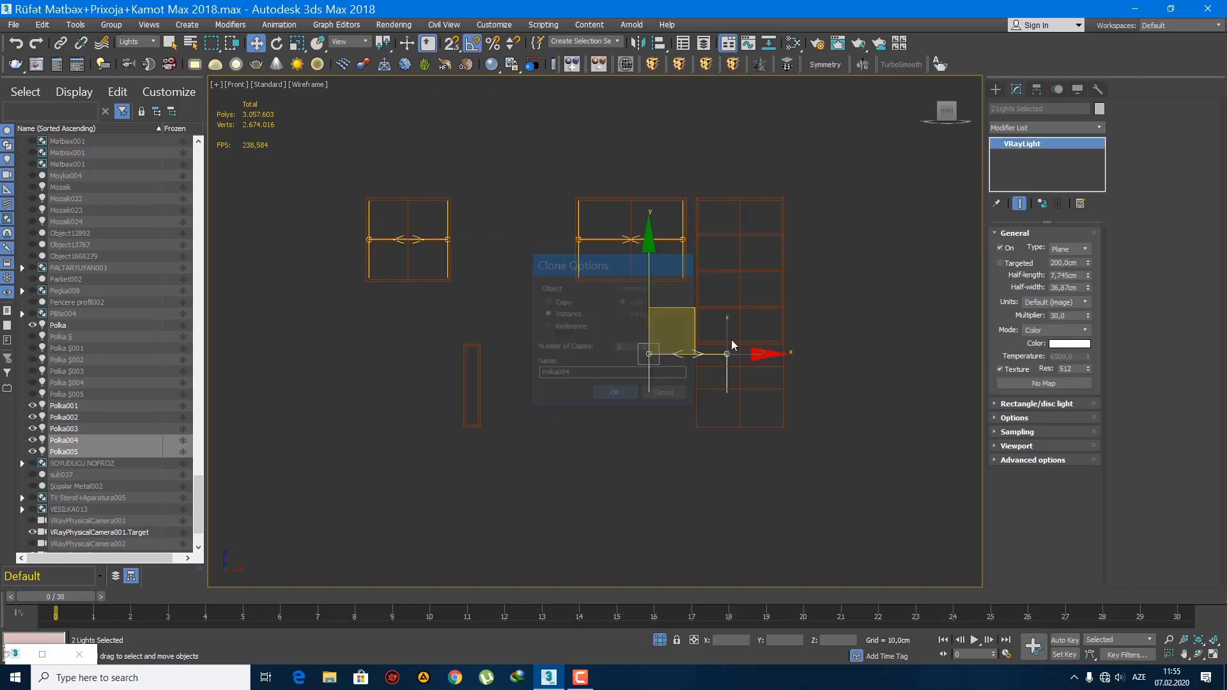
# - Align the two cloned lights along X with the tall cabinet's inner side walls
pyautogui.scroll(2, 716, 346)
pyautogui.moveTo(716, 346); pyautogui.dragTo(580, 450, button='middle')
pyautogui.moveTo(526, 416); pyautogui.dragTo(600, 322)
pyautogui.scroll(3, 595, 352)
pyautogui.moveTo(611, 405); pyautogui.dragTo(604, 408)
pyautogui.click(699, 413)
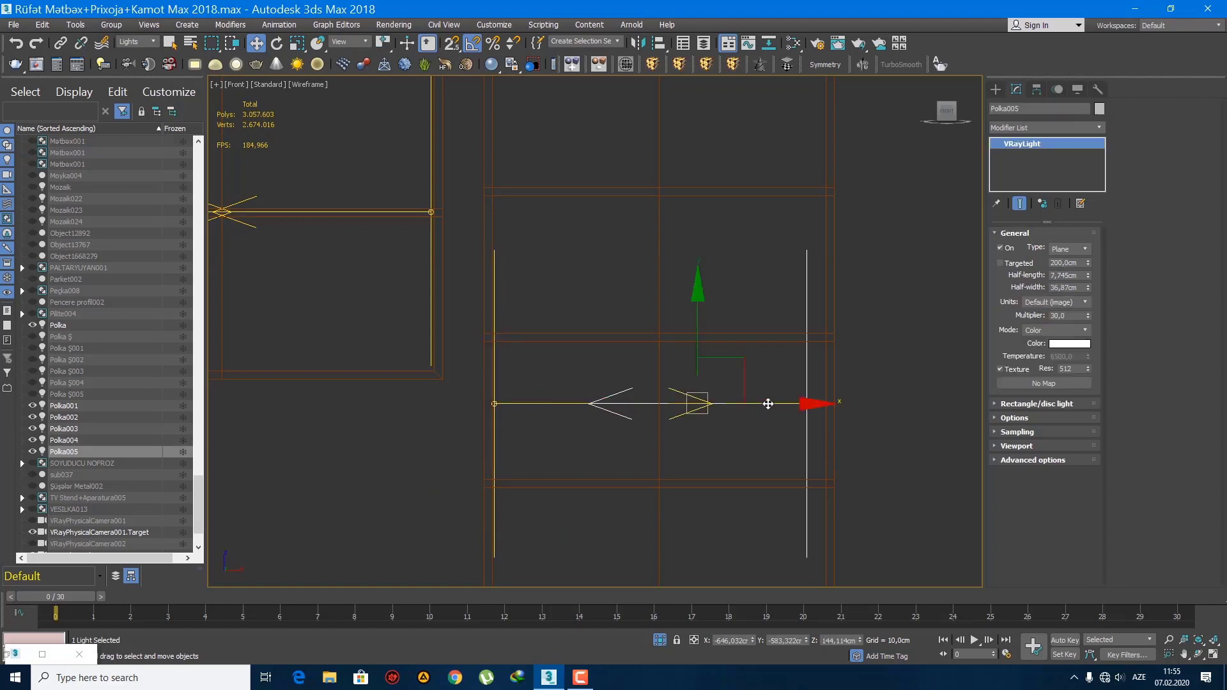
pyautogui.moveTo(768, 404); pyautogui.dragTo(781, 409)
# - Center both tall-cabinet lights vertically on the open shelves and scale them to 180% along Y
pyautogui.moveTo(767, 467); pyautogui.dragTo(560, 336)
pyautogui.moveTo(608, 355); pyautogui.dragTo(568, 316, button='middle')
pyautogui.scroll(-2, 575, 321)
pyautogui.moveTo(719, 262); pyautogui.dragTo(718, 216)
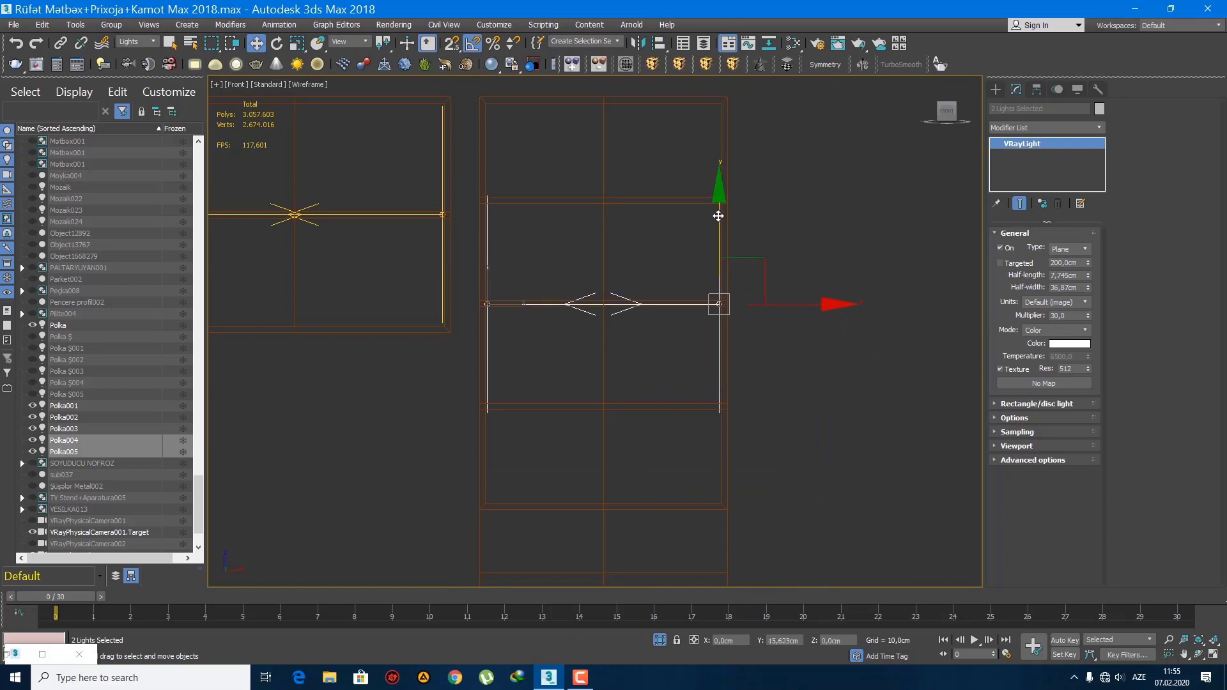
pyautogui.press('r')
pyautogui.moveTo(606, 178); pyautogui.dragTo(614, 157)
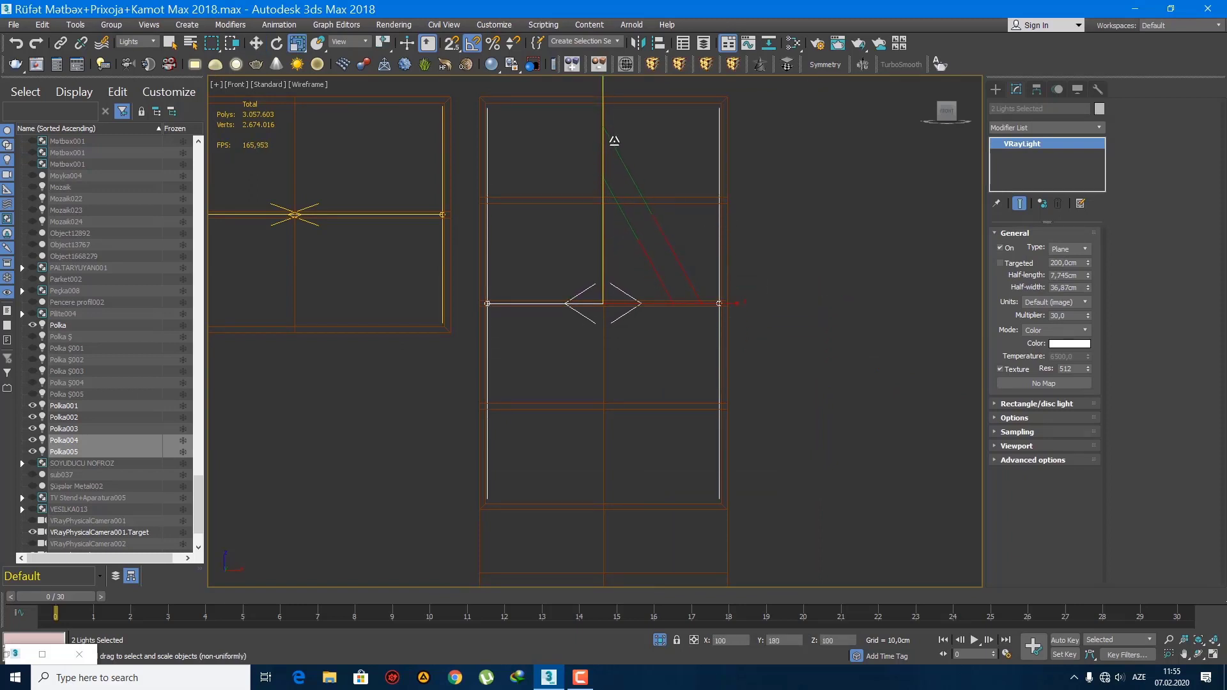
# - Move both lights along Y in the top view into the tall cabinet, just in front of its back panel
pyautogui.press('t')
pyautogui.press('q')
pyautogui.scroll(4, 627, 305)
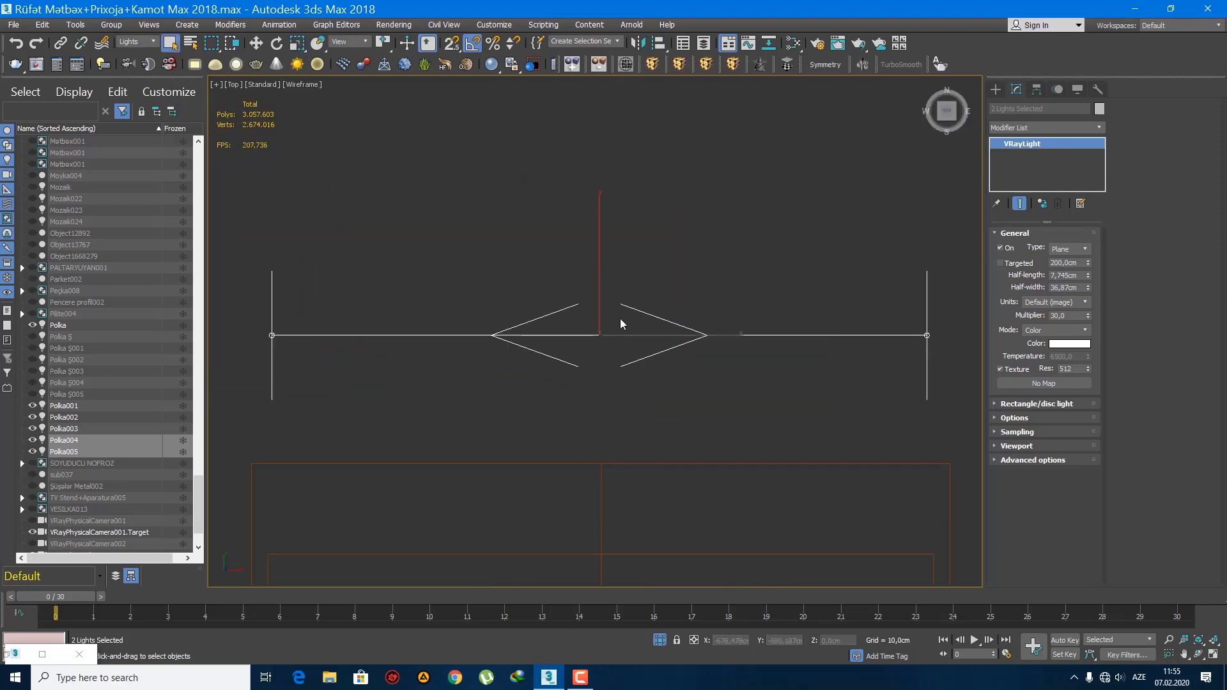
pyautogui.scroll(-4, 620, 323)
pyautogui.press('w')
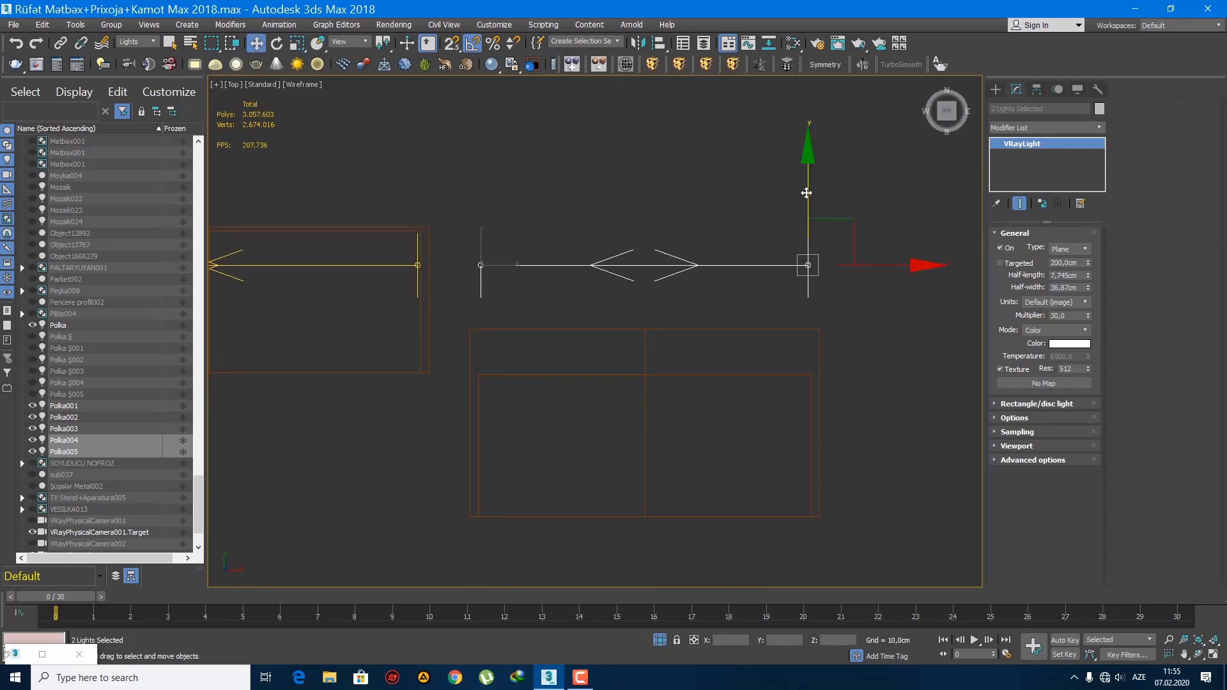
pyautogui.moveTo(807, 193); pyautogui.dragTo(810, 320)
pyautogui.scroll(3, 807, 361)
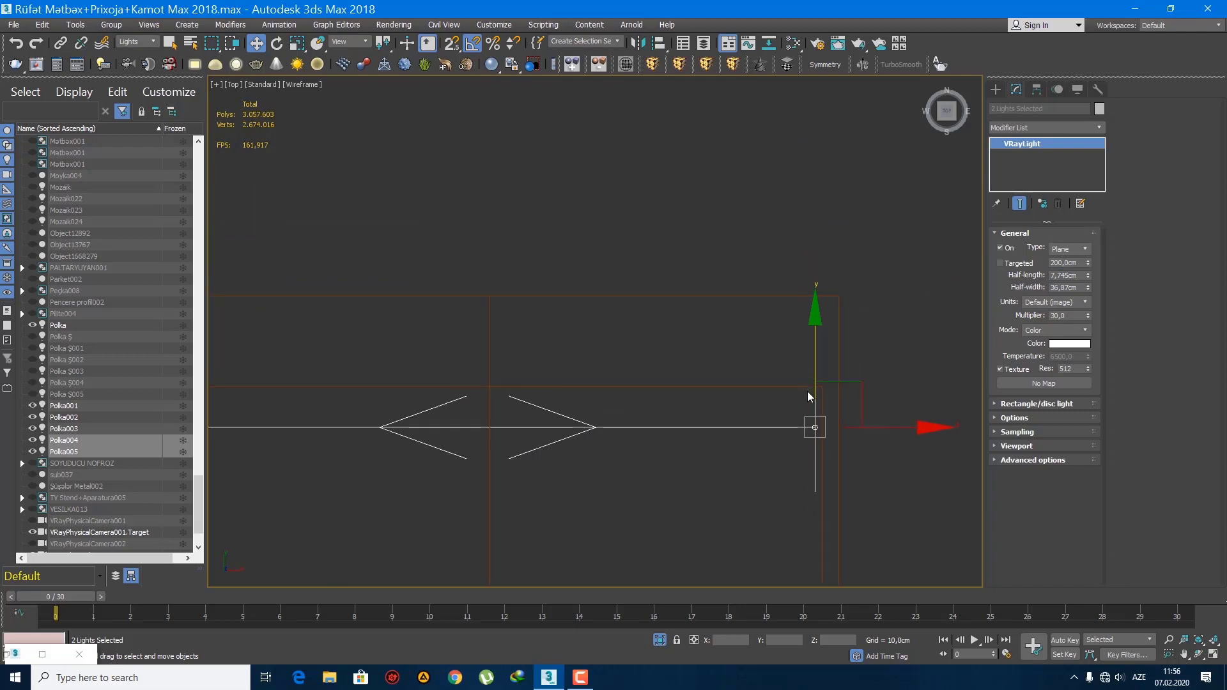
pyautogui.scroll(2, 755, 313)
pyautogui.moveTo(808, 392); pyautogui.dragTo(718, 324, button='middle')
pyautogui.scroll(5, 760, 367)
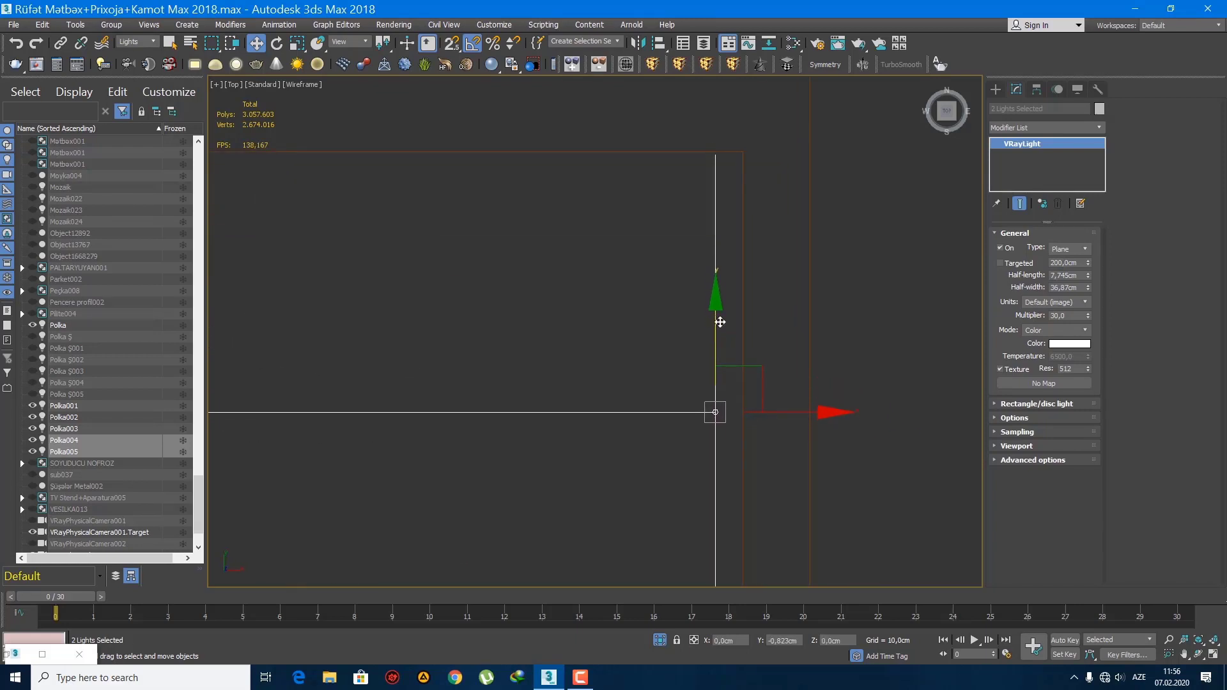
pyautogui.scroll(-3, 700, 366)
# - Examine the placement of the lights inside all three cabinets in the shaded perspective view
pyautogui.click(997, 91)
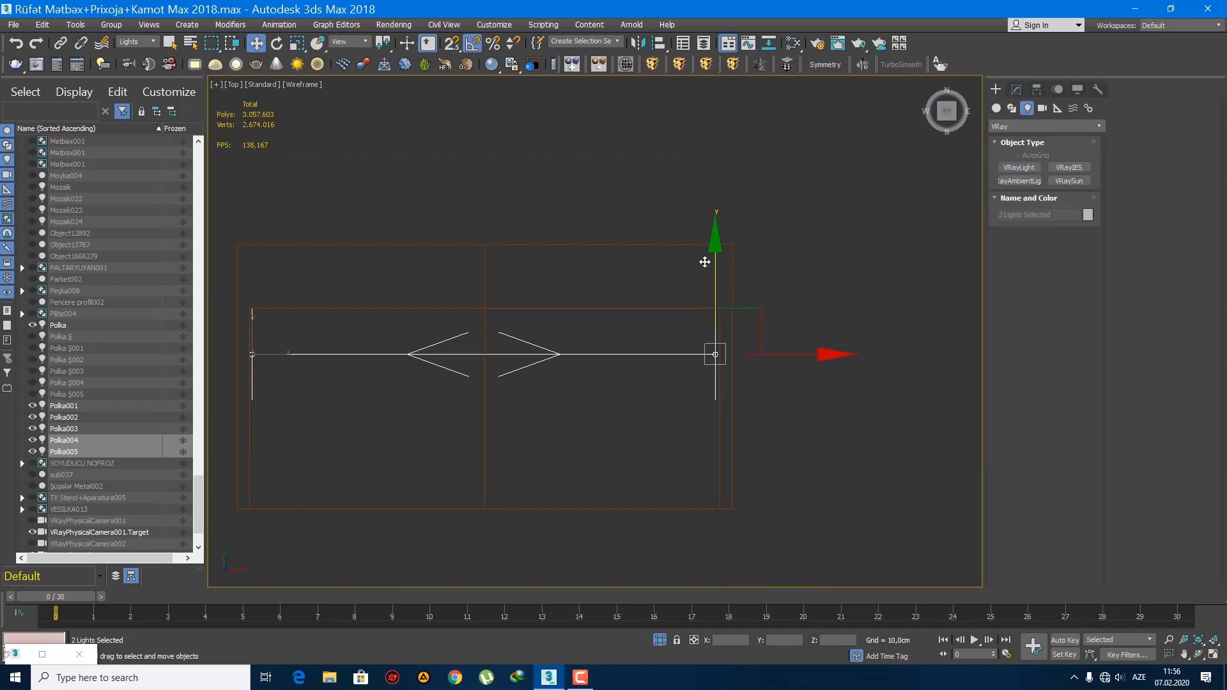
pyautogui.press('q')
pyautogui.scroll(-6, 666, 291)
pyautogui.press('p')
pyautogui.scroll(4, 662, 304)
pyautogui.press('F3')
pyautogui.keyDown('alt'); pyautogui.moveTo(653, 313); pyautogui.dragTo(611, 256, button='middle'); pyautogui.keyUp('alt')
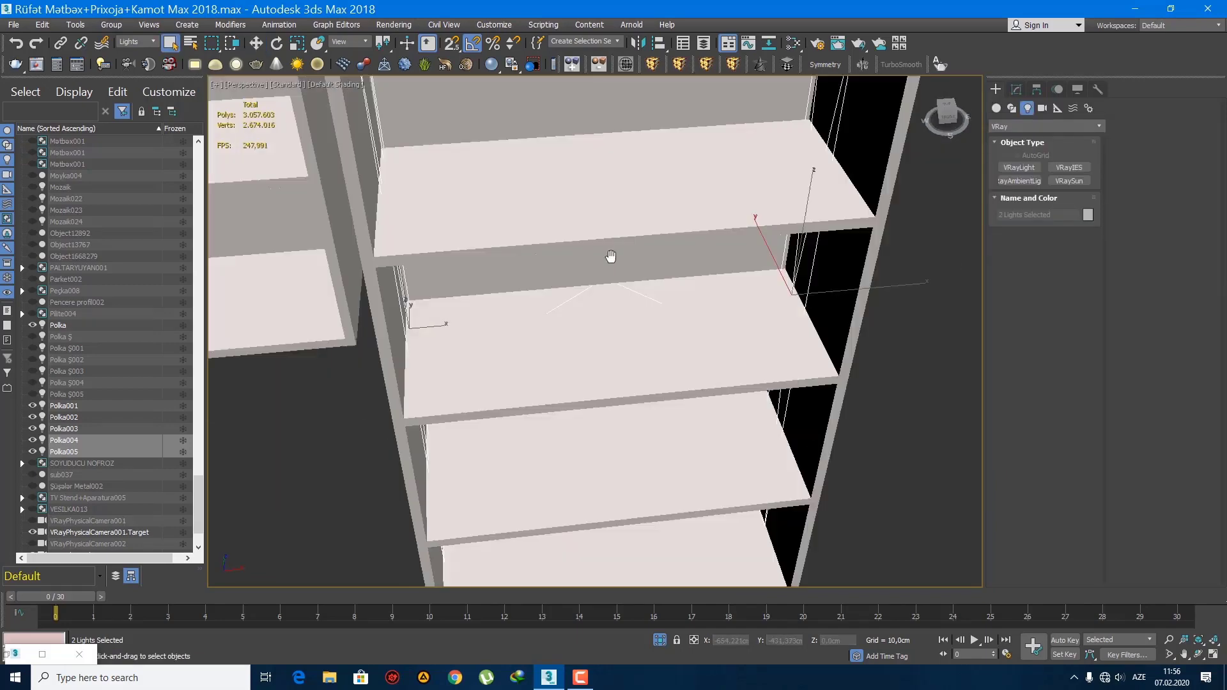
pyautogui.scroll(-5, 611, 256)
pyautogui.keyDown('alt'); pyautogui.moveTo(742, 322); pyautogui.dragTo(701, 277, button='middle'); pyautogui.keyUp('alt')
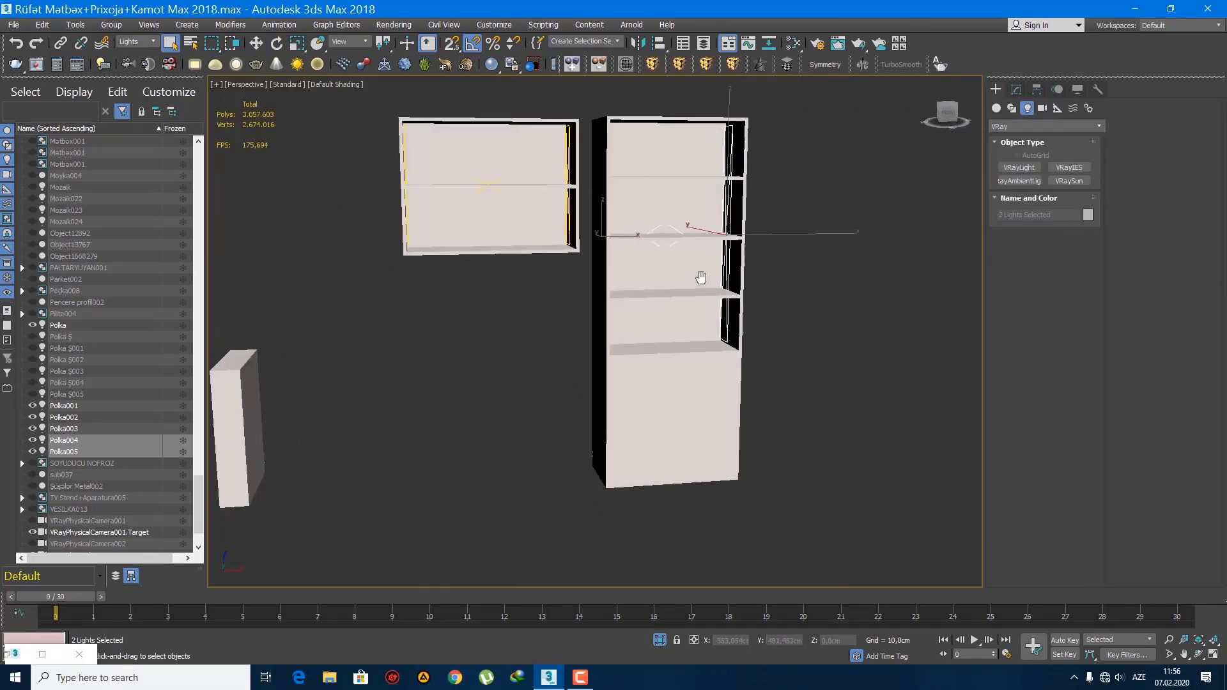
pyautogui.scroll(-5, 701, 278)
pyautogui.keyDown('alt'); pyautogui.moveTo(644, 328); pyautogui.dragTo(620, 324, button='middle'); pyautogui.keyUp('alt')
pyautogui.click(590, 312)
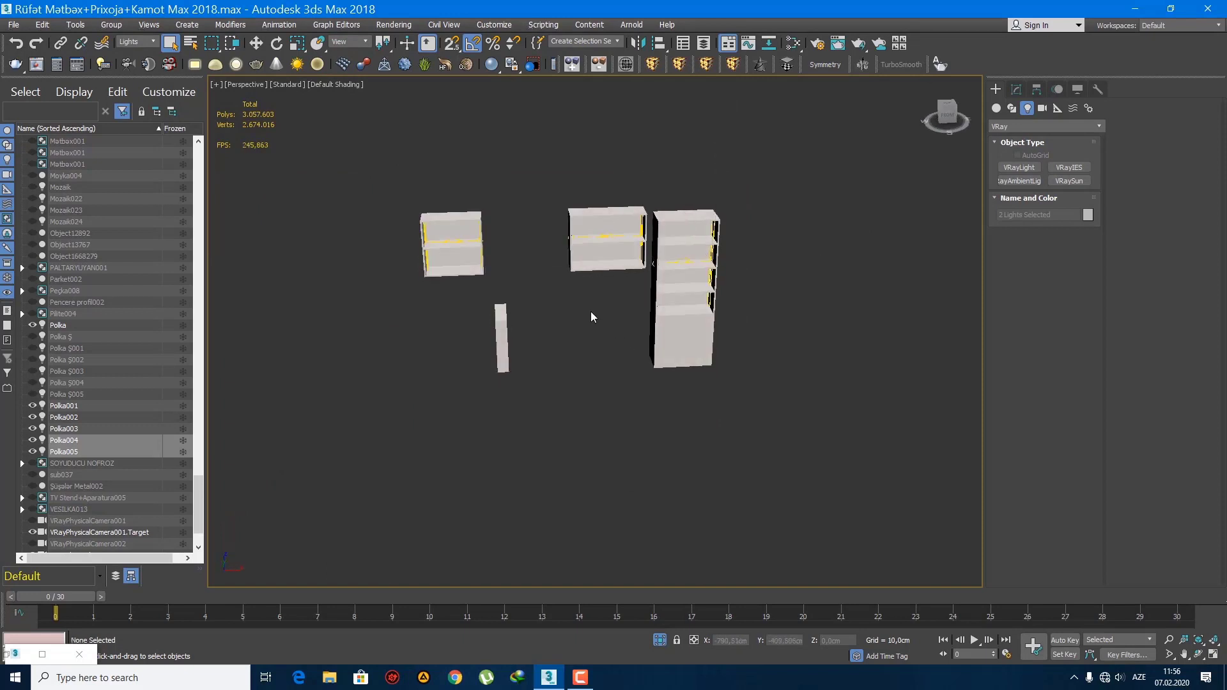
pyautogui.scroll(5, 601, 263)
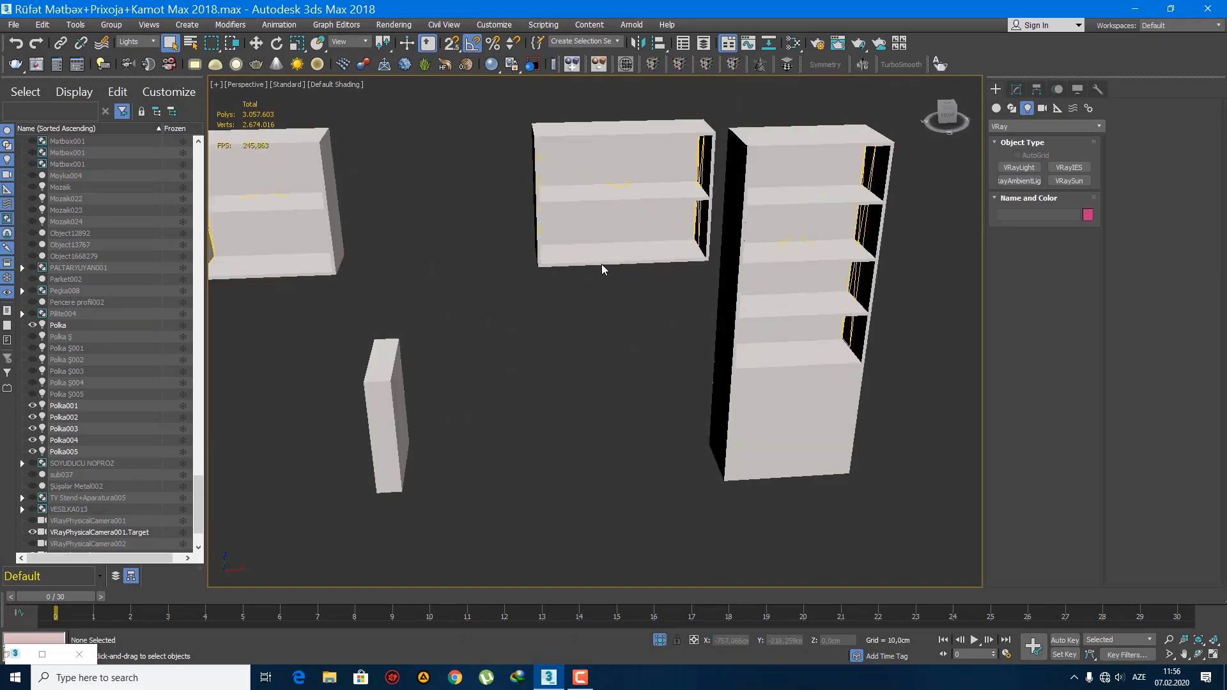
# - Select the upper-cabinet light next to the tall cabinet and try to clone it rotated 90 degrees in the front view
pyautogui.click(700, 176)
pyautogui.scroll(-4, 656, 275)
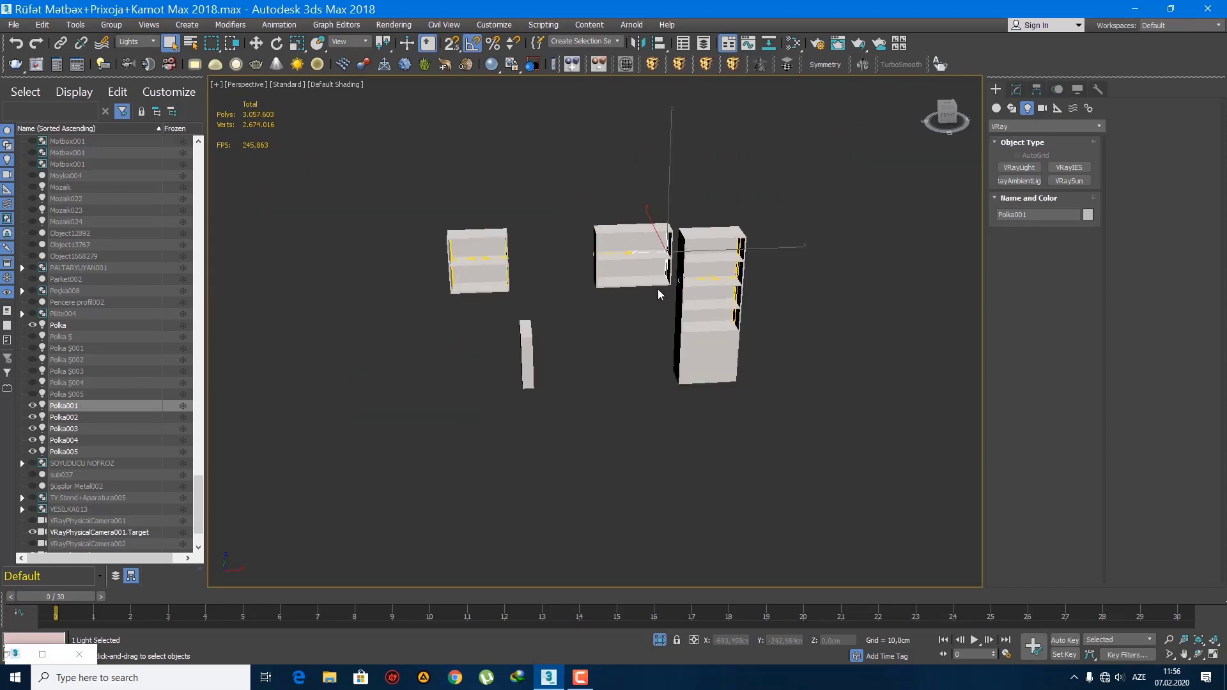
pyautogui.scroll(8, 659, 294)
pyautogui.press('f')
pyautogui.scroll(-4, 658, 333)
pyautogui.press('e')
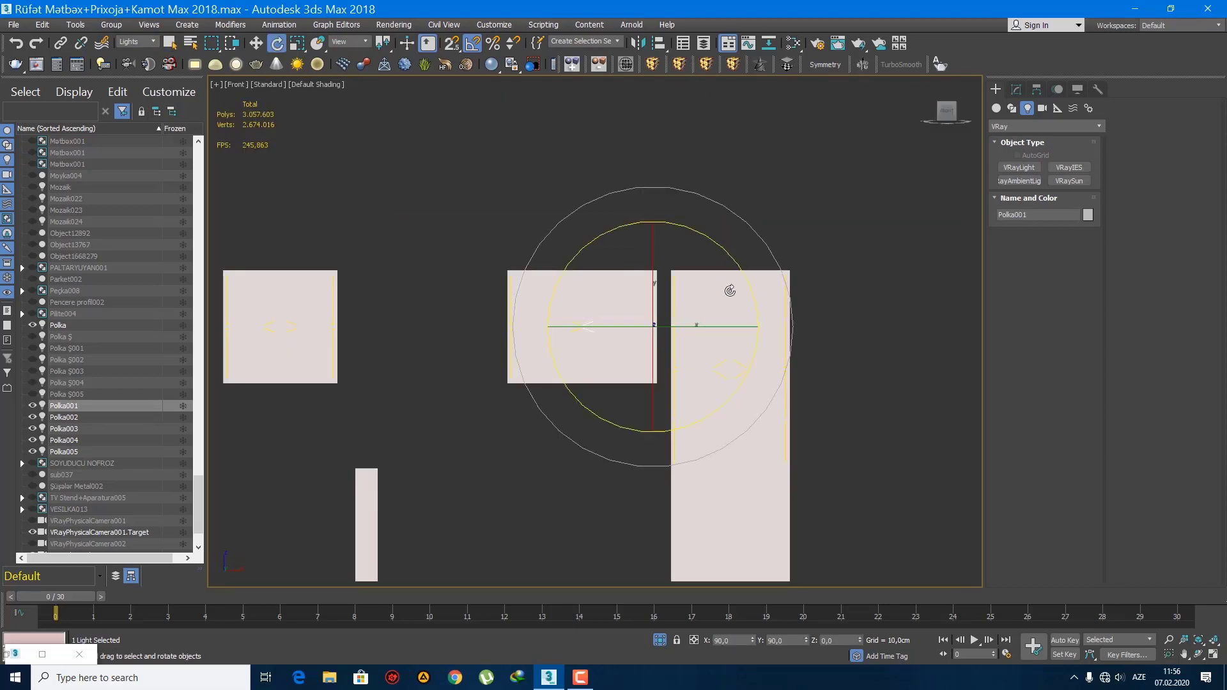
pyautogui.moveTo(733, 262)
pyautogui.keyDown('shift'); pyautogui.mouseDown()
pyautogui.moveTo(730, 250)
pyautogui.moveTo(726, 270)
pyautogui.mouseUp(); pyautogui.keyUp('shift')
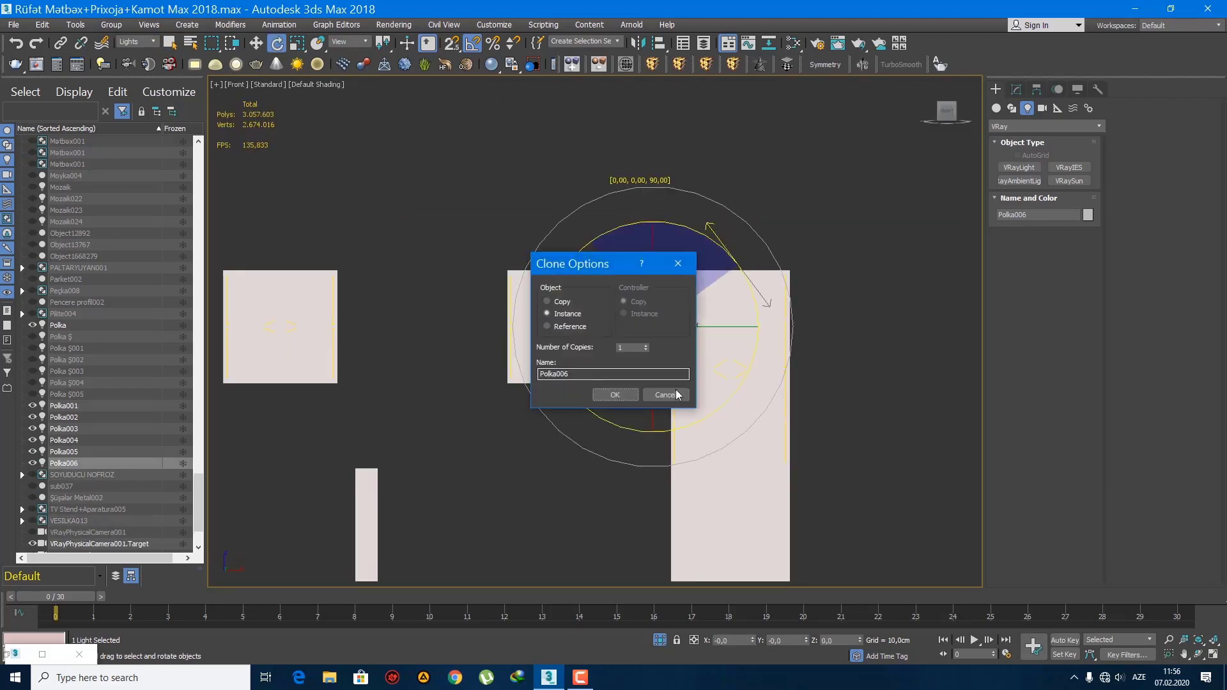
pyautogui.press('Escape')
# - Set the selected light's color to a slightly dimmed warm orange with hue 27 and saturation 133
pyautogui.click(1017, 89)
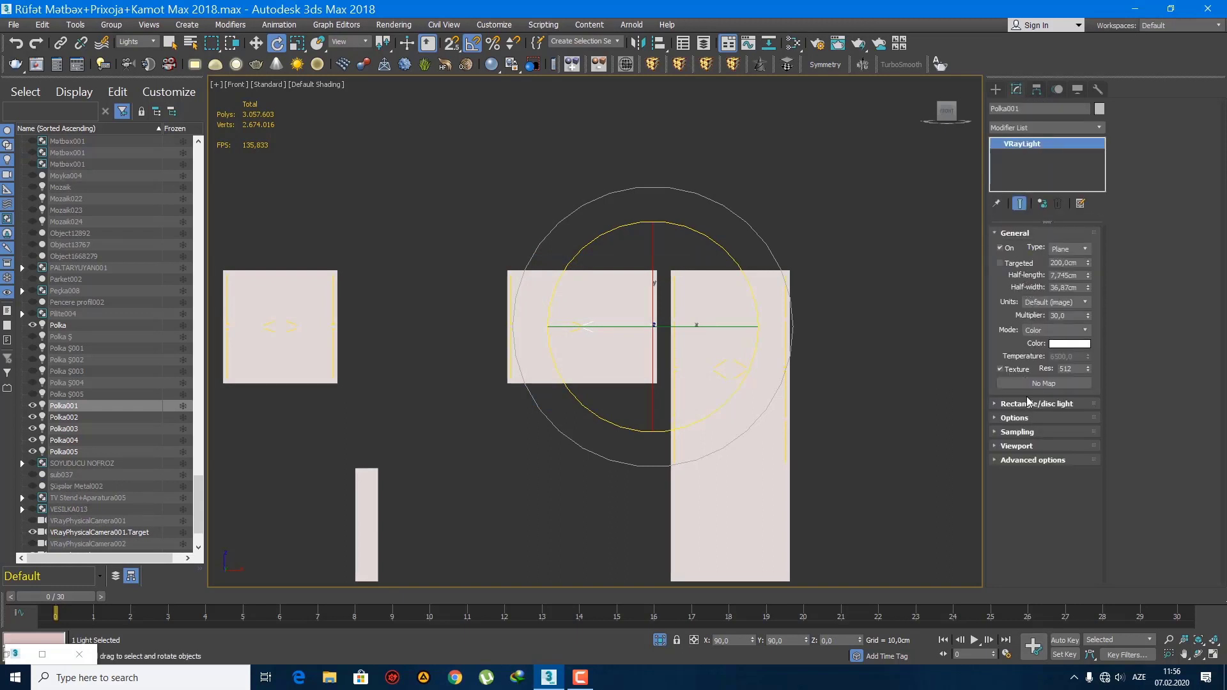
pyautogui.click(1027, 419)
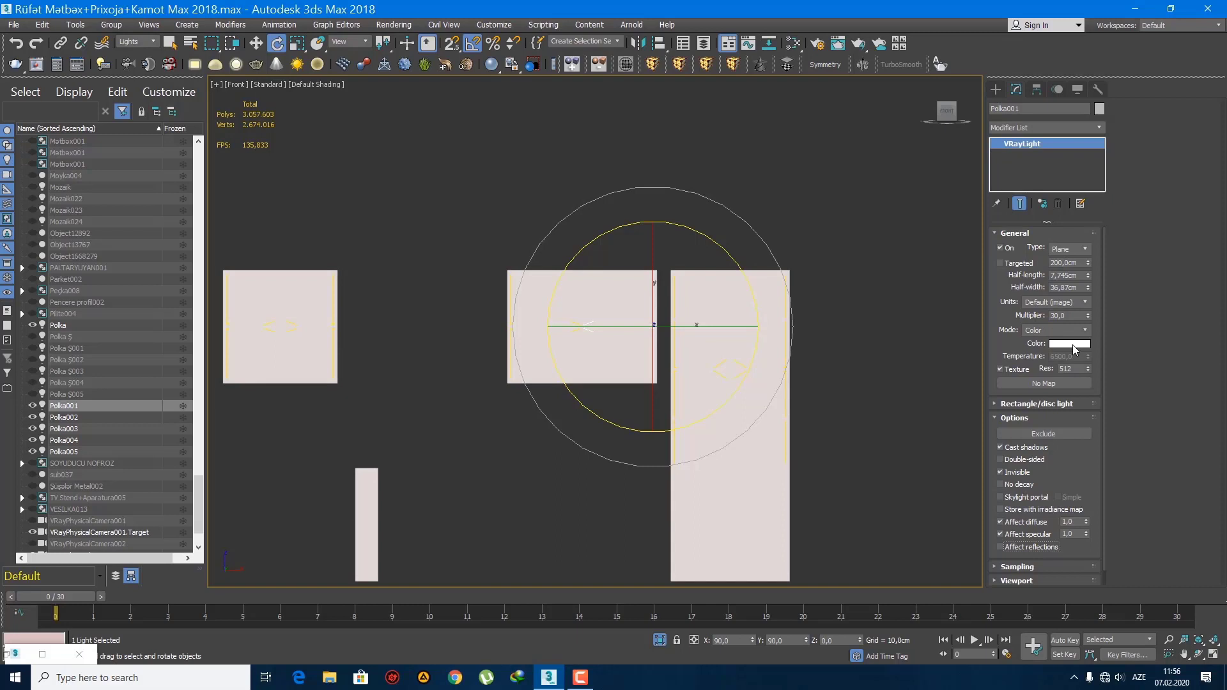
pyautogui.click(1074, 348)
pyautogui.moveTo(302, 121)
pyautogui.mouseDown()
pyautogui.moveTo(300, 93)
pyautogui.moveTo(274, 88)
pyautogui.mouseUp()
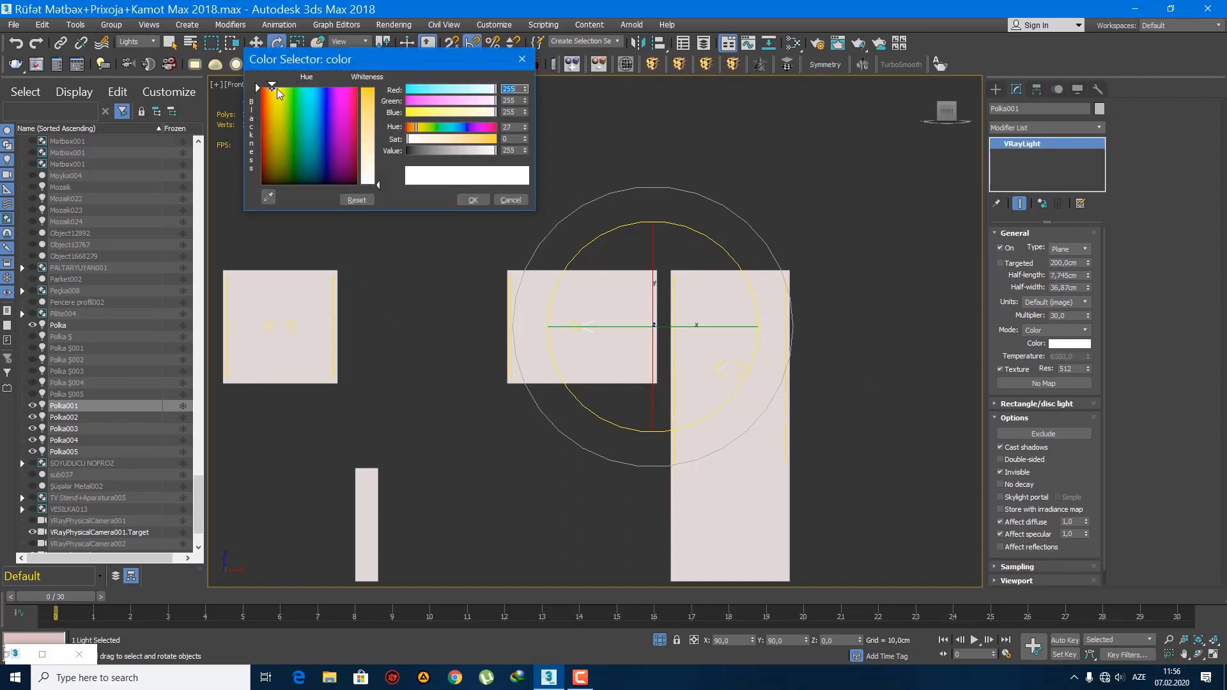
pyautogui.moveTo(373, 151); pyautogui.dragTo(375, 147)
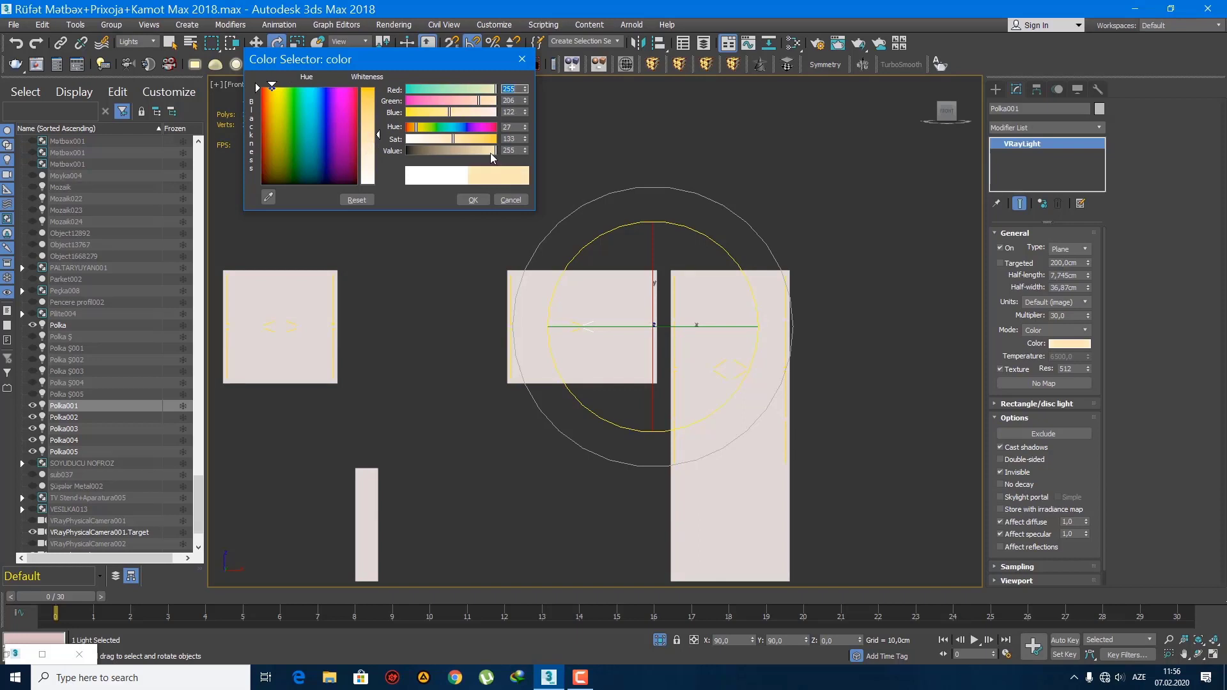
pyautogui.moveTo(490, 152); pyautogui.dragTo(487, 151)
pyautogui.click(477, 202)
# - Make an independent copy of the light rotated 90 degrees to face down and move it below the upper cabinet
pyautogui.moveTo(559, 363); pyautogui.dragTo(548, 335, button='middle')
pyautogui.moveTo(723, 235); pyautogui.dragTo(718, 232)
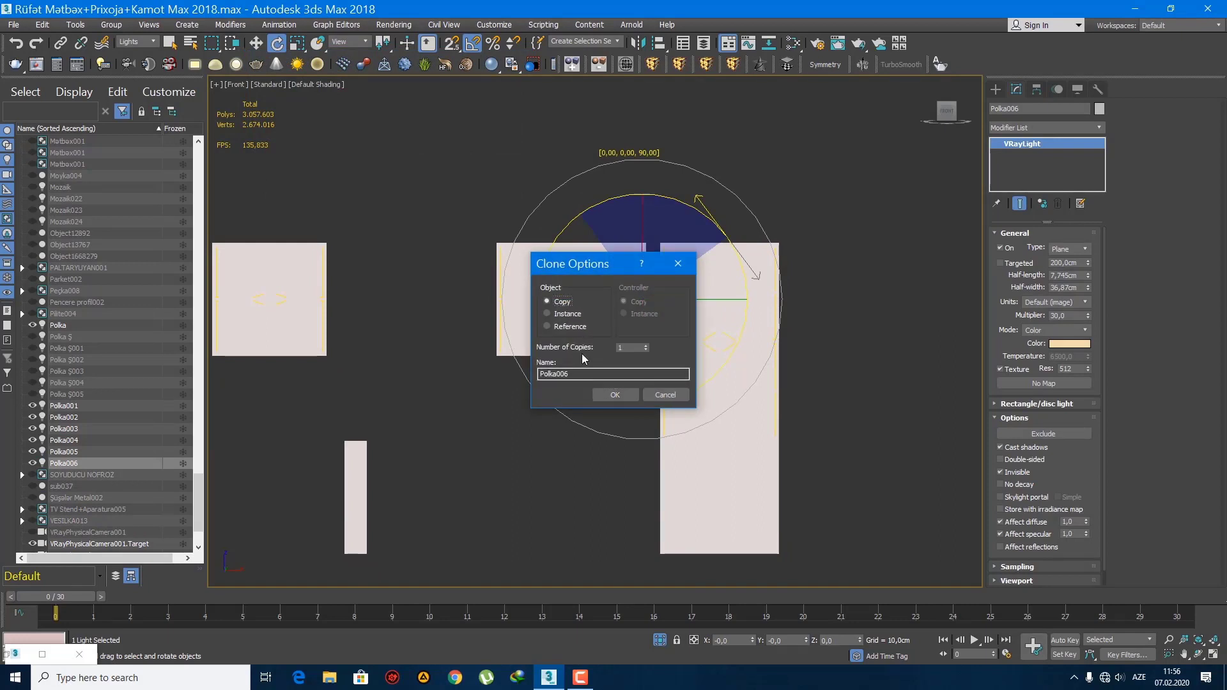
pyautogui.click(615, 395)
pyautogui.press('w')
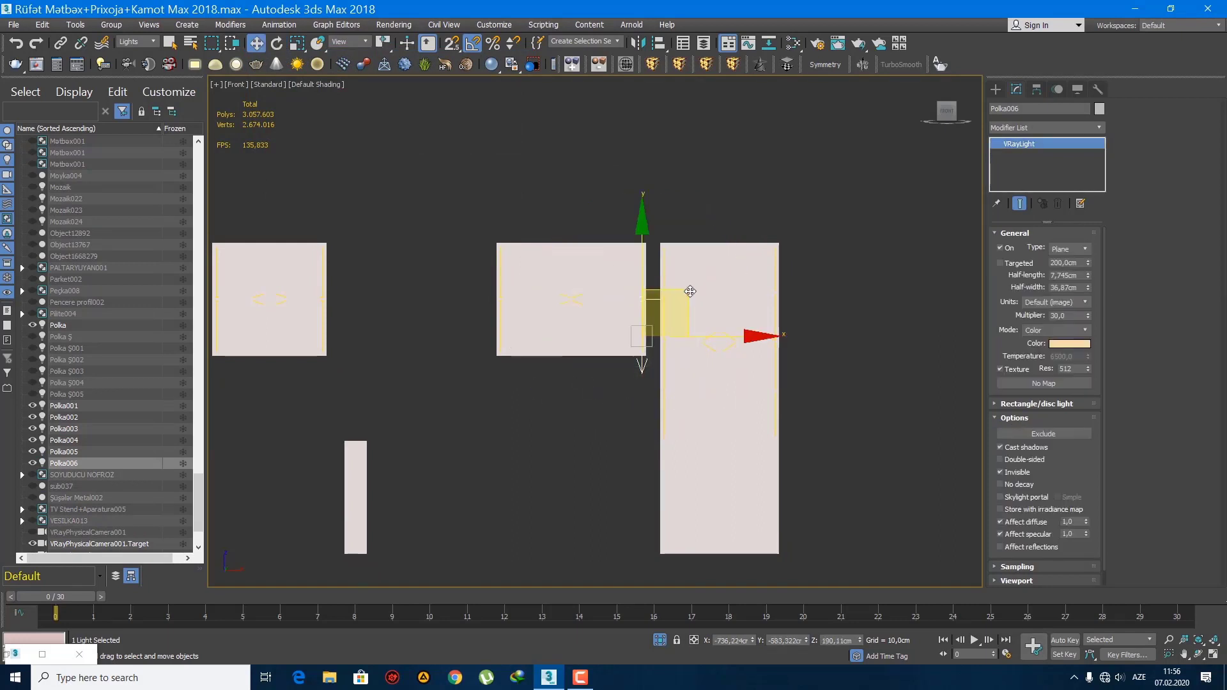
pyautogui.moveTo(691, 291); pyautogui.dragTo(547, 380)
# - Rename the copied downward light as Mozaik
pyautogui.moveTo(1023, 112); pyautogui.dragTo(688, 169)
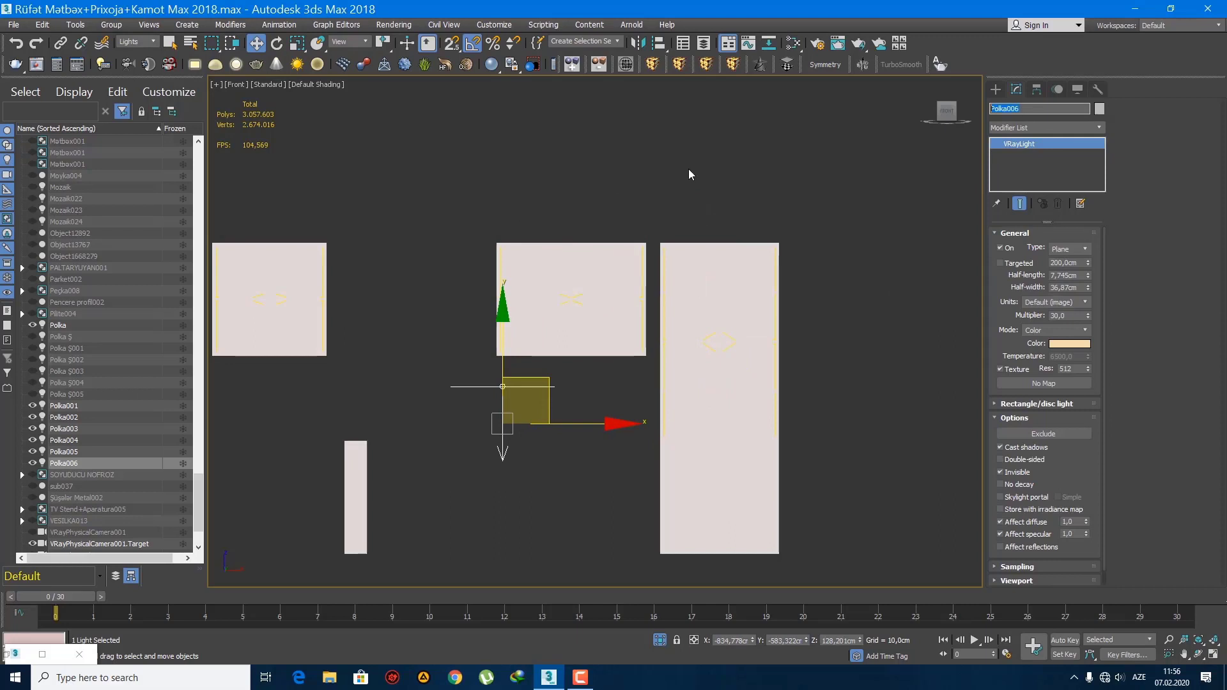
pyautogui.write('Mozai')
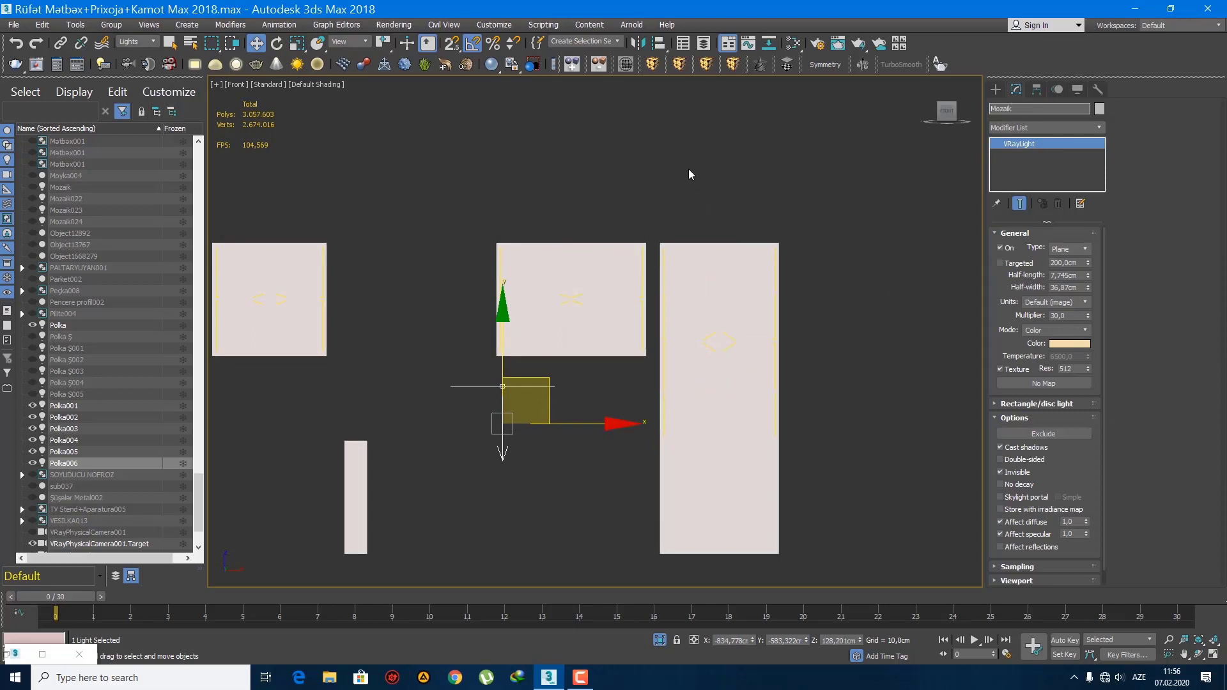
pyautogui.write('k')
pyautogui.press('Return')
# - Stretch the Mozaik light along X to span both upper cabinets and position it at their underside
pyautogui.moveTo(567, 384); pyautogui.dragTo(668, 358, button='middle')
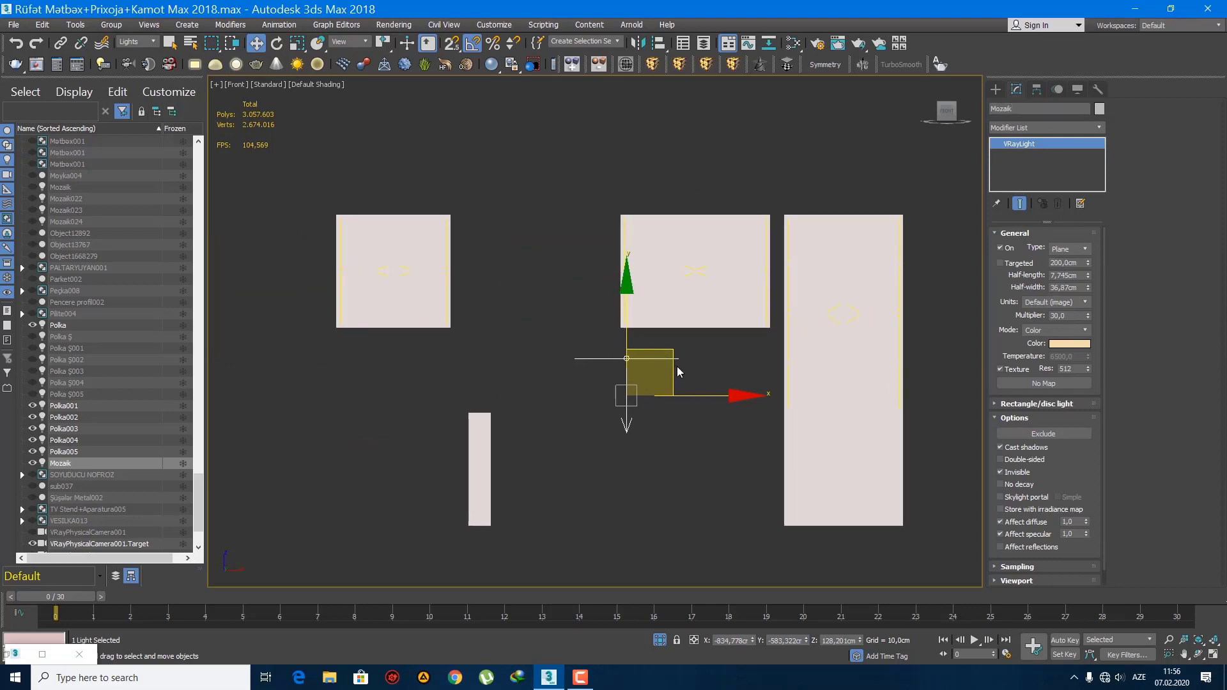
pyautogui.moveTo(677, 366); pyautogui.dragTo(720, 376)
pyautogui.press('r')
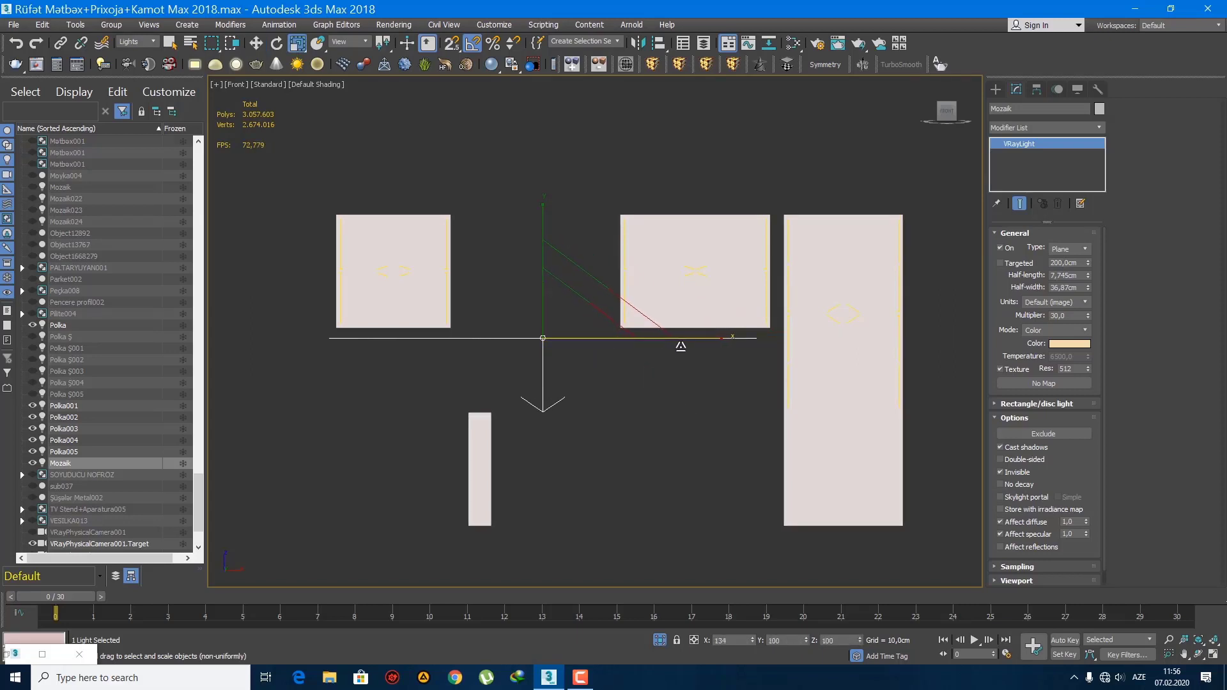
pyautogui.scroll(2, 595, 334)
pyautogui.press('w')
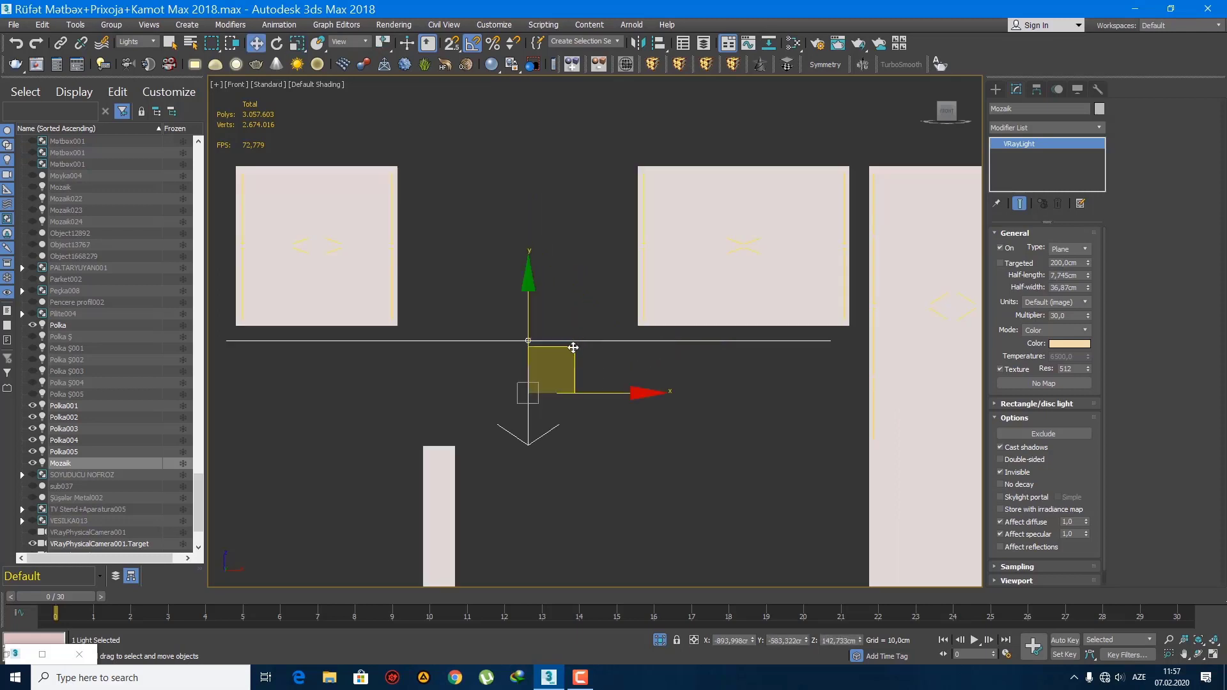
pyautogui.moveTo(574, 347); pyautogui.dragTo(591, 339)
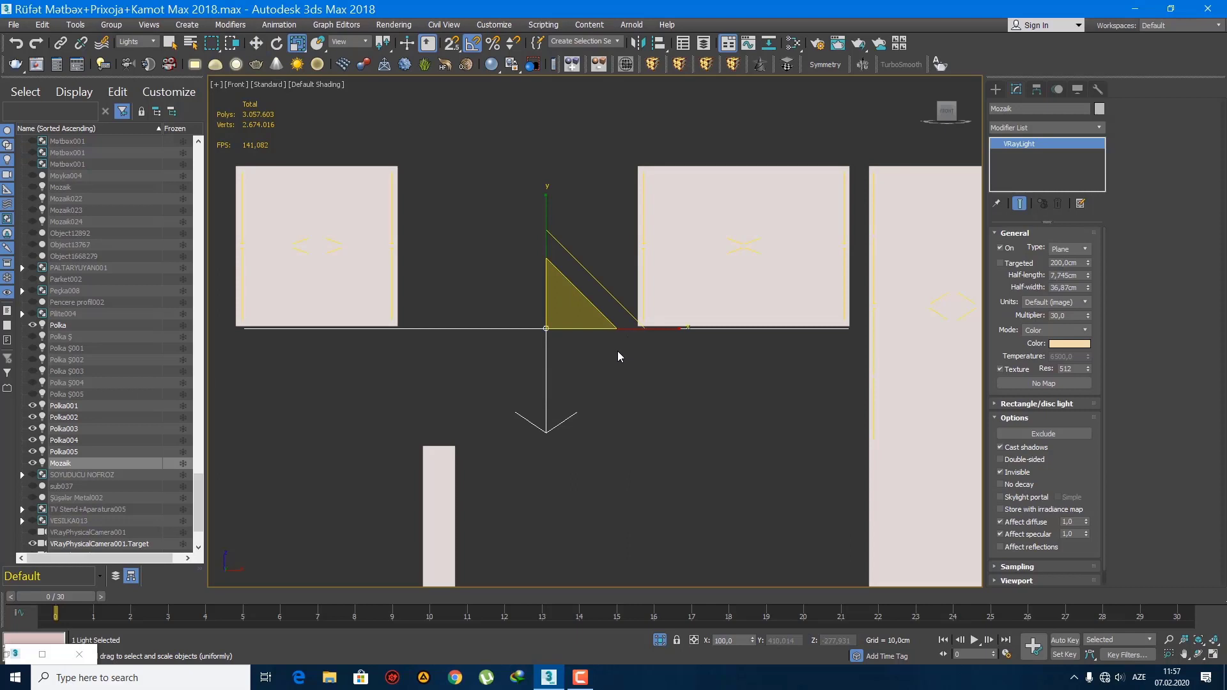
# - Move the Mozaik light about 3 cm along Y toward the back wall in the top view, and end the isolation
pyautogui.press('t')
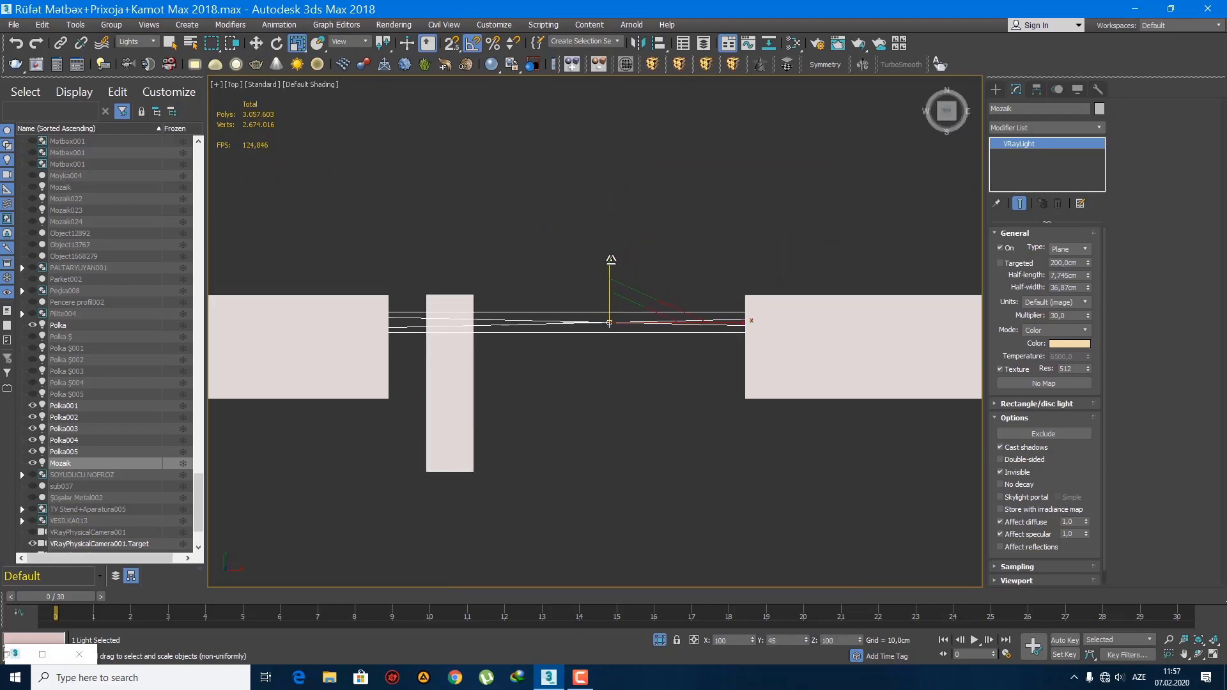
pyautogui.press('w')
pyautogui.moveTo(615, 266); pyautogui.dragTo(615, 244)
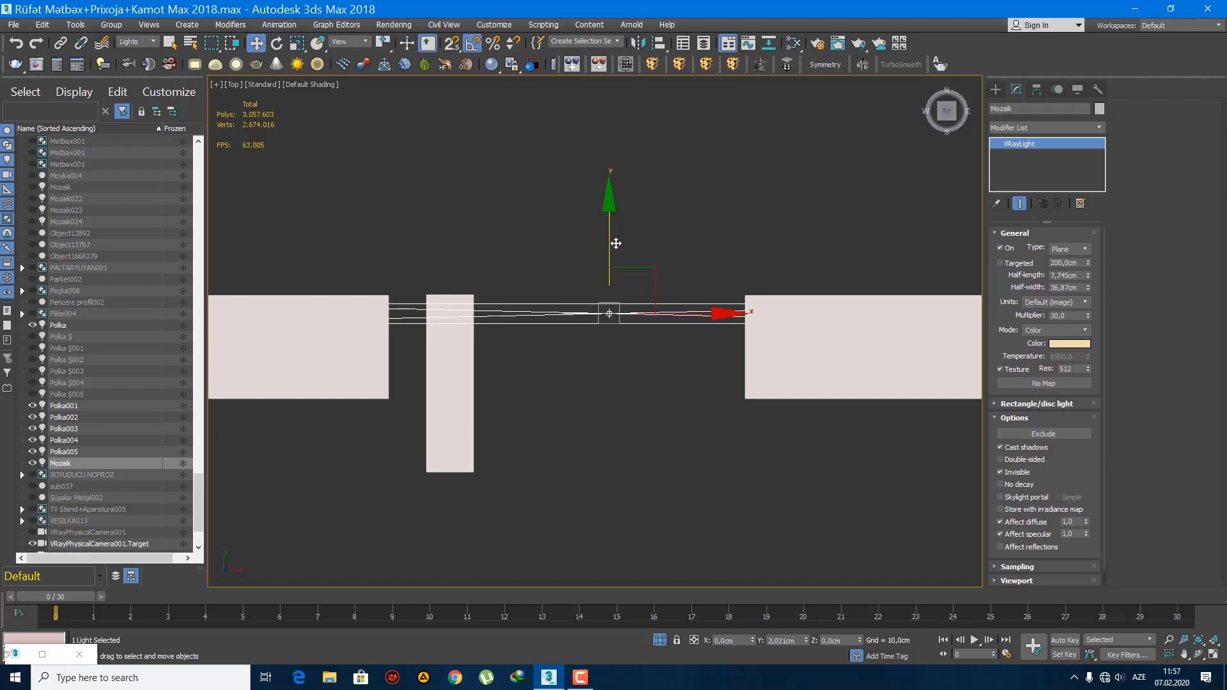
pyautogui.rightClick(594, 306)
pyautogui.click(636, 240)
pyautogui.moveTo(597, 351); pyautogui.dragTo(602, 392, button='middle')
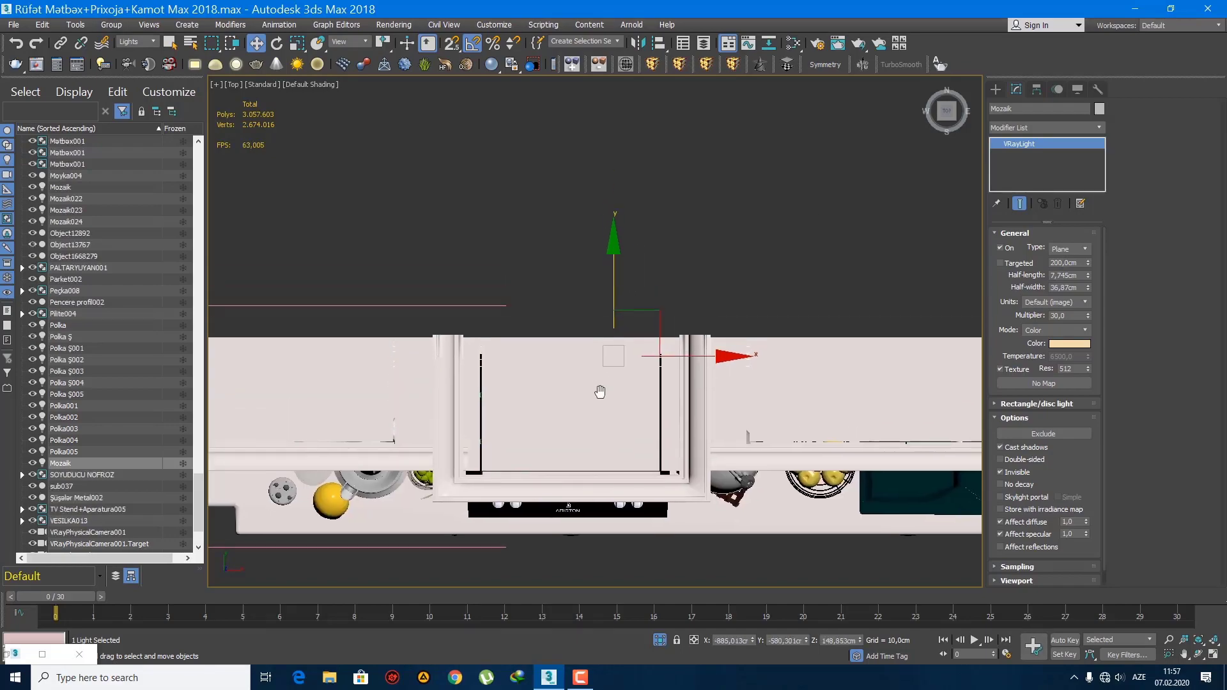
# - Nudge the Mozaik light slightly along Y beneath the upper cabinets in a perspective view and check its placement
pyautogui.press('p')
pyautogui.press('z')
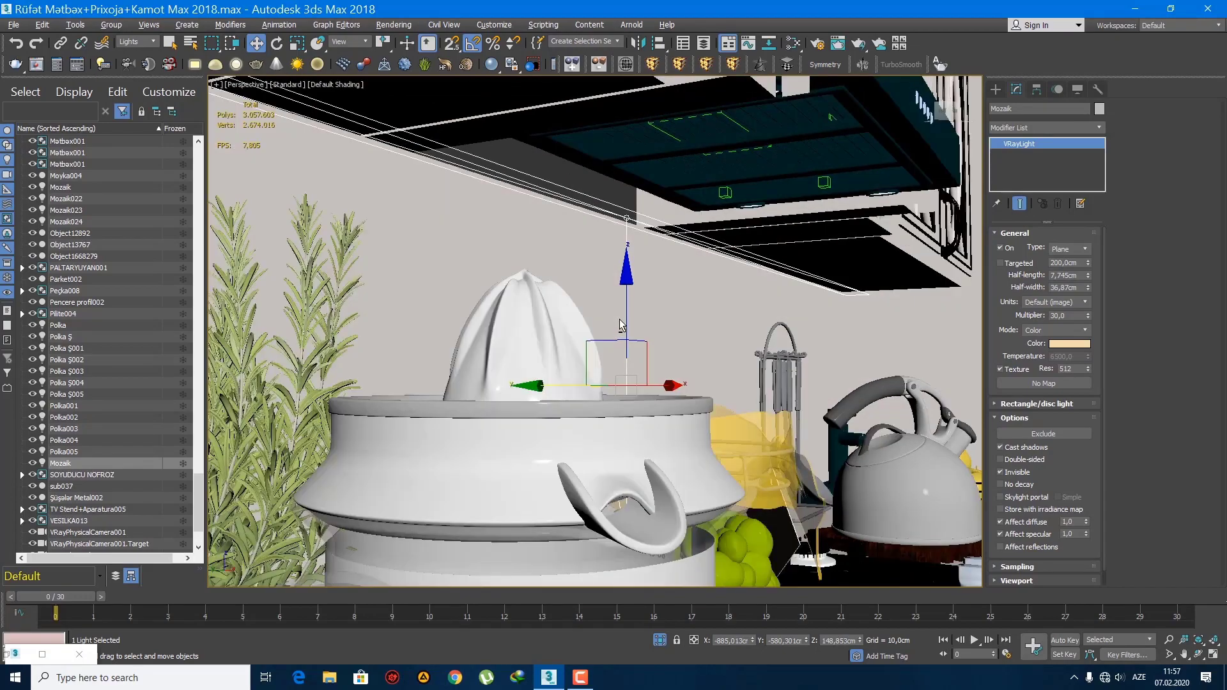
pyautogui.keyDown('alt'); pyautogui.moveTo(620, 324); pyautogui.dragTo(639, 330, button='middle'); pyautogui.keyUp('alt')
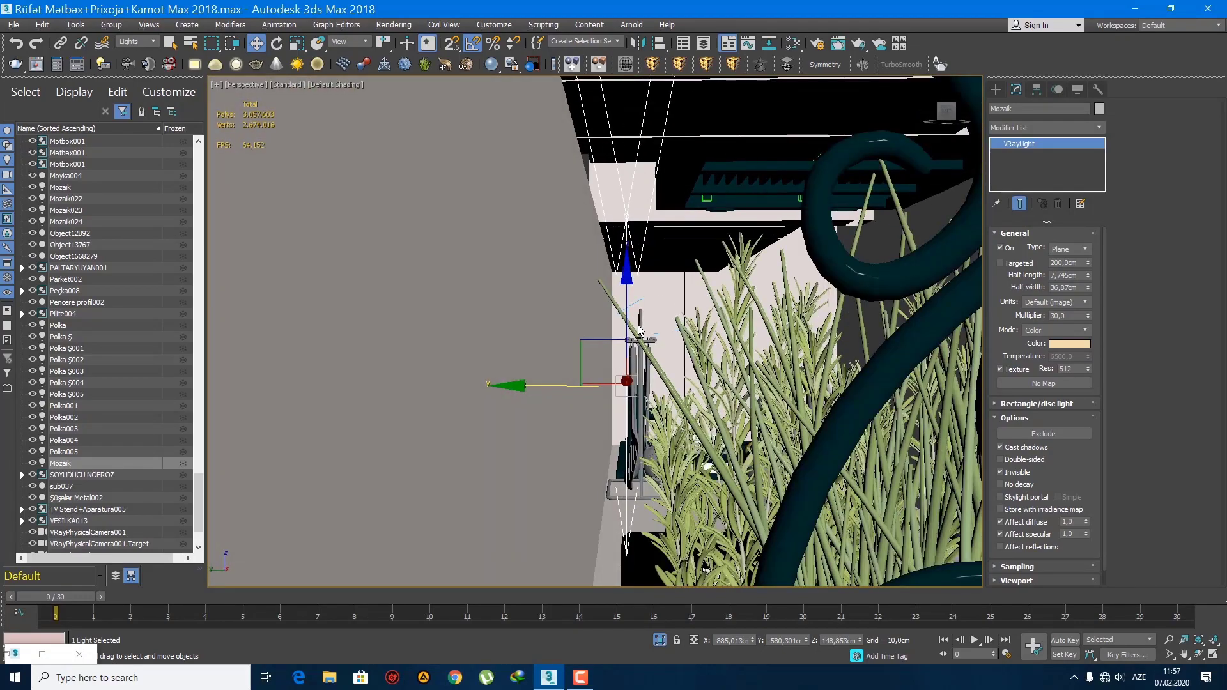
pyautogui.moveTo(568, 387); pyautogui.dragTo(562, 390)
pyautogui.scroll(-4, 564, 381)
pyautogui.keyDown('alt'); pyautogui.moveTo(565, 382); pyautogui.dragTo(608, 371, button='middle'); pyautogui.keyUp('alt')
pyautogui.scroll(-3, 569, 349)
pyautogui.press('q')
pyautogui.moveTo(608, 372); pyautogui.dragTo(555, 316, button='middle')
pyautogui.scroll(4, 776, 274)
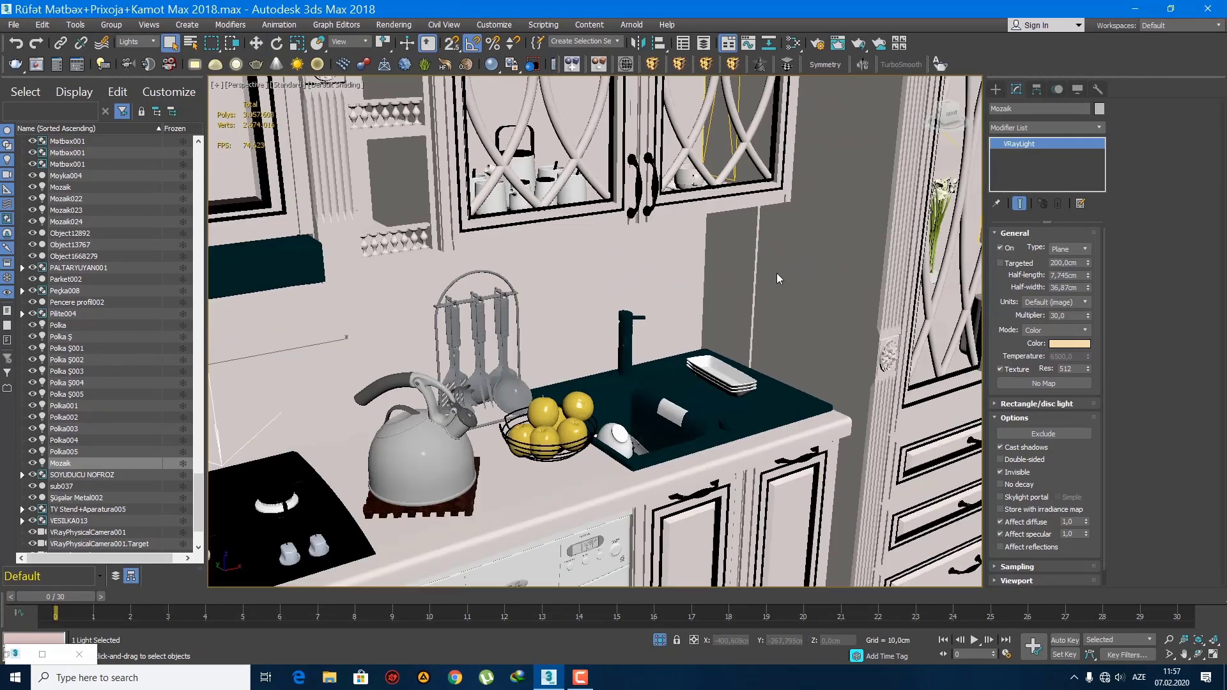
# - Set the selection filter to All so that any object type can be picked
pyautogui.moveTo(777, 274); pyautogui.dragTo(957, 163, button='middle')
pyautogui.scroll(-4, 692, 288)
pyautogui.scroll(-3, 693, 293)
pyautogui.click(995, 89)
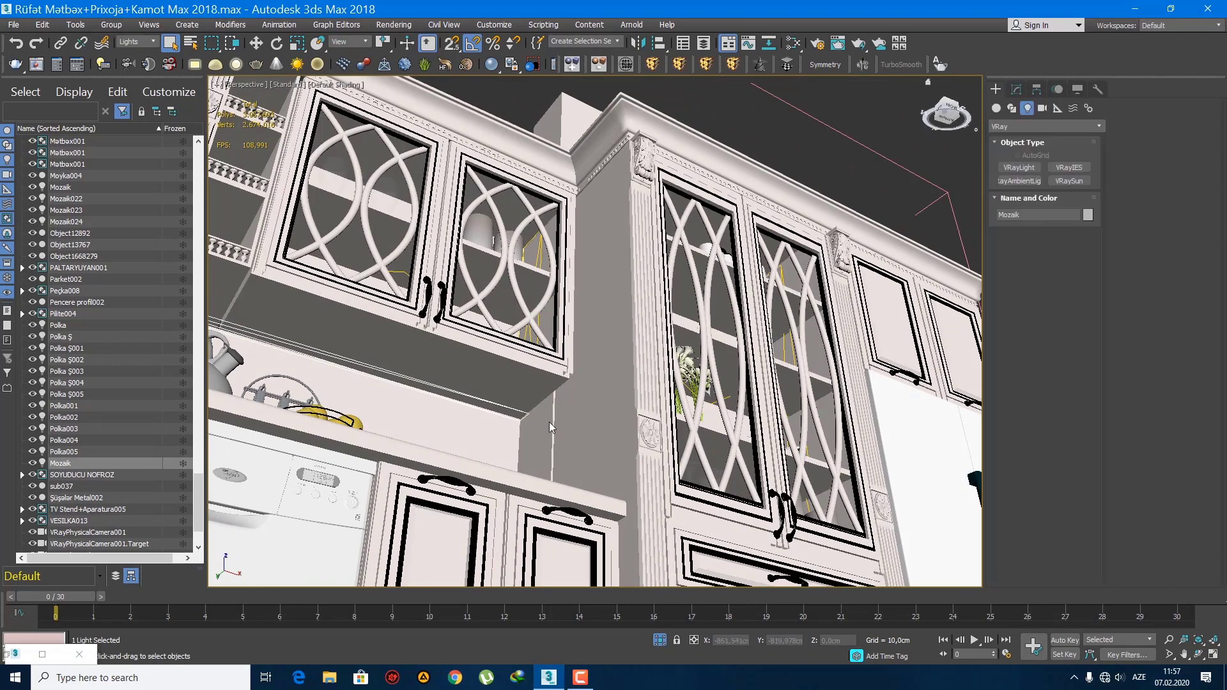
pyautogui.scroll(2, 584, 394)
pyautogui.click(137, 41)
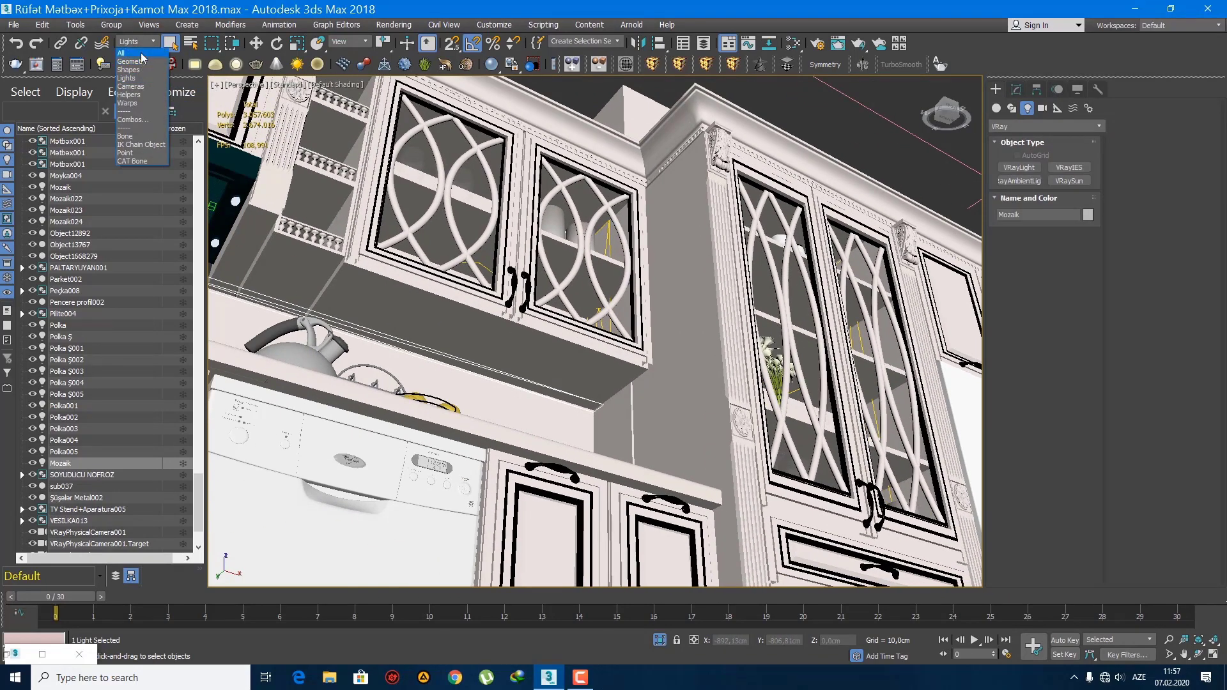
pyautogui.click(142, 54)
# - Shift the panel Box1580537 slightly along X where the tall cabinet's side meets the backsplash, and clear the selection
pyautogui.click(638, 419)
pyautogui.keyDown('alt'); pyautogui.moveTo(638, 420); pyautogui.dragTo(658, 437, button='middle'); pyautogui.keyUp('alt')
pyautogui.scroll(-3, 658, 437)
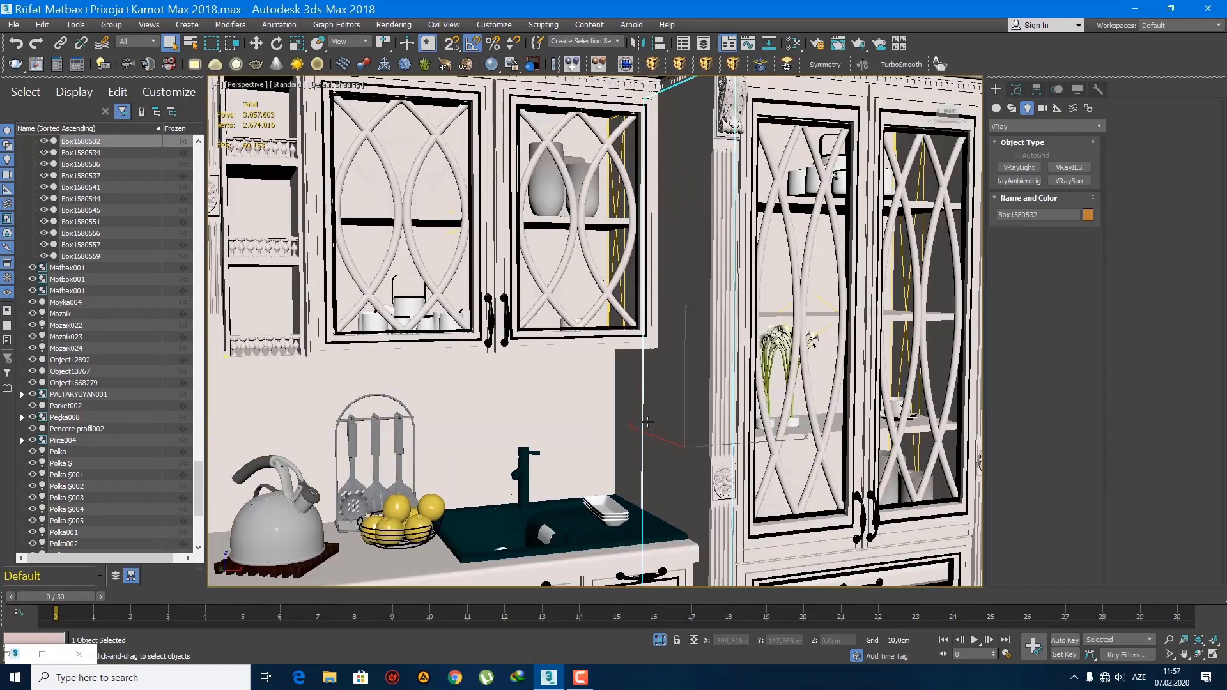
pyautogui.click(636, 402)
pyautogui.scroll(3, 644, 410)
pyautogui.press('w')
pyautogui.scroll(2, 831, 319)
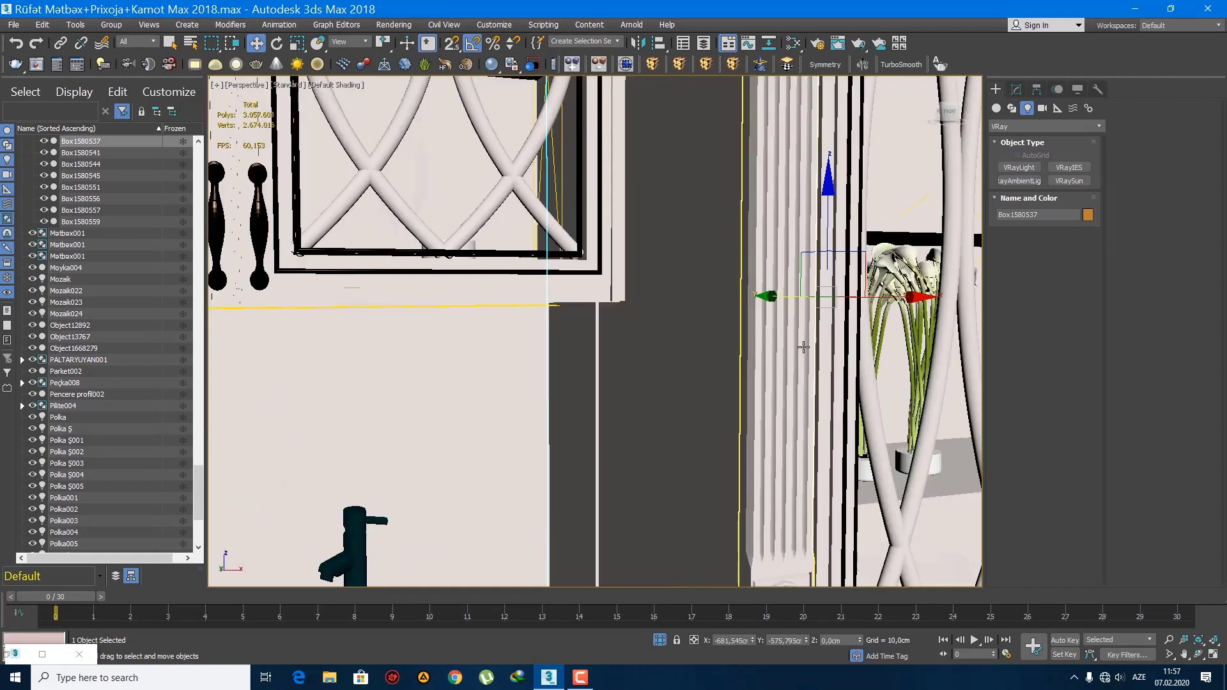
pyautogui.moveTo(883, 298); pyautogui.dragTo(885, 298)
pyautogui.keyDown('alt'); pyautogui.moveTo(676, 405); pyautogui.dragTo(699, 391, button='middle'); pyautogui.keyUp('alt')
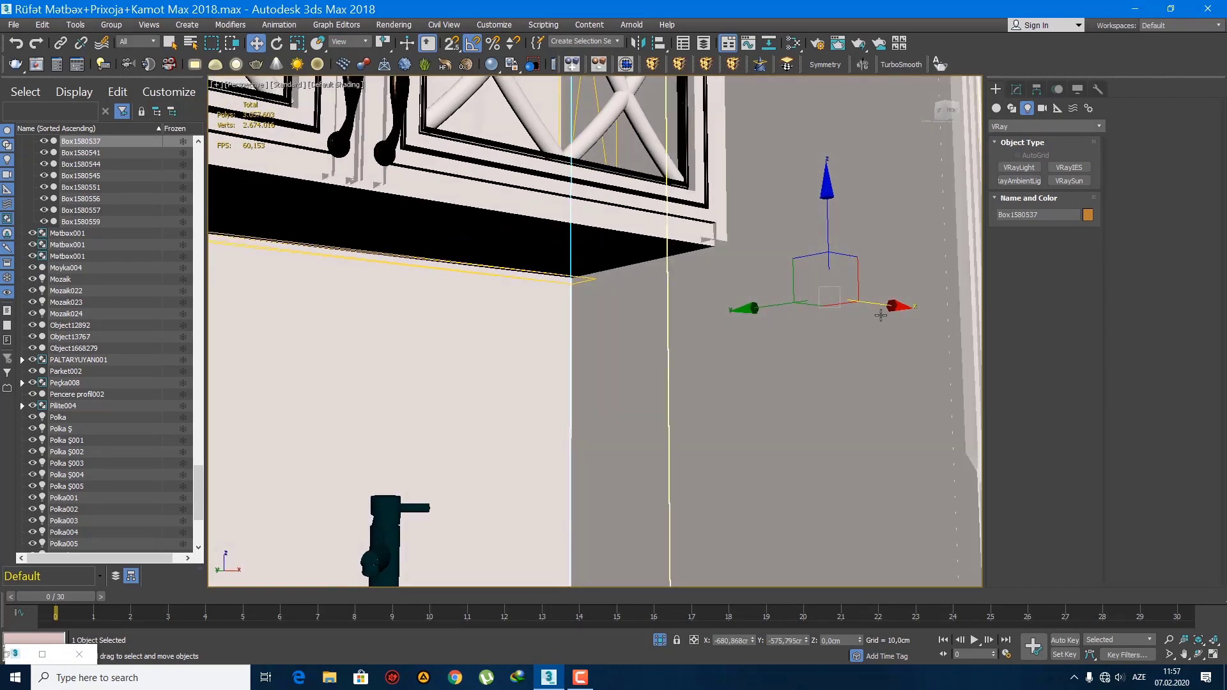
pyautogui.moveTo(879, 303); pyautogui.dragTo(880, 303)
pyautogui.keyDown('alt'); pyautogui.moveTo(803, 336); pyautogui.dragTo(778, 346, button='middle'); pyautogui.keyUp('alt')
pyautogui.scroll(-3, 492, 405)
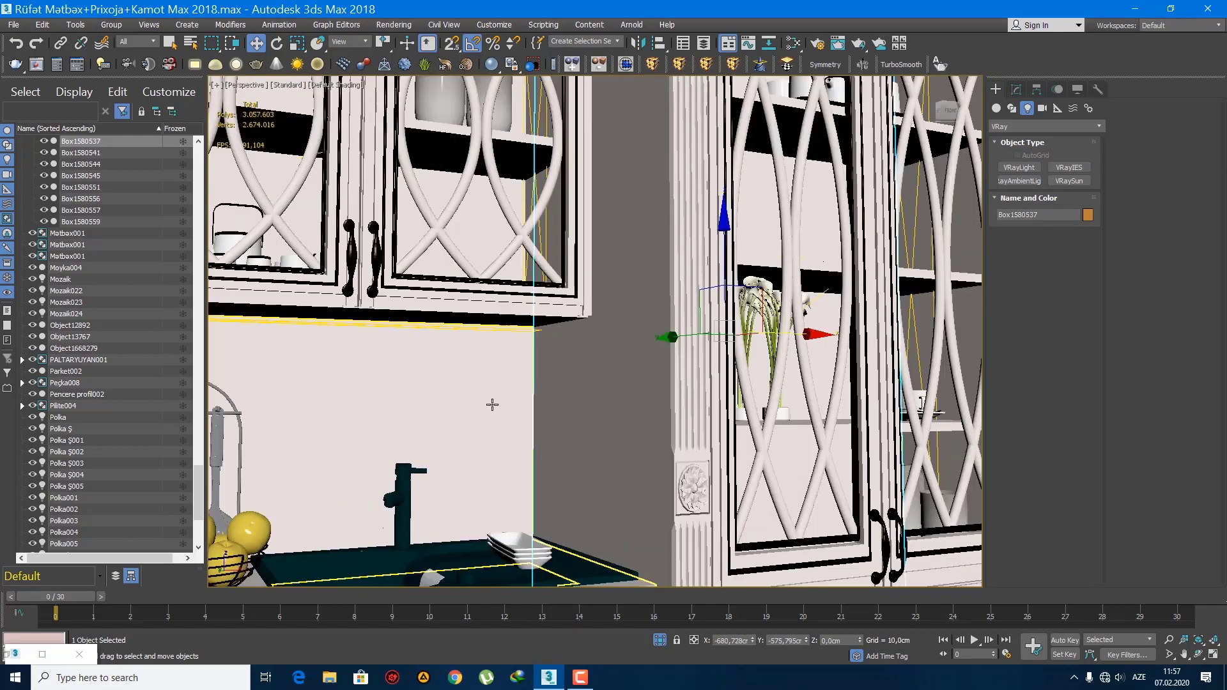
pyautogui.scroll(-8, 492, 405)
pyautogui.click(765, 400)
pyautogui.keyDown('alt'); pyautogui.moveTo(491, 386); pyautogui.dragTo(529, 417, button='middle'); pyautogui.keyUp('alt')
pyautogui.scroll(5, 445, 381)
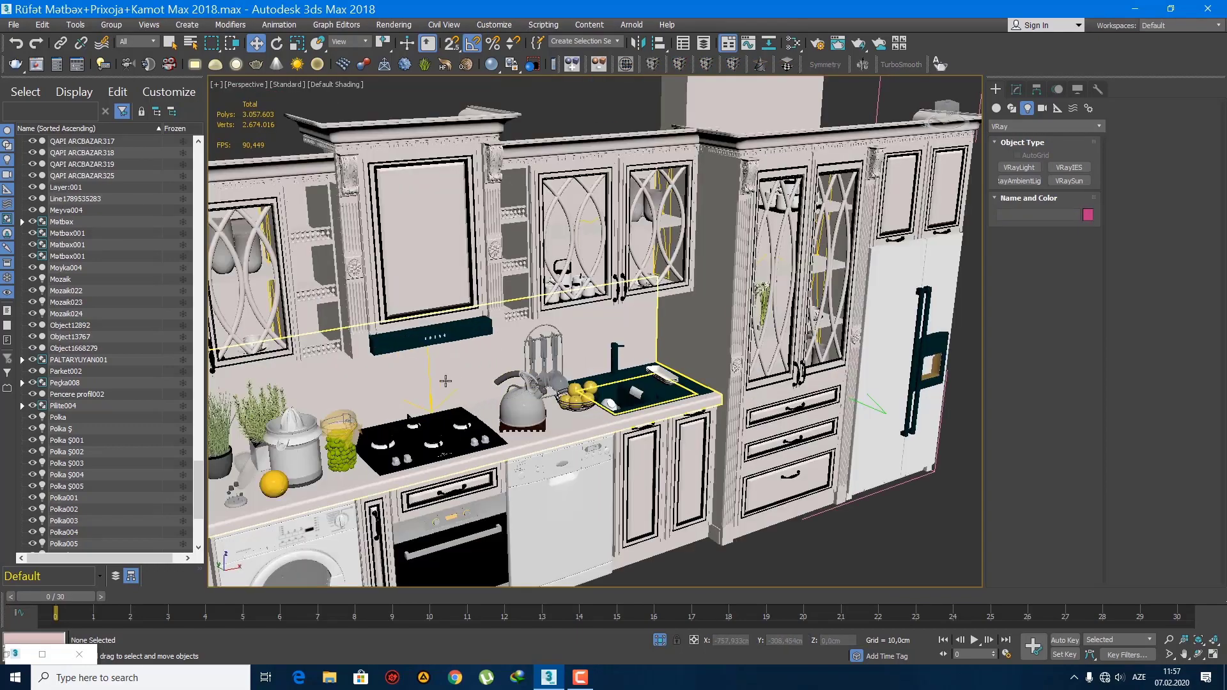
pyautogui.click(127, 42)
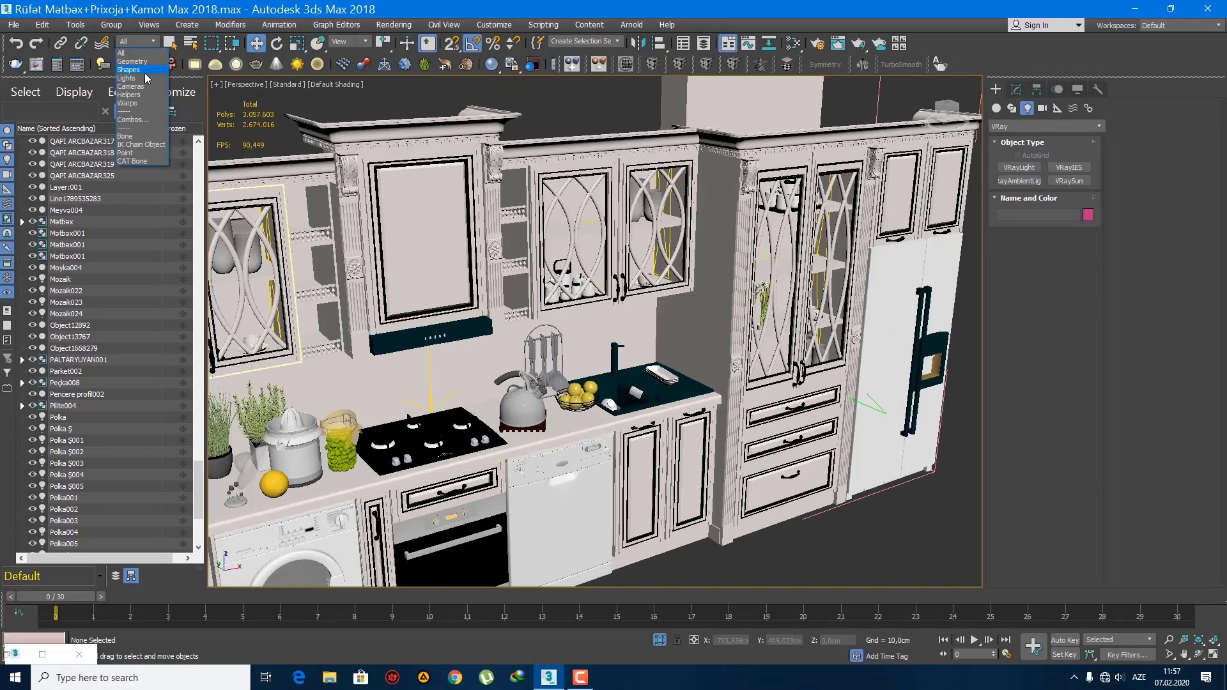
pyautogui.click(880, 538)
# - Assign the marble VRayMtl with the Color Correction diffuse map to the countertop and backsplash object Box1580557
pyautogui.moveTo(806, 503); pyautogui.dragTo(892, 439, button='middle')
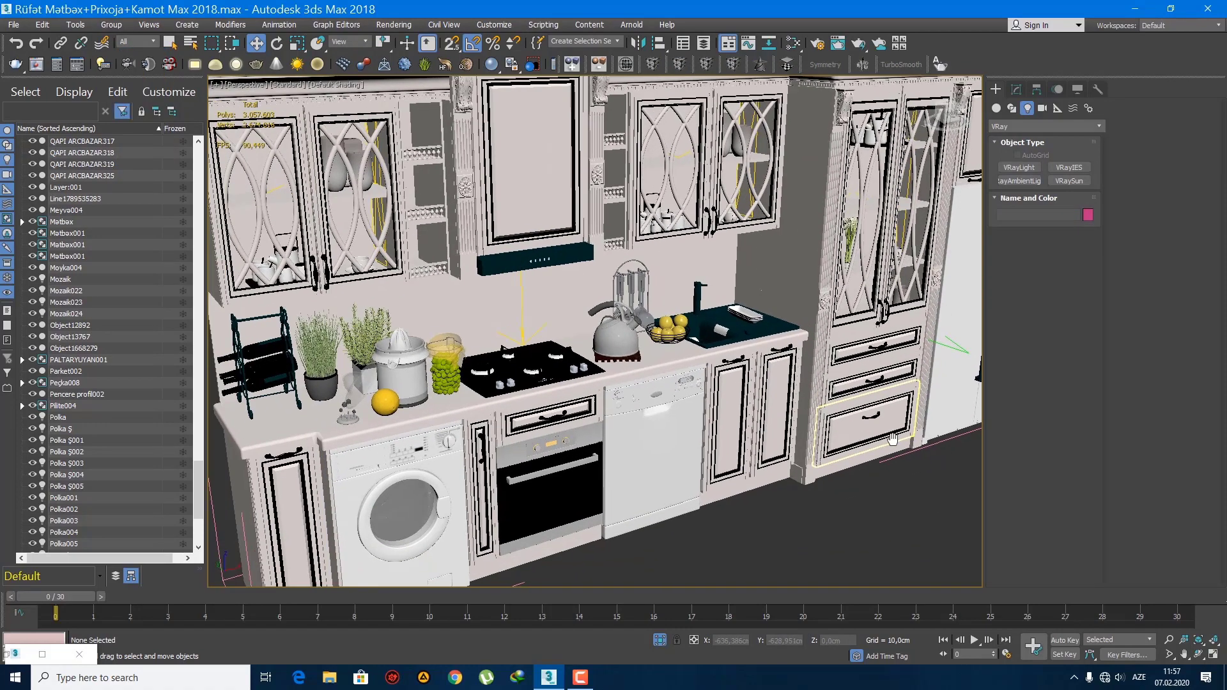
pyautogui.click(570, 292)
pyautogui.press('m')
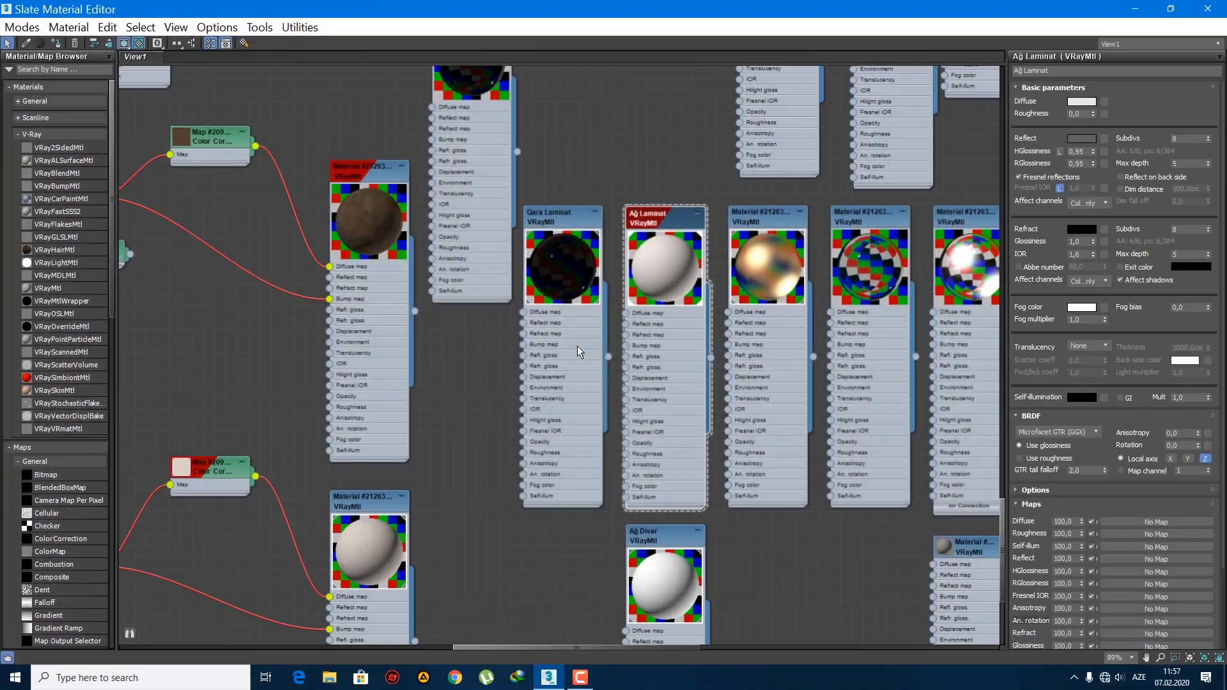
pyautogui.scroll(-8, 565, 343)
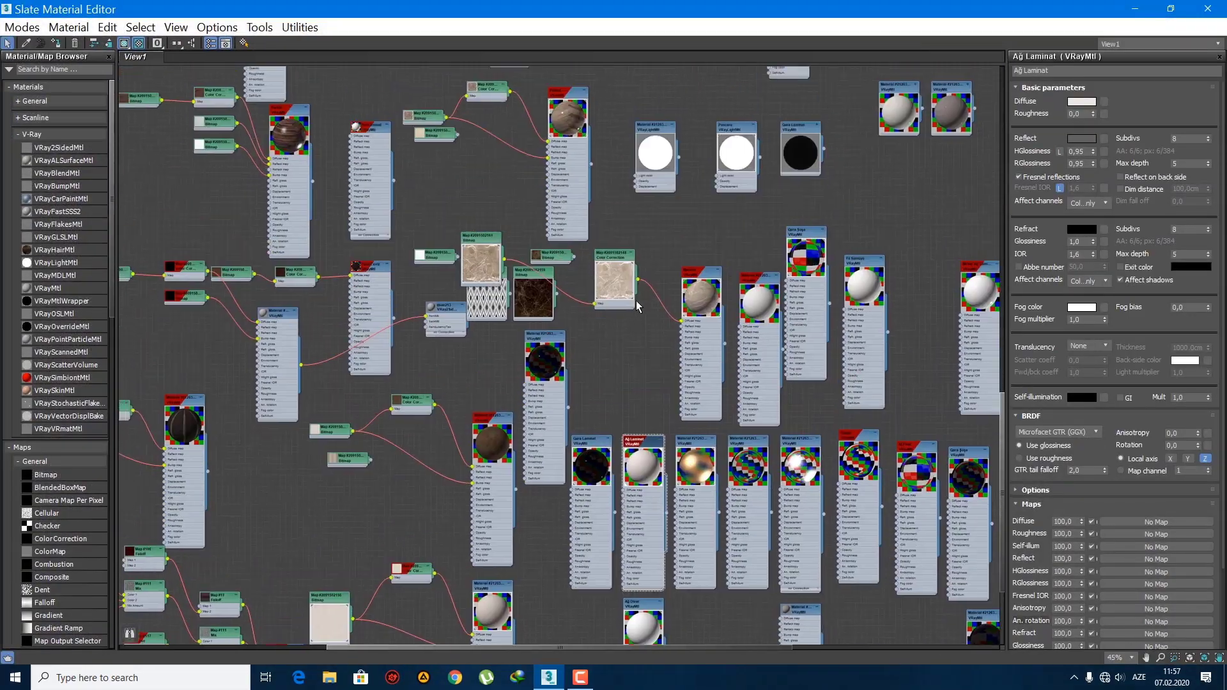
pyautogui.scroll(8, 717, 279)
pyautogui.scroll(1, 717, 279)
pyautogui.doubleClick(717, 279)
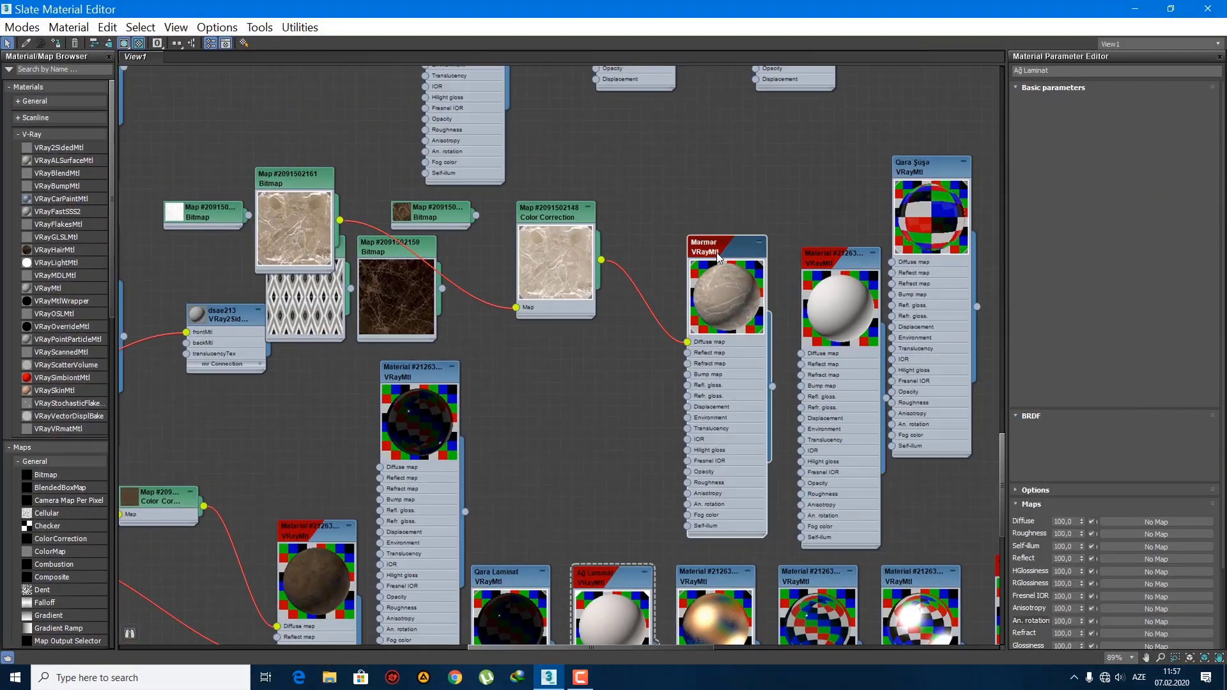
pyautogui.click(57, 43)
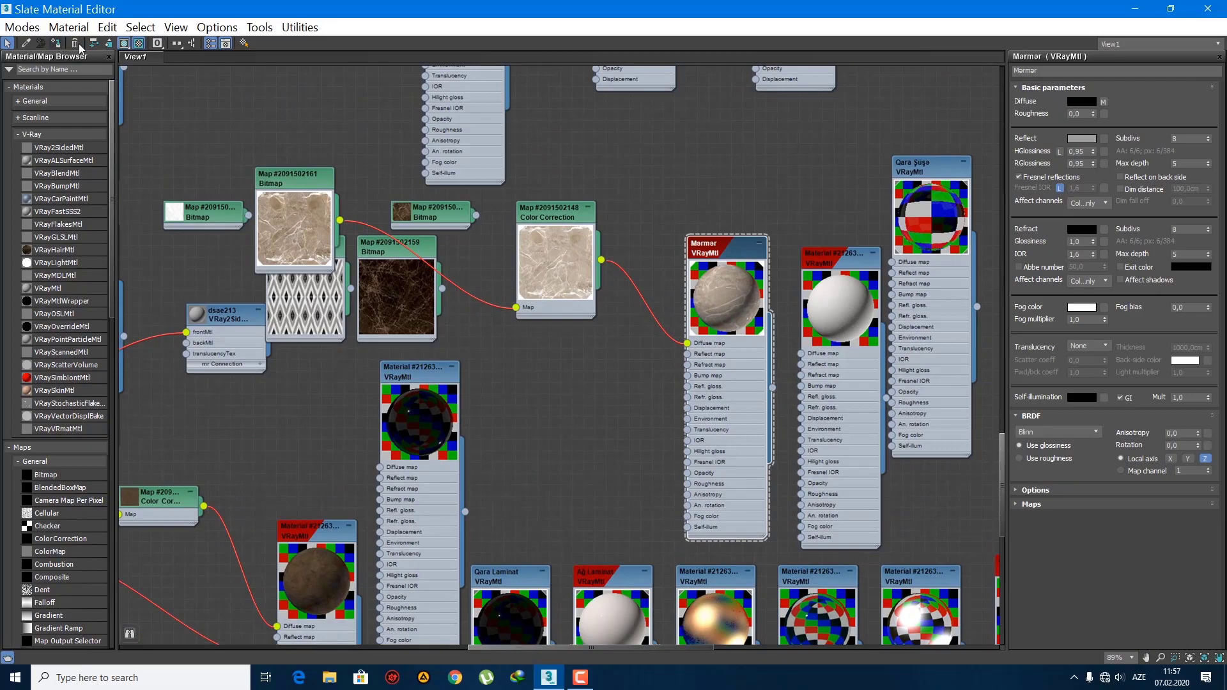
pyautogui.click(1132, 10)
# - Add a UVW Map modifier to the countertop and backsplash and set its mapping to Box
pyautogui.press('q')
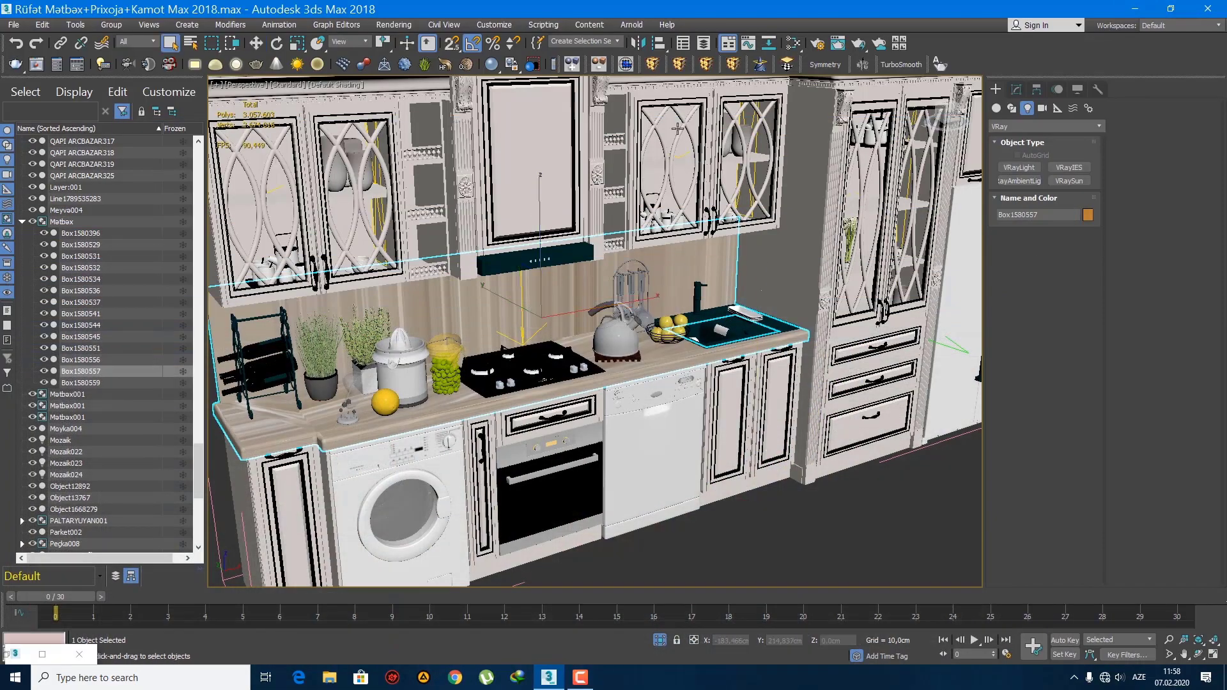
pyautogui.click(787, 64)
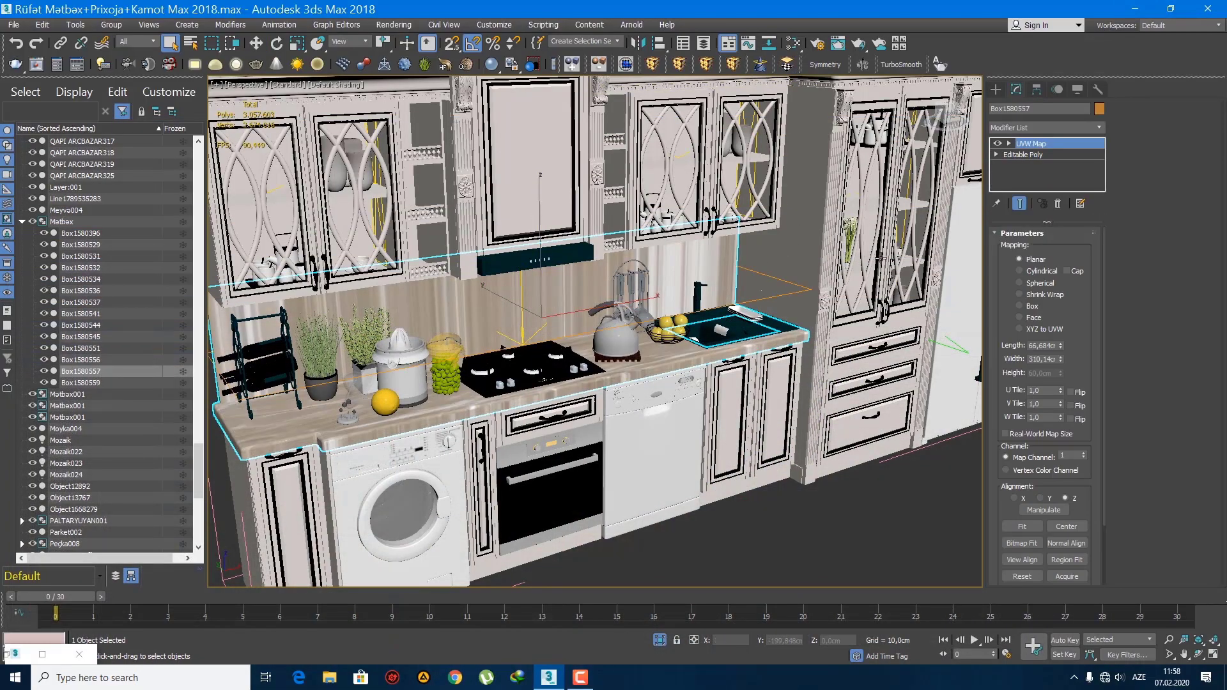
pyautogui.click(1034, 283)
pyautogui.click(1034, 295)
pyautogui.click(1032, 306)
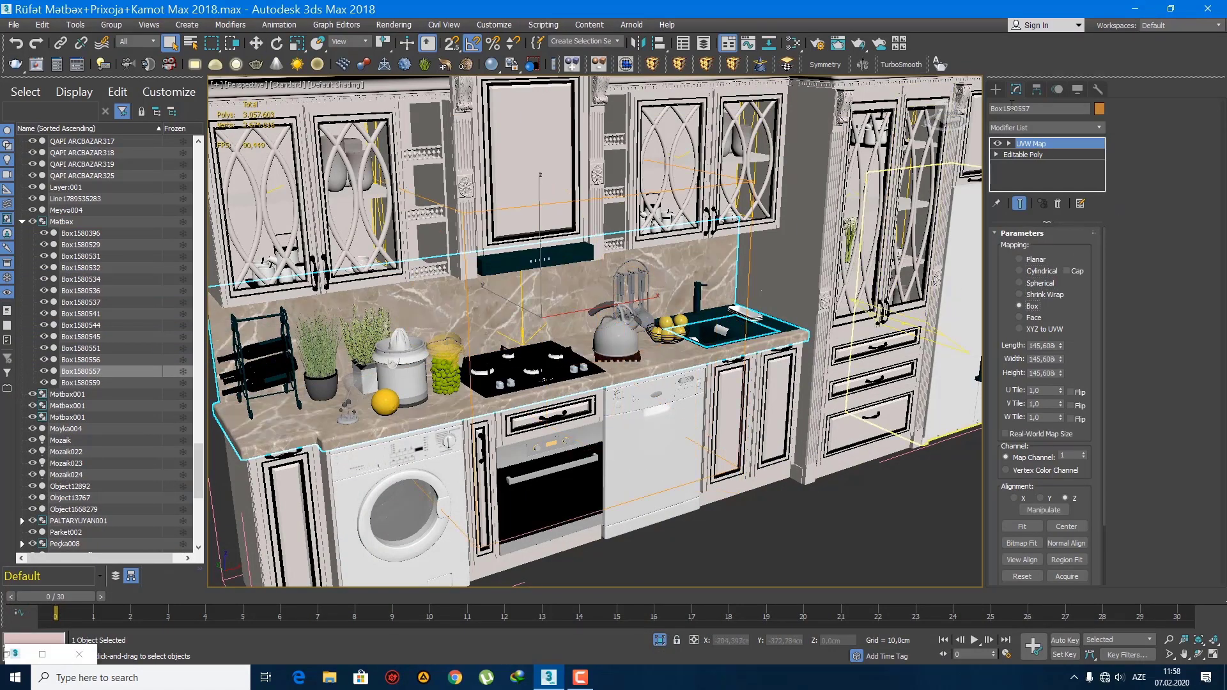
pyautogui.click(996, 89)
# - Select the entire kitchen and close its opened groups
pyautogui.scroll(-6, 599, 370)
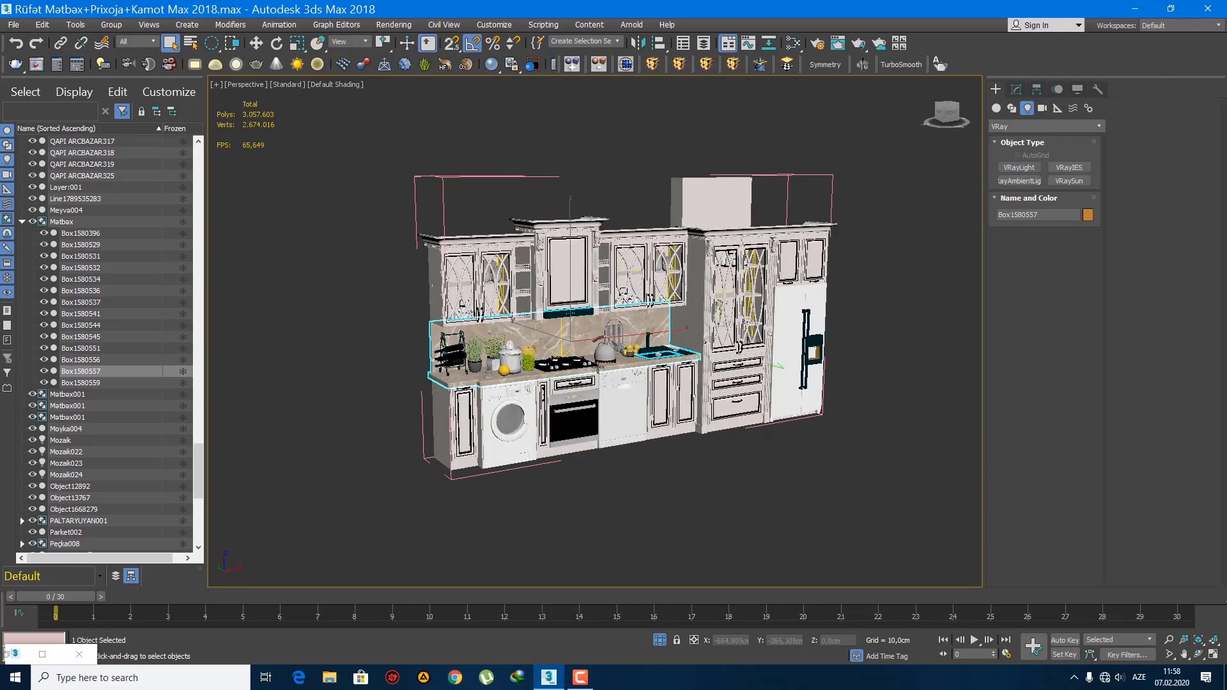
pyautogui.scroll(4, 599, 369)
pyautogui.moveTo(599, 369); pyautogui.dragTo(566, 372, button='middle')
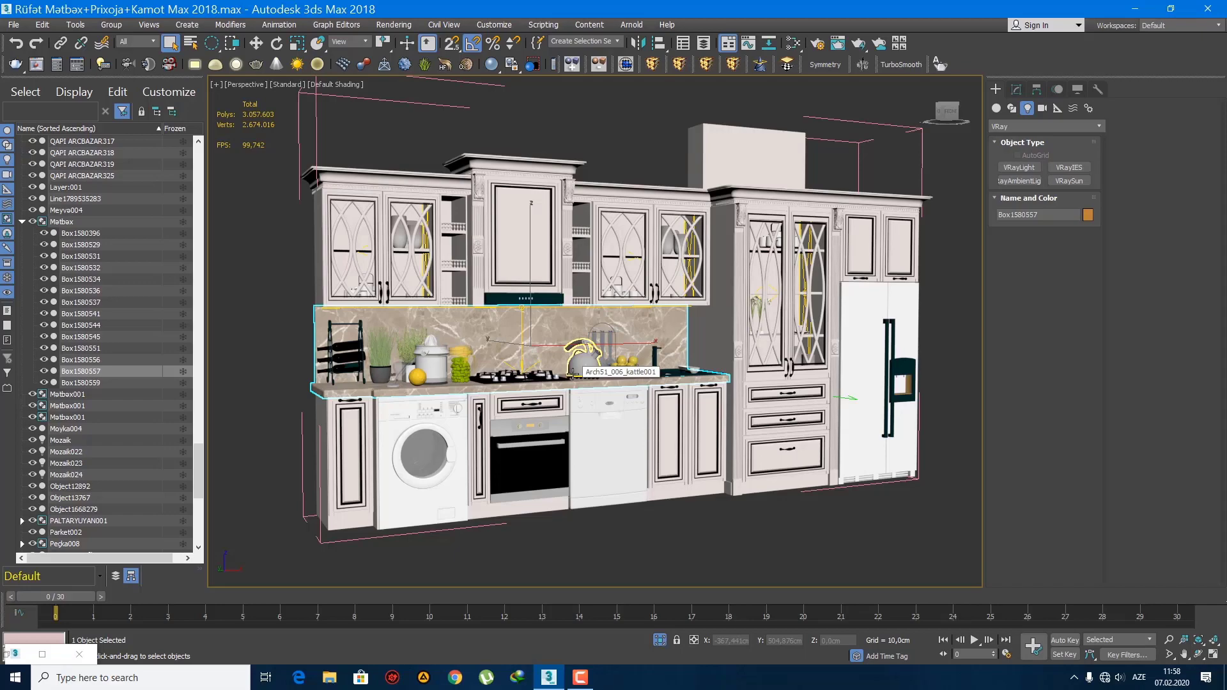
pyautogui.keyDown('alt'); pyautogui.moveTo(575, 374); pyautogui.dragTo(583, 378, button='middle'); pyautogui.keyUp('alt')
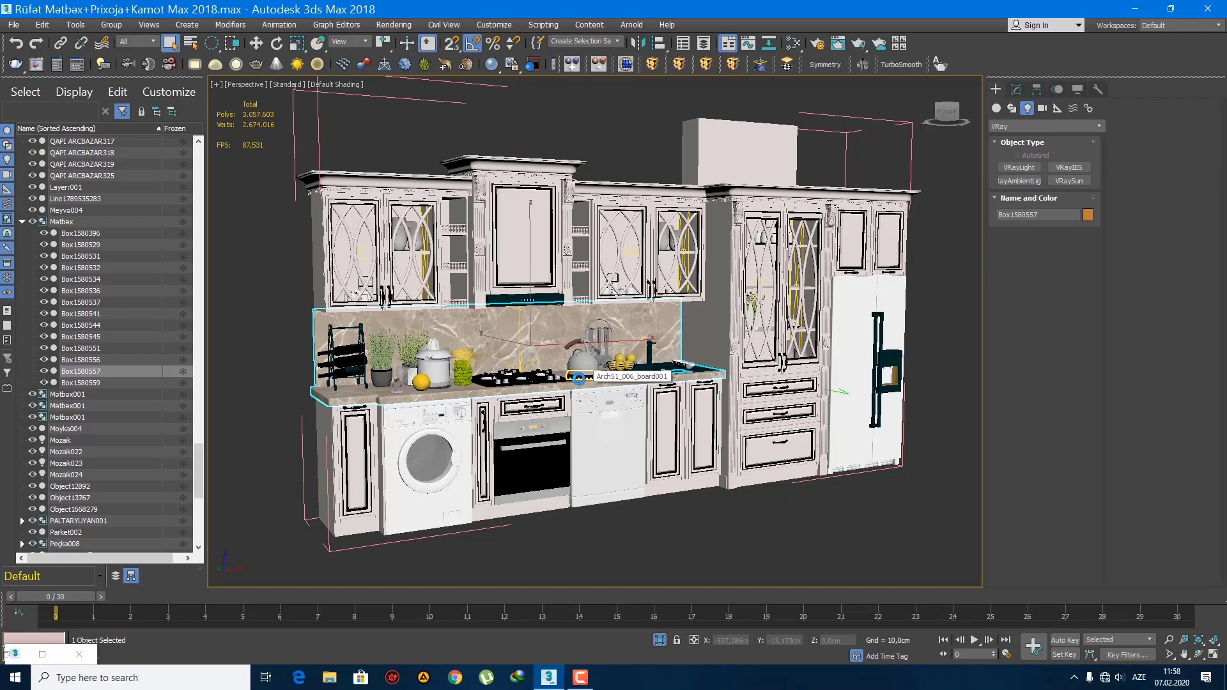
pyautogui.scroll(-5, 582, 435)
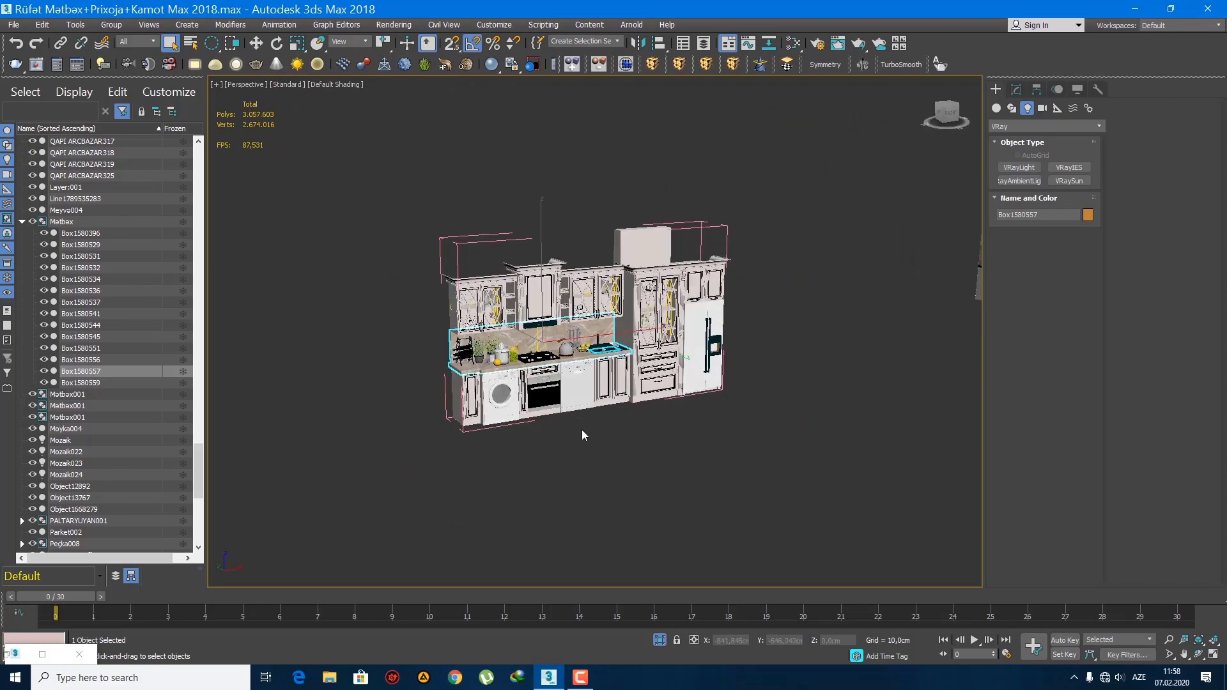
pyautogui.moveTo(431, 248); pyautogui.dragTo(596, 302)
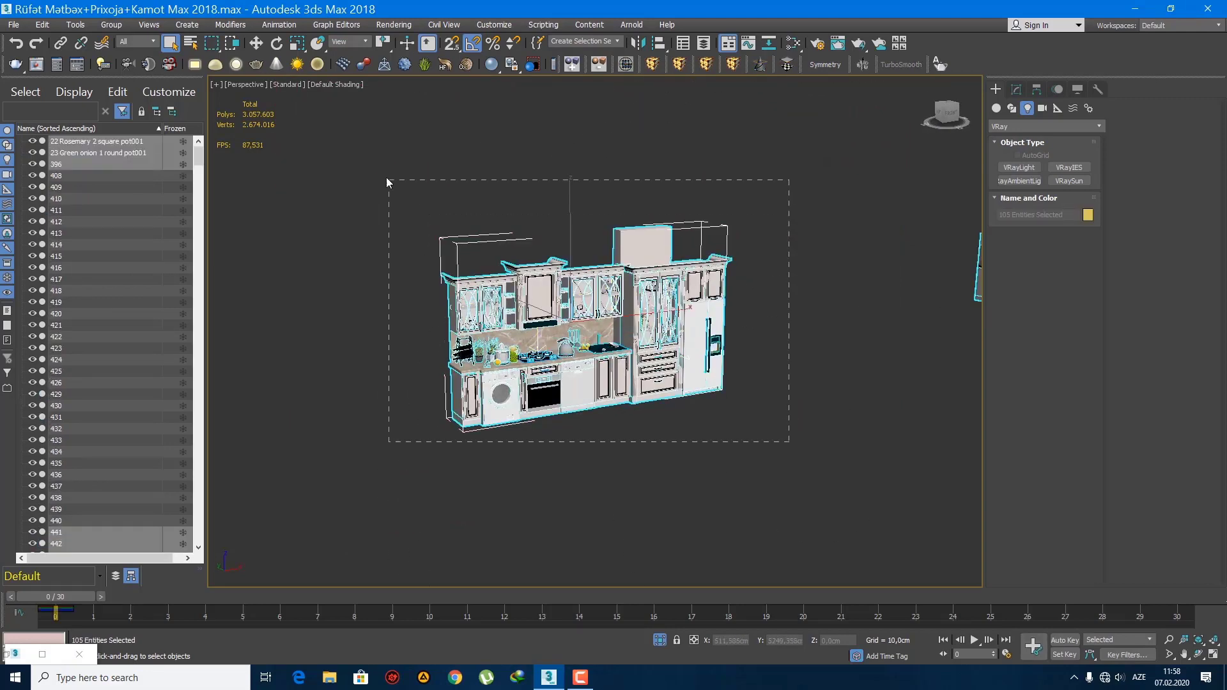
pyautogui.moveTo(386, 179); pyautogui.dragTo(385, 189)
pyautogui.click(116, 28)
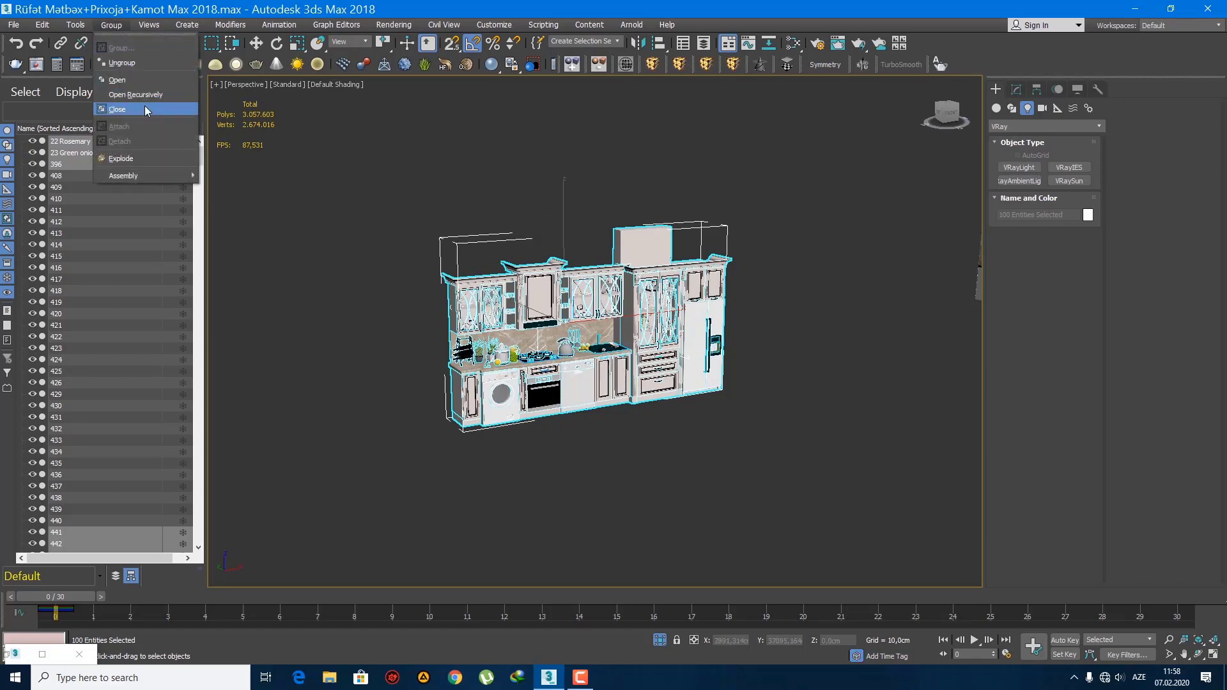
pyautogui.click(144, 107)
# - Reselect all the kitchen objects and attach them to the Matbax group
pyautogui.scroll(5, 539, 334)
pyautogui.scroll(-4, 521, 325)
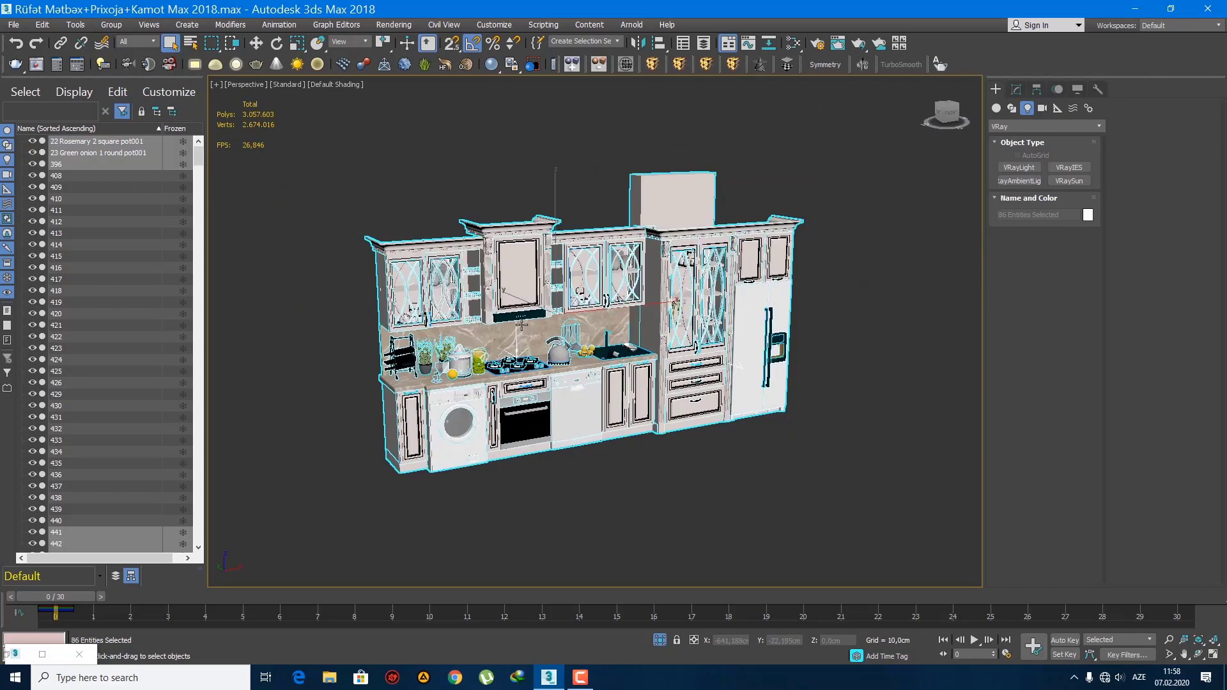
pyautogui.click(684, 346)
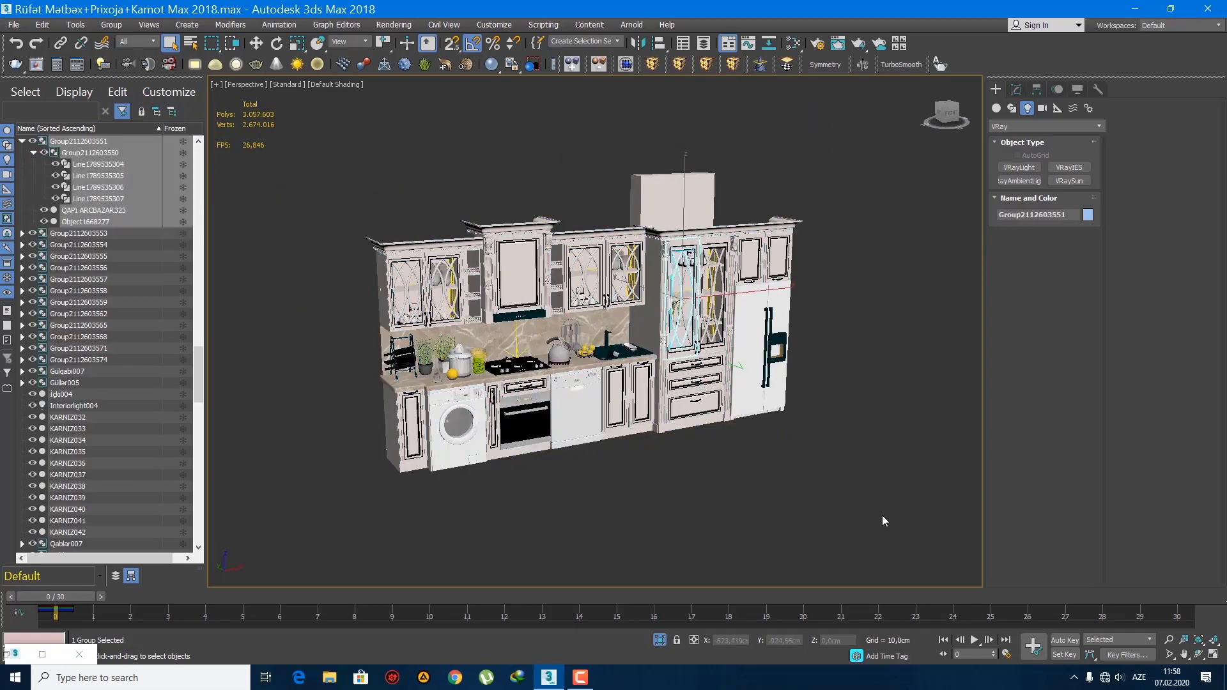
pyautogui.moveTo(344, 130); pyautogui.dragTo(345, 133)
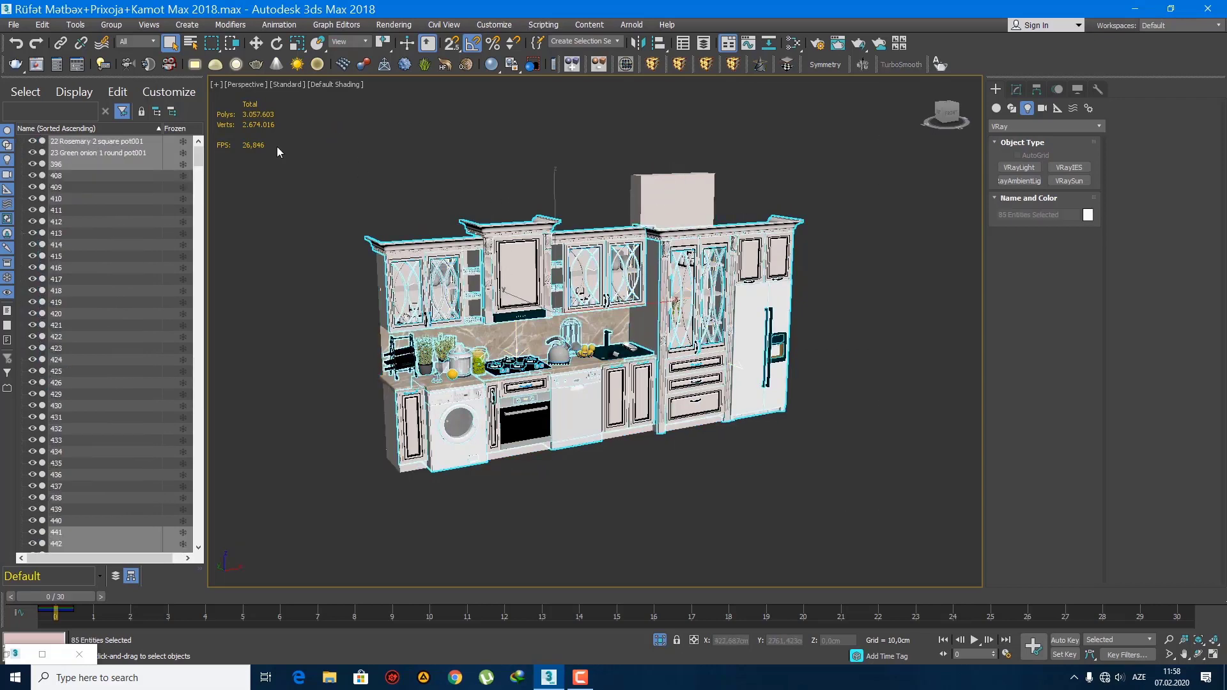
pyautogui.click(111, 25)
pyautogui.click(135, 125)
pyautogui.click(654, 194)
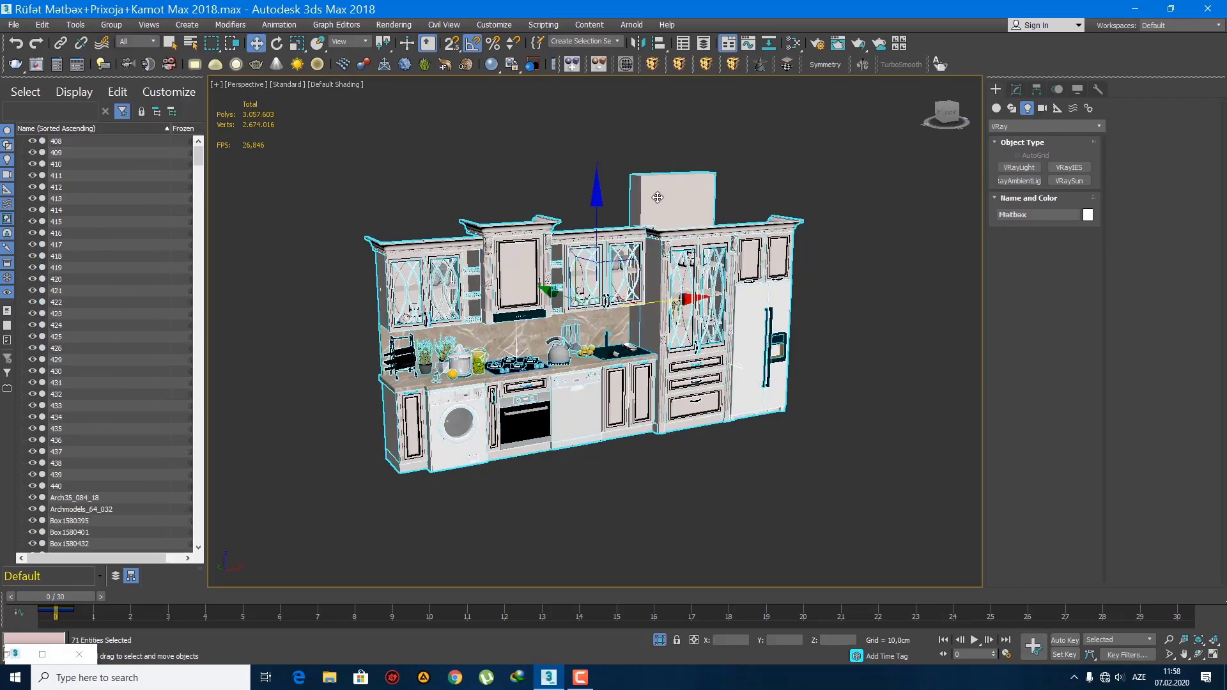
# - Move the grouped Matbax kitchen along the X axis to the room building
pyautogui.click(1016, 90)
pyautogui.click(996, 89)
pyautogui.click(651, 277)
pyautogui.press('w')
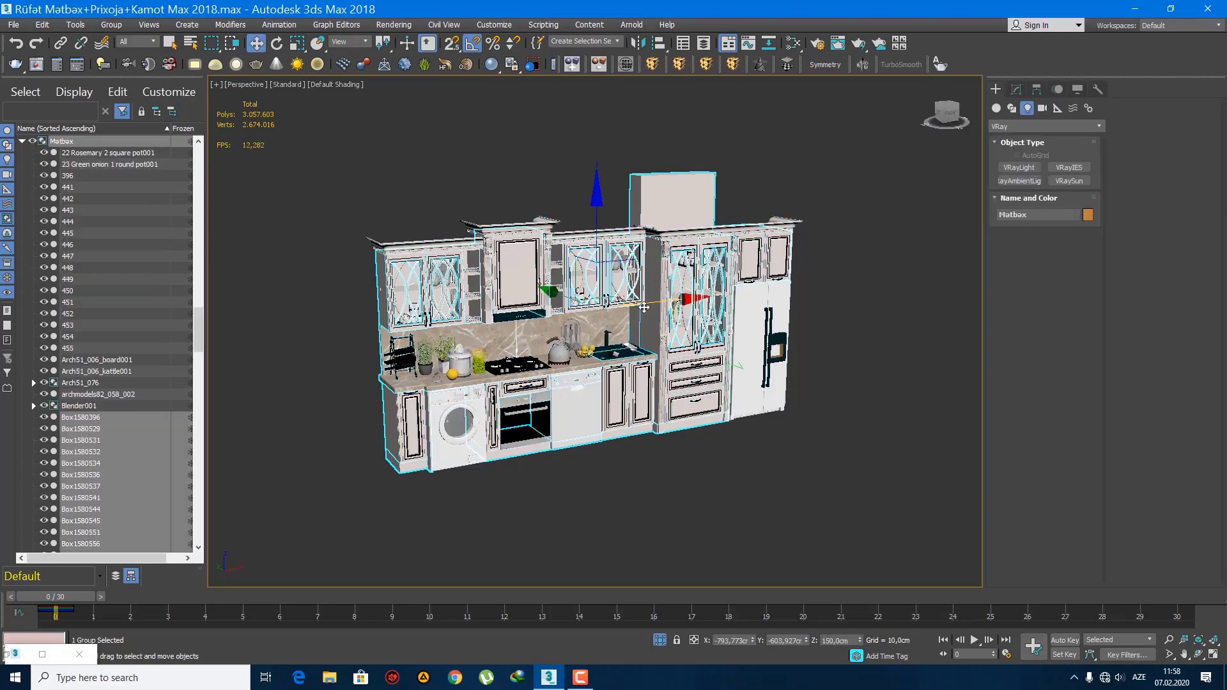
pyautogui.moveTo(661, 303); pyautogui.dragTo(804, 303)
pyautogui.moveTo(812, 317); pyautogui.dragTo(523, 342, button='middle')
pyautogui.scroll(-5, 535, 332)
pyautogui.press('q')
pyautogui.scroll(-3, 523, 342)
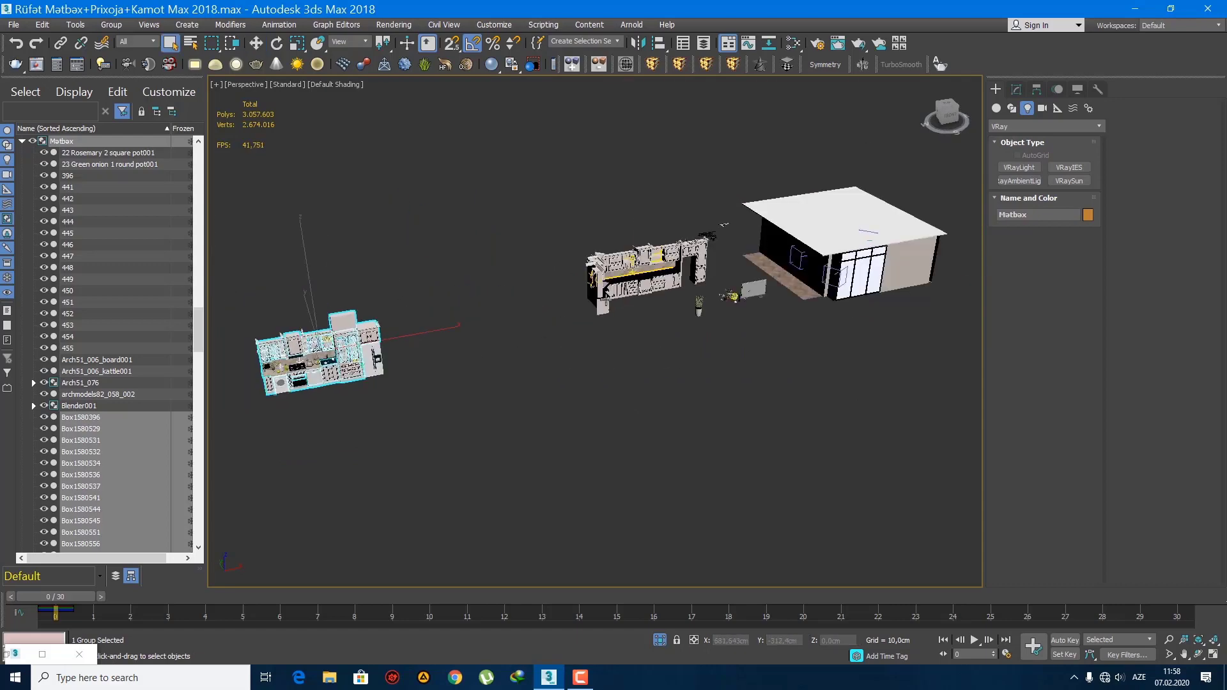
pyautogui.press('w')
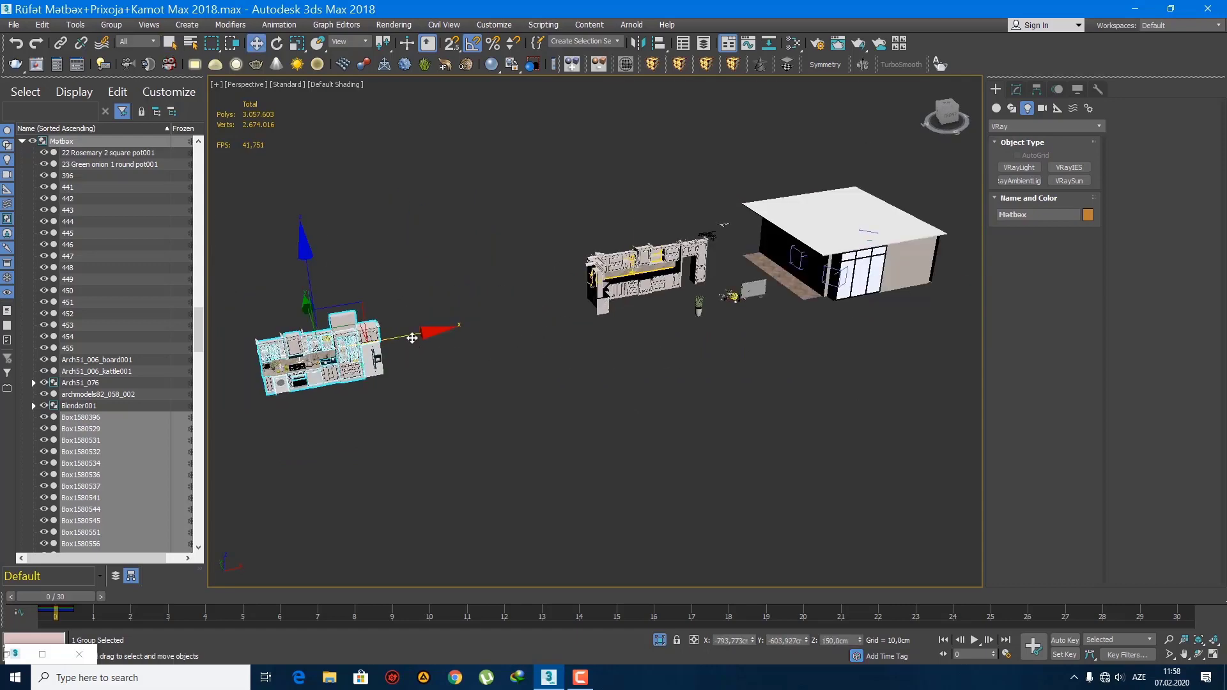
pyautogui.moveTo(414, 338); pyautogui.dragTo(948, 296)
# - Select the room's white roof slab and hide it
pyautogui.moveTo(948, 296); pyautogui.dragTo(710, 404, button='middle')
pyautogui.scroll(4, 742, 378)
pyautogui.rightClick(726, 230)
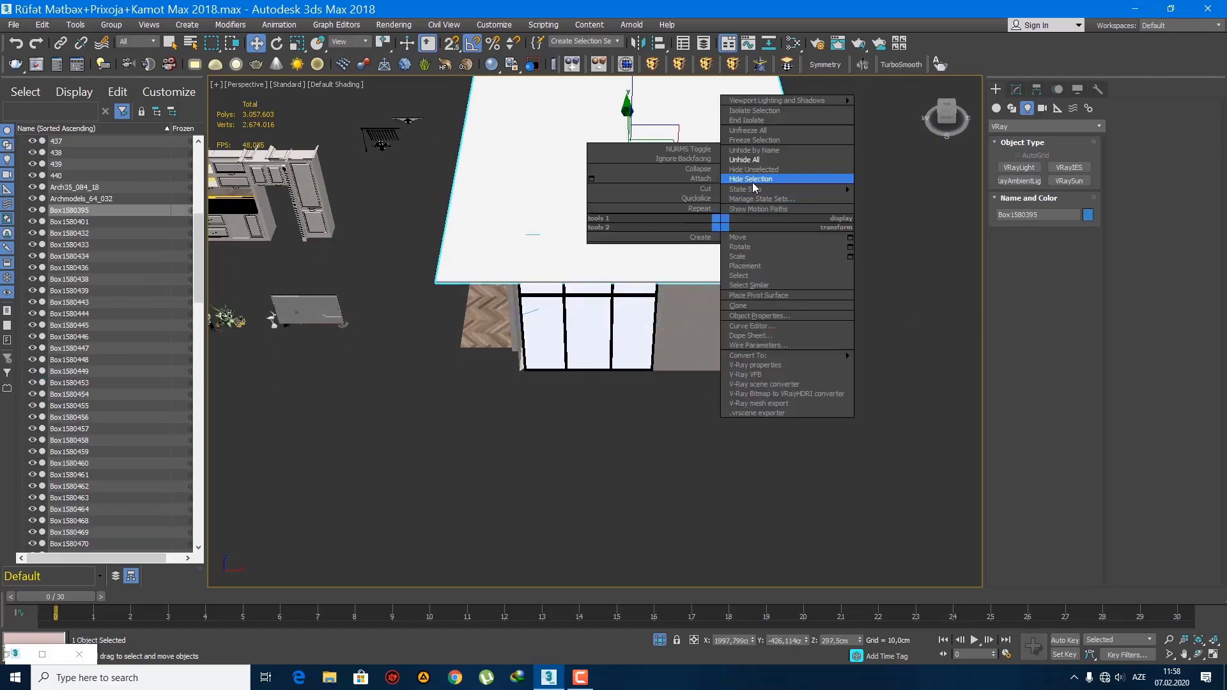
pyautogui.click(793, 178)
# - Select the upper cabinet cornice and try to close the opened kitchen group from it
pyautogui.click(647, 241)
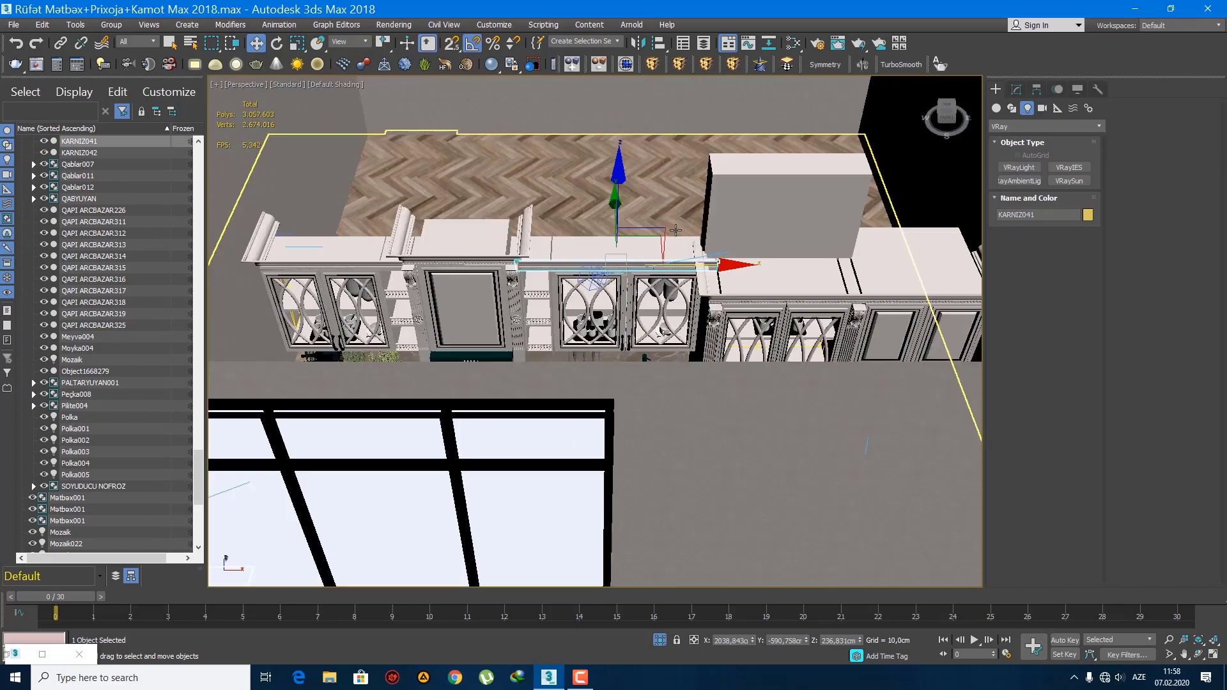
pyautogui.press('z')
pyautogui.click(114, 26)
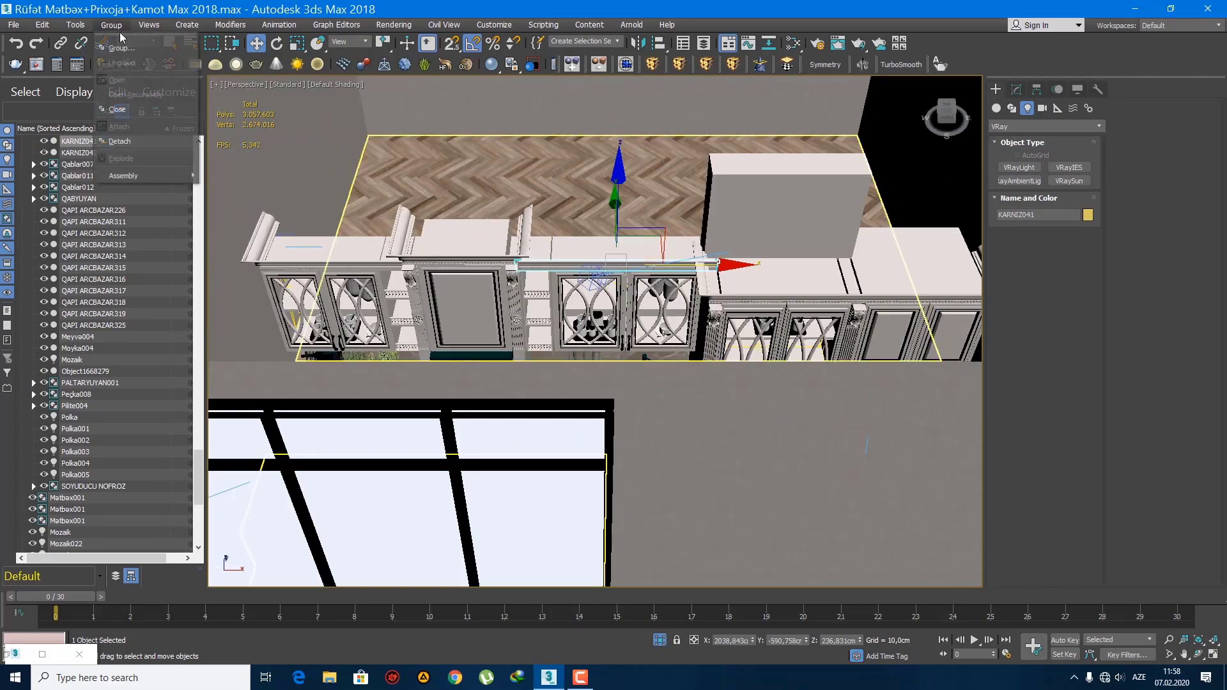
pyautogui.click(140, 109)
pyautogui.click(694, 402)
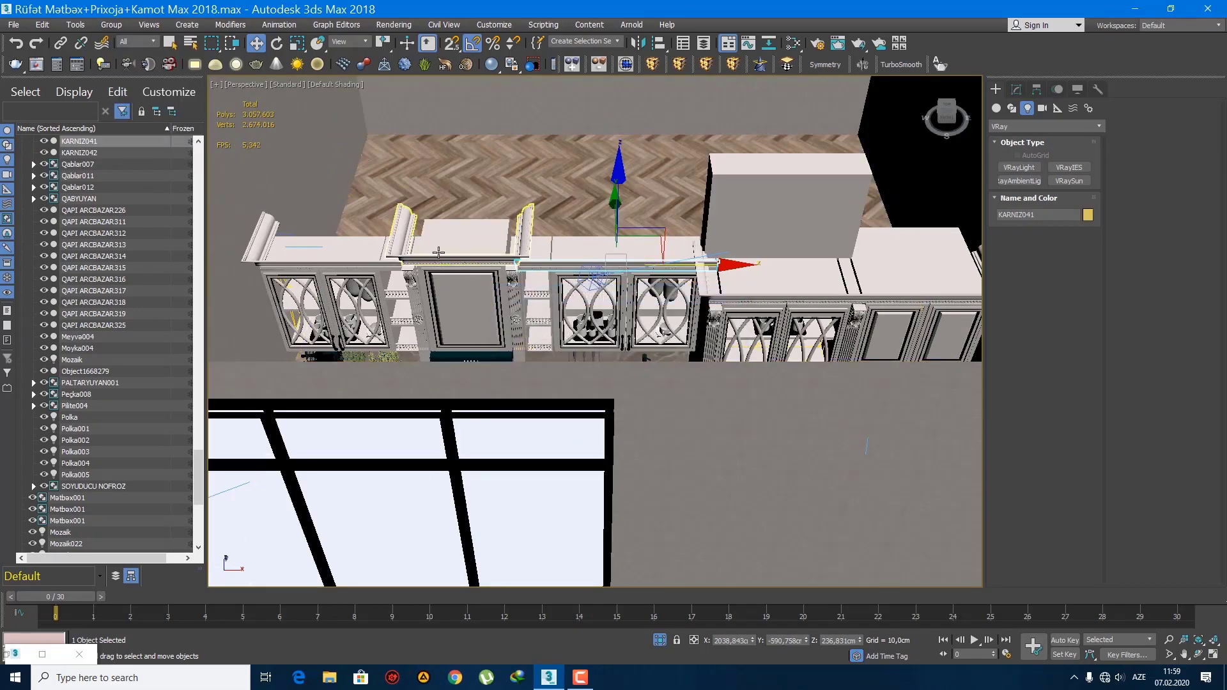
# - Select all scene objects, open their groups and close them again, leaving the Matbax kitchen group selected
pyautogui.click(444, 253)
pyautogui.hotkey('ctrl', 'a')
pyautogui.click(110, 25)
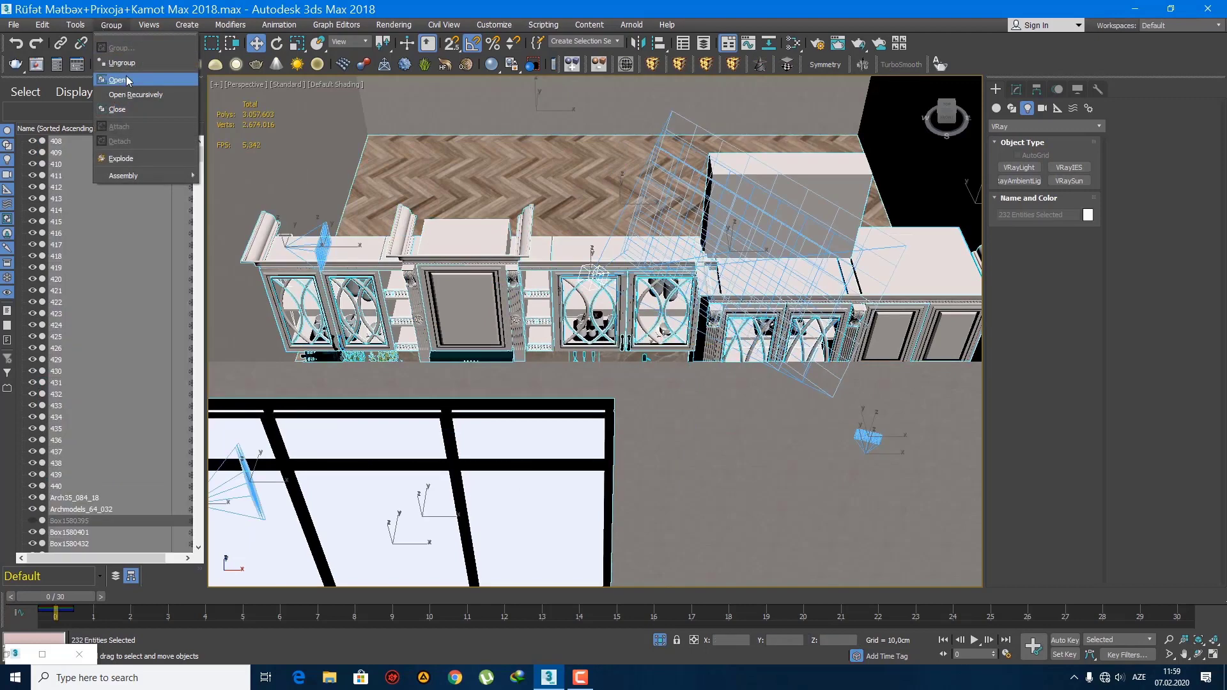
pyautogui.click(131, 80)
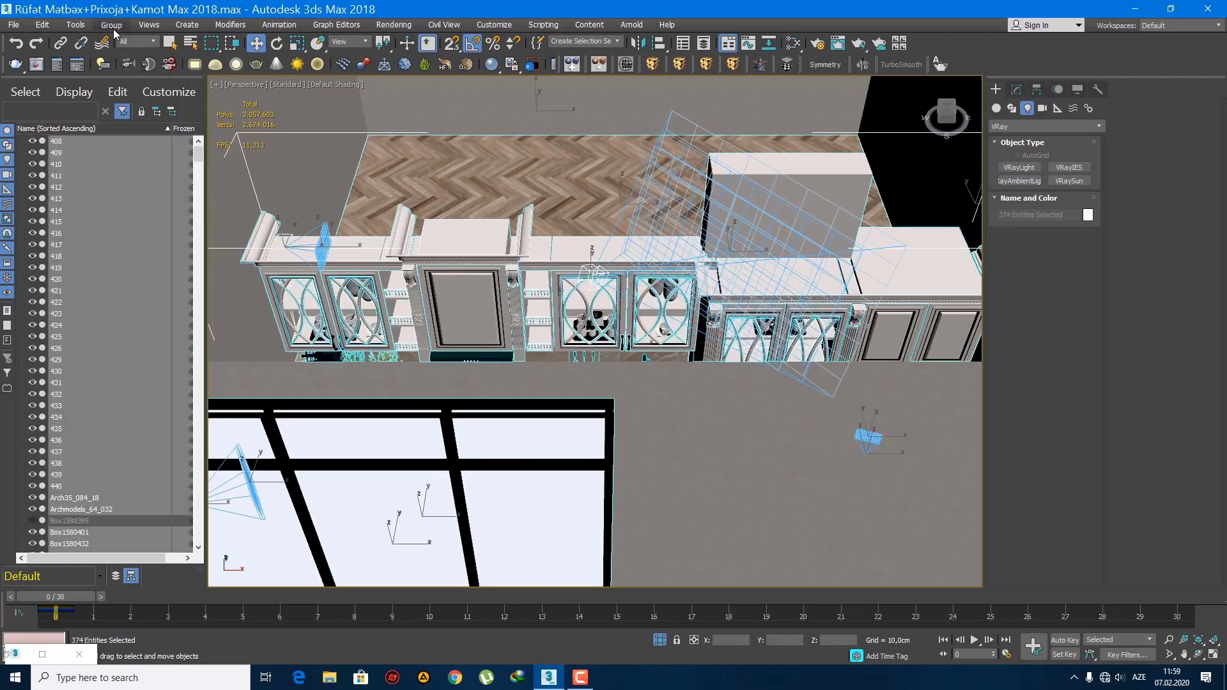
pyautogui.click(113, 28)
pyautogui.click(132, 108)
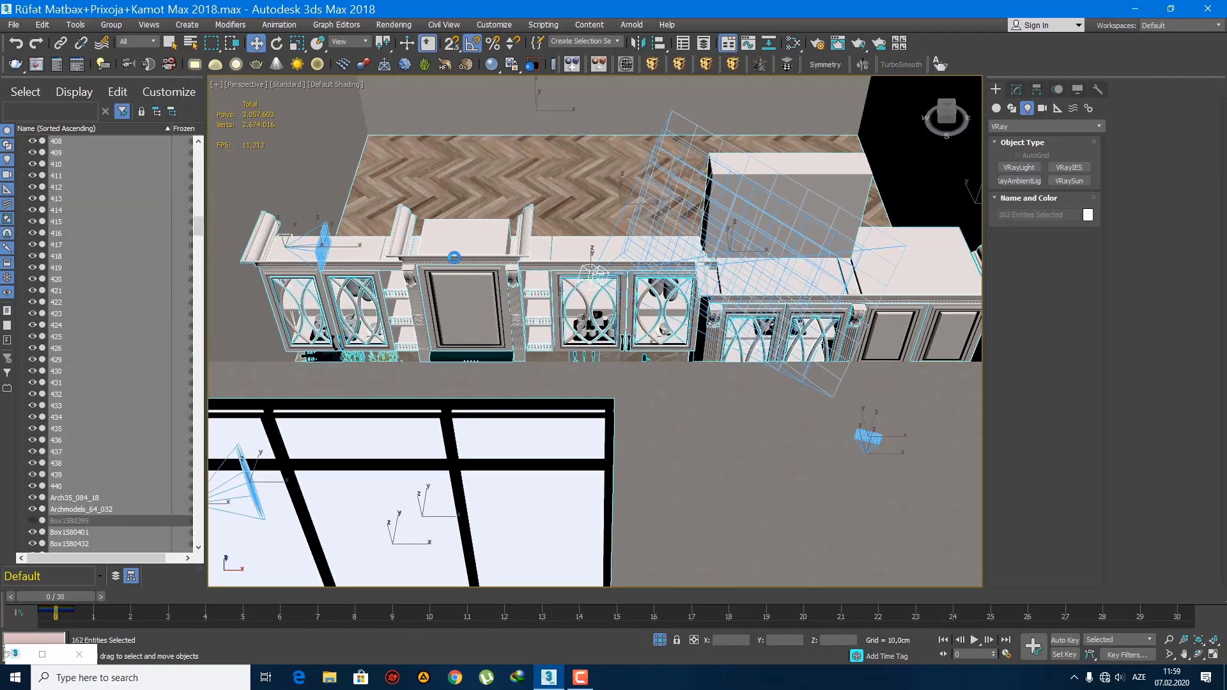
pyautogui.click(661, 339)
pyautogui.keyDown('alt'); pyautogui.moveTo(659, 338); pyautogui.dragTo(650, 416, button='middle'); pyautogui.keyUp('alt')
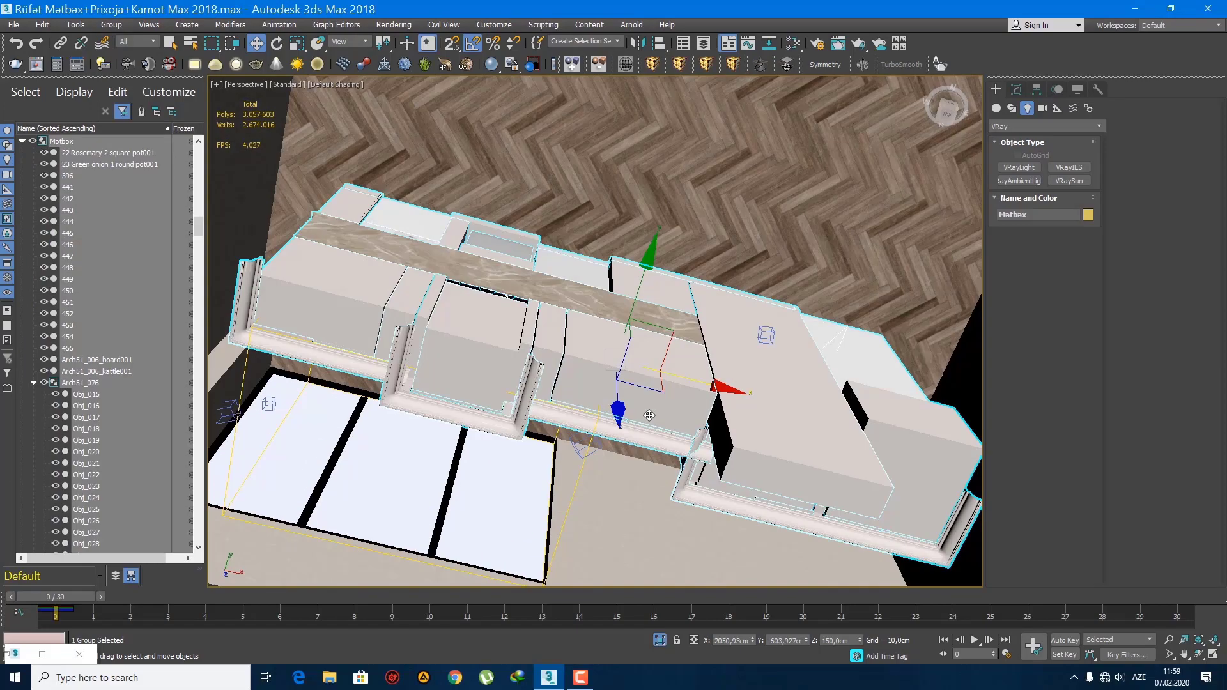
# - Move the Matbax kitchen group from the window wall to the inside of the room, over the parquet floor
pyautogui.moveTo(665, 338); pyautogui.dragTo(735, 99)
pyautogui.moveTo(657, 255); pyautogui.dragTo(550, 416, button='middle')
pyautogui.keyDown('alt'); pyautogui.moveTo(549, 416); pyautogui.dragTo(604, 313, button='middle'); pyautogui.keyUp('alt')
pyautogui.scroll(-3, 582, 382)
pyautogui.keyDown('alt'); pyautogui.moveTo(604, 313); pyautogui.dragTo(582, 338, button='middle'); pyautogui.keyUp('alt')
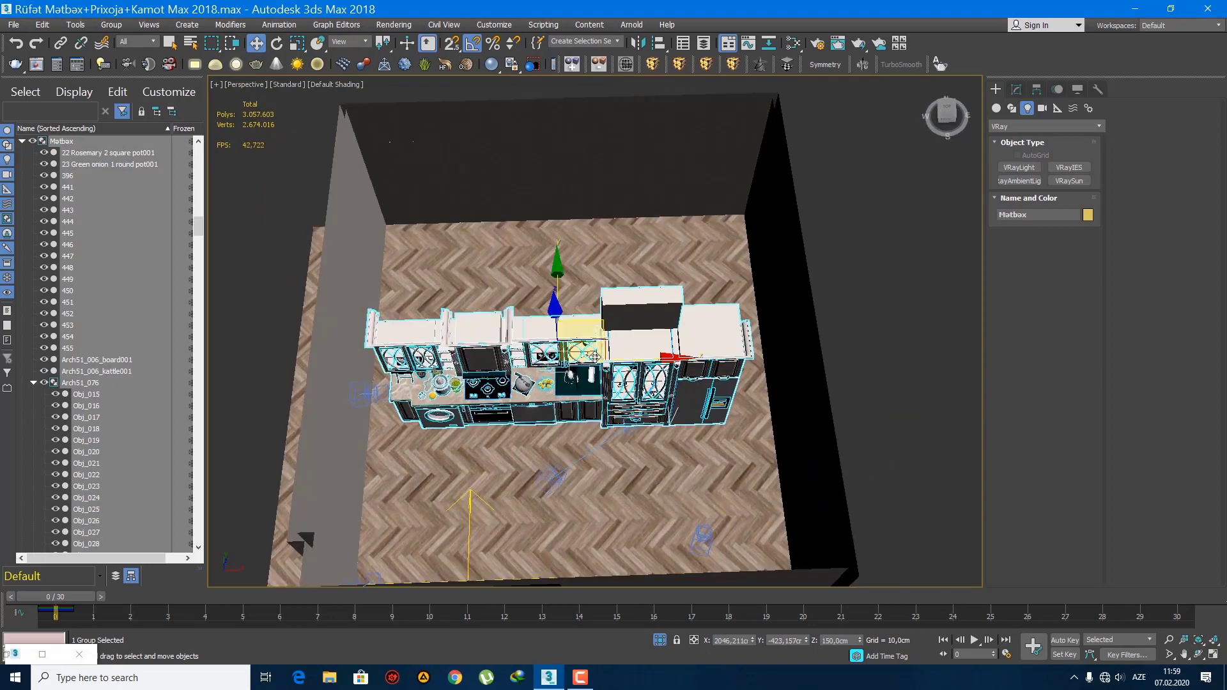
# - In the Top view, move the kitchen group back until its rear side sits against the room's back wall
pyautogui.scroll(4, 588, 345)
pyautogui.press('t')
pyautogui.moveTo(585, 400); pyautogui.dragTo(566, 434, button='middle')
pyautogui.scroll(-6, 569, 428)
pyautogui.scroll(3, 580, 395)
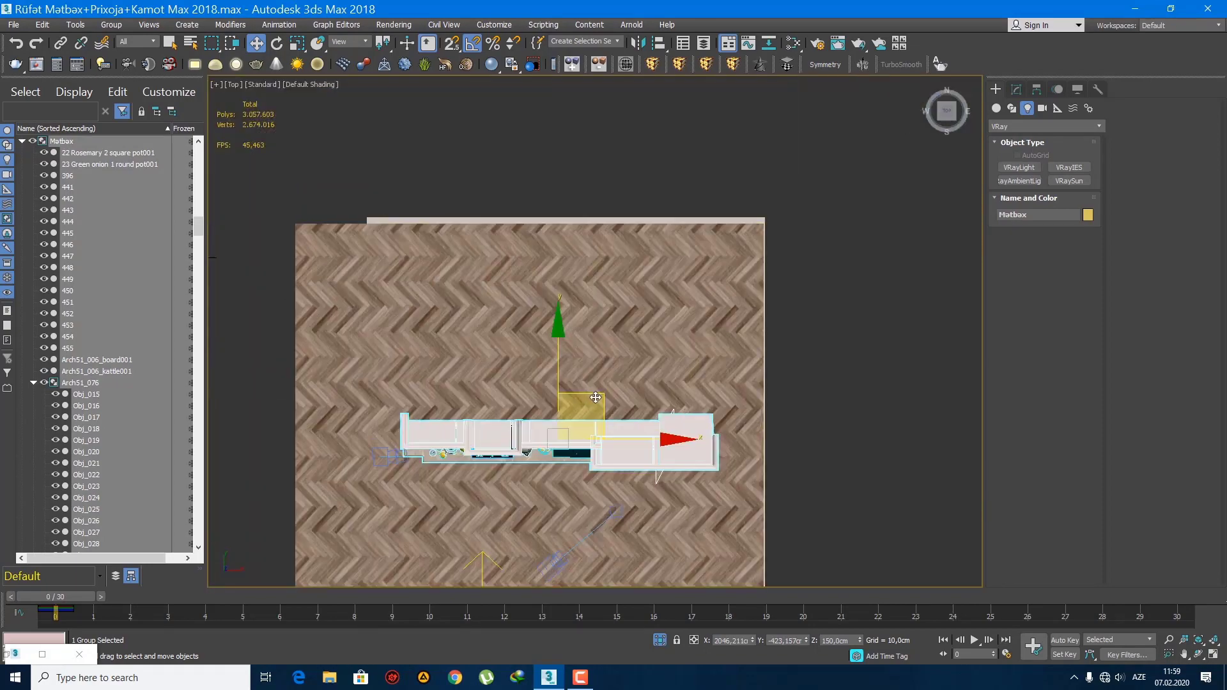
pyautogui.moveTo(599, 397); pyautogui.dragTo(641, 228)
pyautogui.scroll(8, 641, 228)
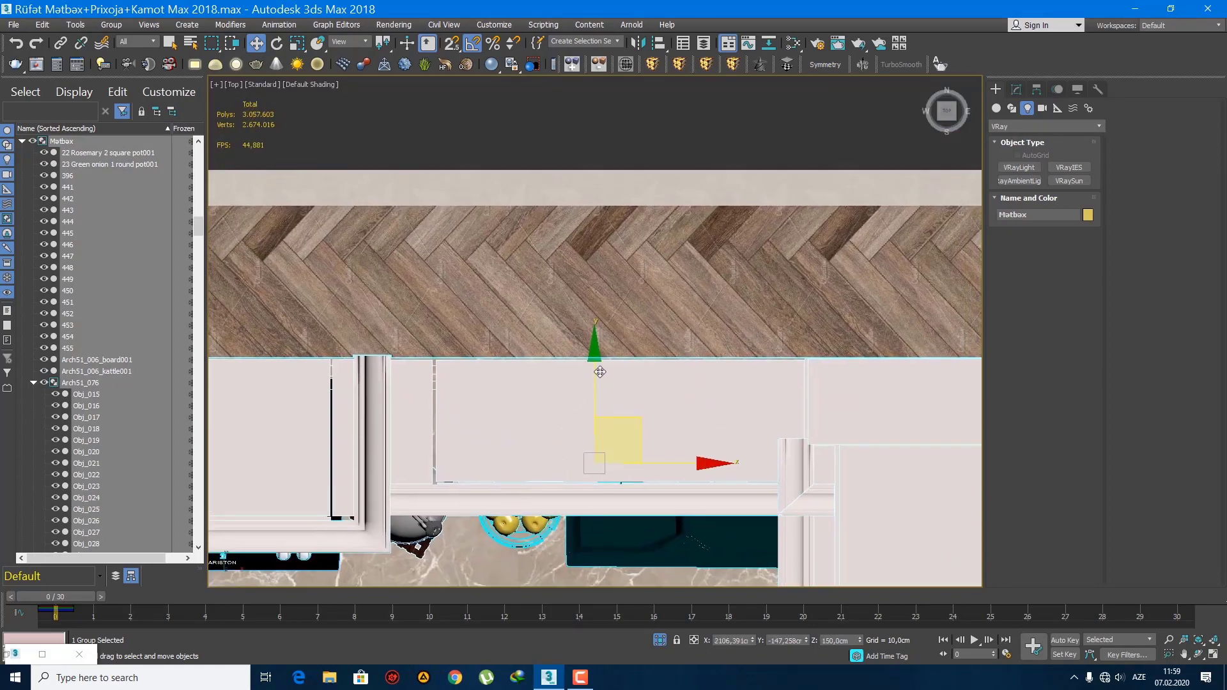
pyautogui.moveTo(605, 315); pyautogui.dragTo(584, 185)
pyautogui.scroll(3, 586, 255)
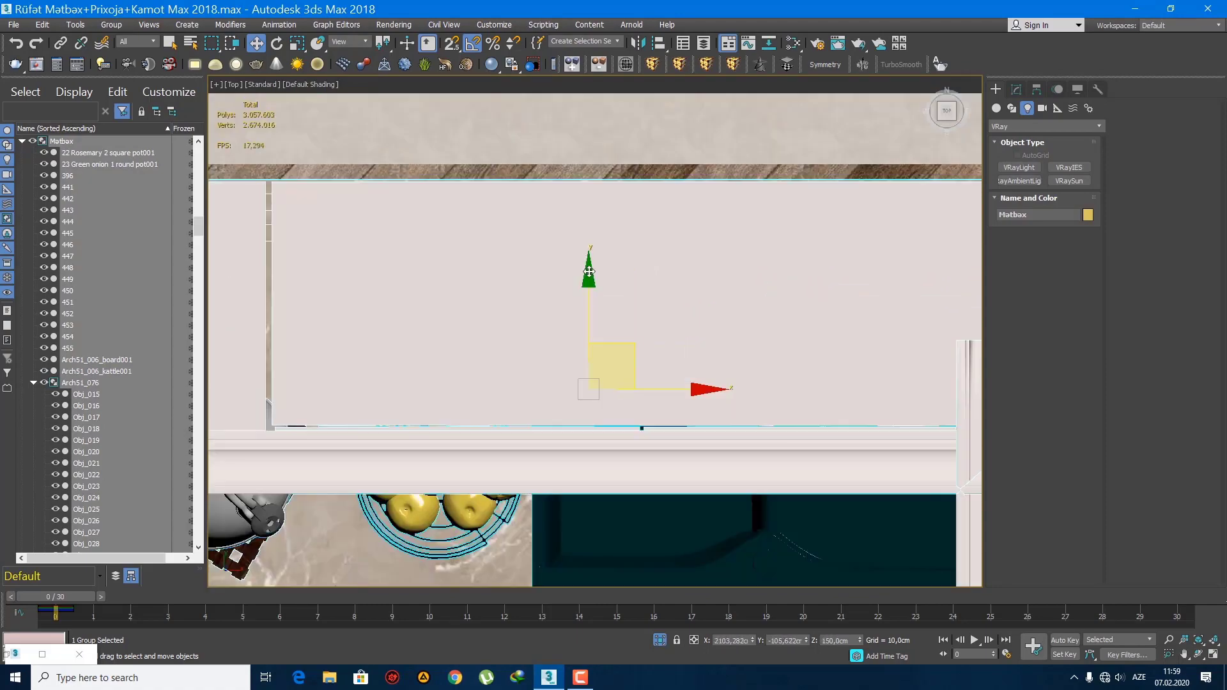
pyautogui.moveTo(589, 300); pyautogui.dragTo(593, 285)
# - Move the kitchen group along X to the side wall at the refrigerator end
pyautogui.scroll(-5, 597, 341)
pyautogui.moveTo(623, 351); pyautogui.dragTo(626, 354, button='middle')
pyautogui.scroll(-3, 594, 345)
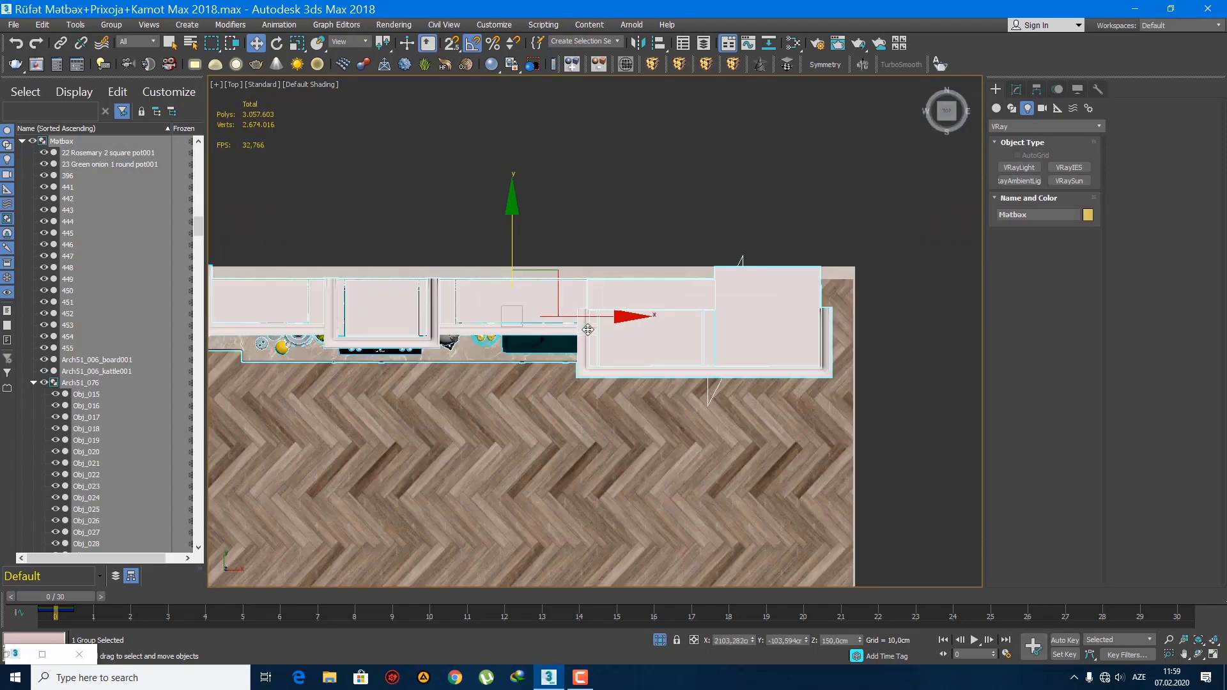
pyautogui.moveTo(597, 316); pyautogui.dragTo(624, 325)
pyautogui.scroll(-4, 608, 371)
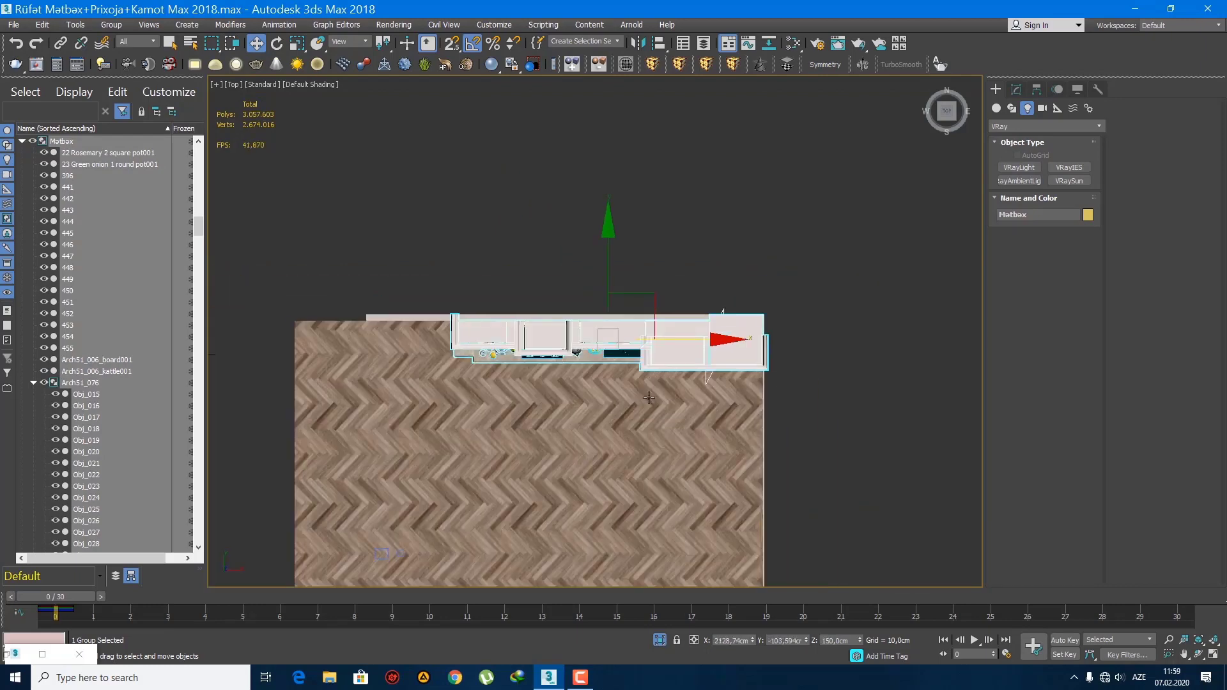
# - In the Perspective view, shift the kitchen group along X away from the refrigerator-side wall by about 8.5 cm
pyautogui.press('p')
pyautogui.keyDown('alt'); pyautogui.moveTo(609, 371); pyautogui.dragTo(532, 299, button='middle'); pyautogui.keyUp('alt')
pyautogui.press('q')
pyautogui.scroll(4, 618, 307)
pyautogui.scroll(3, 611, 316)
pyautogui.press('w')
pyautogui.moveTo(526, 295); pyautogui.dragTo(515, 299)
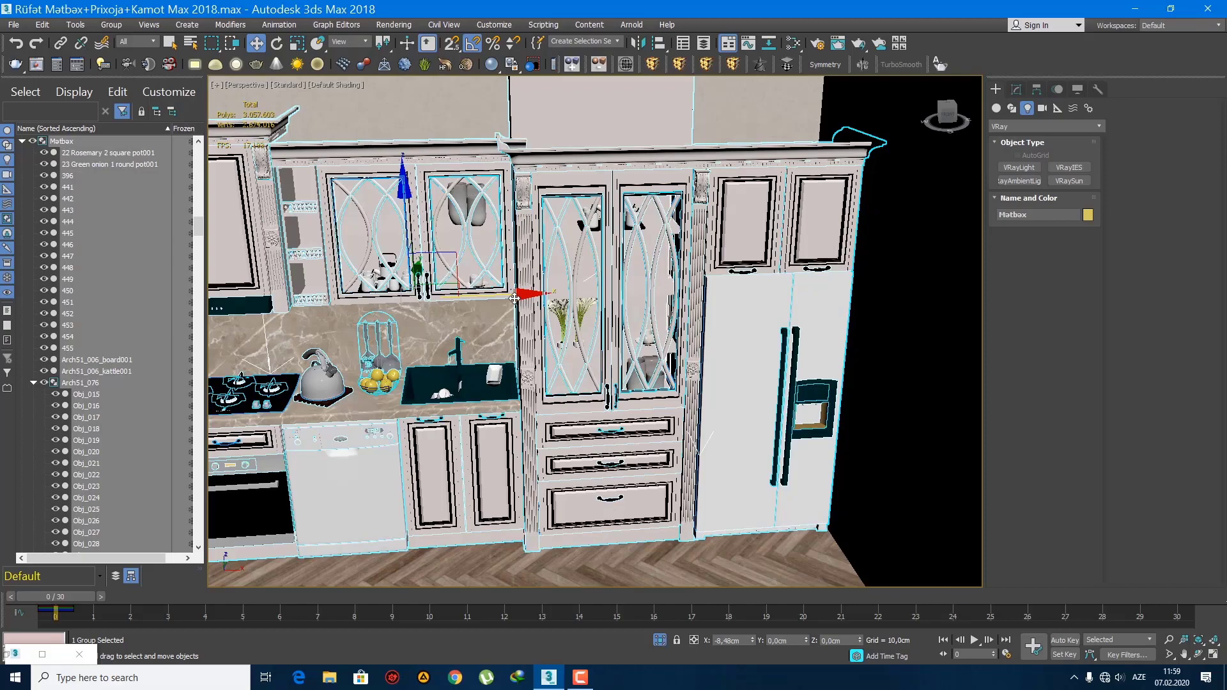
# - Examine the placed kitchen's fit against the back wall, side wall and floor
pyautogui.moveTo(536, 306); pyautogui.dragTo(626, 292, button='middle')
pyautogui.scroll(-5, 696, 309)
pyautogui.scroll(3, 706, 320)
pyautogui.press('q')
pyautogui.scroll(3, 667, 317)
pyautogui.scroll(-6, 655, 329)
pyautogui.scroll(3, 570, 337)
pyautogui.moveTo(626, 291)
pyautogui.keyDown('alt'); pyautogui.mouseDown(button='middle')
pyautogui.moveTo(602, 282)
pyautogui.moveTo(643, 297)
pyautogui.mouseUp(button='middle'); pyautogui.keyUp('alt')
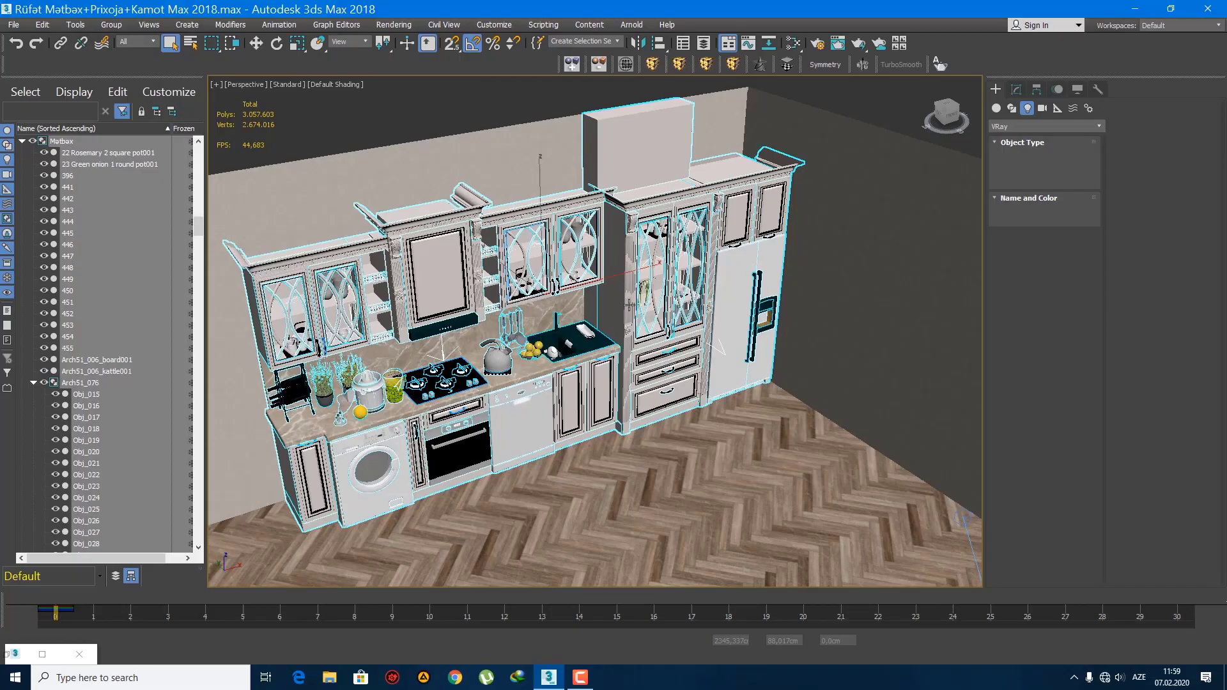
# - Open the Matbax group for editing around the range hood cabinet
pyautogui.scroll(3, 478, 256)
pyautogui.moveTo(478, 256)
pyautogui.mouseDown(button='middle')
pyautogui.moveTo(519, 299)
pyautogui.moveTo(480, 271)
pyautogui.mouseUp(button='middle')
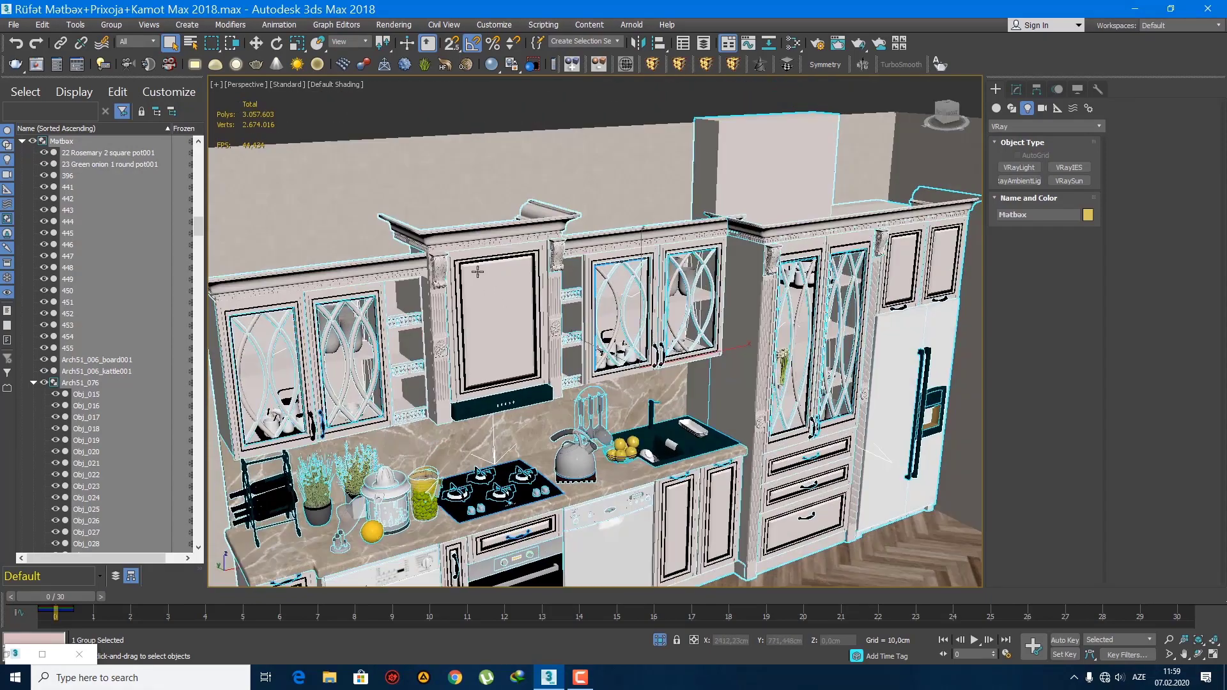
pyautogui.scroll(4, 476, 274)
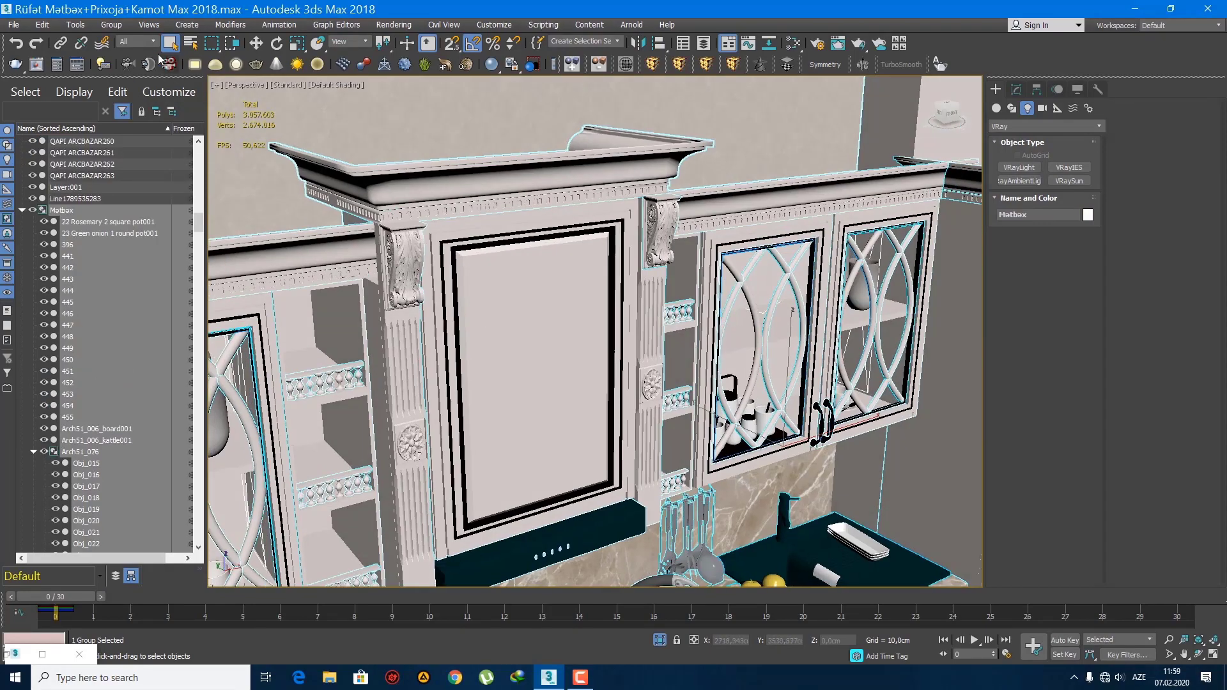
pyautogui.click(112, 25)
pyautogui.click(125, 78)
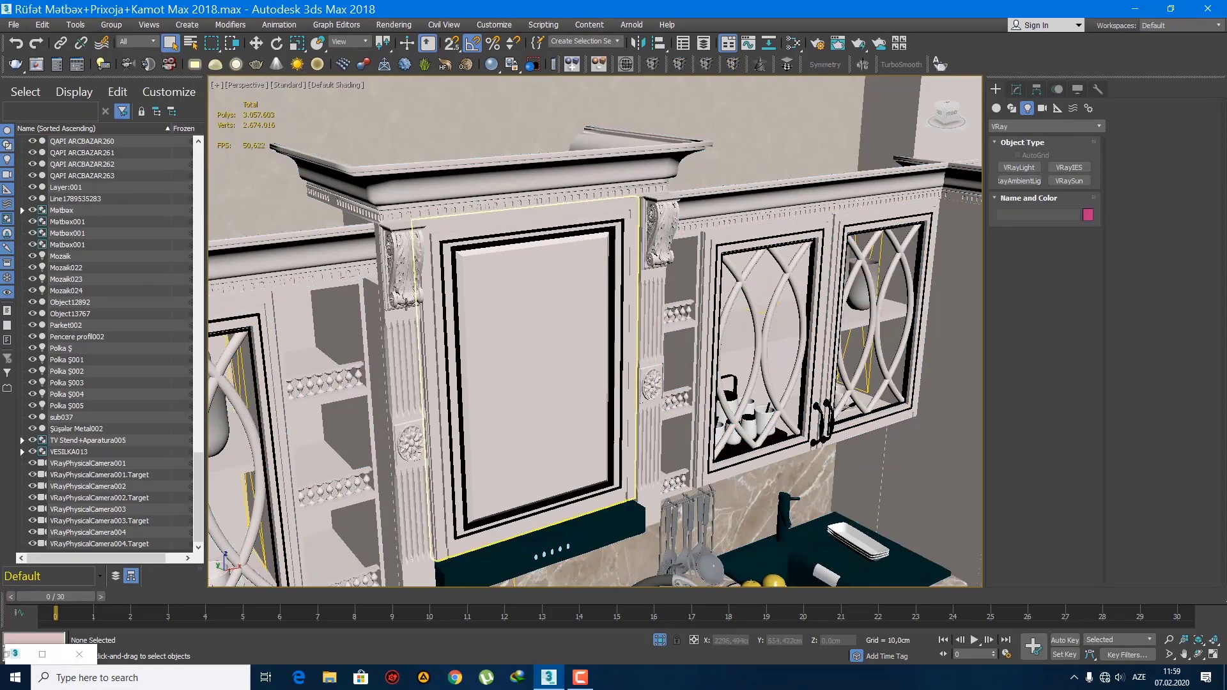
# - Select the range hood cabinet's two carved pilasters, box body and cornice together
pyautogui.click(405, 292)
pyautogui.keyDown('ctrl'); pyautogui.click(664, 226); pyautogui.keyUp('ctrl')
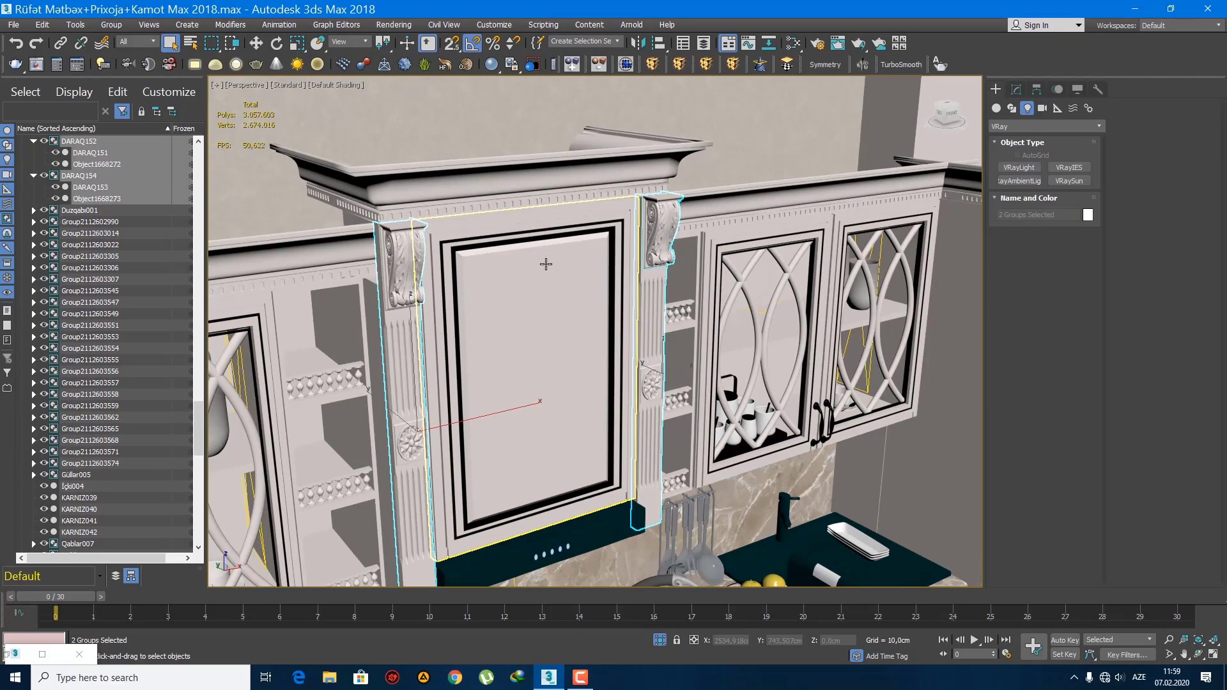
pyautogui.keyDown('alt'); pyautogui.moveTo(547, 260); pyautogui.dragTo(416, 211, button='middle'); pyautogui.keyUp('alt')
pyautogui.keyDown('ctrl'); pyautogui.click(417, 192); pyautogui.keyUp('ctrl')
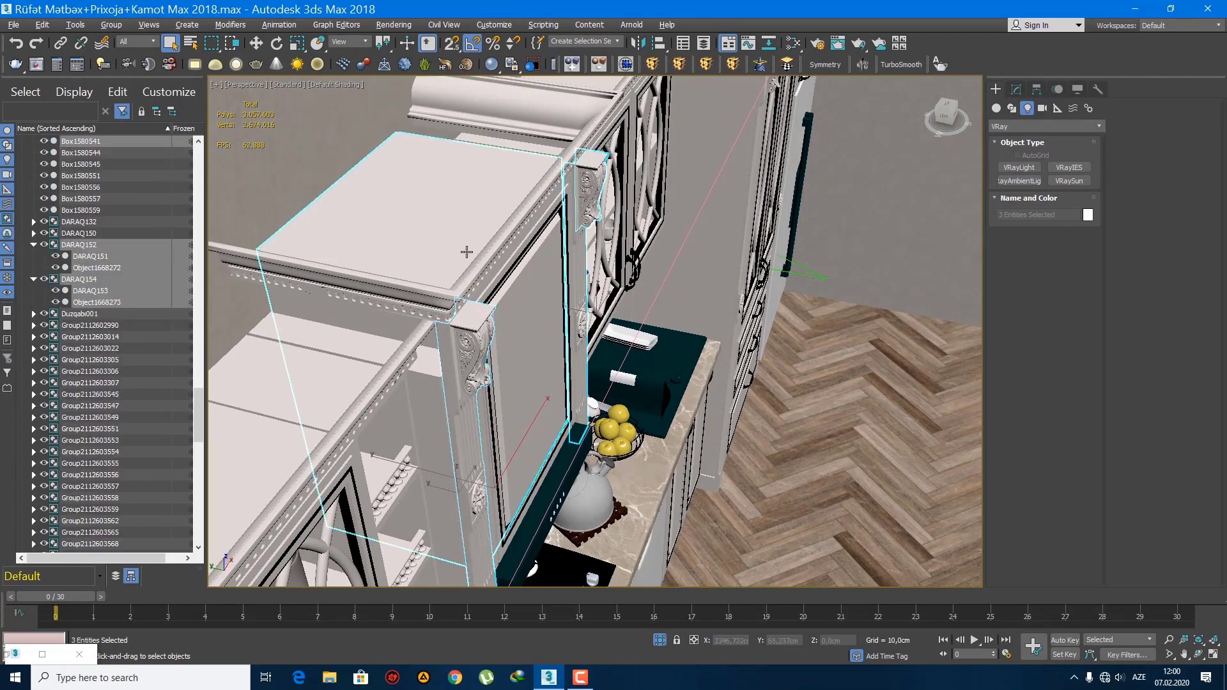
pyautogui.keyDown('alt'); pyautogui.moveTo(466, 252); pyautogui.dragTo(436, 191, button='middle'); pyautogui.keyUp('alt')
pyautogui.keyDown('ctrl'); pyautogui.click(437, 189); pyautogui.keyUp('ctrl')
pyautogui.moveTo(480, 253); pyautogui.dragTo(466, 198, button='middle')
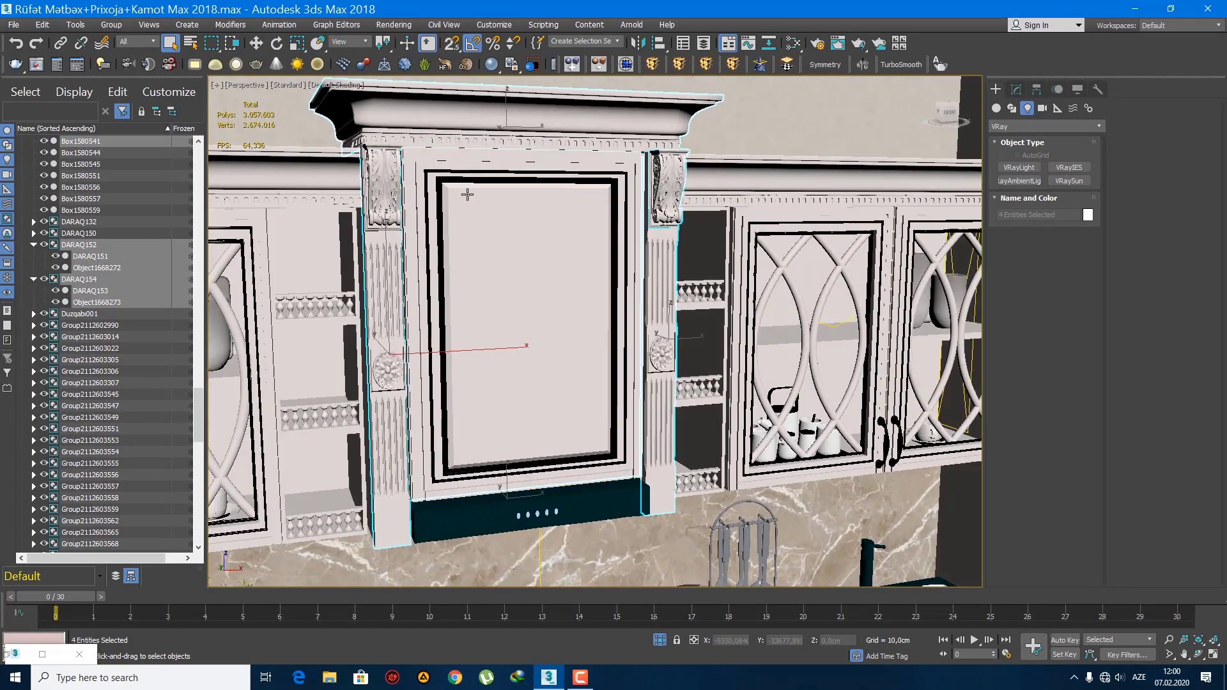
# - Try rotating a copy of the hood cabinet parts by 90° and moving it out into the room
pyautogui.scroll(-10, 548, 288)
pyautogui.press('w')
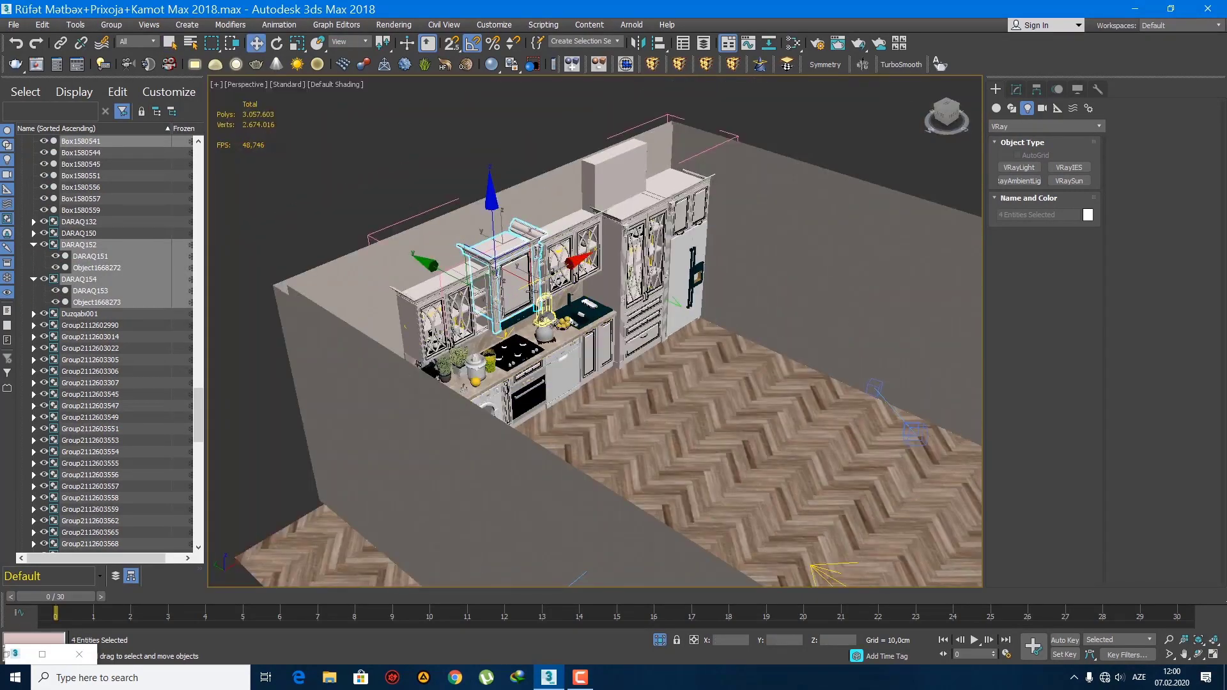
pyautogui.scroll(3, 551, 295)
pyautogui.press('e')
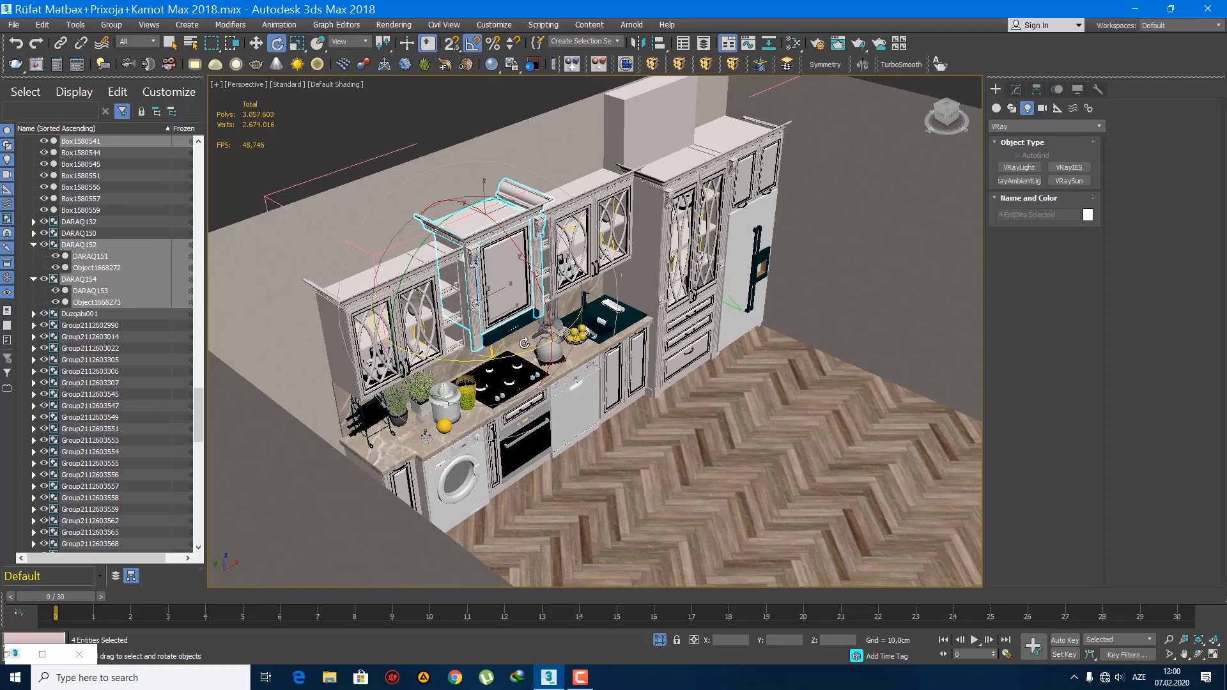
pyautogui.keyDown('shift'); pyautogui.moveTo(533, 352); pyautogui.dragTo(569, 346); pyautogui.keyUp('shift')
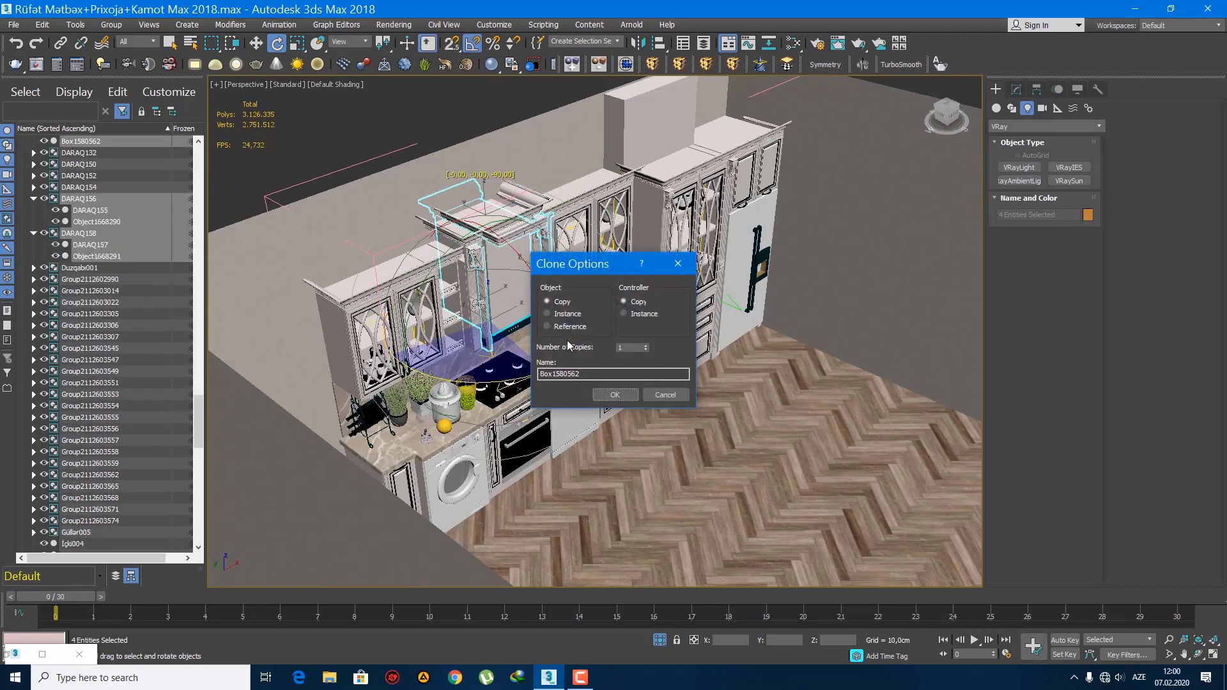
pyautogui.click(615, 395)
pyautogui.press('w')
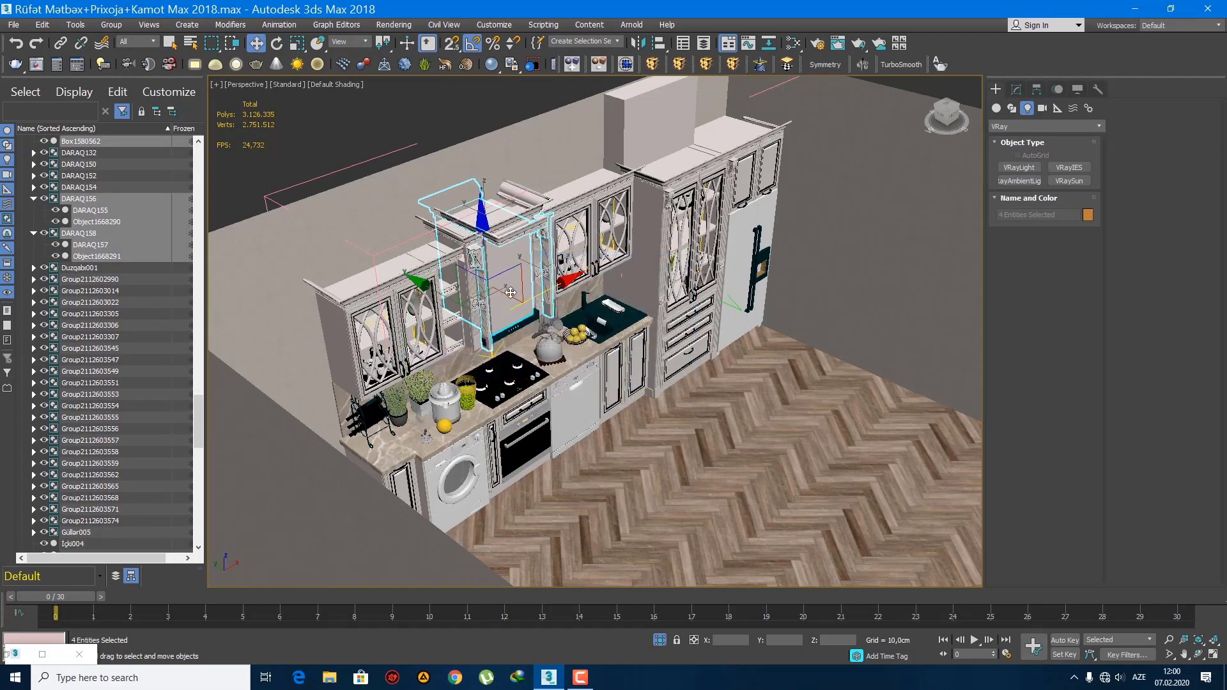
pyautogui.moveTo(551, 319)
pyautogui.mouseDown()
pyautogui.moveTo(735, 368)
pyautogui.moveTo(716, 360)
pyautogui.mouseUp()
pyautogui.hotkey('ctrl', 'z')
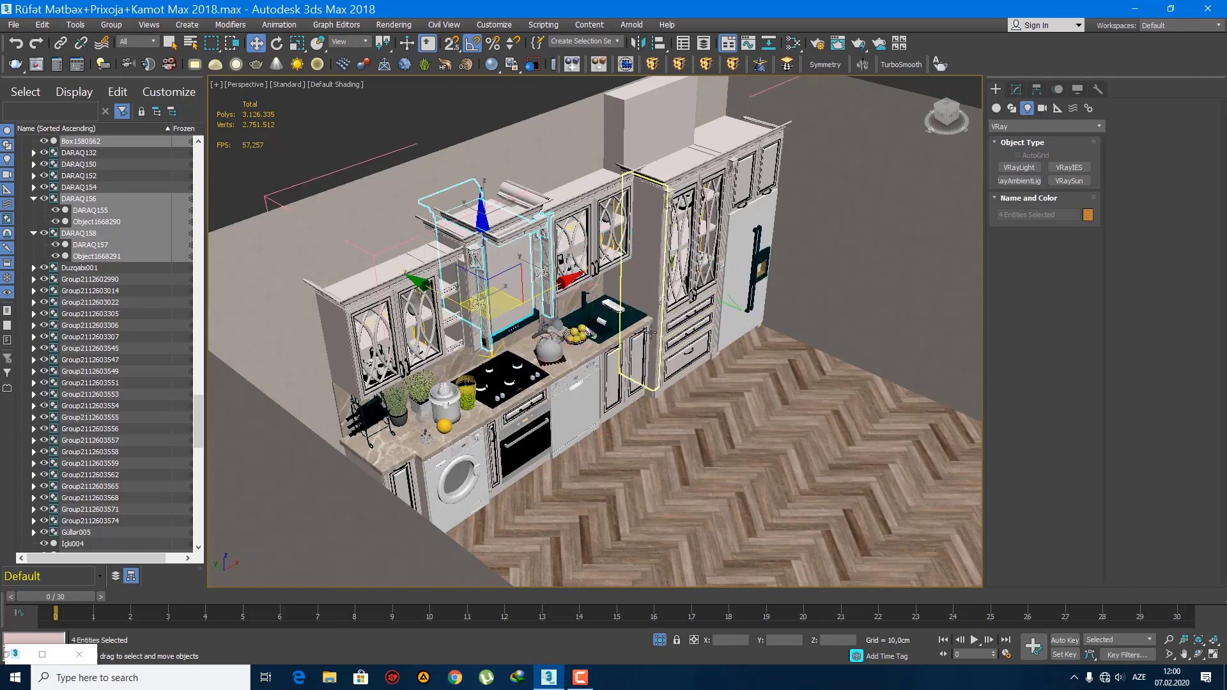
pyautogui.hotkey('ctrl', 'z')
# - Try a copy of the hood cabinet parts rotated 90° with the selection center as the transform center
pyautogui.click(386, 46)
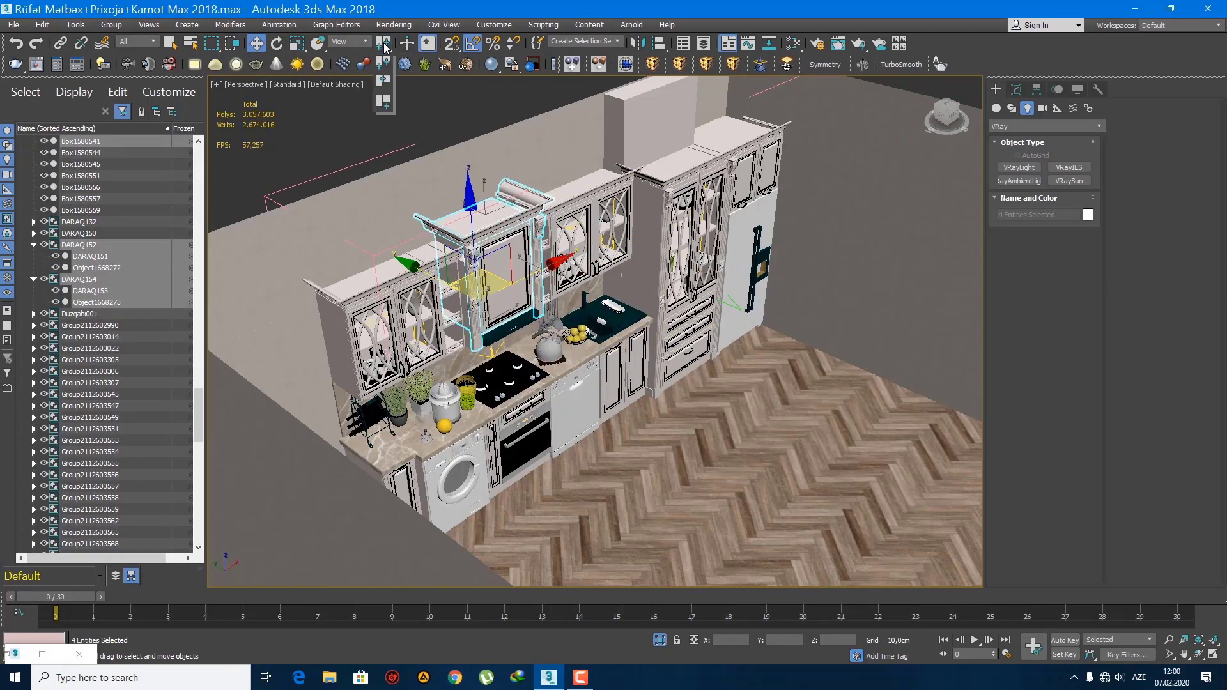
pyautogui.click(384, 81)
pyautogui.scroll(3, 554, 330)
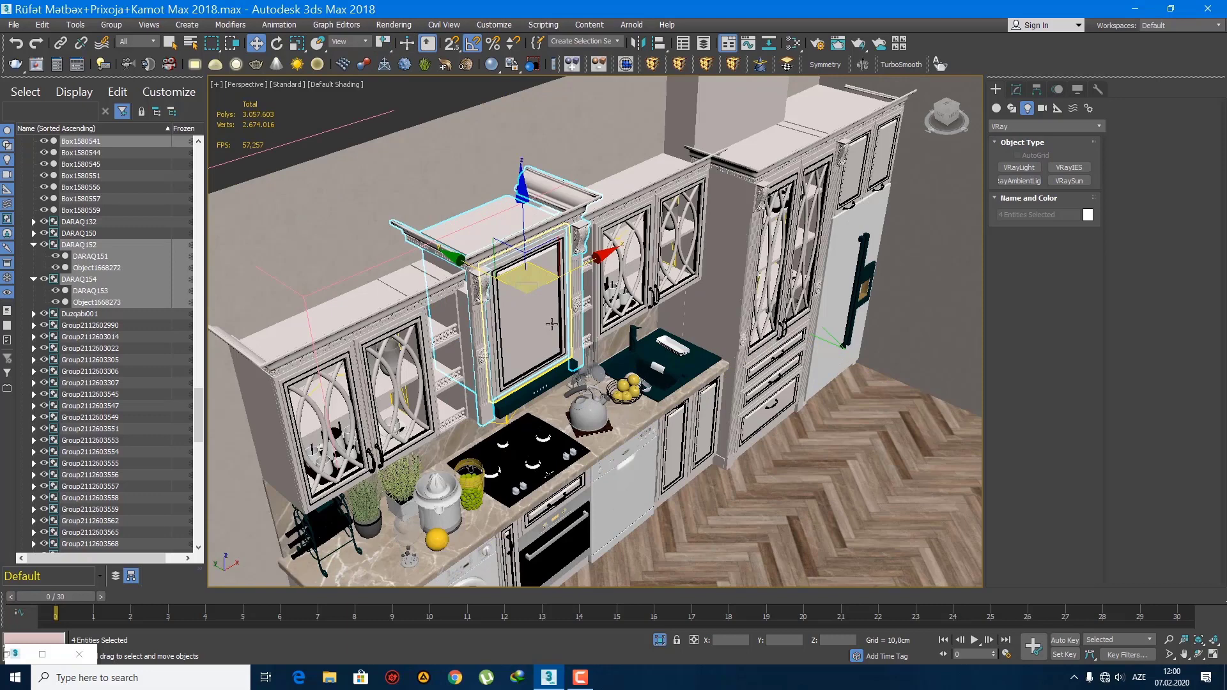
pyautogui.press('e')
pyautogui.moveTo(535, 417); pyautogui.dragTo(519, 411)
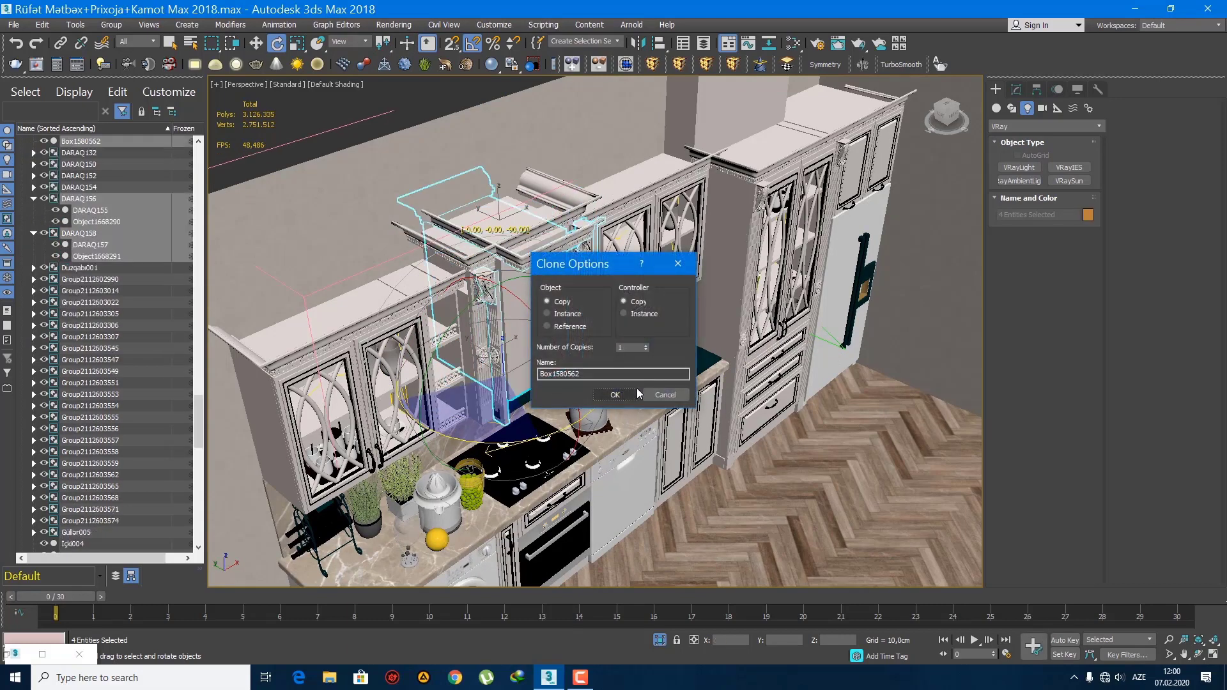
pyautogui.click(676, 394)
# - Use the shared selection center as the pivot and make one rotated copy of the hood cabinet parts
pyautogui.moveTo(383, 50); pyautogui.dragTo(386, 86)
pyautogui.moveTo(569, 346)
pyautogui.mouseDown()
pyautogui.moveTo(535, 355)
pyautogui.moveTo(649, 365)
pyautogui.mouseUp()
pyautogui.hotkey('ctrl', 'z')
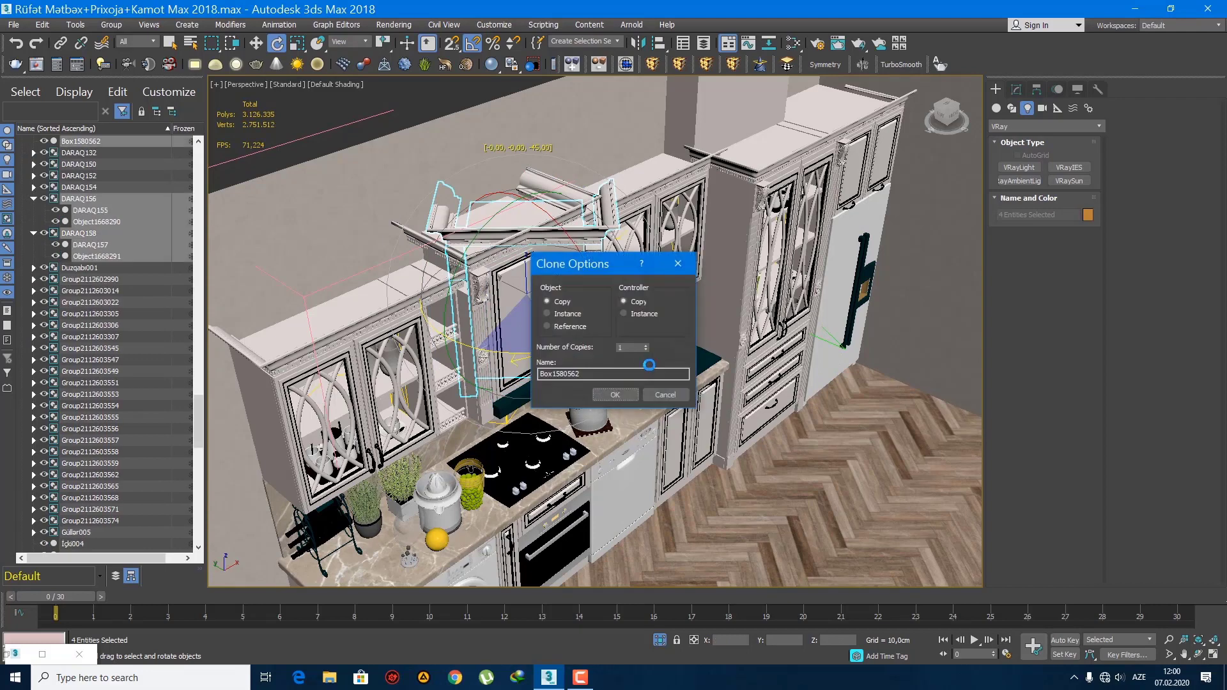
pyautogui.click(626, 396)
pyautogui.press('w')
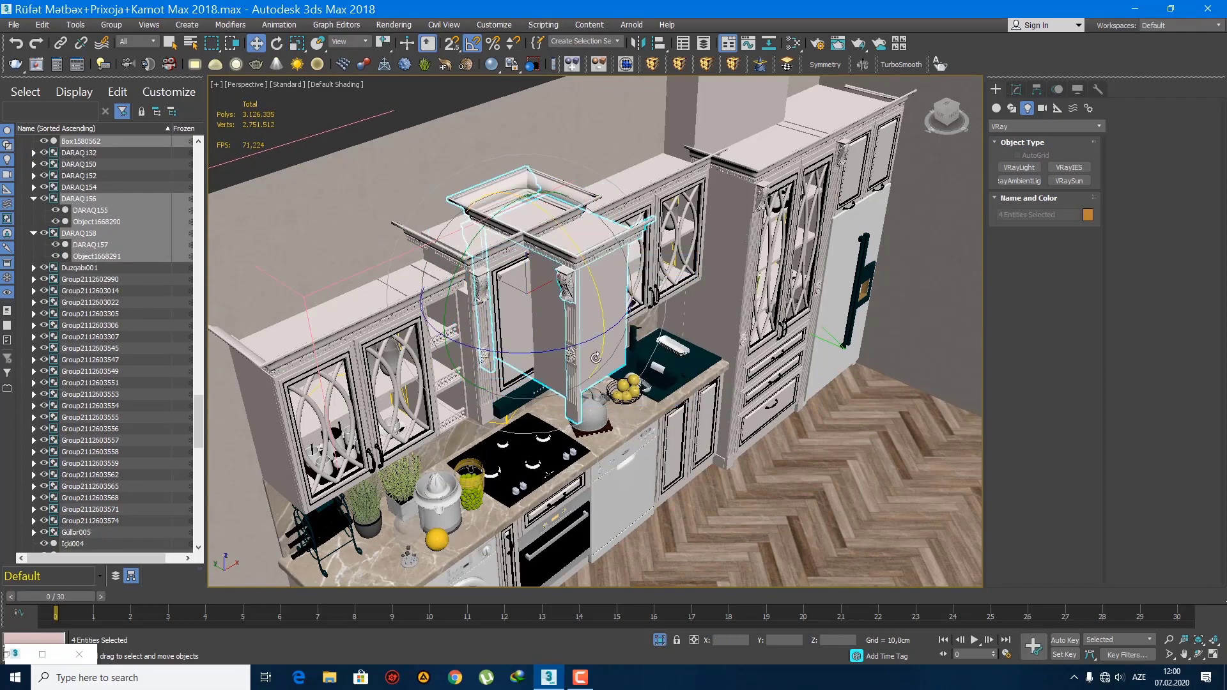
# - Move the rotated hood cabinet copy along the kitchen run to the open space beyond the refrigerator
pyautogui.moveTo(549, 273); pyautogui.dragTo(826, 315)
pyautogui.moveTo(826, 315)
pyautogui.mouseDown(button='middle')
pyautogui.moveTo(675, 327)
pyautogui.moveTo(645, 310)
pyautogui.mouseUp(button='middle')
pyautogui.scroll(-4, 645, 310)
pyautogui.moveTo(667, 294); pyautogui.dragTo(779, 270)
pyautogui.scroll(5, 779, 269)
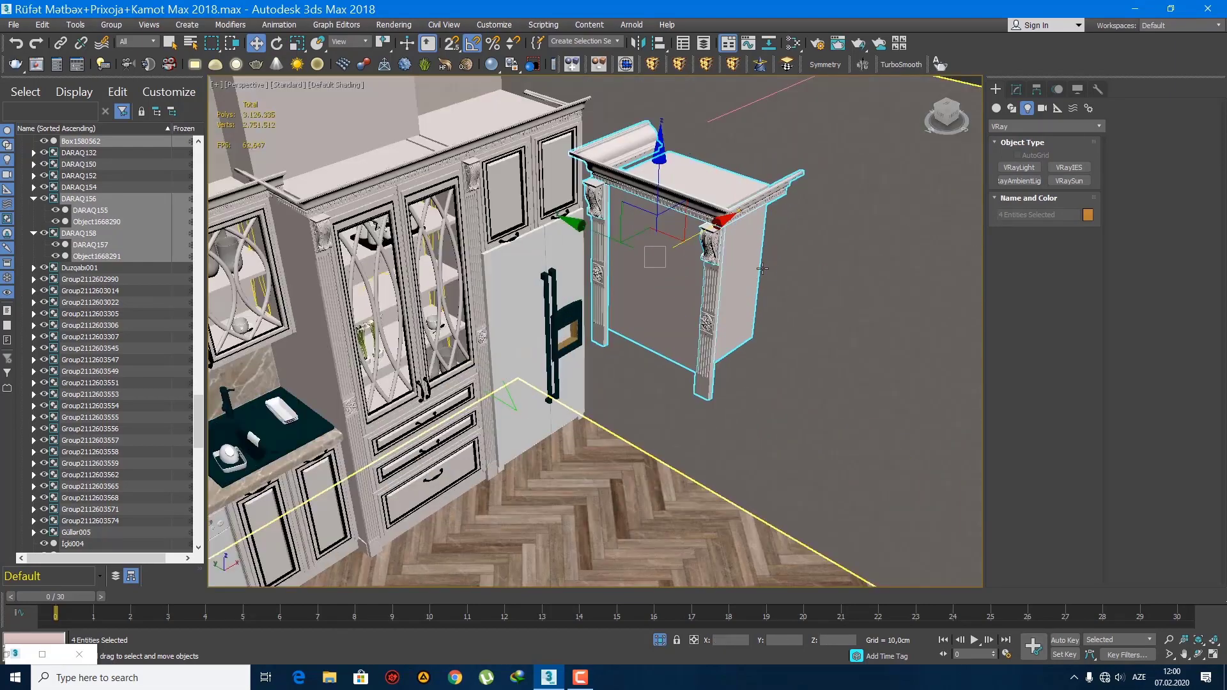
# - Add the TV panel outside the room to the selection and isolate it with the rotated cabinet copy
pyautogui.moveTo(780, 270); pyautogui.dragTo(671, 326, button='middle')
pyautogui.keyDown('alt'); pyautogui.moveTo(671, 326); pyautogui.dragTo(659, 273, button='middle'); pyautogui.keyUp('alt')
pyautogui.scroll(-3, 638, 302)
pyautogui.scroll(-5, 659, 274)
pyautogui.scroll(2, 636, 342)
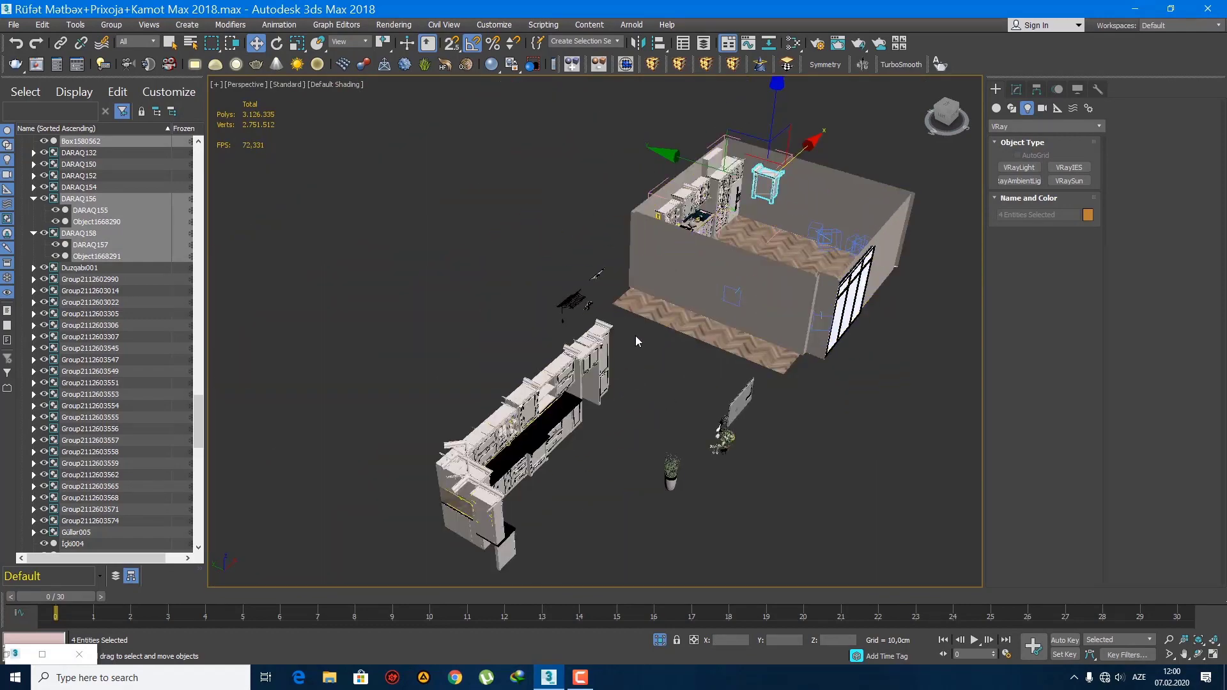
pyautogui.keyDown('alt'); pyautogui.moveTo(615, 330); pyautogui.dragTo(618, 376, button='middle'); pyautogui.keyUp('alt')
pyautogui.keyDown('ctrl'); pyautogui.click(613, 373); pyautogui.keyUp('ctrl')
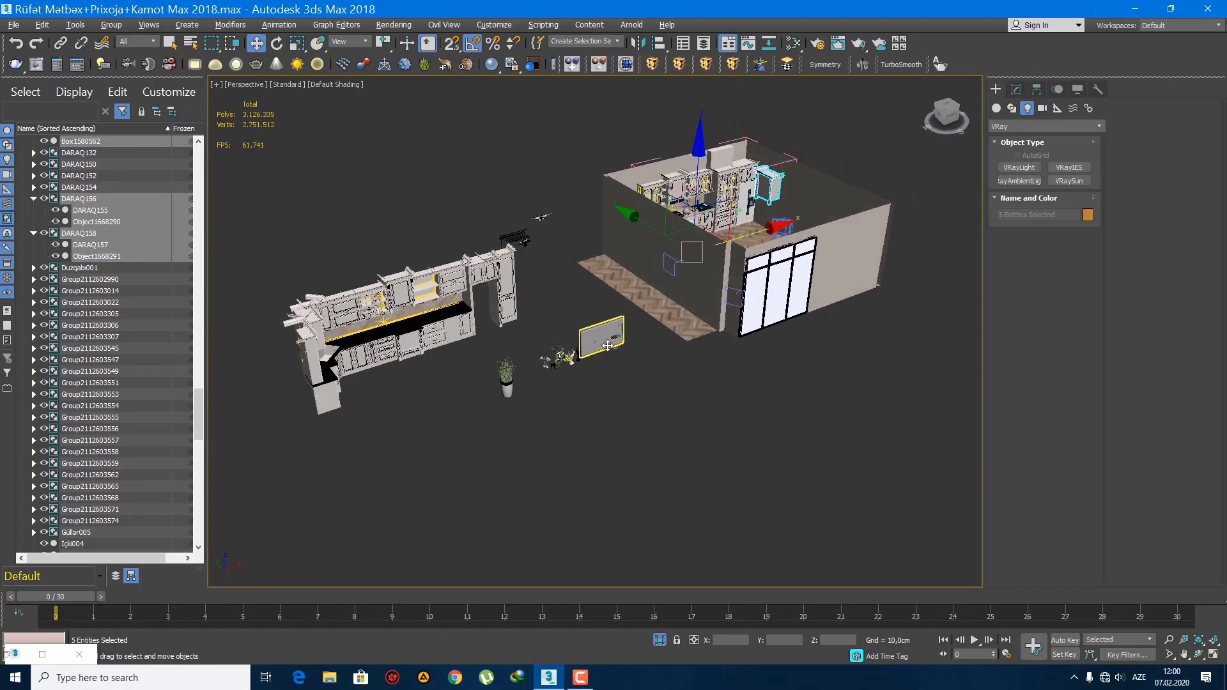
pyautogui.hotkey('alt', 'q')
# - Rotate the TV by 90° about the vertical axis and check it in the Left view
pyautogui.click(492, 435)
pyautogui.press('e')
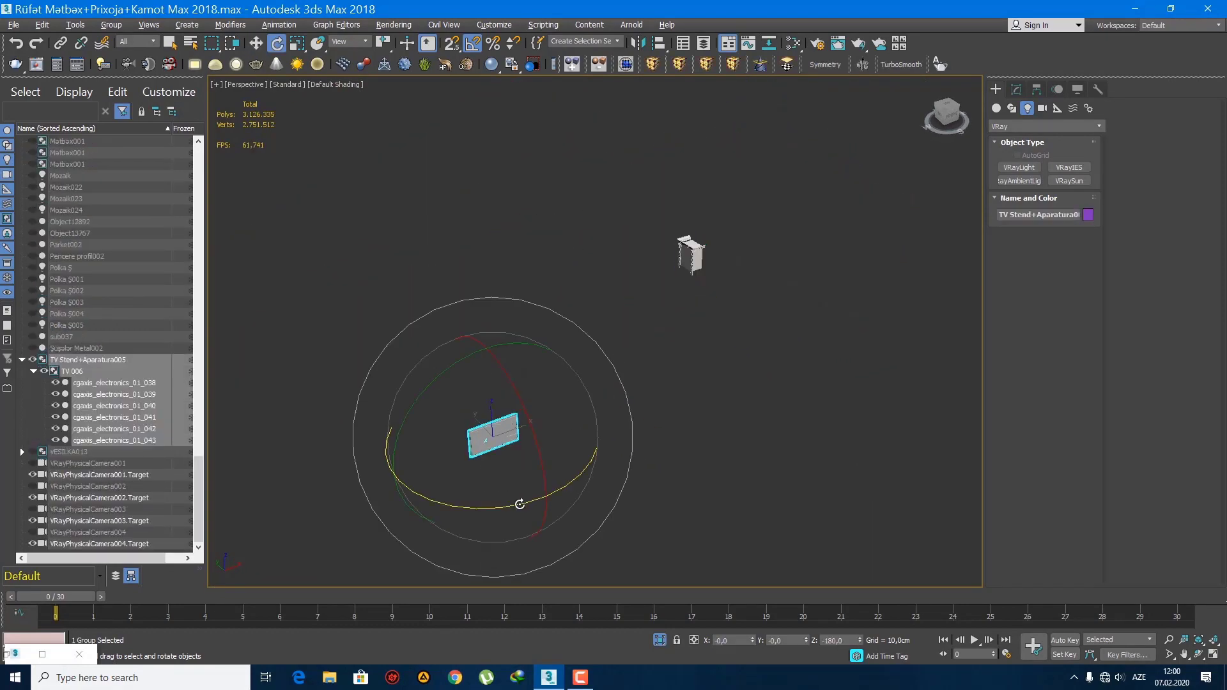
pyautogui.moveTo(519, 505); pyautogui.dragTo(534, 508)
pyautogui.press('l')
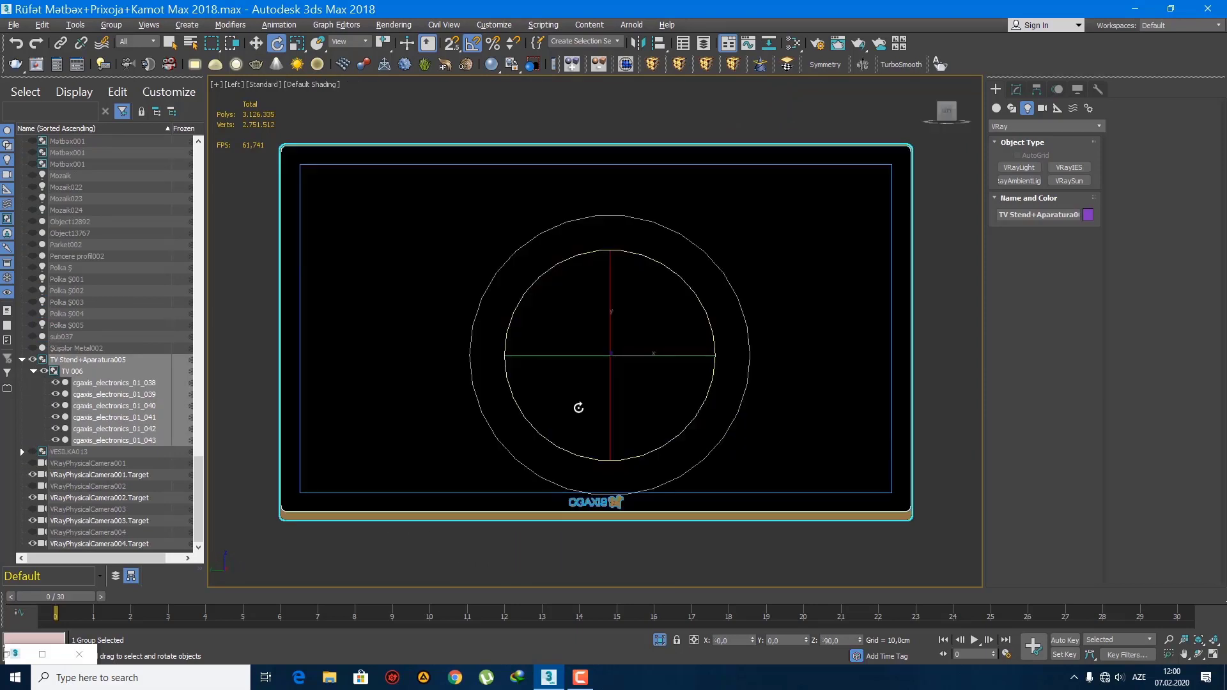
pyautogui.scroll(-2, 579, 400)
pyautogui.press('r')
pyautogui.scroll(-5, 630, 320)
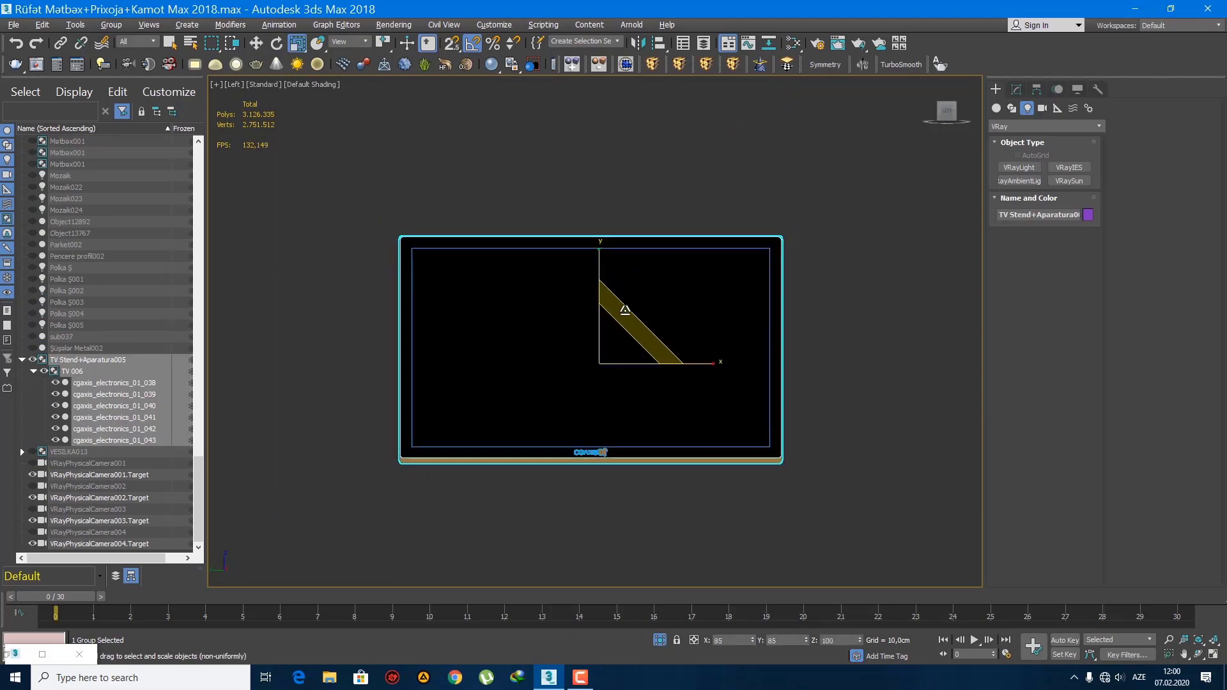
pyautogui.press('w')
# - Move the TV next to the cabinet copy, with its lower edge near the bottom of the pilasters
pyautogui.moveTo(672, 403); pyautogui.dragTo(807, 400, button='middle')
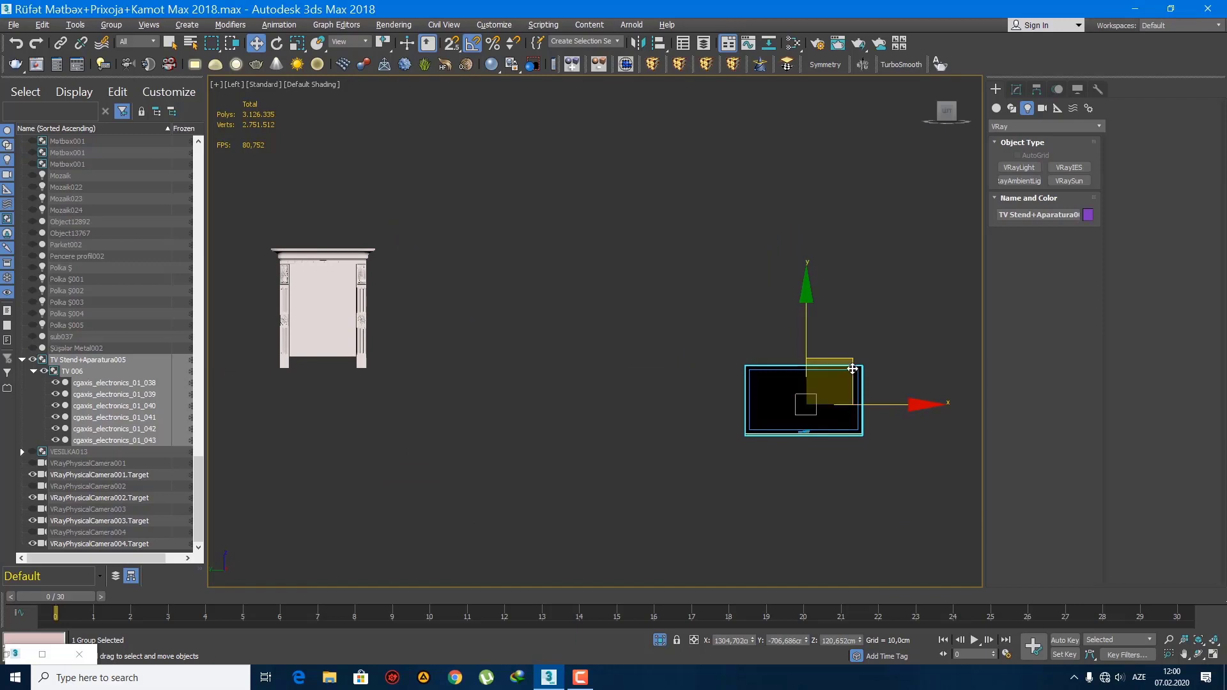
pyautogui.moveTo(853, 367); pyautogui.dragTo(503, 283)
pyautogui.moveTo(491, 314); pyautogui.dragTo(729, 297, button='middle')
pyautogui.scroll(3, 729, 298)
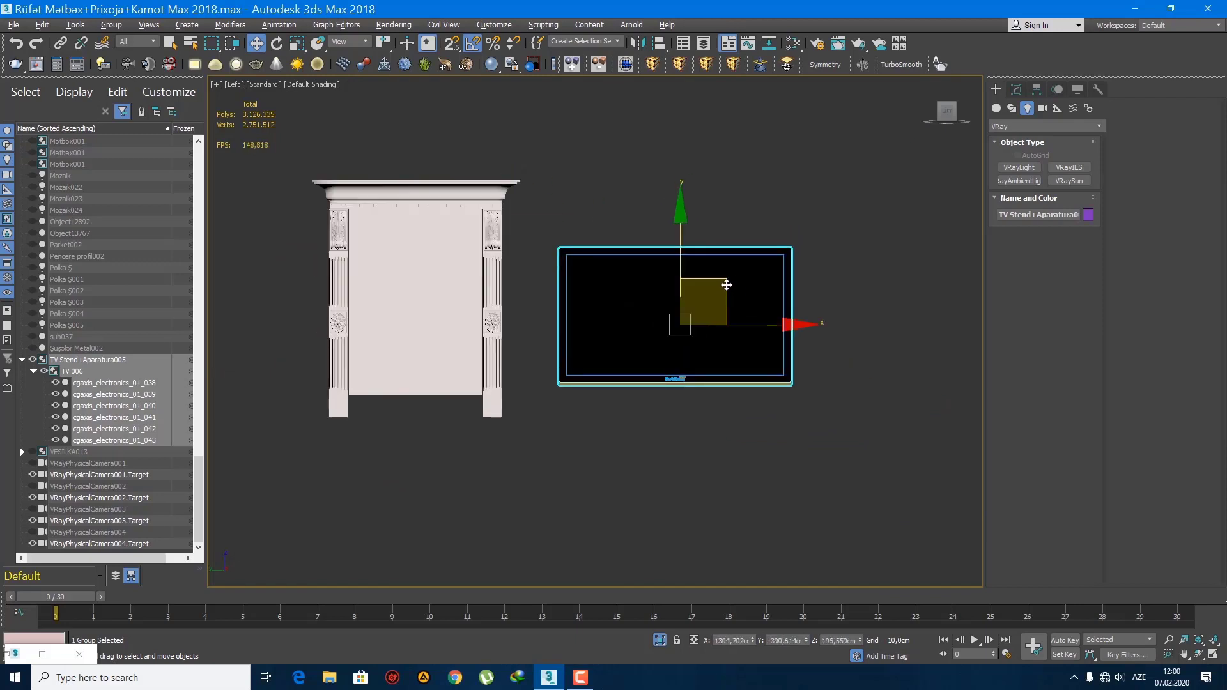
pyautogui.moveTo(727, 285); pyautogui.dragTo(704, 323)
# - Select all the cabinet copy's parts and shift them horizontally about 82 cm so one pilaster frames the TV's left edge
pyautogui.moveTo(561, 336); pyautogui.dragTo(569, 296, button='middle')
pyautogui.click(443, 263)
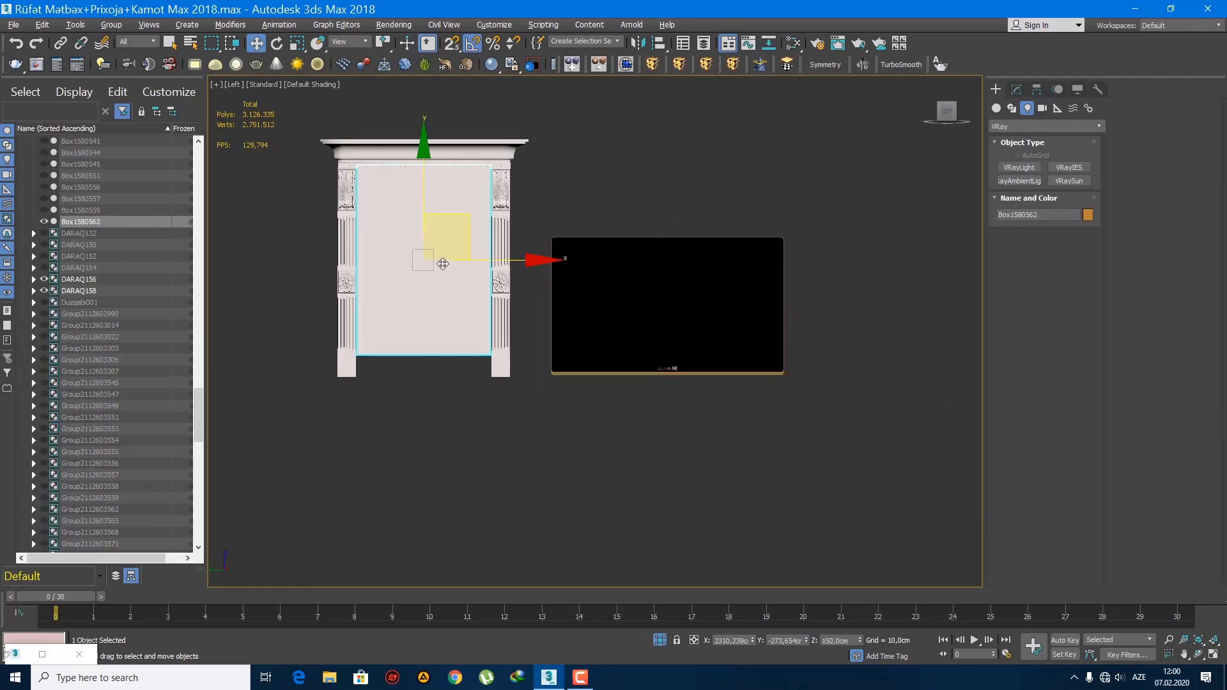
pyautogui.click(516, 420)
pyautogui.moveTo(354, 161); pyautogui.dragTo(353, 159)
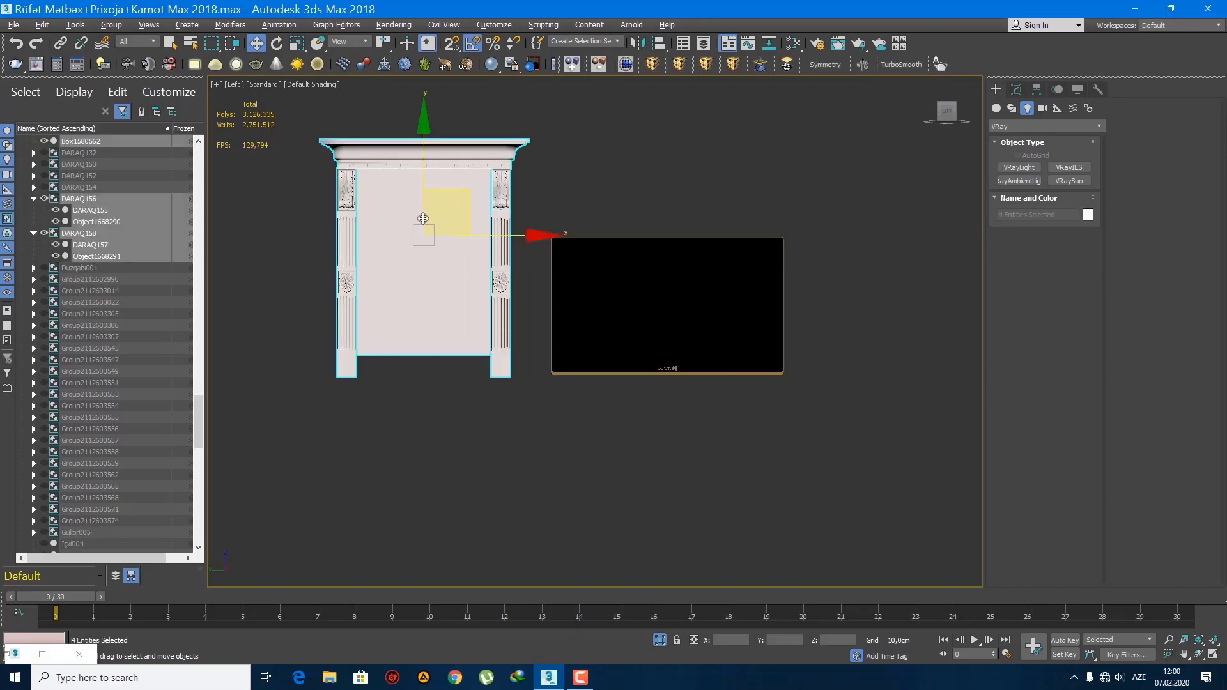
pyautogui.moveTo(510, 240); pyautogui.dragTo(694, 267)
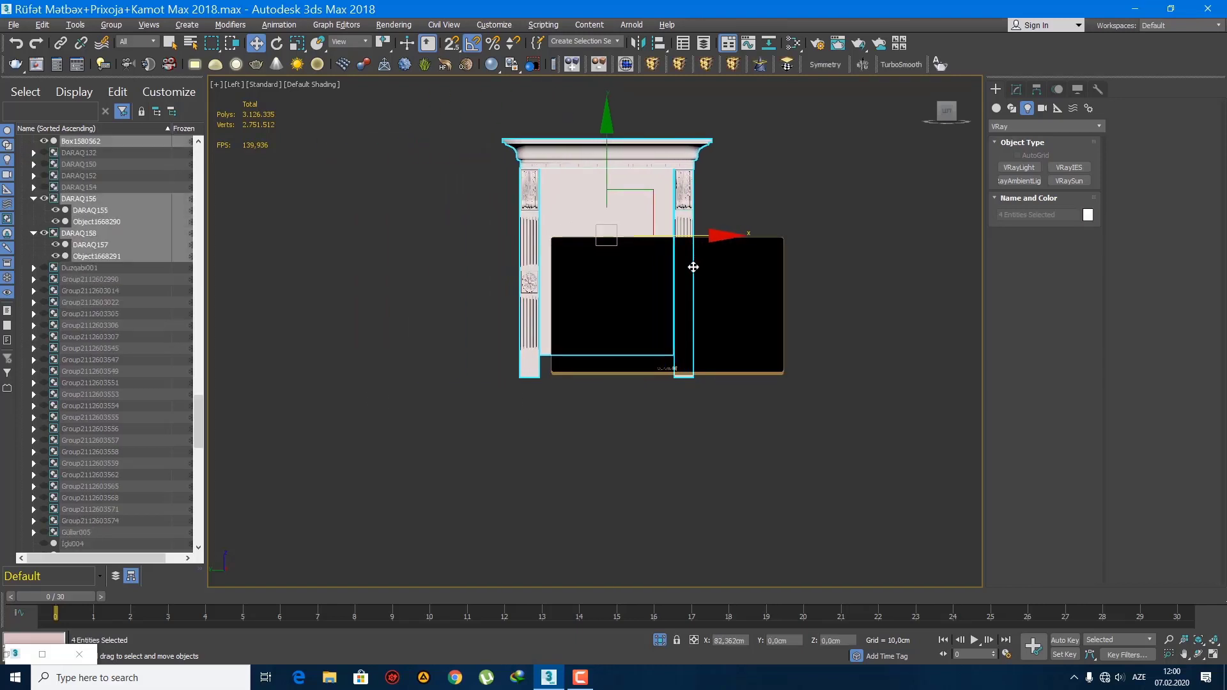
# - Move the right pilaster outward until it stands just past the TV's right edge
pyautogui.click(725, 192)
pyautogui.click(684, 197)
pyautogui.moveTo(730, 255); pyautogui.dragTo(682, 260, button='middle')
pyautogui.scroll(2, 682, 261)
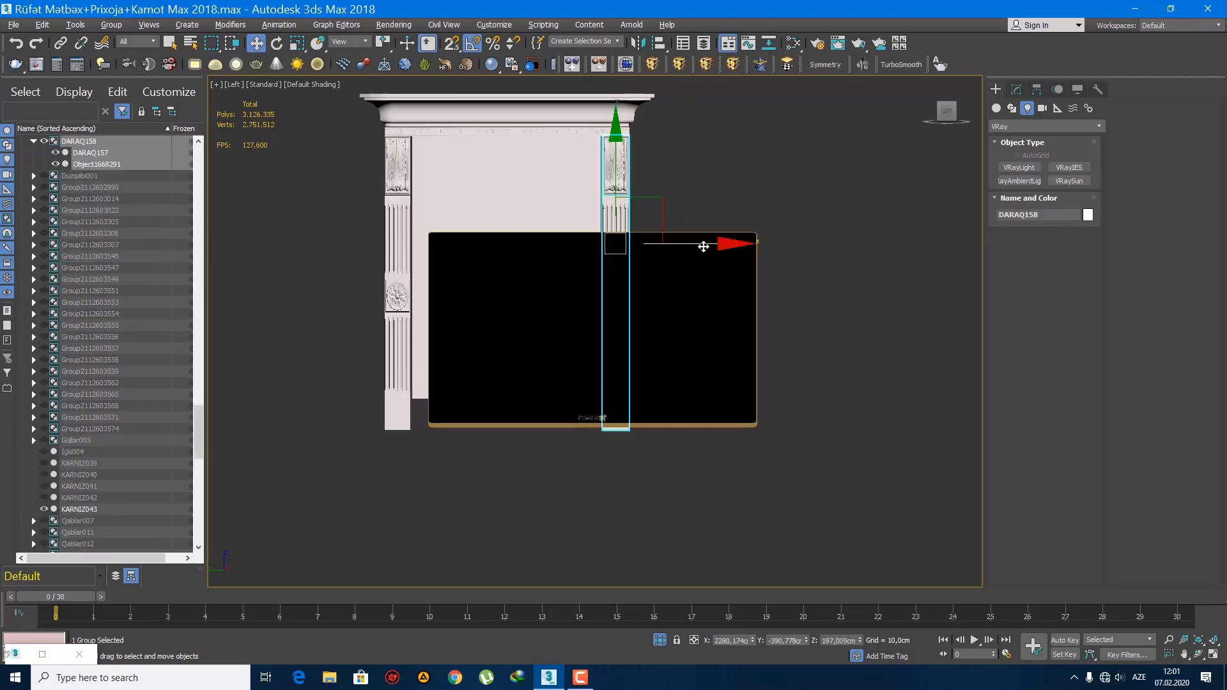
pyautogui.moveTo(712, 245); pyautogui.dragTo(887, 274)
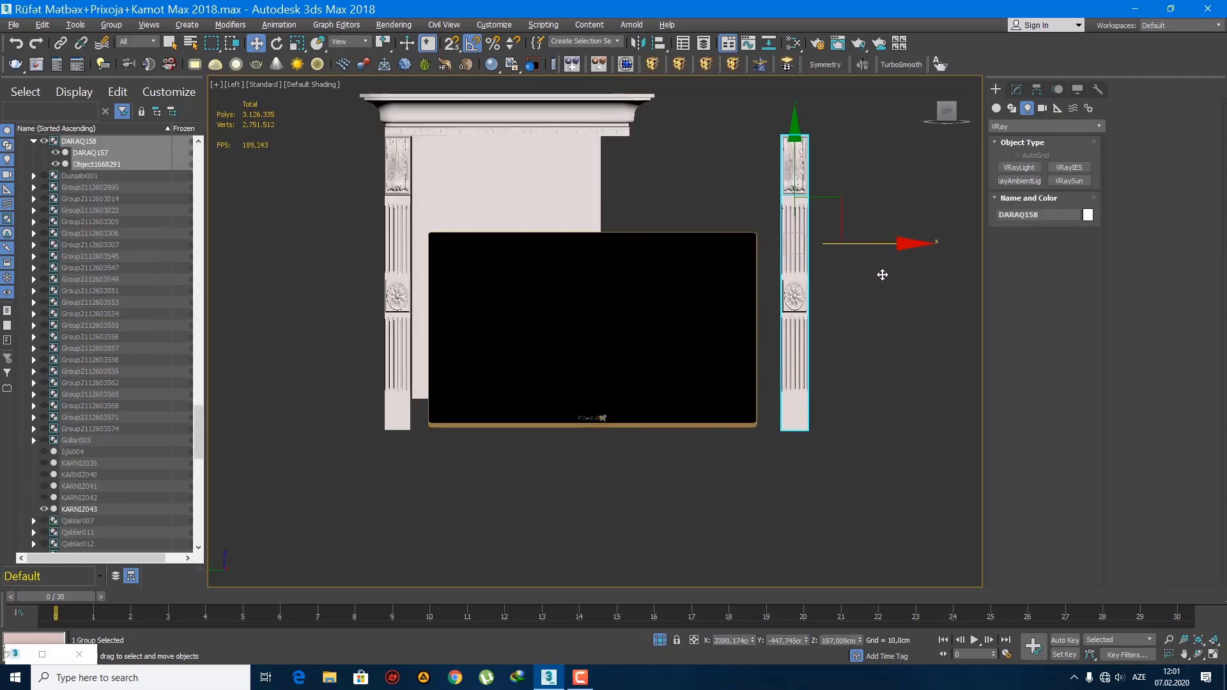
# - Stretch the box body's right-side vertices sideways until they meet the relocated right pilaster
pyautogui.click(567, 199)
pyautogui.moveTo(567, 199); pyautogui.dragTo(603, 259, button='middle')
pyautogui.scroll(-2, 604, 261)
pyautogui.press('1')
pyautogui.moveTo(696, 401); pyautogui.dragTo(647, 242)
pyautogui.hotkey('ctrl', 'z')
pyautogui.moveTo(607, 166); pyautogui.dragTo(608, 165)
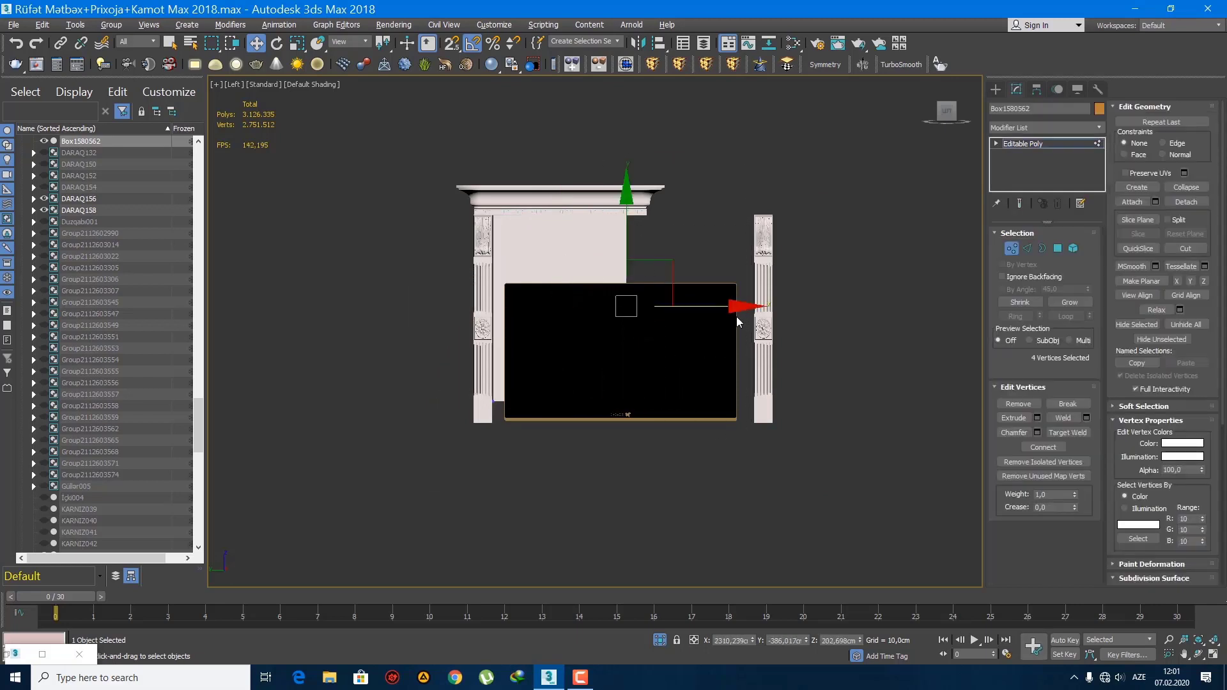
pyautogui.moveTo(743, 310); pyautogui.dragTo(866, 326)
pyautogui.scroll(4, 797, 315)
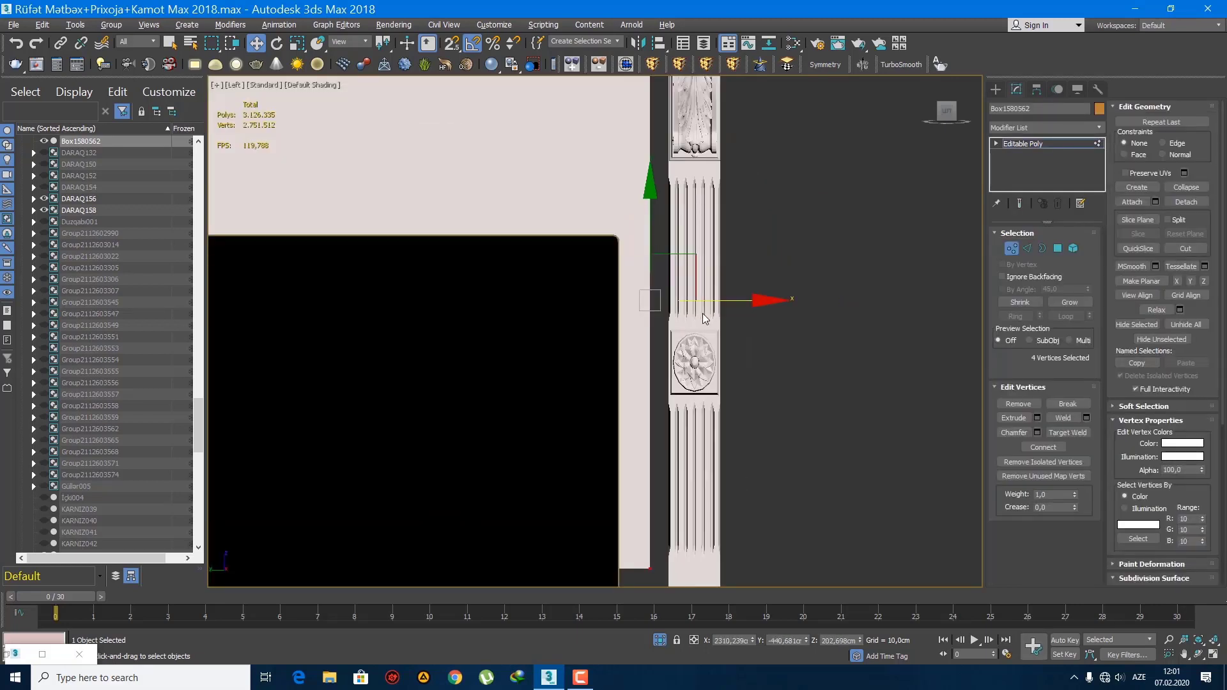
pyautogui.moveTo(719, 299); pyautogui.dragTo(740, 308)
pyautogui.scroll(-5, 741, 312)
# - Shift the box body's left-side vertices slightly outward to meet the left pilaster
pyautogui.moveTo(587, 470); pyautogui.dragTo(491, 188)
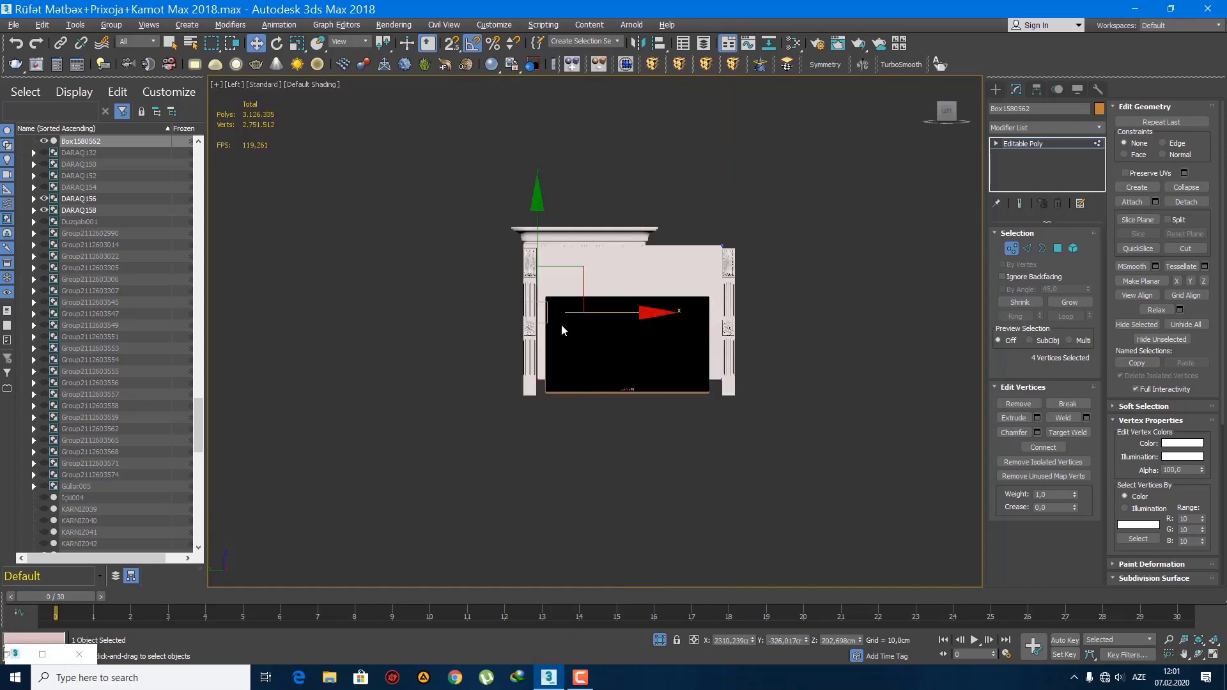
pyautogui.scroll(8, 560, 314)
pyautogui.moveTo(478, 325); pyautogui.dragTo(476, 325)
pyautogui.scroll(-6, 476, 324)
pyautogui.scroll(2, 658, 370)
# - Lower the box body's bottom vertices so its lower edge lines up with the feet of the pilasters
pyautogui.moveTo(780, 410); pyautogui.dragTo(363, 350)
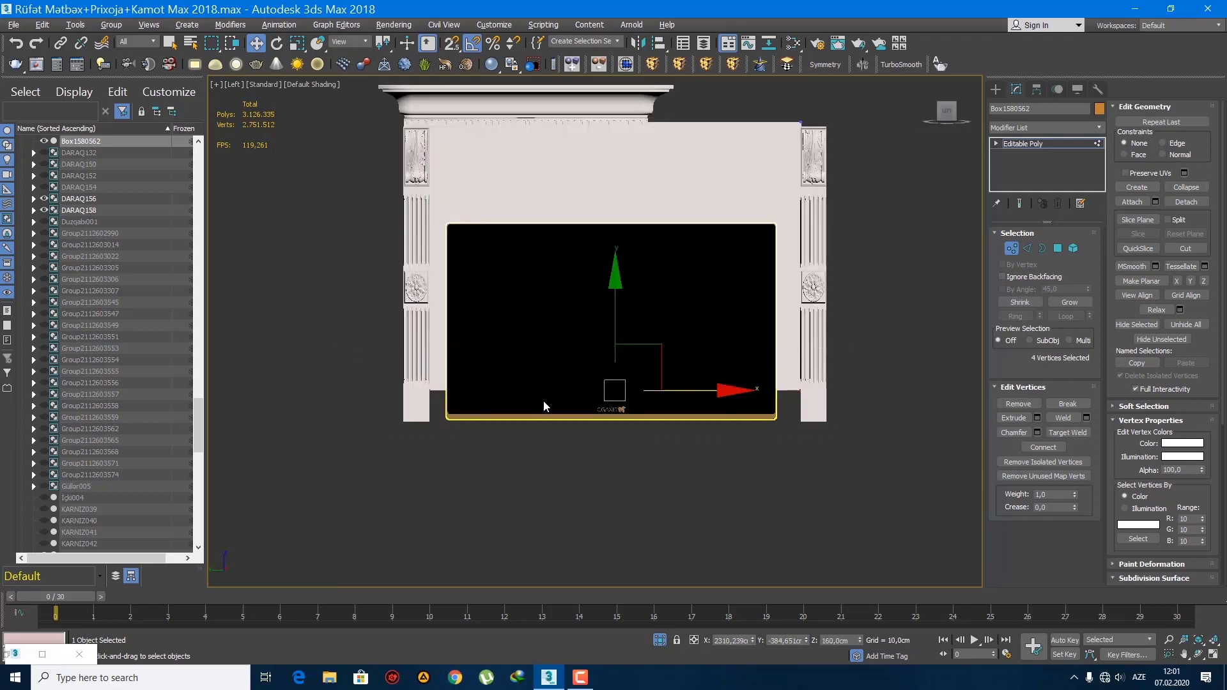
pyautogui.scroll(4, 543, 406)
pyautogui.moveTo(542, 406); pyautogui.dragTo(567, 351, button='middle')
pyautogui.moveTo(711, 251); pyautogui.dragTo(735, 354)
pyautogui.scroll(-5, 566, 382)
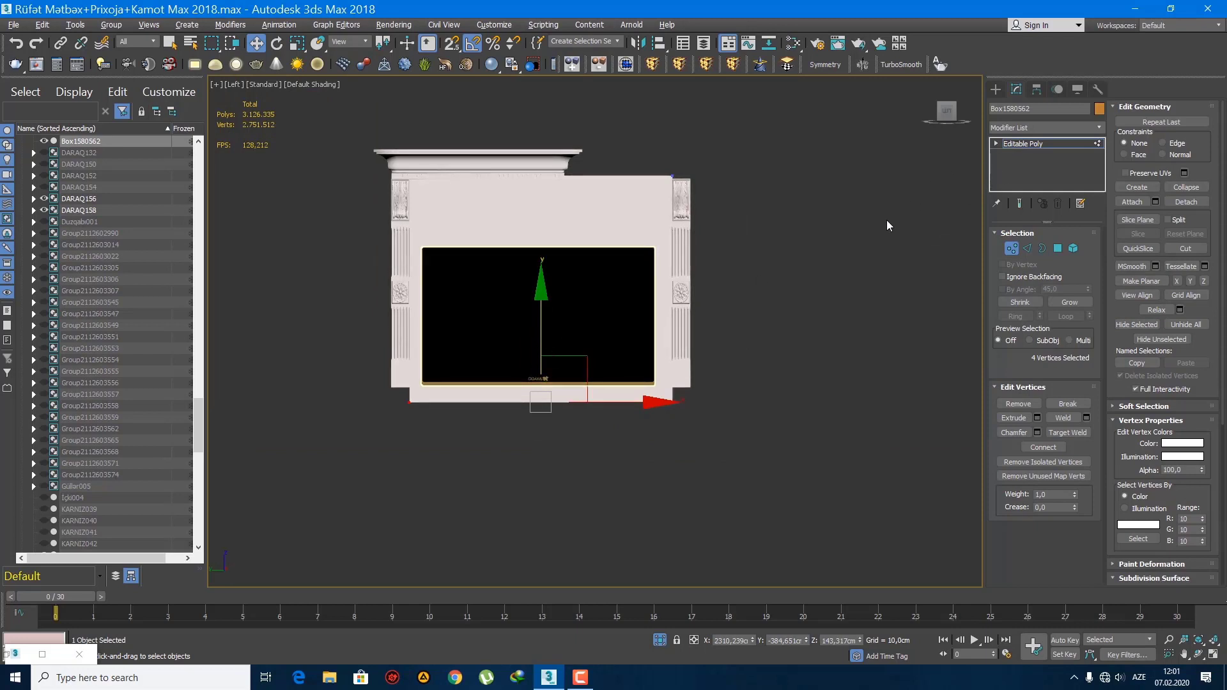
pyautogui.scroll(2, 620, 330)
pyautogui.moveTo(515, 344); pyautogui.dragTo(531, 331)
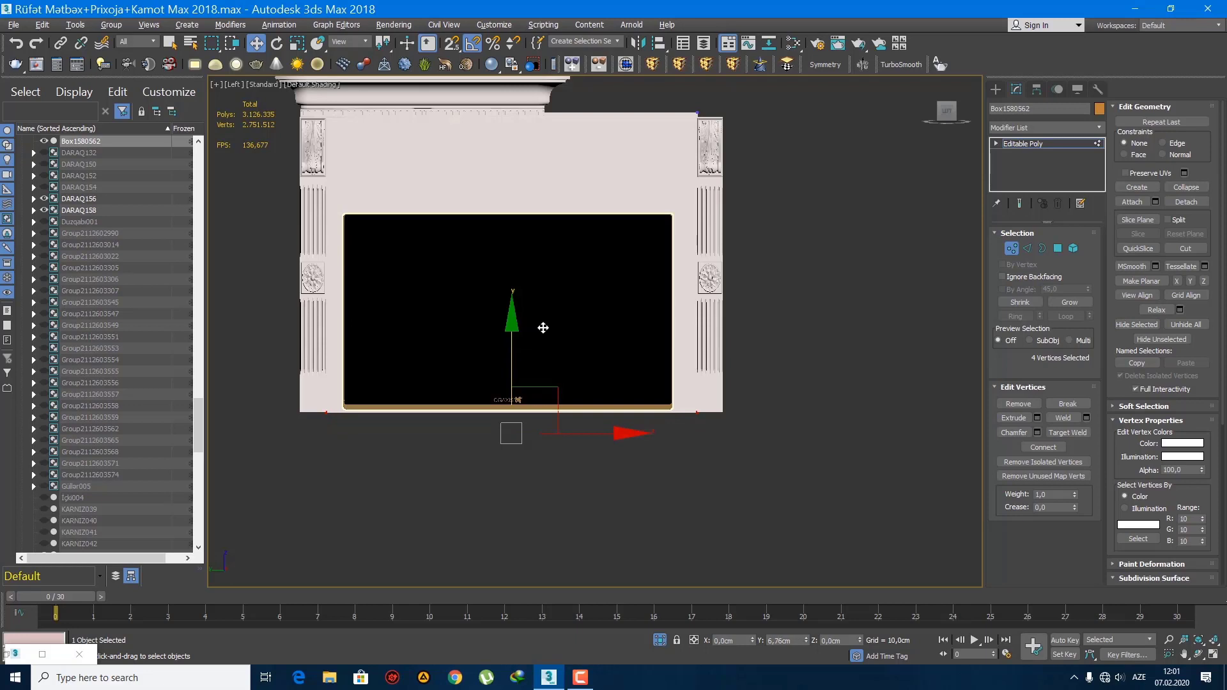
pyautogui.moveTo(486, 141); pyautogui.dragTo(506, 257, button='middle')
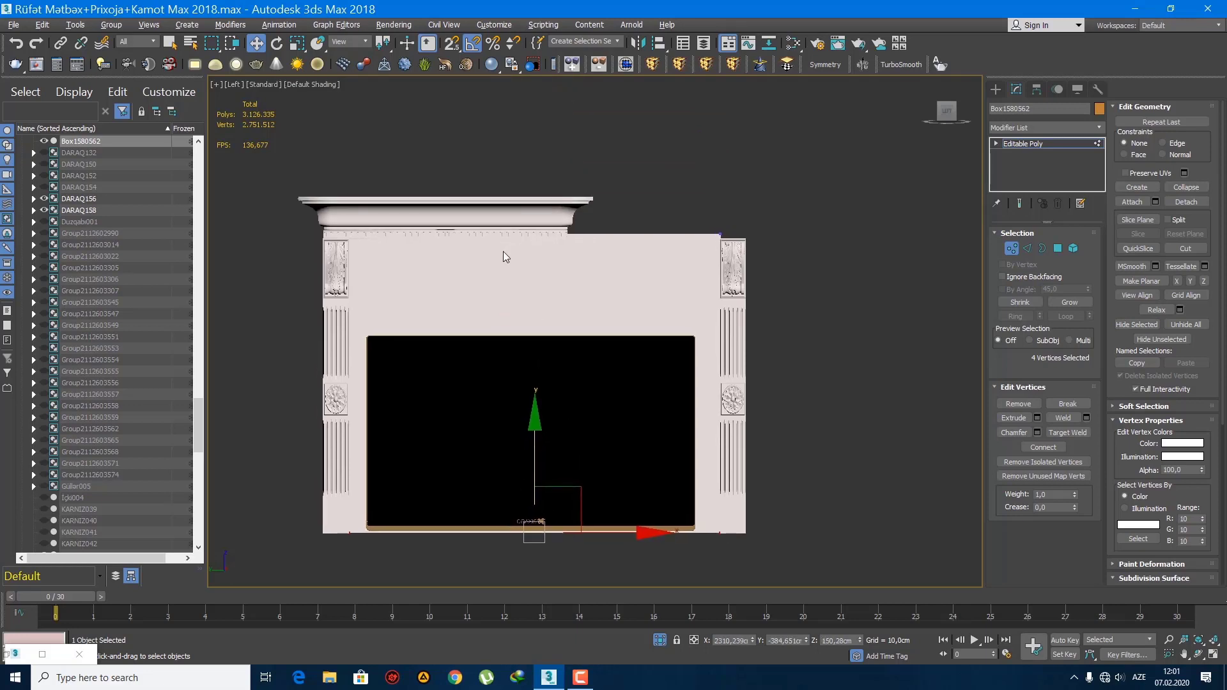
# - Add another Symmetry modifier to the cornice and open its mirror plane for editing
pyautogui.click(996, 90)
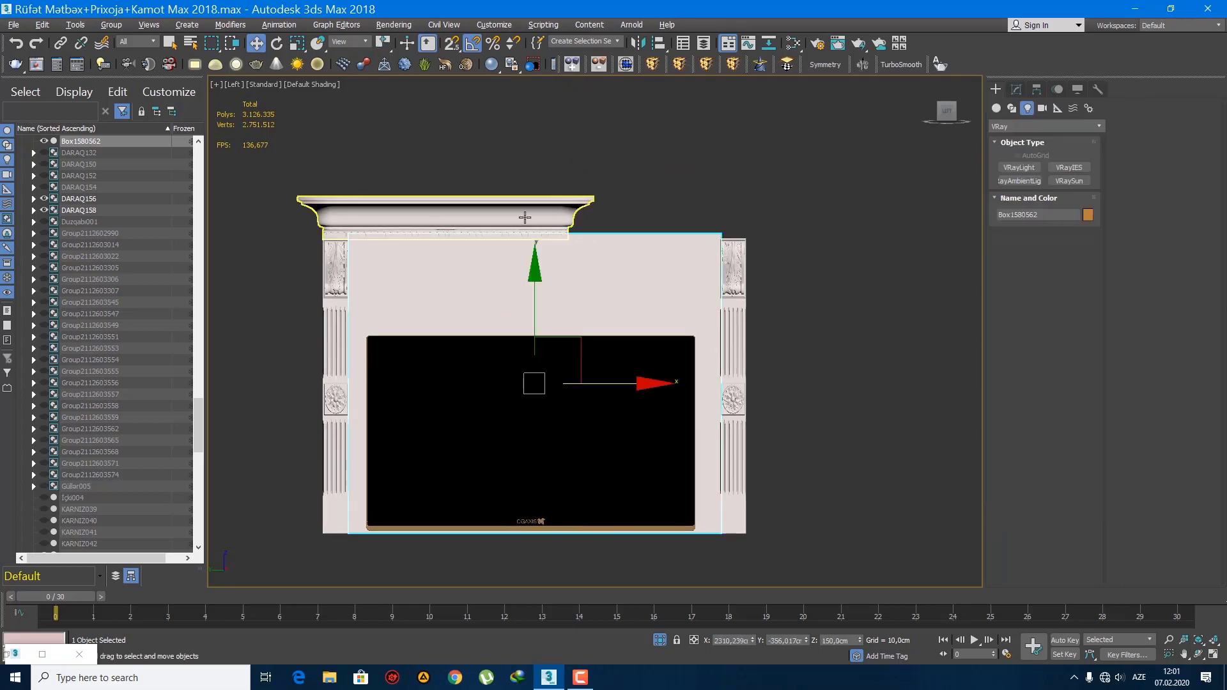
pyautogui.click(524, 217)
pyautogui.scroll(3, 541, 246)
pyautogui.moveTo(540, 249); pyautogui.dragTo(627, 279, button='middle')
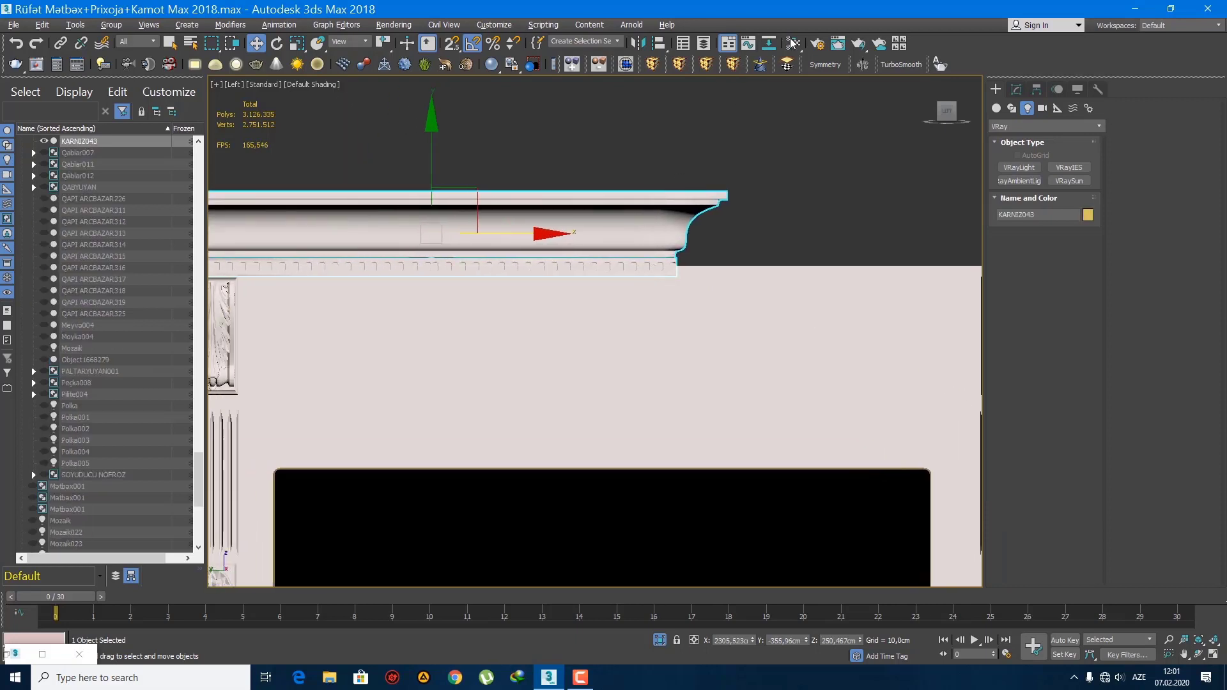
pyautogui.click(818, 65)
pyautogui.doubleClick(1051, 142)
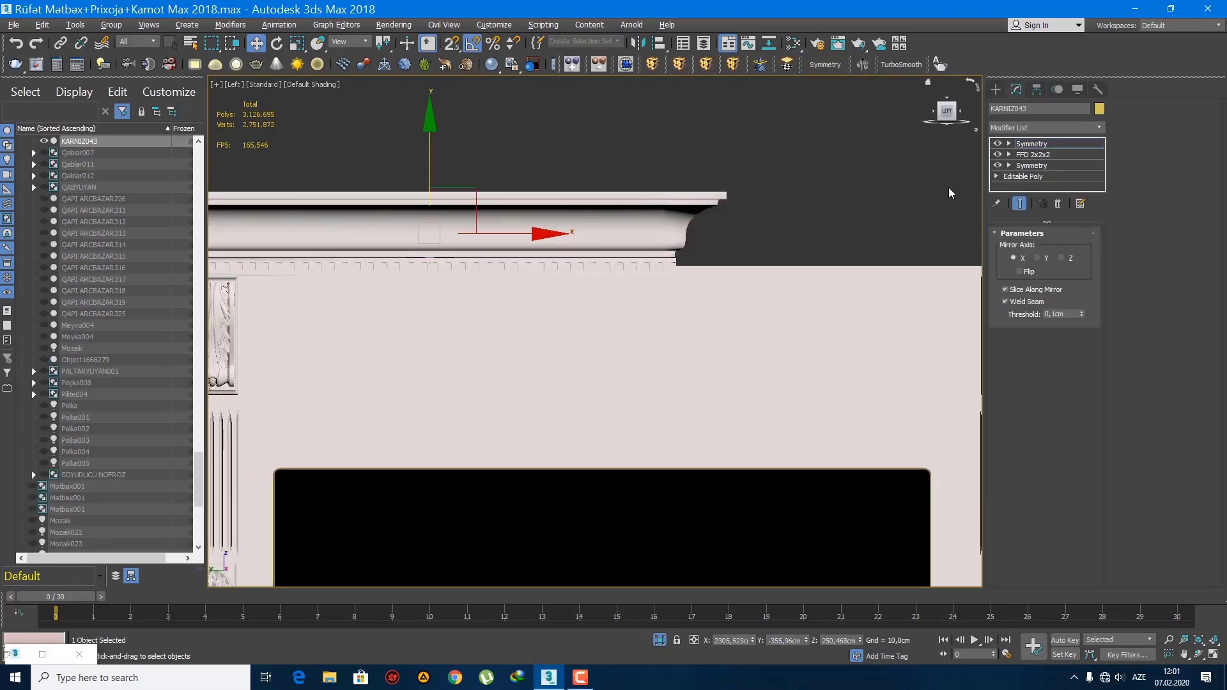
# - Flip the cornice's symmetry and slide its mirror plane to widen the cornice across both pilasters
pyautogui.scroll(-2, 687, 269)
pyautogui.moveTo(687, 269); pyautogui.dragTo(504, 265, button='middle')
pyautogui.moveTo(430, 239); pyautogui.dragTo(496, 250)
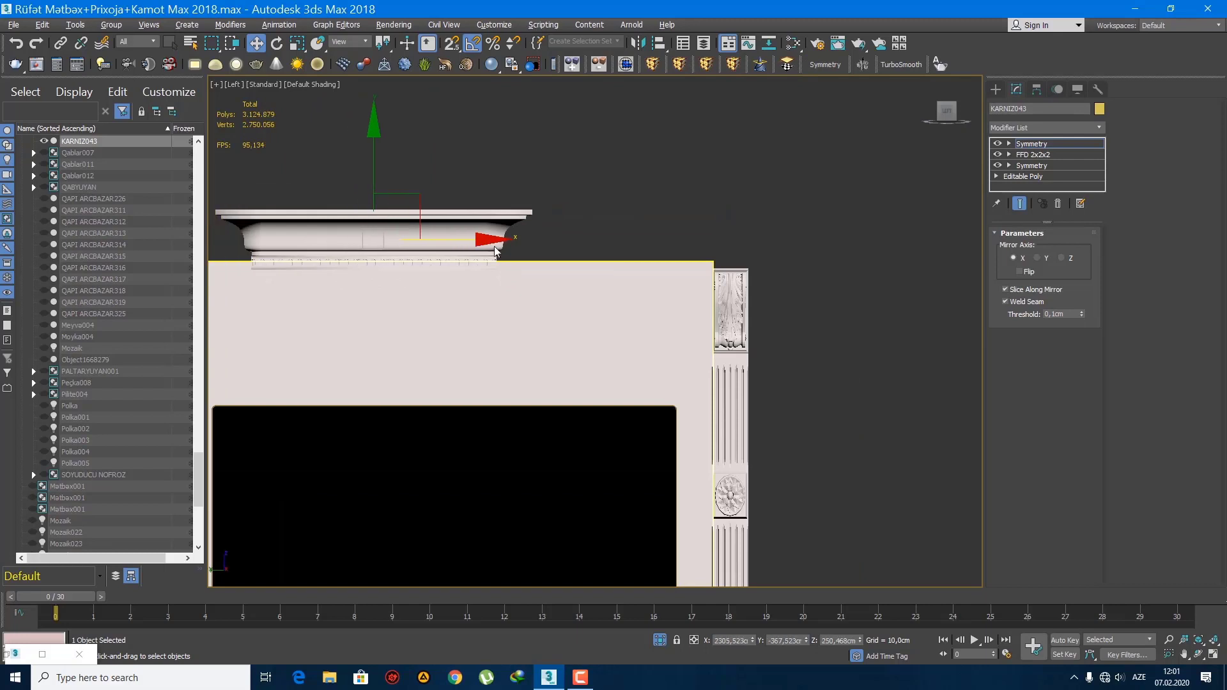
pyautogui.click(1015, 273)
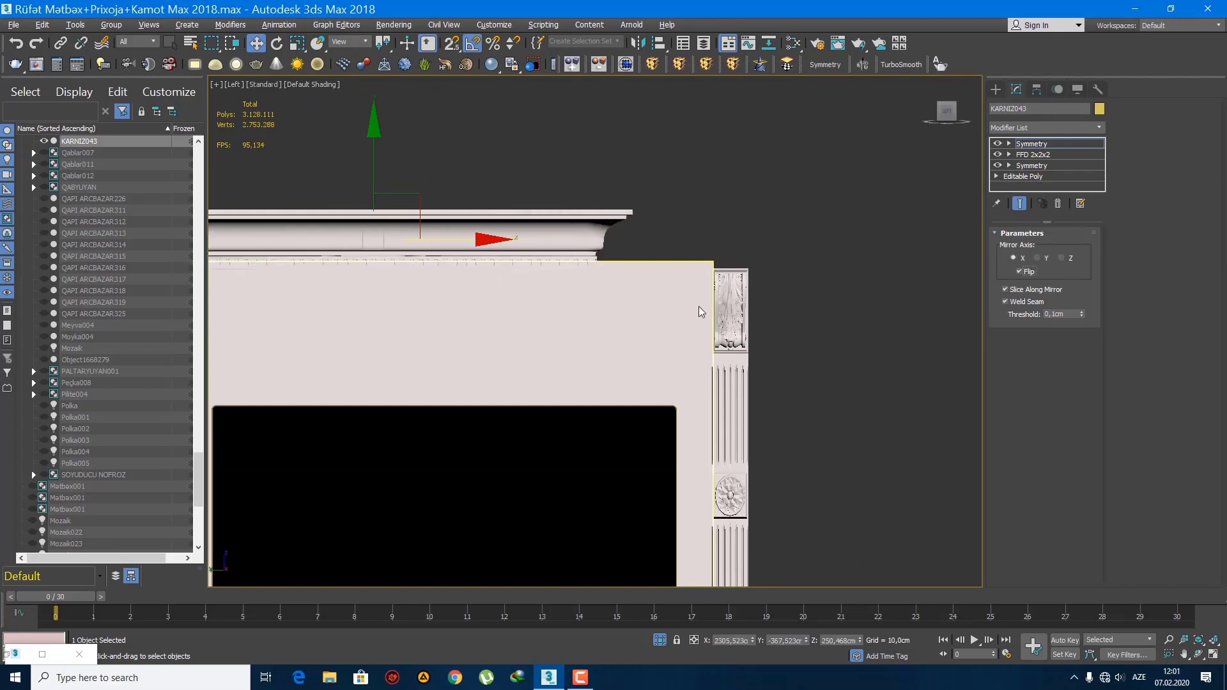
pyautogui.moveTo(534, 304); pyautogui.dragTo(646, 330, button='middle')
pyautogui.scroll(-2, 646, 330)
pyautogui.moveTo(621, 286); pyautogui.dragTo(674, 293)
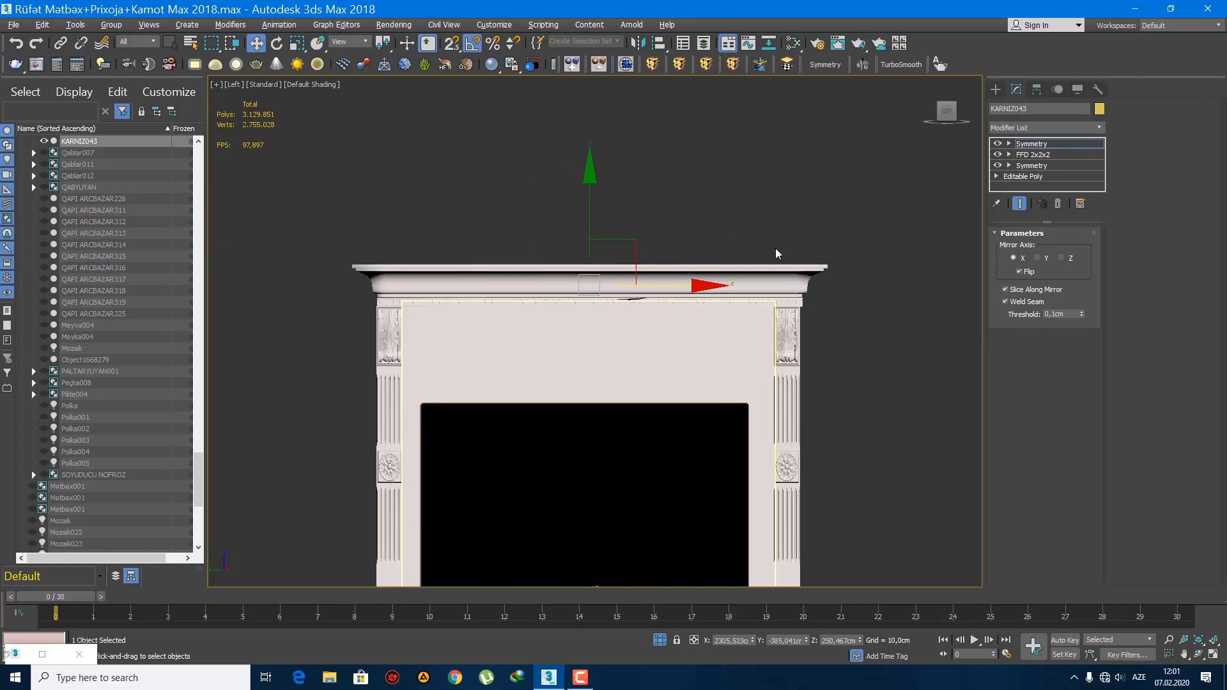
# - Raise the TV about 15 cm so it sits near the middle of the back panel
pyautogui.click(995, 89)
pyautogui.scroll(-4, 612, 305)
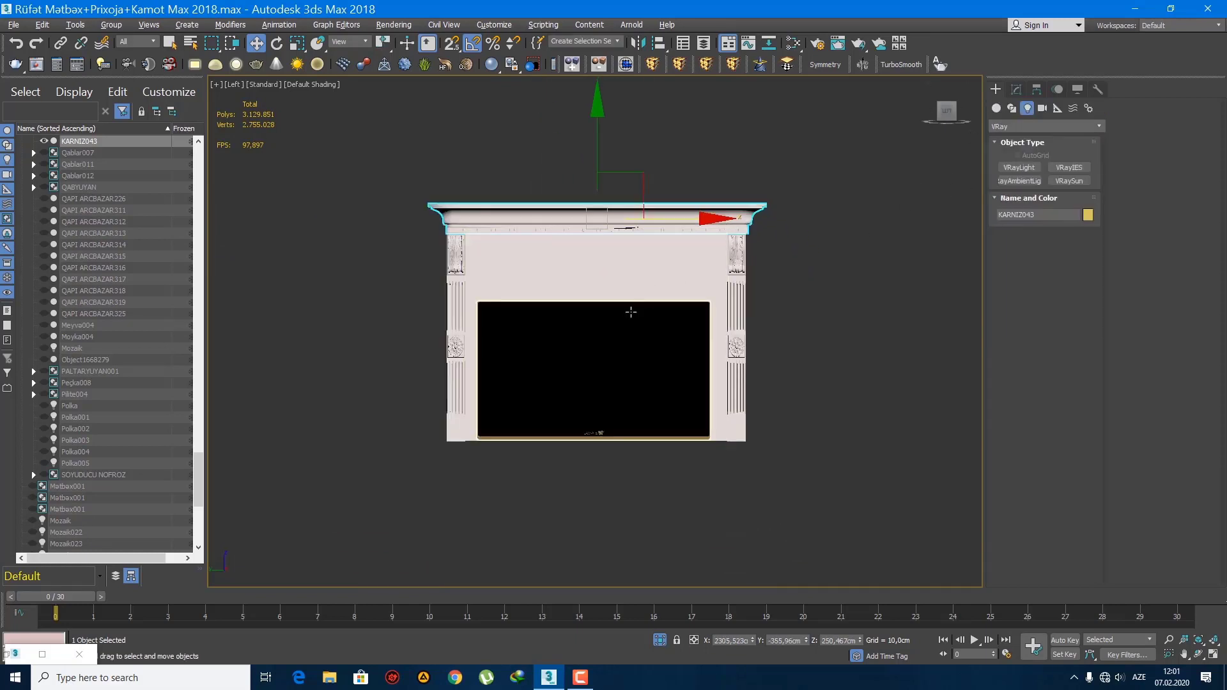
pyautogui.click(612, 305)
pyautogui.moveTo(590, 269); pyautogui.dragTo(590, 235)
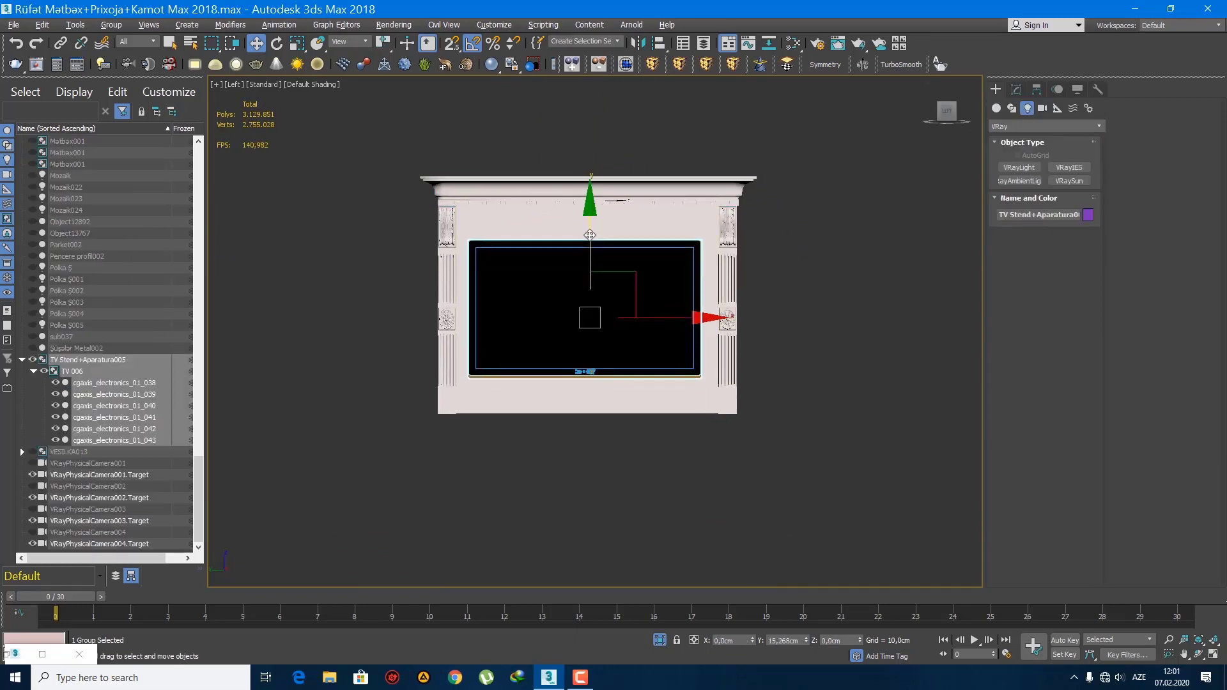
pyautogui.scroll(3, 581, 290)
# - Make one independent copy of the cornice at the bottom edge of the TV surround
pyautogui.click(583, 151)
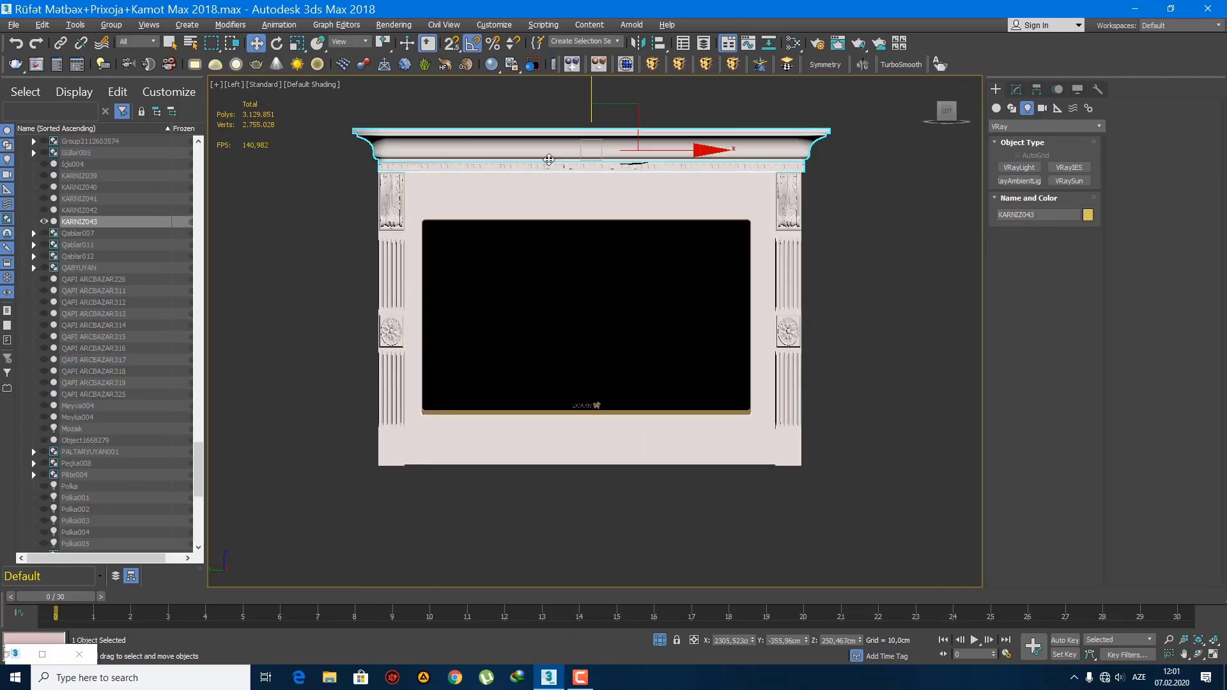
pyautogui.scroll(-3, 587, 171)
pyautogui.keyDown('shift'); pyautogui.moveTo(587, 104); pyautogui.dragTo(588, 264); pyautogui.keyUp('shift')
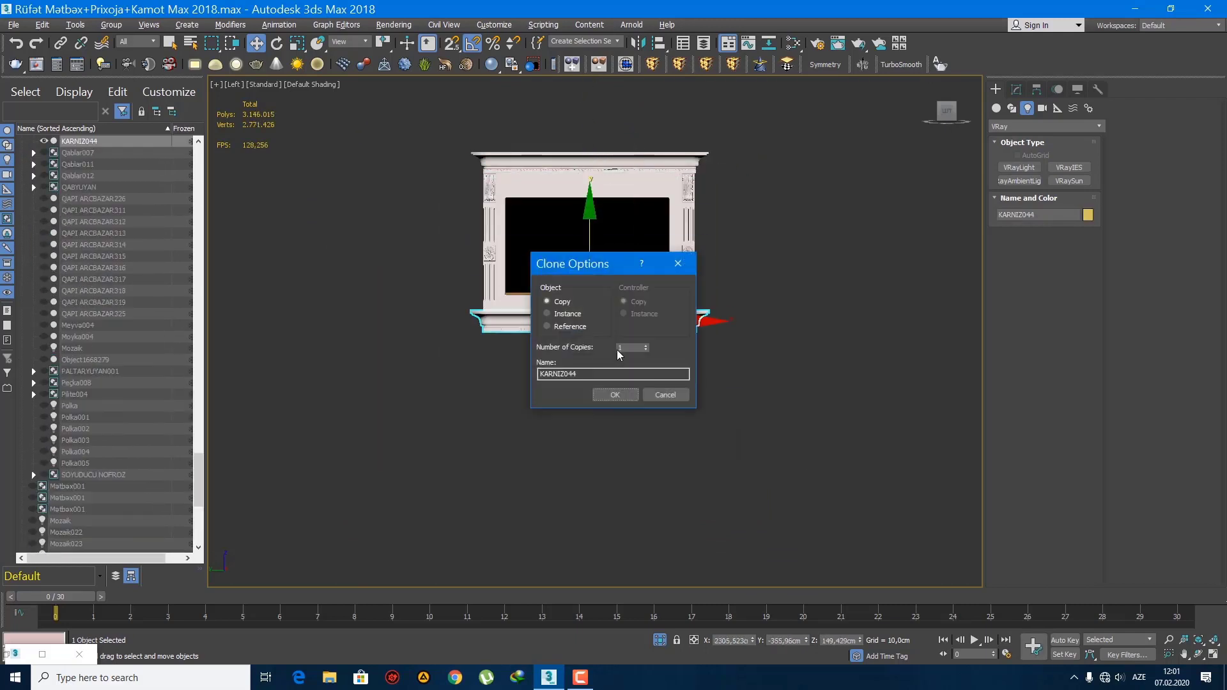
pyautogui.click(615, 395)
pyautogui.scroll(4, 608, 198)
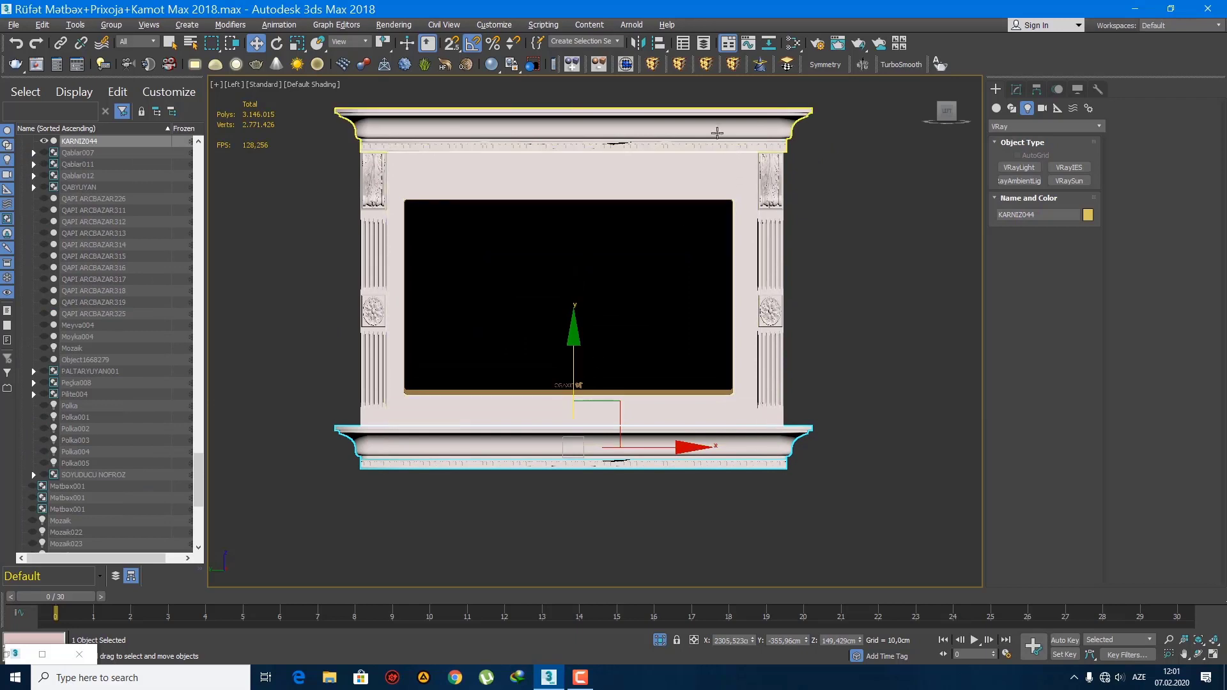
# - Mirror the lower cornice on the Y axis without cloning and lower it about 6.7 cm to form the base
pyautogui.click(638, 43)
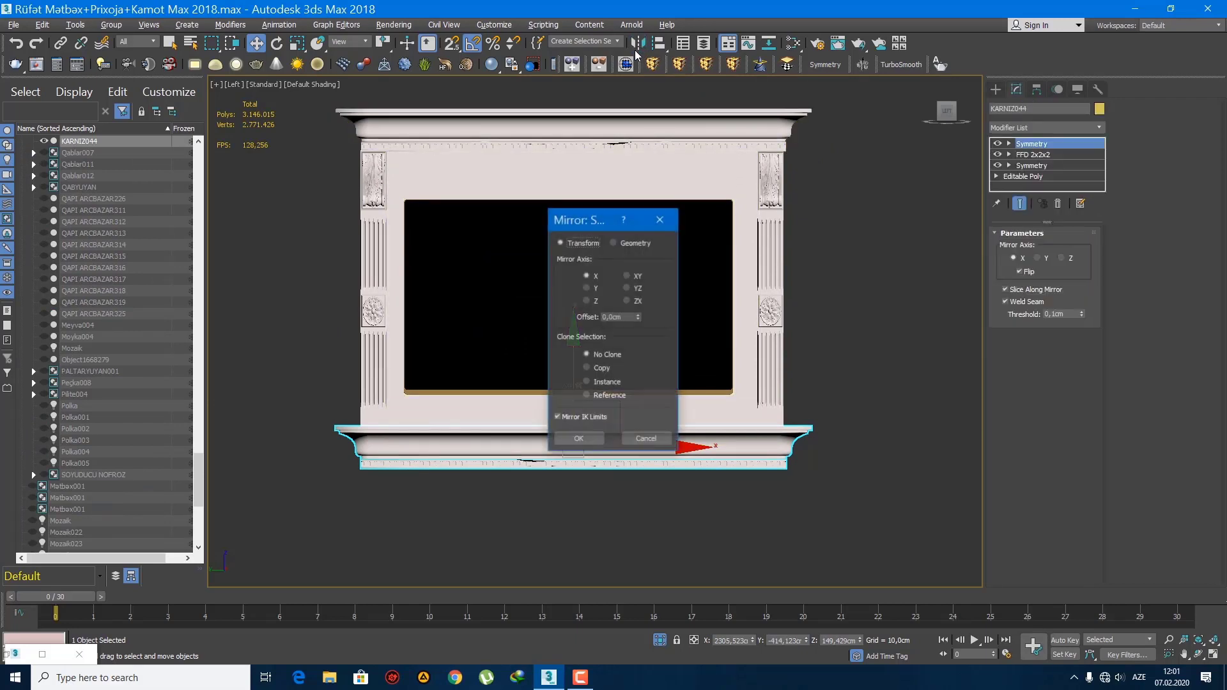
pyautogui.click(588, 289)
pyautogui.click(579, 438)
pyautogui.scroll(3, 578, 447)
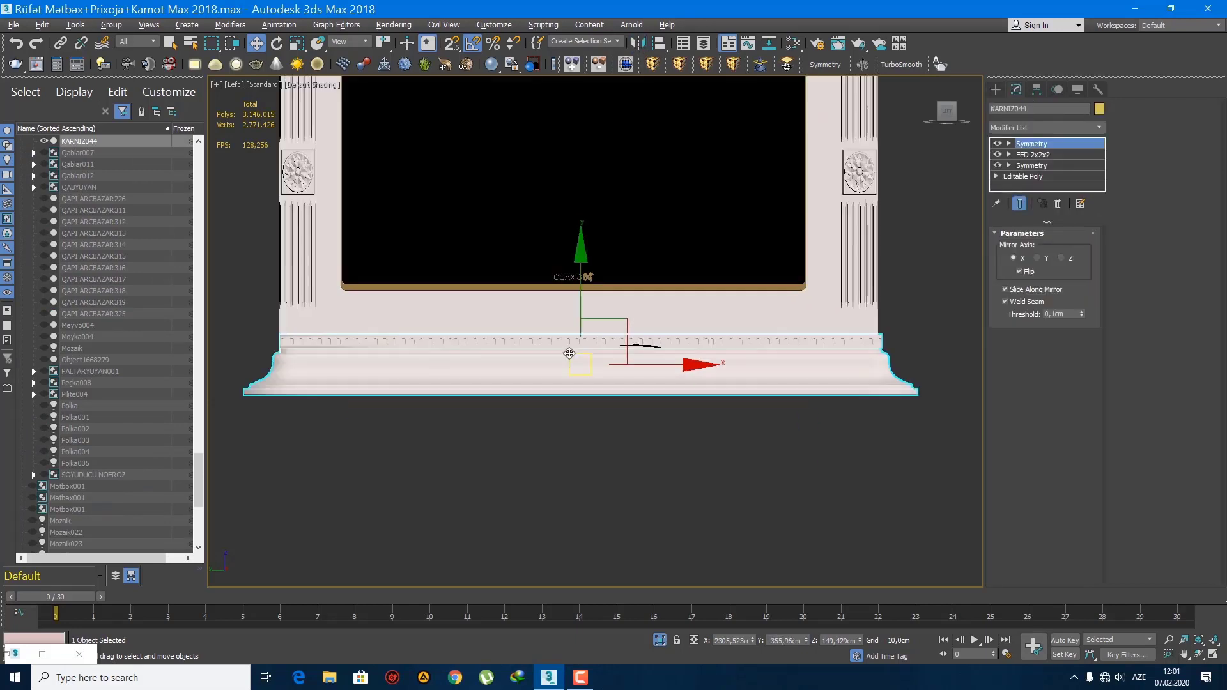
pyautogui.moveTo(578, 285); pyautogui.dragTo(580, 318)
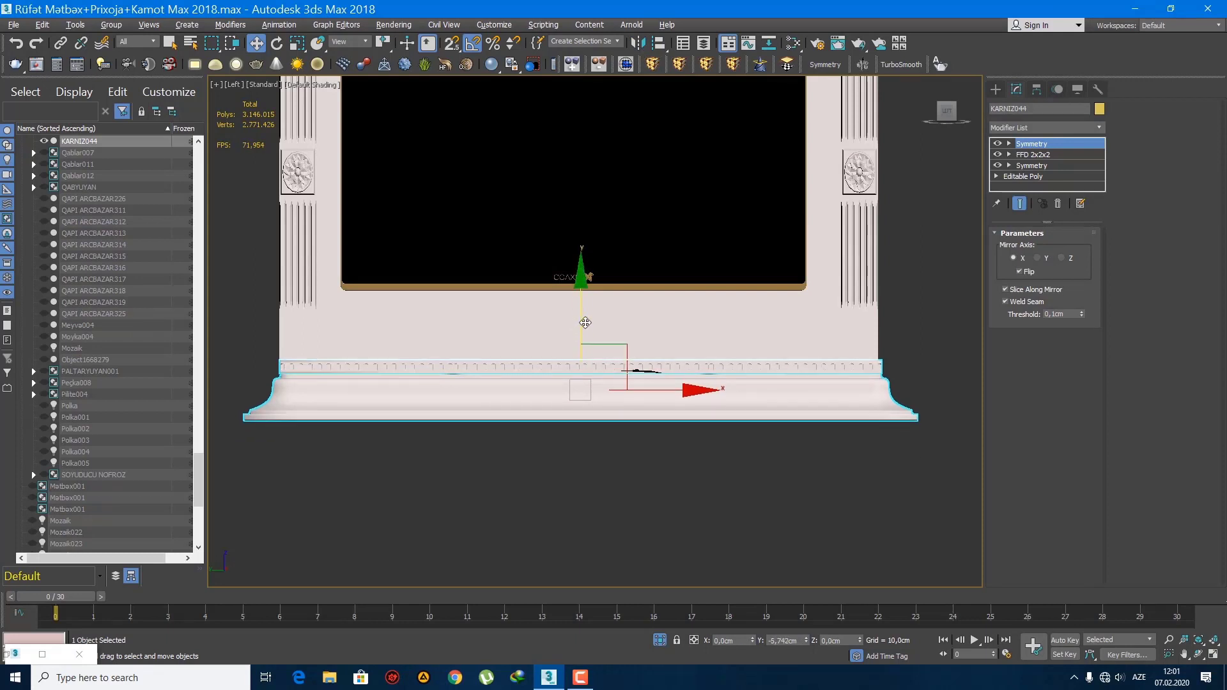
pyautogui.scroll(-4, 582, 390)
pyautogui.click(996, 90)
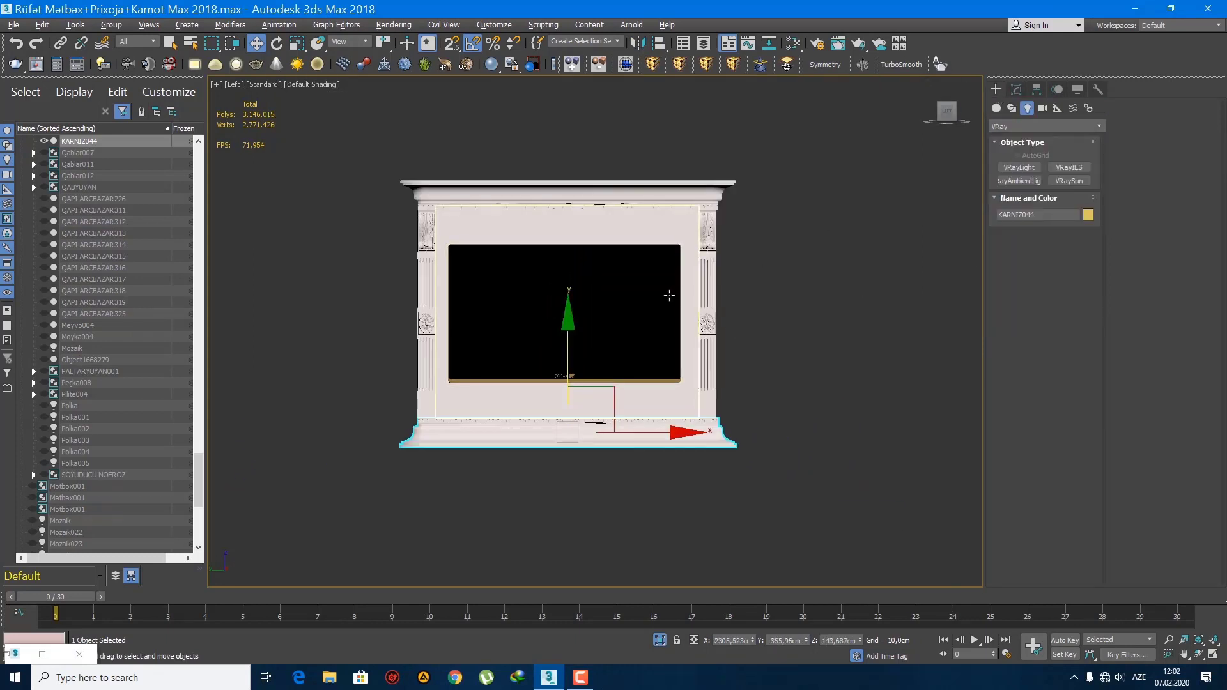
# - Lower the TV about 2.3 cm on the surround's back panel
pyautogui.click(579, 285)
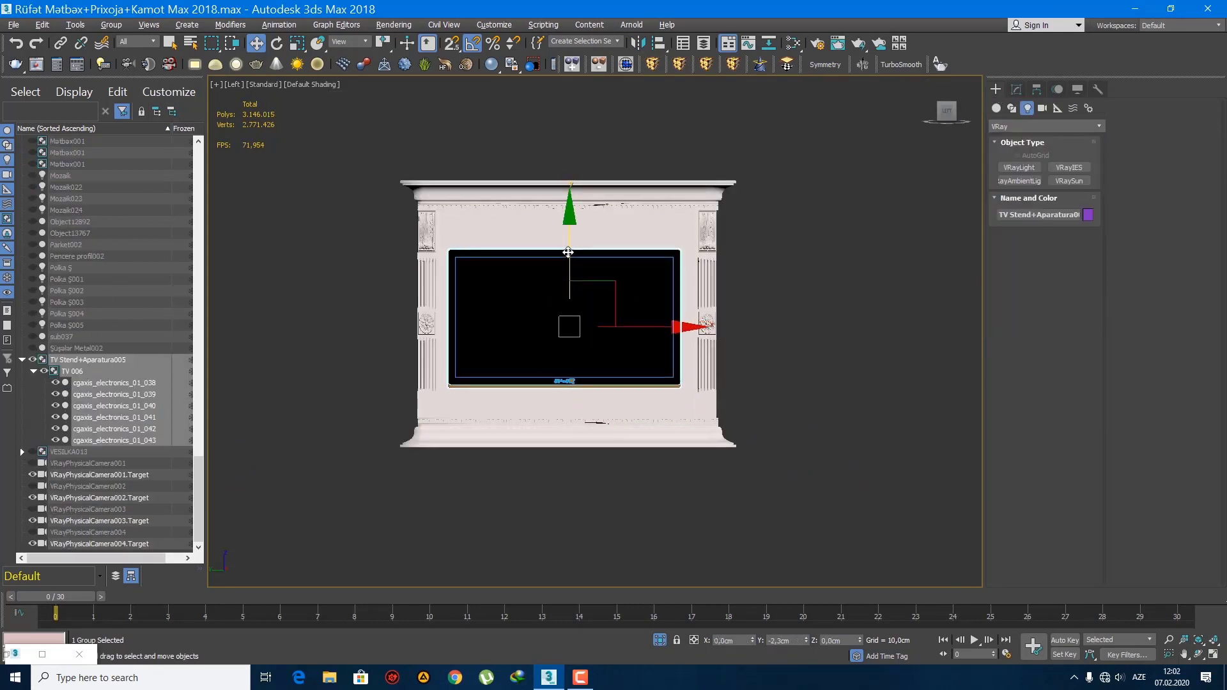
pyautogui.press('q')
pyautogui.scroll(-4, 638, 339)
# - Move the TV along X in perspective until it sits against the front of the surround's back panel
pyautogui.press('p')
pyautogui.press('z')
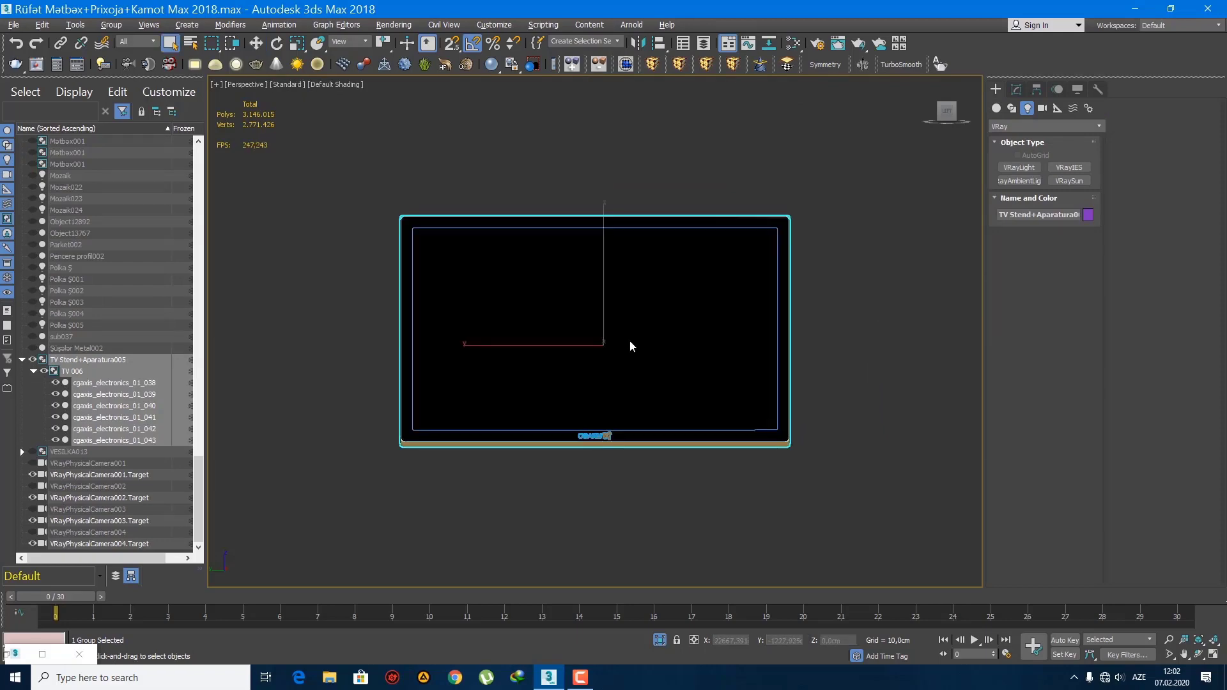
pyautogui.keyDown('alt'); pyautogui.moveTo(631, 340); pyautogui.dragTo(548, 382, button='middle'); pyautogui.keyUp('alt')
pyautogui.scroll(-8, 575, 386)
pyautogui.scroll(3, 650, 396)
pyautogui.moveTo(649, 396); pyautogui.dragTo(441, 436, button='middle')
pyautogui.press('w')
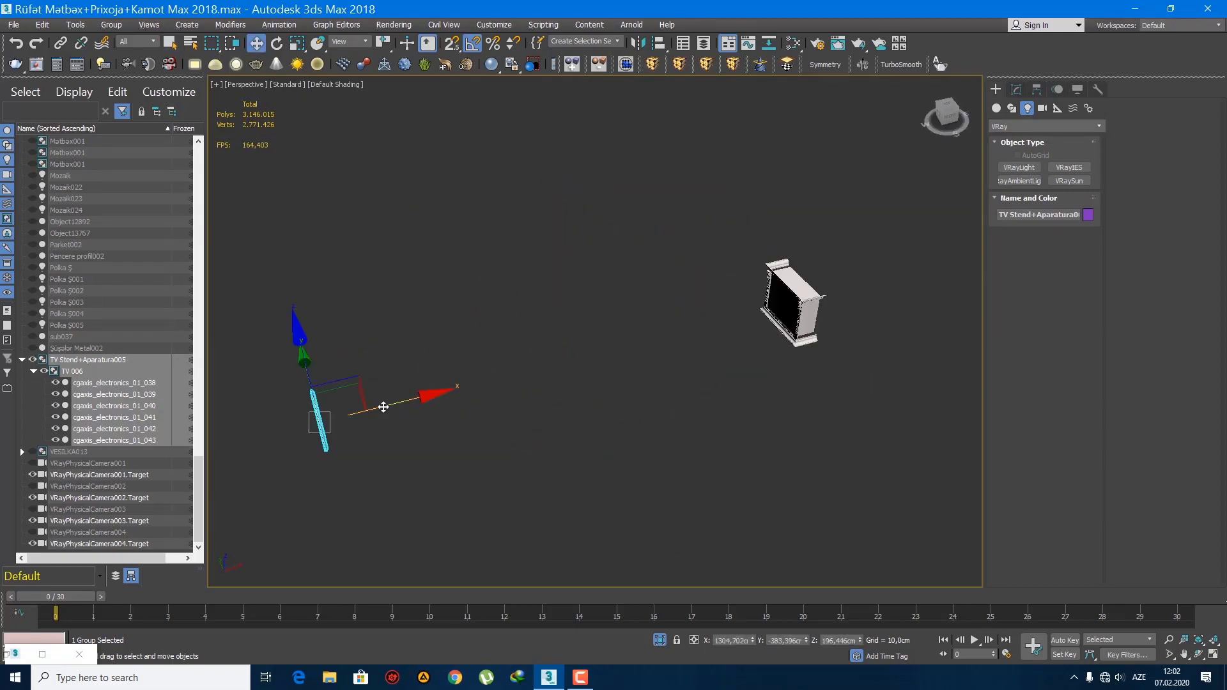
pyautogui.moveTo(384, 406); pyautogui.dragTo(819, 364)
pyautogui.scroll(8, 753, 249)
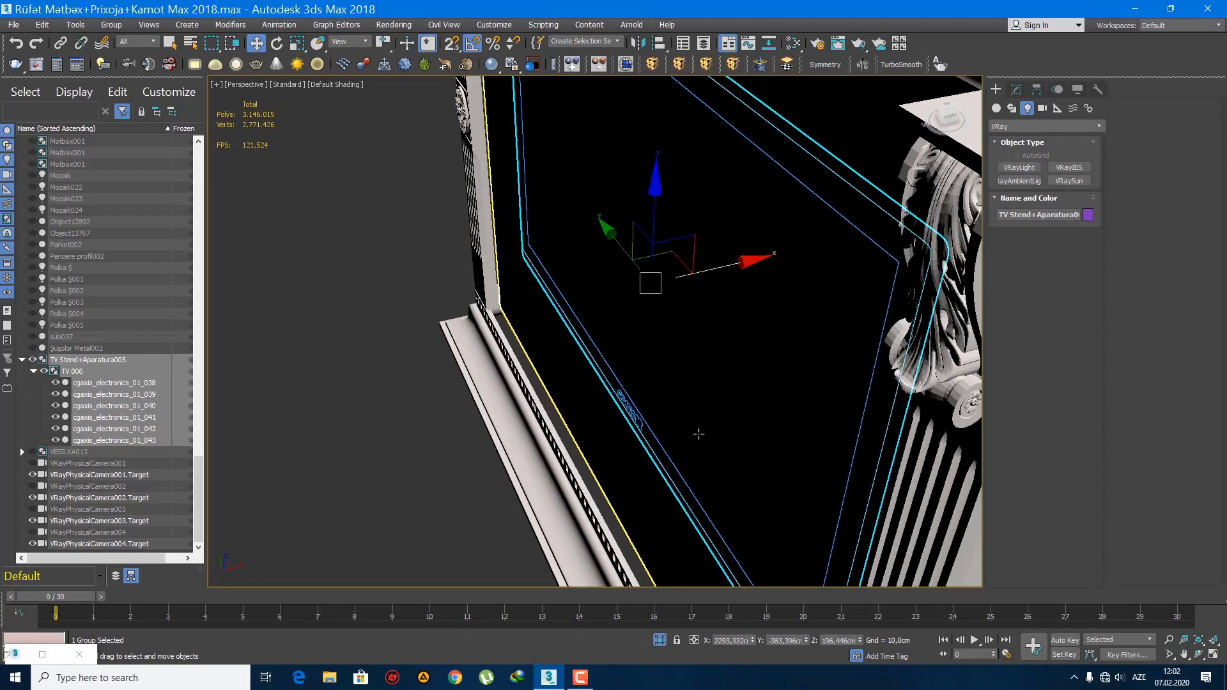
pyautogui.keyDown('alt'); pyautogui.moveTo(699, 434); pyautogui.dragTo(615, 471, button='middle'); pyautogui.keyUp('alt')
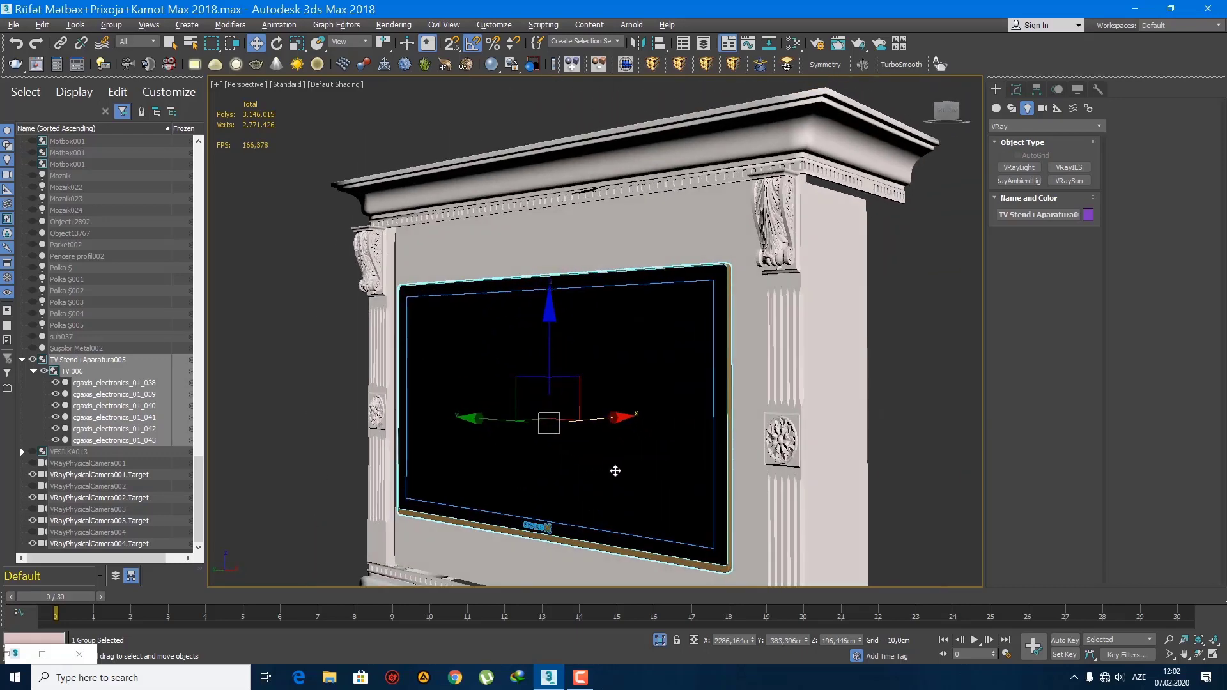
# - Select all the surround parts except the TV and detach them from the kitchen group
pyautogui.click(835, 370)
pyautogui.keyDown('alt'); pyautogui.moveTo(834, 370); pyautogui.dragTo(781, 424, button='middle'); pyautogui.keyUp('alt')
pyautogui.click(753, 416)
pyautogui.scroll(-5, 724, 399)
pyautogui.press('z')
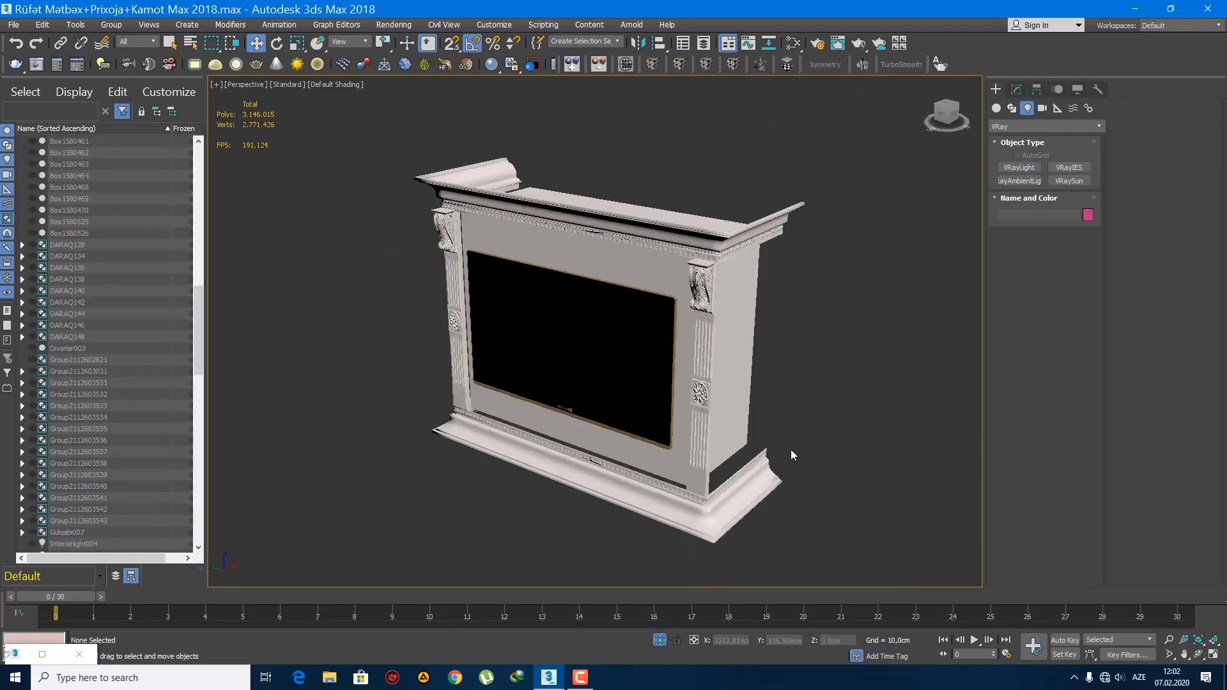
pyautogui.scroll(-3, 807, 487)
pyautogui.moveTo(427, 159); pyautogui.dragTo(255, 134)
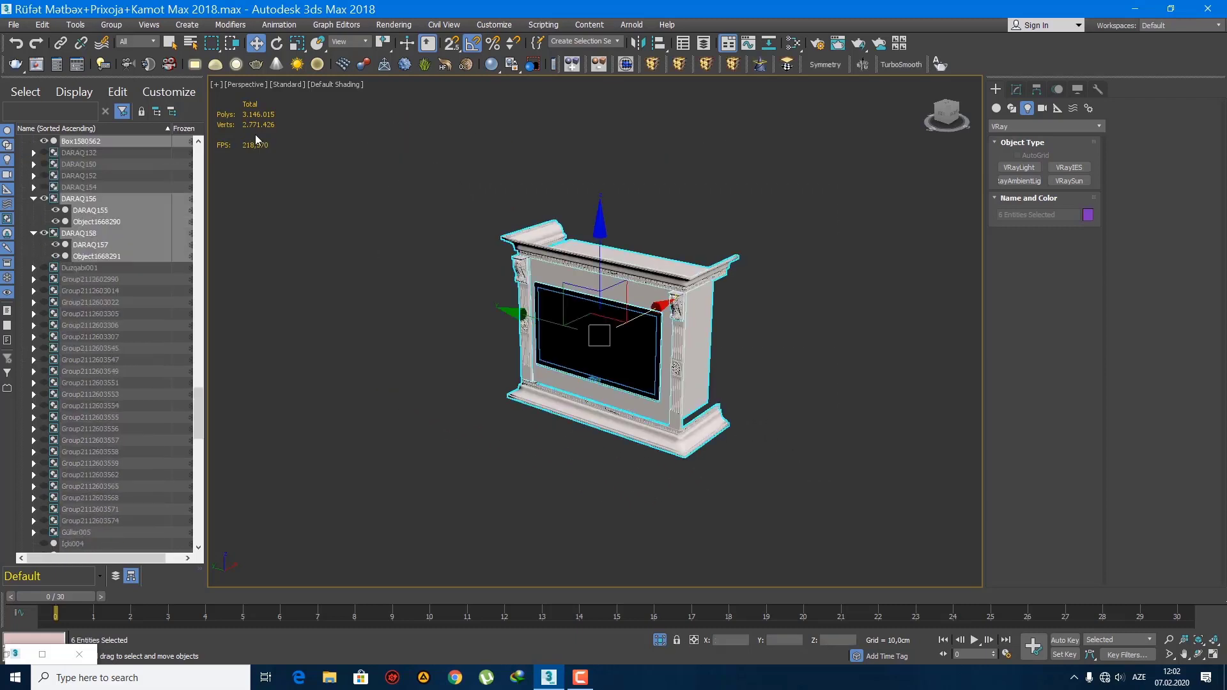
pyautogui.keyDown('alt'); pyautogui.click(592, 333); pyautogui.keyUp('alt')
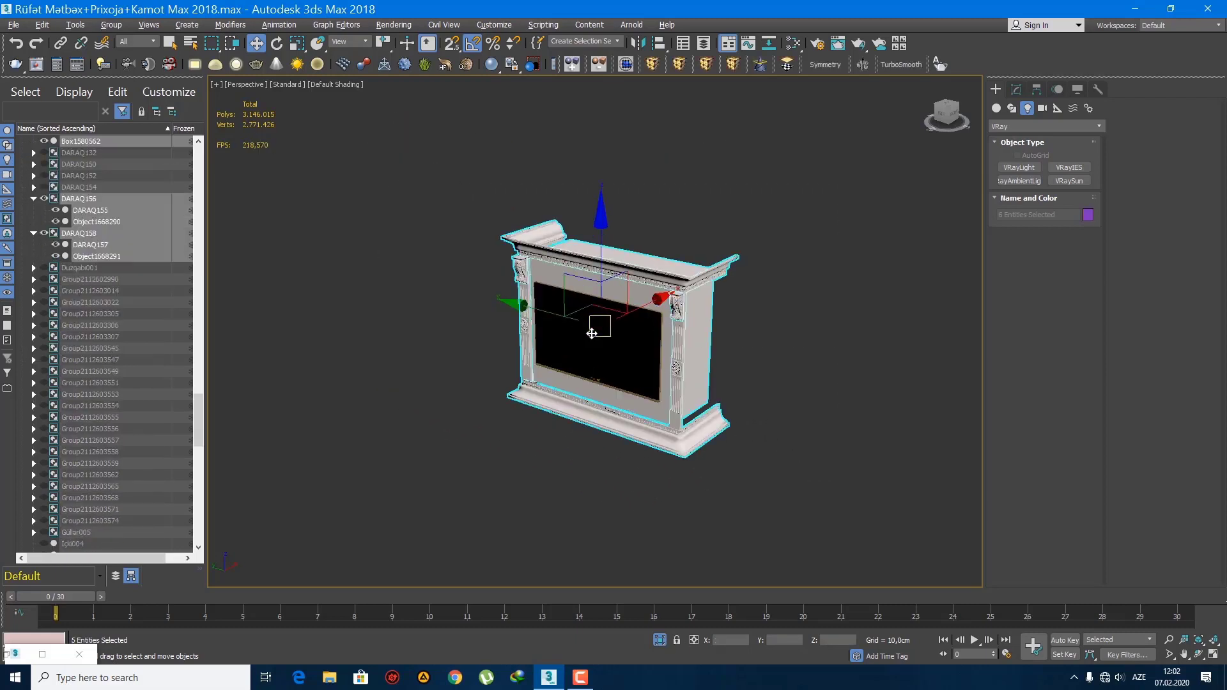
pyautogui.click(110, 25)
pyautogui.click(151, 141)
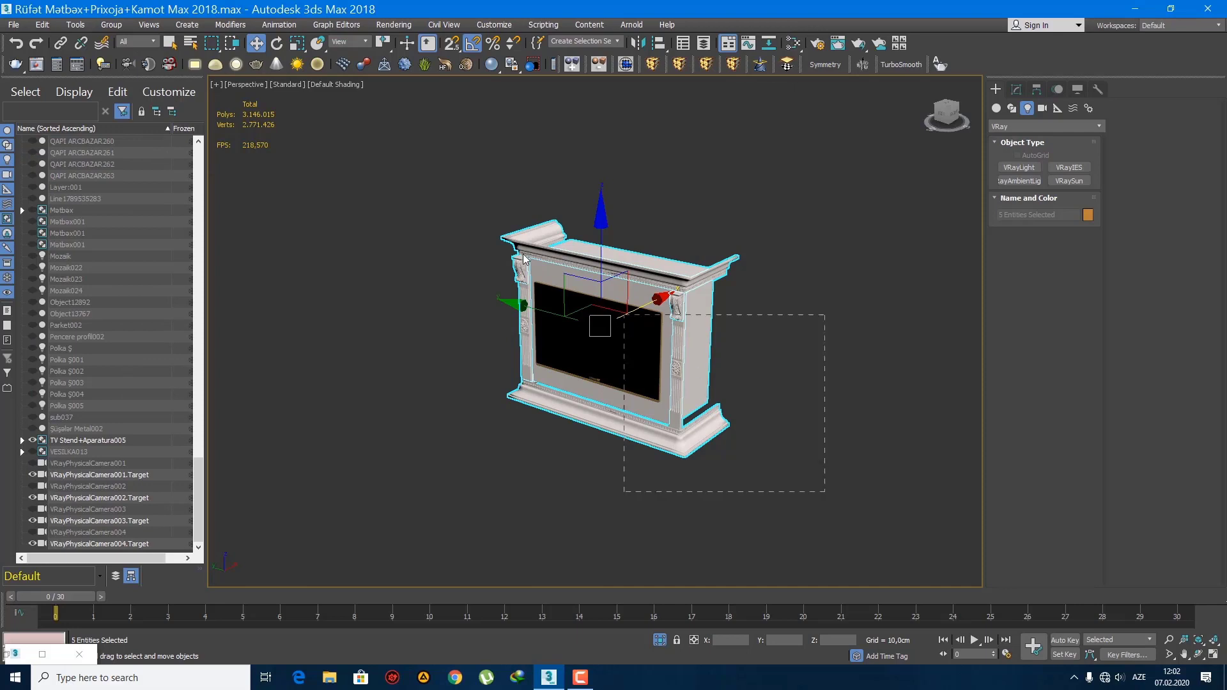
# - Group the surround parts together with the TV under the name TV Stend
pyautogui.moveTo(523, 259); pyautogui.dragTo(233, 113)
pyautogui.click(110, 24)
pyautogui.click(122, 47)
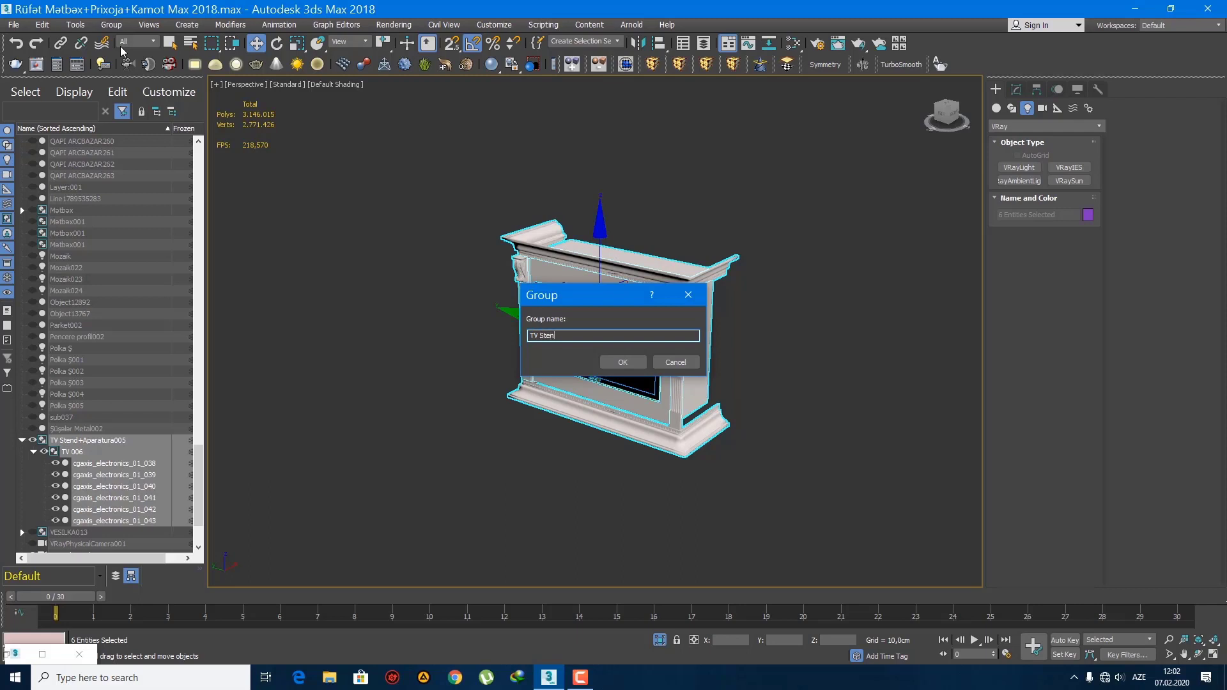
pyautogui.press('Return')
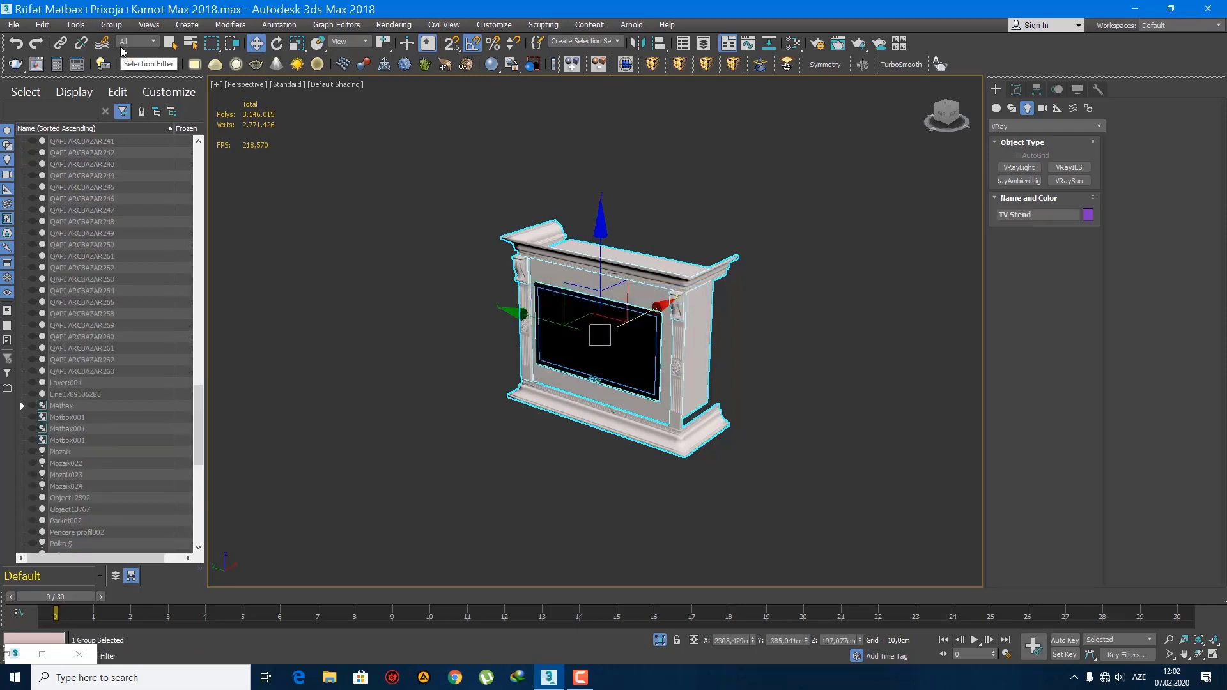
# - Unhide all the scene objects and hide the ceiling box that covers the room
pyautogui.rightClick(583, 339)
pyautogui.click(627, 274)
pyautogui.click(489, 255)
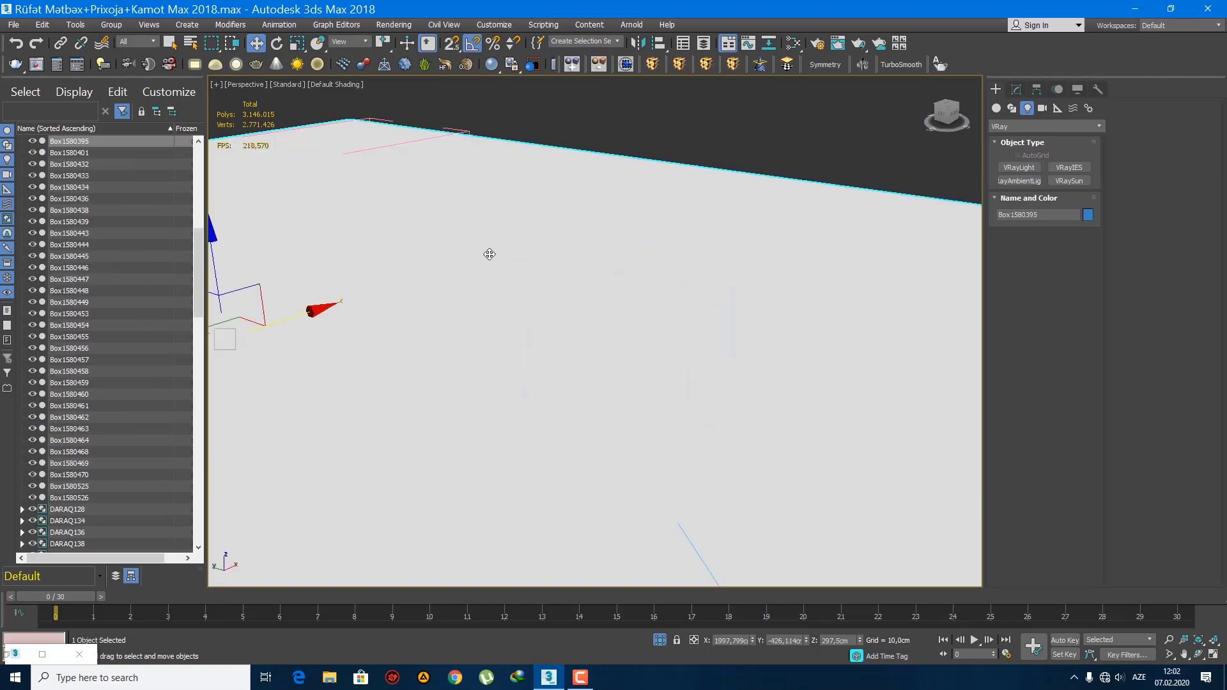
pyautogui.rightClick(490, 254)
pyautogui.click(545, 230)
# - Push the TV Stend group about 83 cm along X so its back sinks into the side wall
pyautogui.click(605, 323)
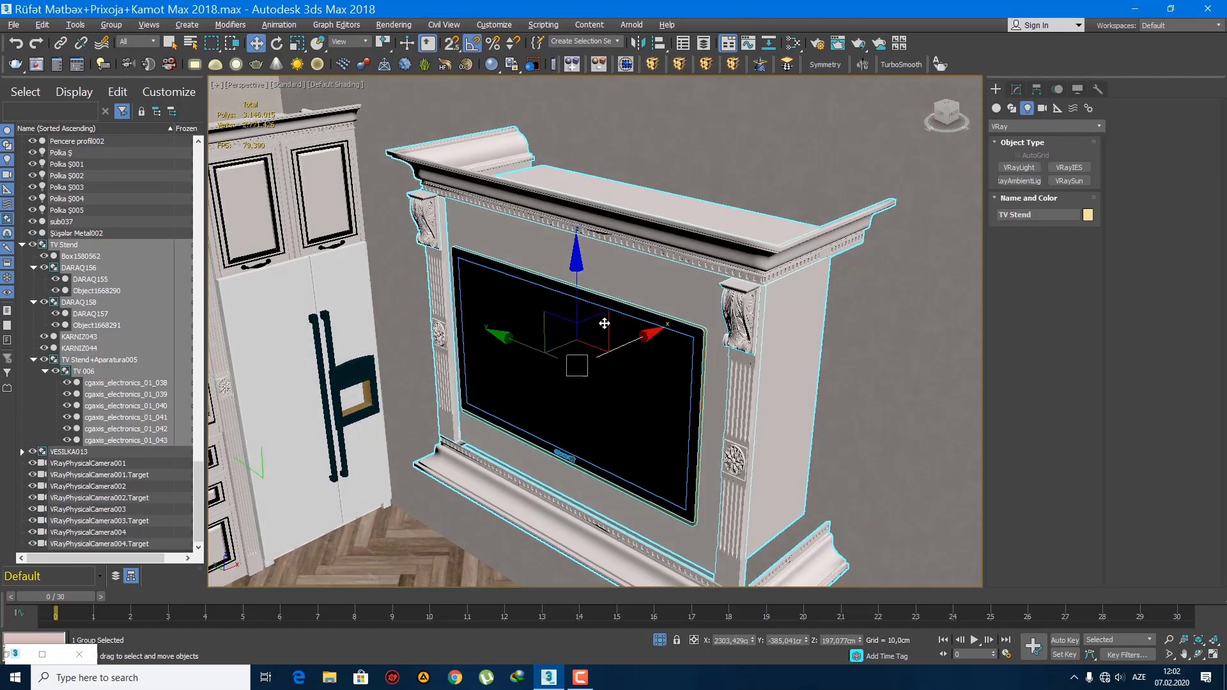
pyautogui.moveTo(604, 324); pyautogui.dragTo(673, 364)
pyautogui.moveTo(666, 370)
pyautogui.keyDown('alt'); pyautogui.mouseDown(button='middle')
pyautogui.moveTo(721, 371)
pyautogui.moveTo(672, 346)
pyautogui.mouseUp(button='middle'); pyautogui.keyUp('alt')
pyautogui.moveTo(665, 359); pyautogui.dragTo(663, 360)
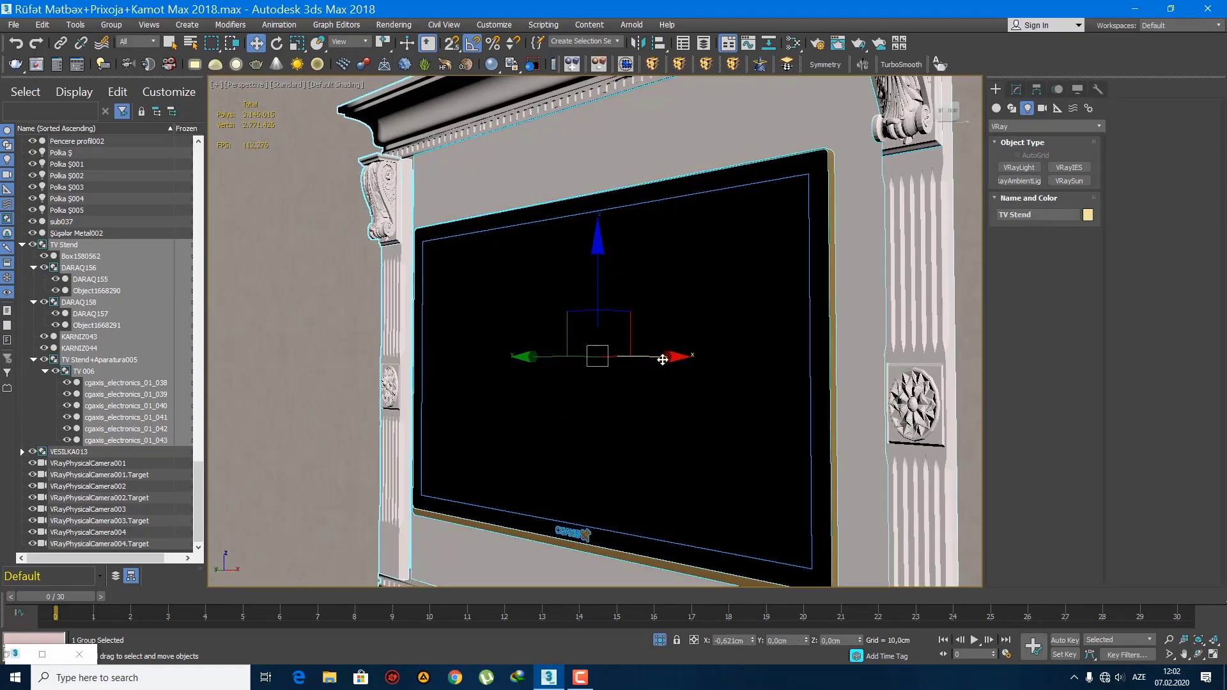
pyautogui.keyDown('alt'); pyautogui.moveTo(652, 361); pyautogui.dragTo(606, 332, button='middle'); pyautogui.keyUp('alt')
pyautogui.scroll(-5, 682, 368)
pyautogui.scroll(5, 679, 361)
pyautogui.moveTo(649, 382); pyautogui.dragTo(643, 380)
# - Slide the TV Stend group about 120 cm along Y towards the refrigerator end of the kitchen
pyautogui.scroll(-5, 566, 361)
pyautogui.keyDown('alt'); pyautogui.moveTo(567, 361); pyautogui.dragTo(647, 378, button='middle'); pyautogui.keyUp('alt')
pyautogui.moveTo(646, 378); pyautogui.dragTo(721, 375, button='middle')
pyautogui.scroll(-5, 685, 364)
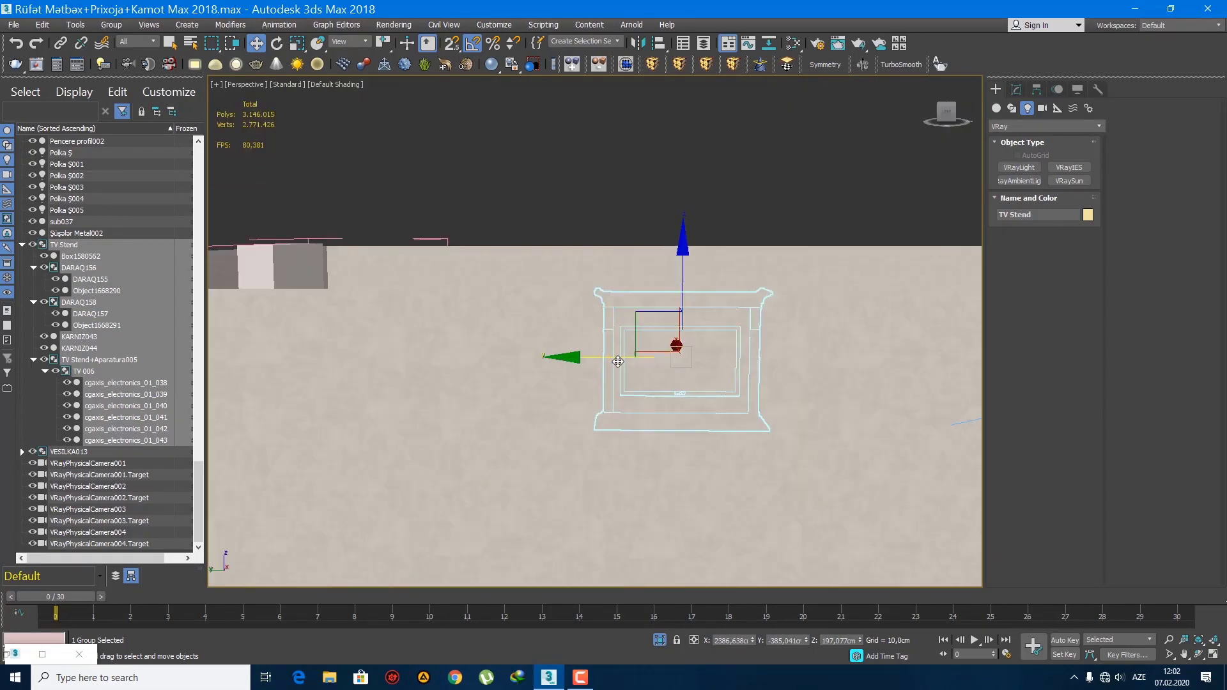
pyautogui.keyDown('alt'); pyautogui.moveTo(616, 358); pyautogui.dragTo(616, 374, button='middle'); pyautogui.keyUp('alt')
pyautogui.moveTo(598, 357); pyautogui.dragTo(461, 353)
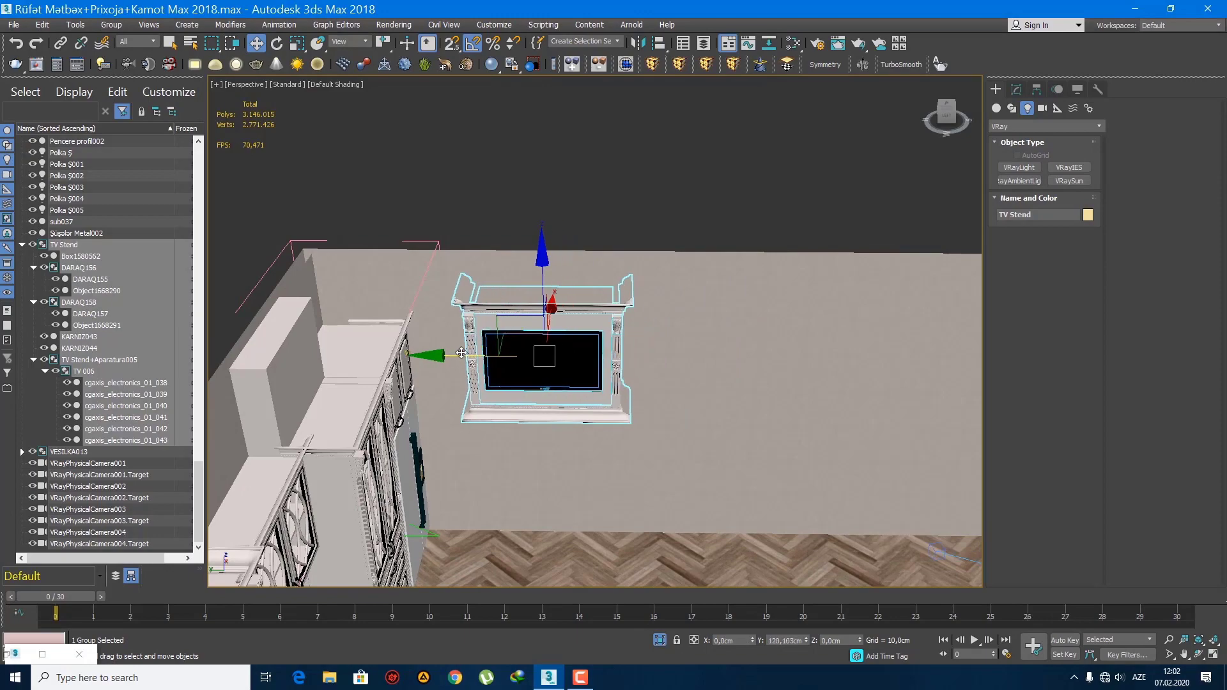
# - Lower the TV Stend group about 38 cm on the wall
pyautogui.scroll(3, 520, 407)
pyautogui.keyDown('alt'); pyautogui.moveTo(520, 407); pyautogui.dragTo(568, 314, button='middle'); pyautogui.keyUp('alt')
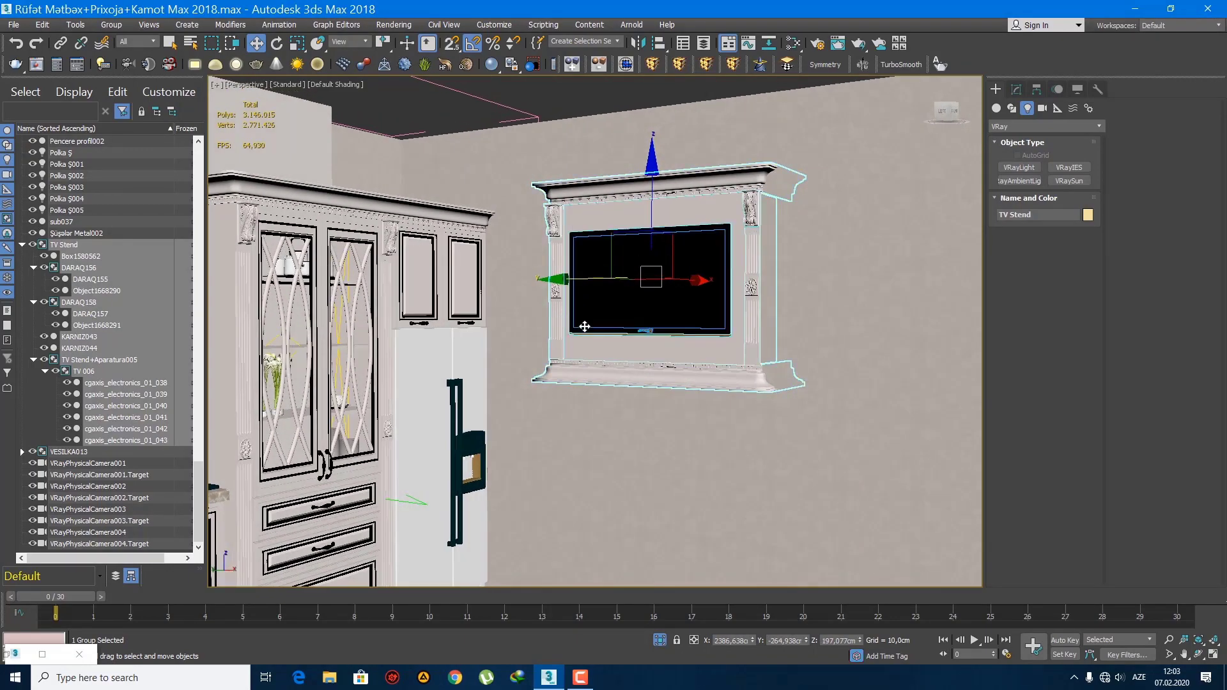
pyautogui.moveTo(650, 201); pyautogui.dragTo(672, 319)
pyautogui.keyDown('alt'); pyautogui.moveTo(672, 319); pyautogui.dragTo(571, 286, button='middle'); pyautogui.keyUp('alt')
pyautogui.moveTo(571, 286); pyautogui.dragTo(691, 392, button='middle')
pyautogui.scroll(6, 735, 318)
pyautogui.scroll(-4, 646, 349)
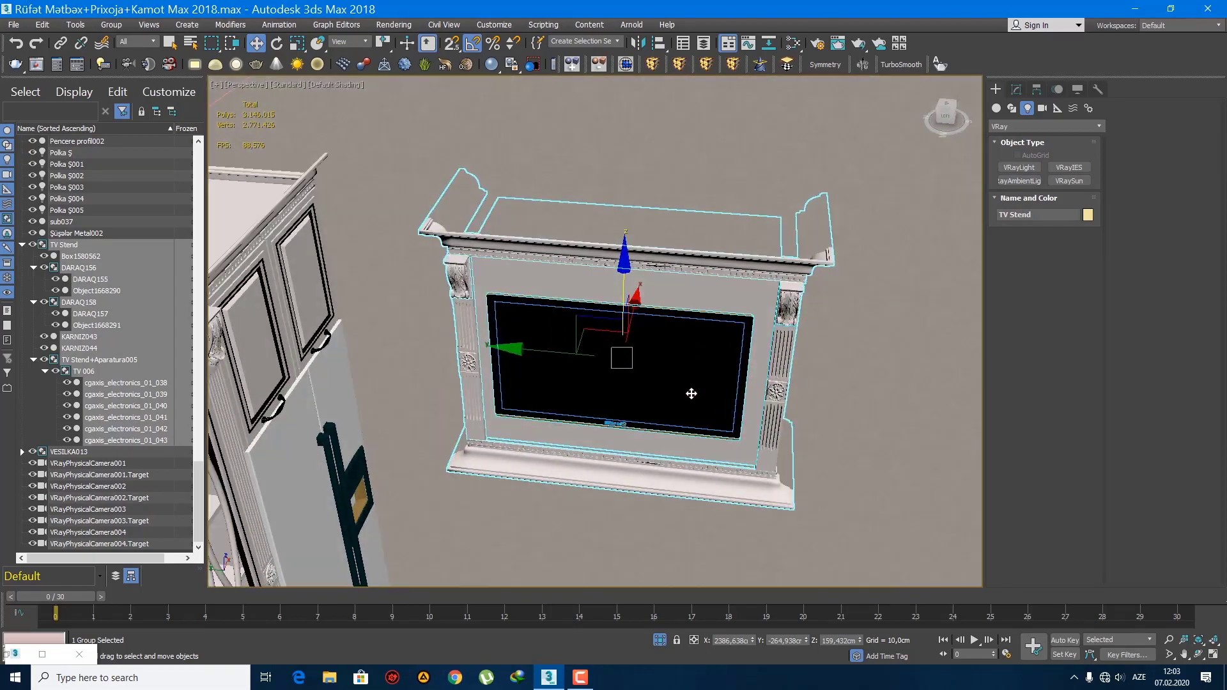
pyautogui.scroll(-5, 691, 388)
# - Clear the selection and examine the TV unit's placement within the whole room
pyautogui.click(737, 235)
pyautogui.keyDown('alt'); pyautogui.moveTo(708, 303); pyautogui.dragTo(666, 320, button='middle'); pyautogui.keyUp('alt')
pyautogui.moveTo(666, 320); pyautogui.dragTo(584, 365, button='middle')
pyautogui.scroll(4, 657, 322)
pyautogui.scroll(-5, 591, 340)
pyautogui.scroll(2, 632, 281)
pyautogui.keyDown('alt'); pyautogui.moveTo(632, 281); pyautogui.dragTo(646, 305, button='middle'); pyautogui.keyUp('alt')
pyautogui.scroll(-4, 645, 305)
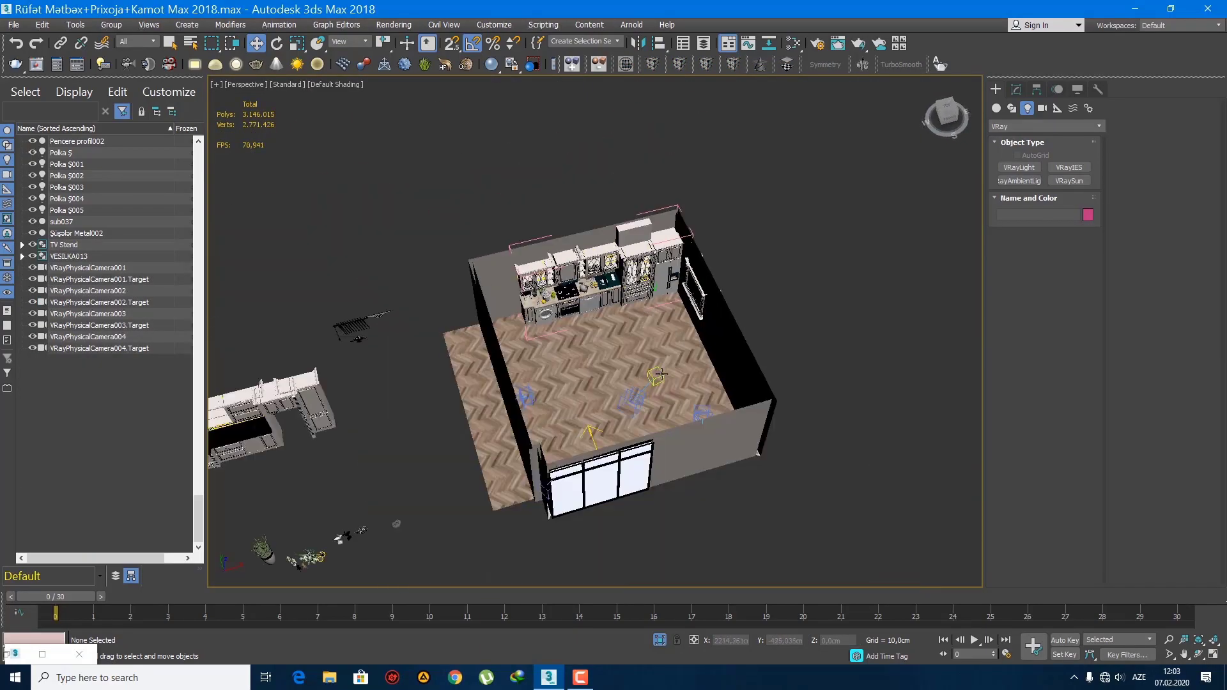
# - In the top wireframe view, delete VRayPhysicalCamera001, 002 and 004 with their targets, keeping only camera 003
pyautogui.press('t')
pyautogui.scroll(-4, 616, 430)
pyautogui.moveTo(617, 431); pyautogui.dragTo(435, 503, button='middle')
pyautogui.scroll(3, 702, 365)
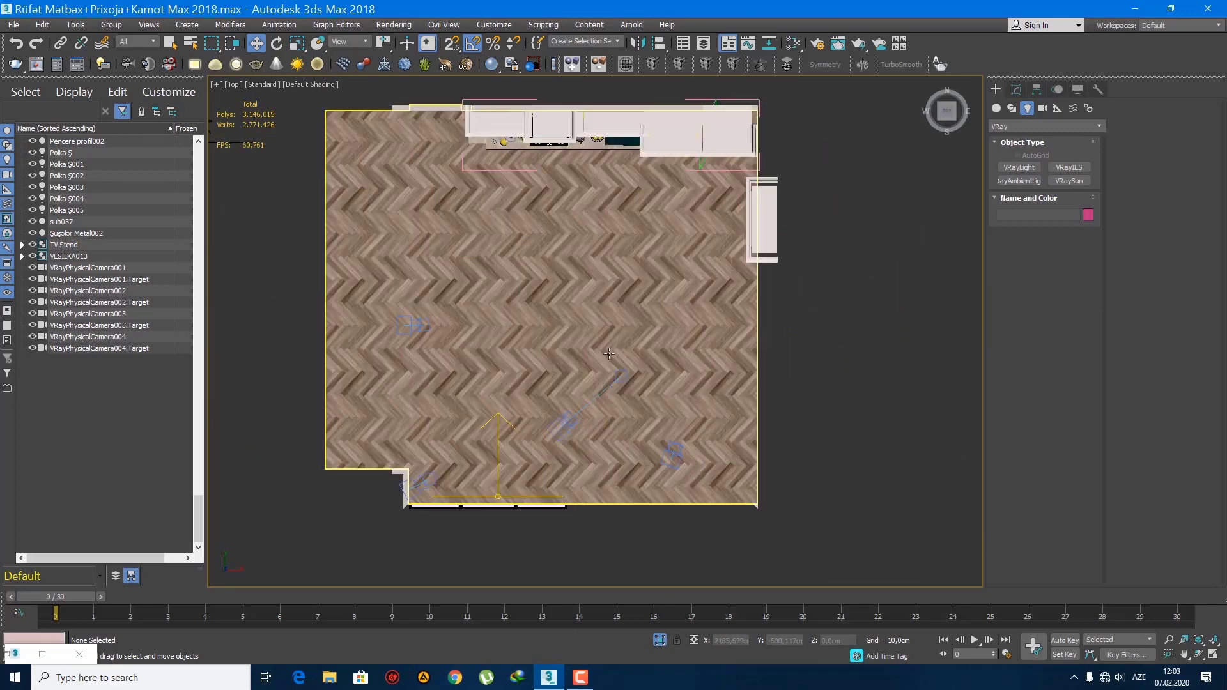
pyautogui.scroll(2, 595, 354)
pyautogui.moveTo(595, 354); pyautogui.dragTo(615, 362, button='middle')
pyautogui.scroll(-1, 610, 362)
pyautogui.press('F3')
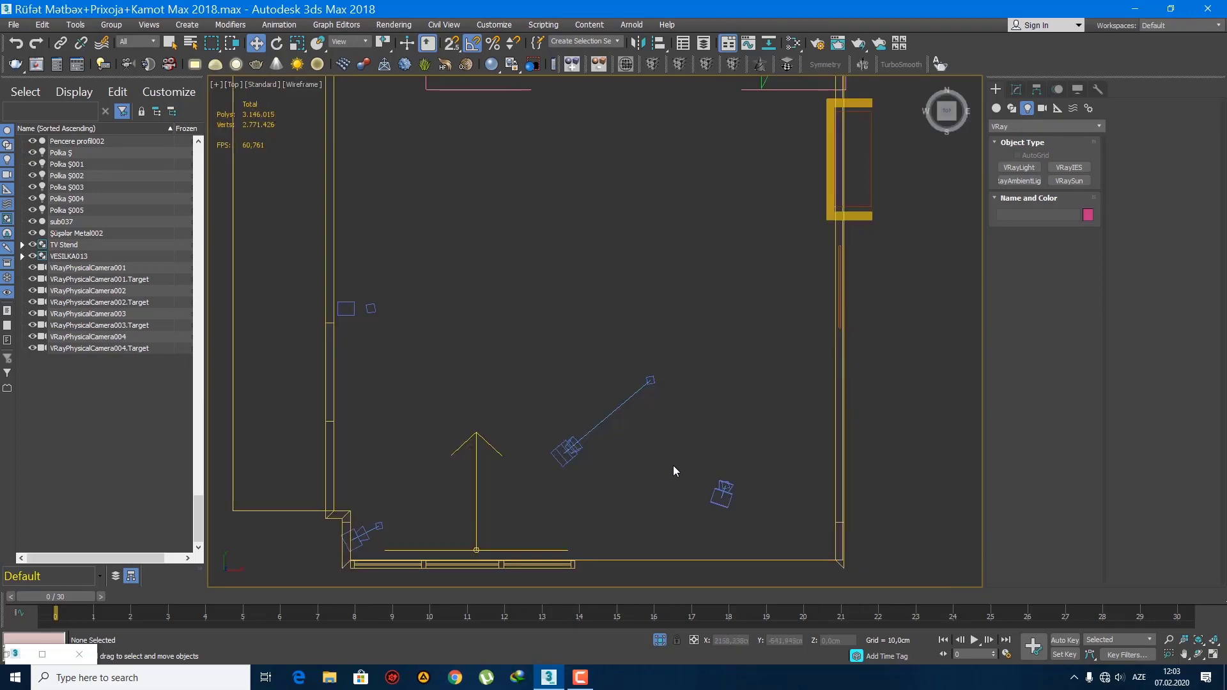
pyautogui.moveTo(600, 377); pyautogui.dragTo(600, 378)
pyautogui.press('Delete')
pyautogui.moveTo(411, 346); pyautogui.dragTo(378, 309)
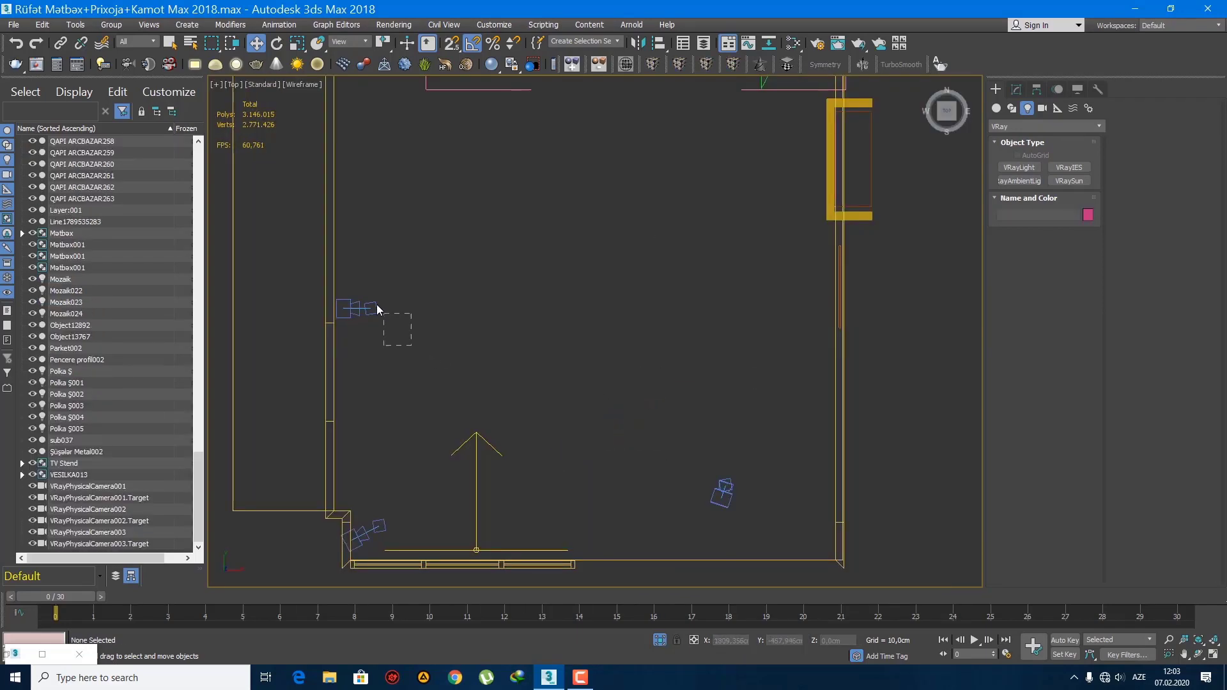
pyautogui.moveTo(387, 539); pyautogui.dragTo(376, 521)
pyautogui.press('Delete')
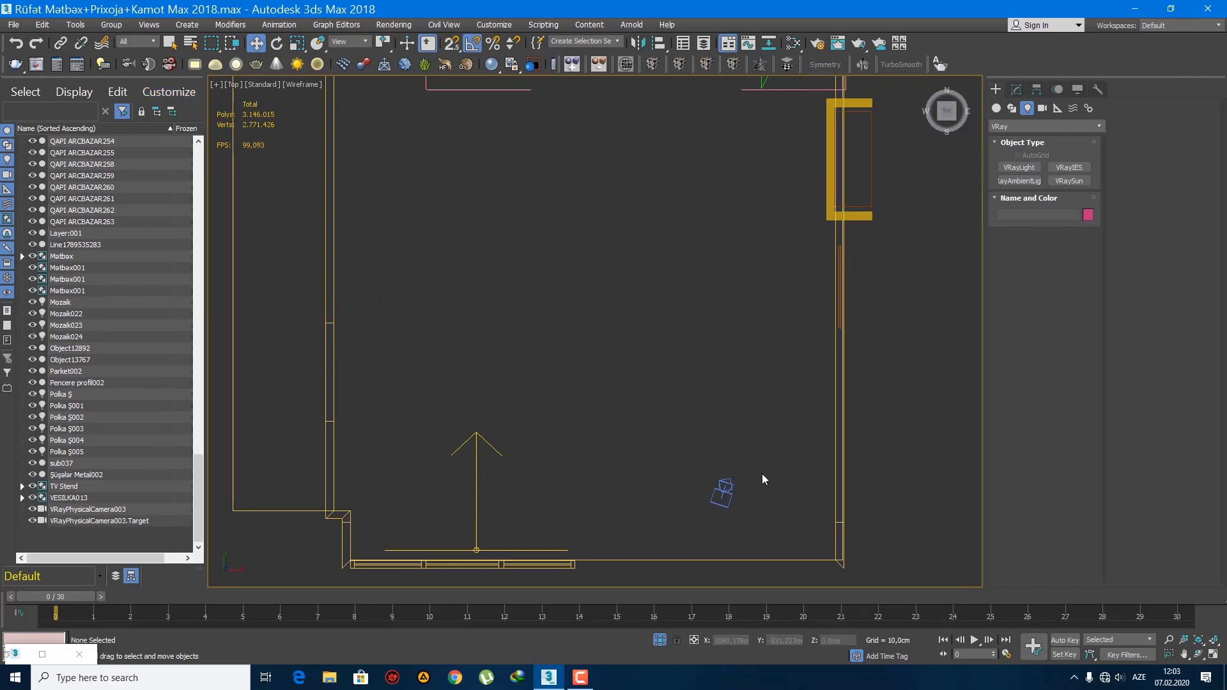
# - Select the remaining camera and open its parameters for review
pyautogui.click(731, 497)
pyautogui.scroll(4, 731, 497)
pyautogui.moveTo(731, 497); pyautogui.dragTo(700, 413, button='middle')
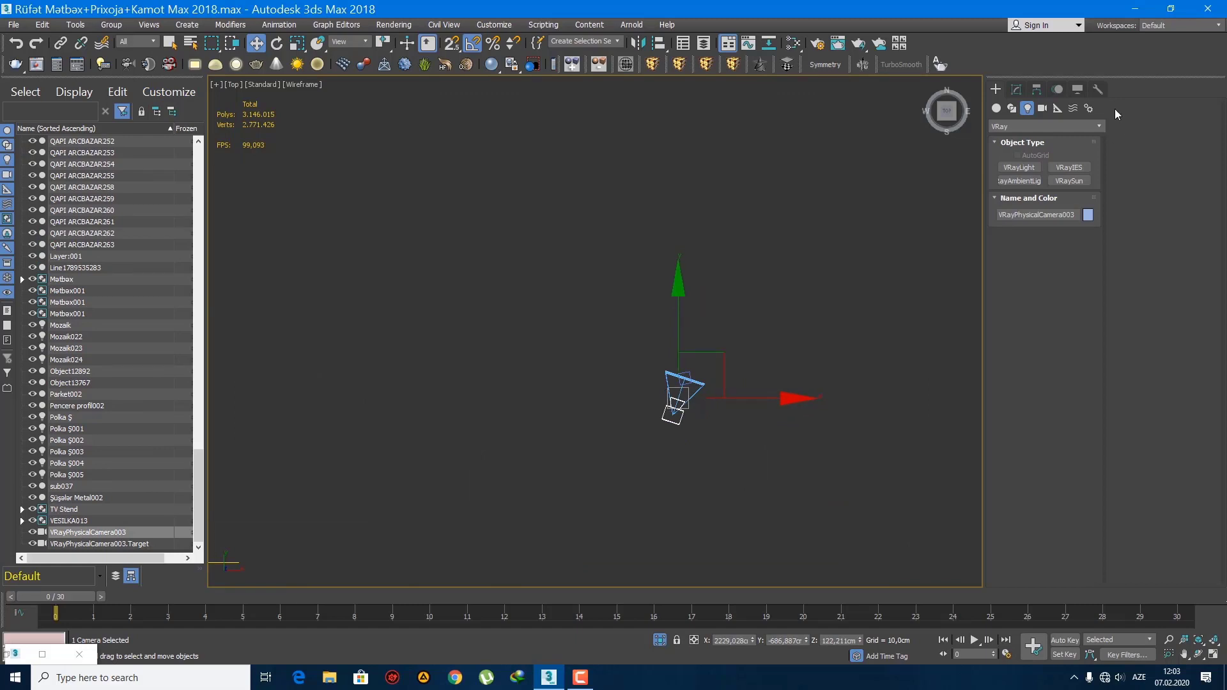
pyautogui.click(1017, 90)
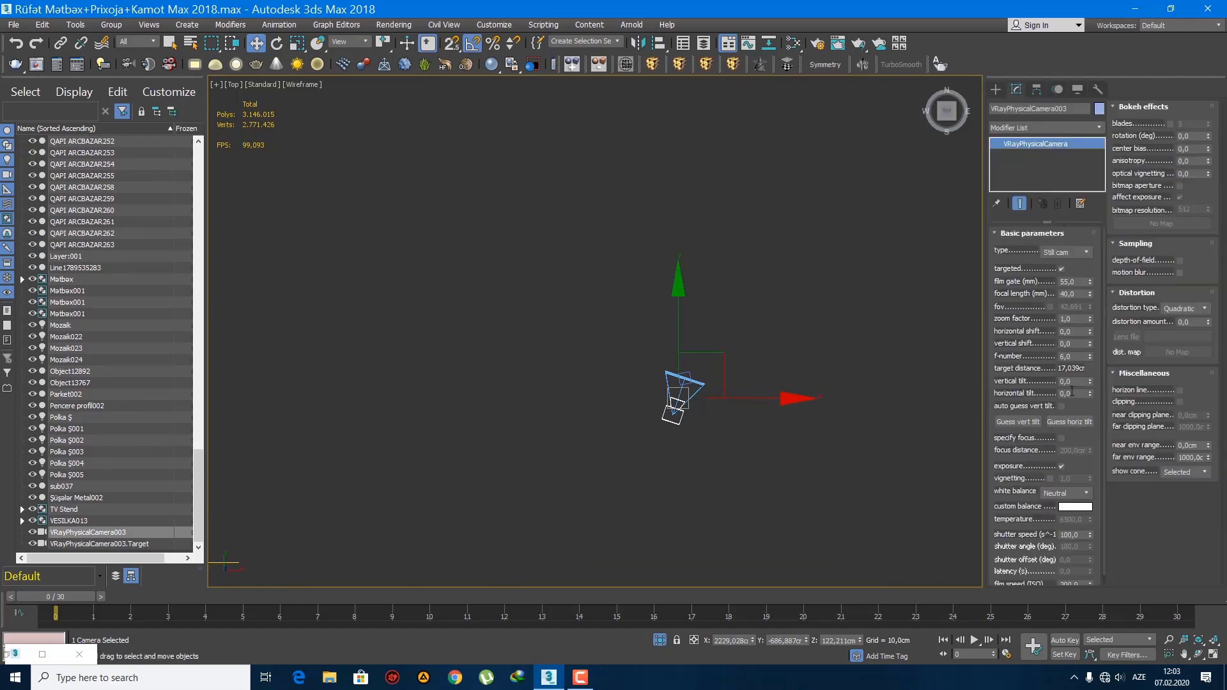
pyautogui.scroll(-4, 762, 429)
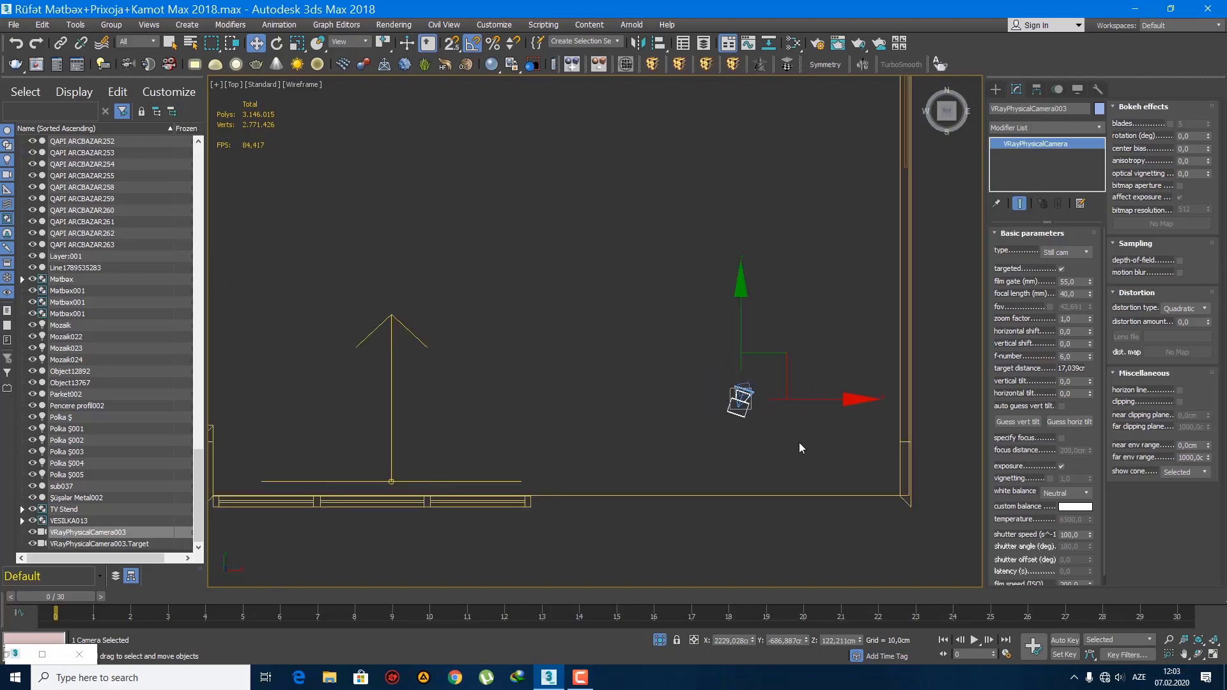
# - Move the remaining camera with its target across the room to about X 1805 cm, Y -487 cm, near the opposite wall
pyautogui.click(741, 399)
pyautogui.moveTo(679, 361); pyautogui.dragTo(699, 378, button='middle')
pyautogui.scroll(-3, 711, 380)
pyautogui.moveTo(783, 357); pyautogui.dragTo(617, 285)
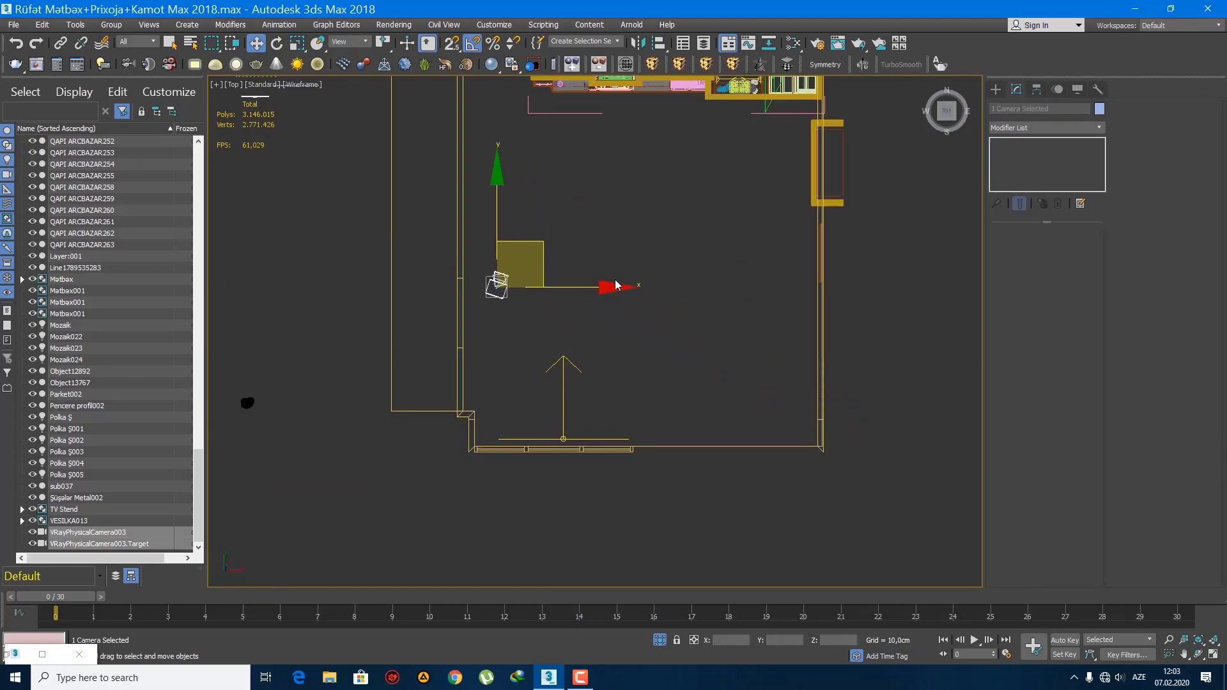
# - Rename the moved camera as VRayPhysicalCamera001
pyautogui.click(685, 299)
pyautogui.click(501, 294)
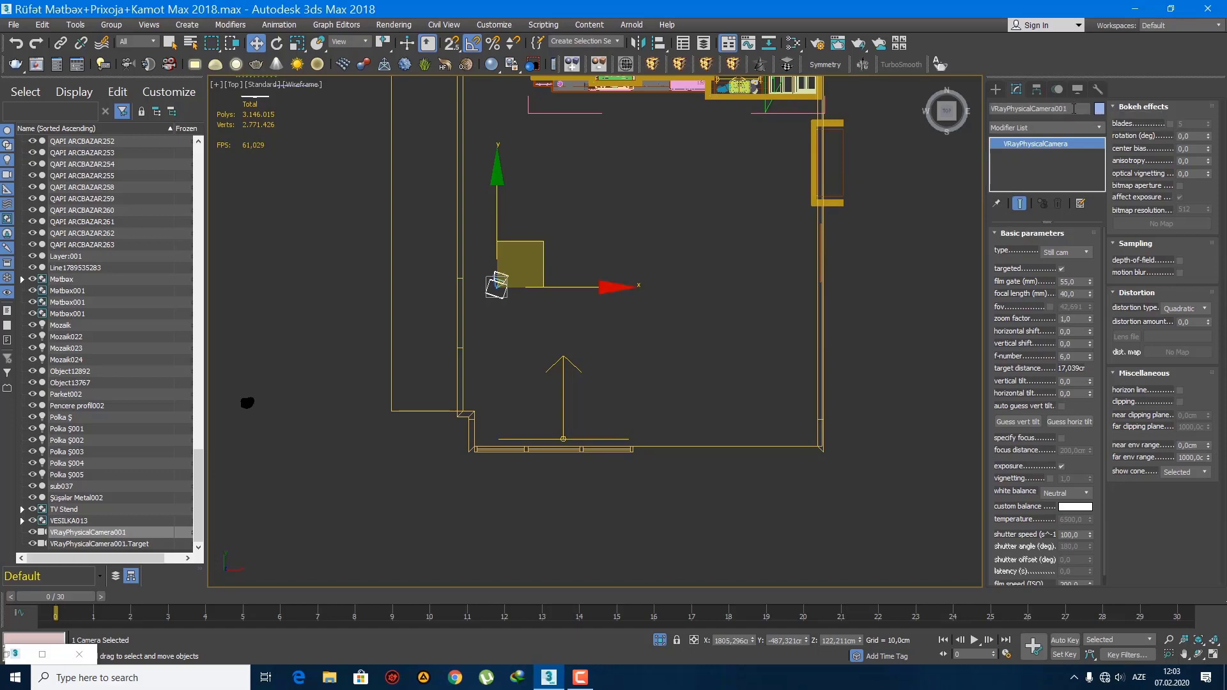
pyautogui.click(996, 89)
pyautogui.scroll(3, 558, 356)
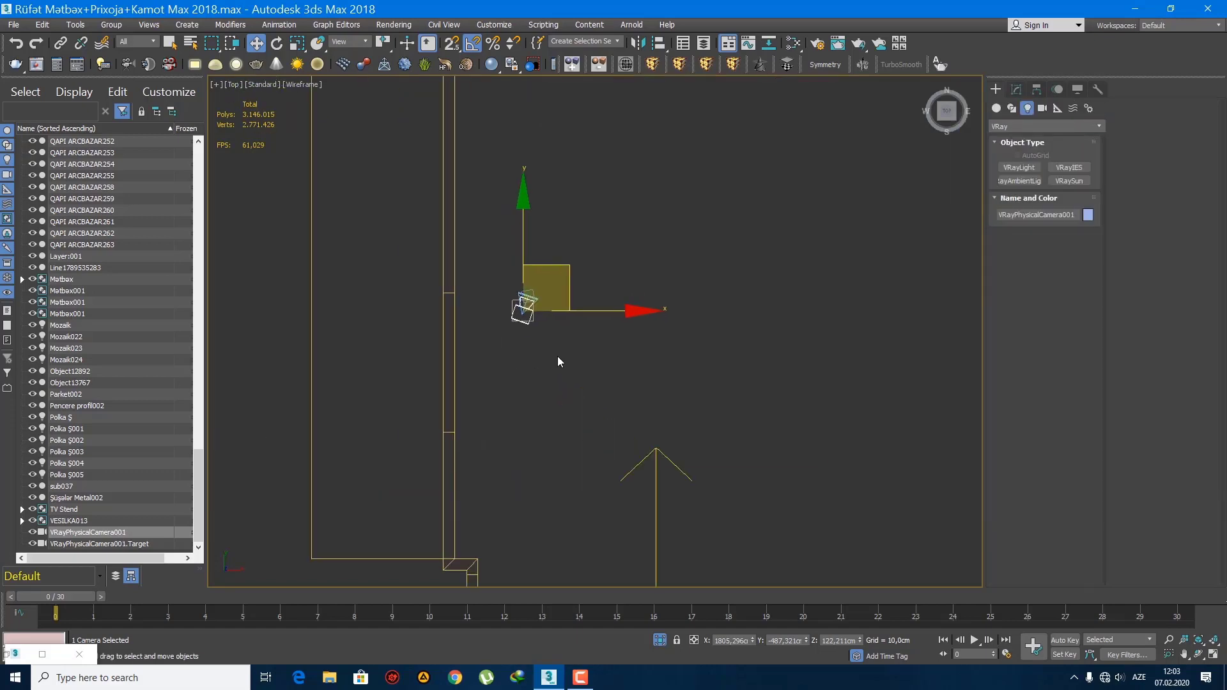
# - Look through VRayPhysicalCamera001 with default shading
pyautogui.click(575, 352)
pyautogui.press('c')
pyautogui.press('F3')
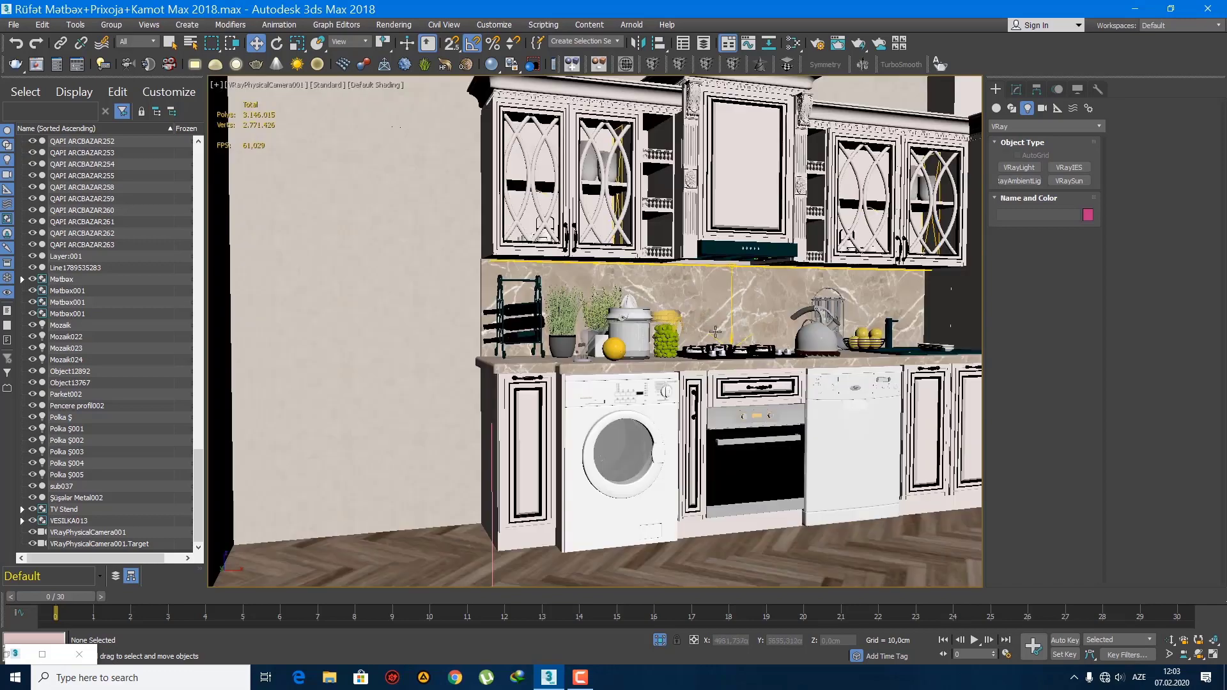
# - Orbit the camera until the kitchen run and the tall refrigerator cabinets are in view, and show the safe frame
pyautogui.rightClick(659, 317)
pyautogui.click(716, 266)
pyautogui.click(1198, 656)
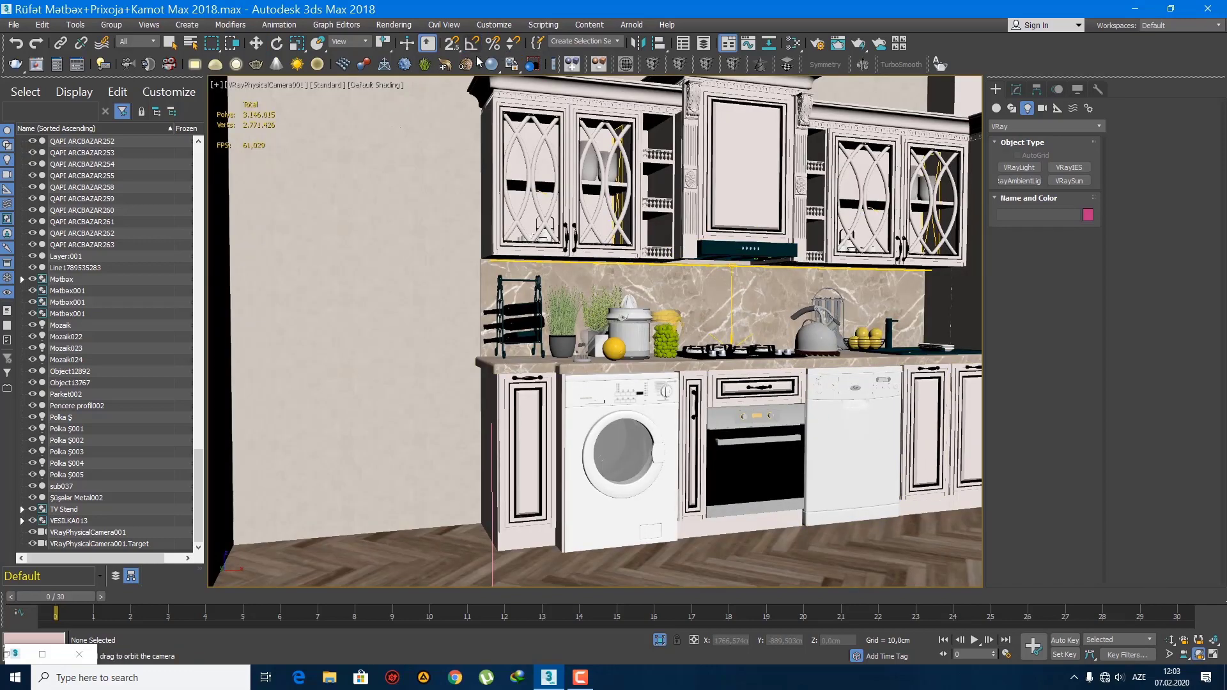
pyautogui.moveTo(668, 354); pyautogui.dragTo(688, 351)
pyautogui.moveTo(688, 351); pyautogui.dragTo(437, 350, button='middle')
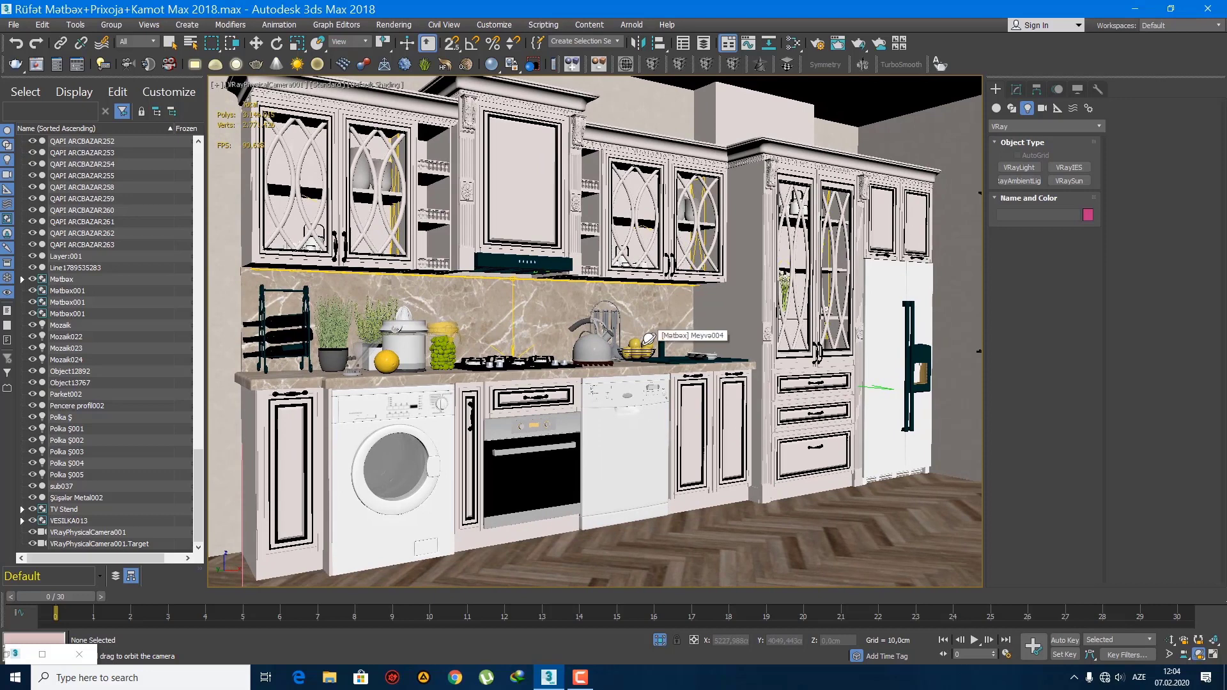
pyautogui.hotkey('shift', 'f')
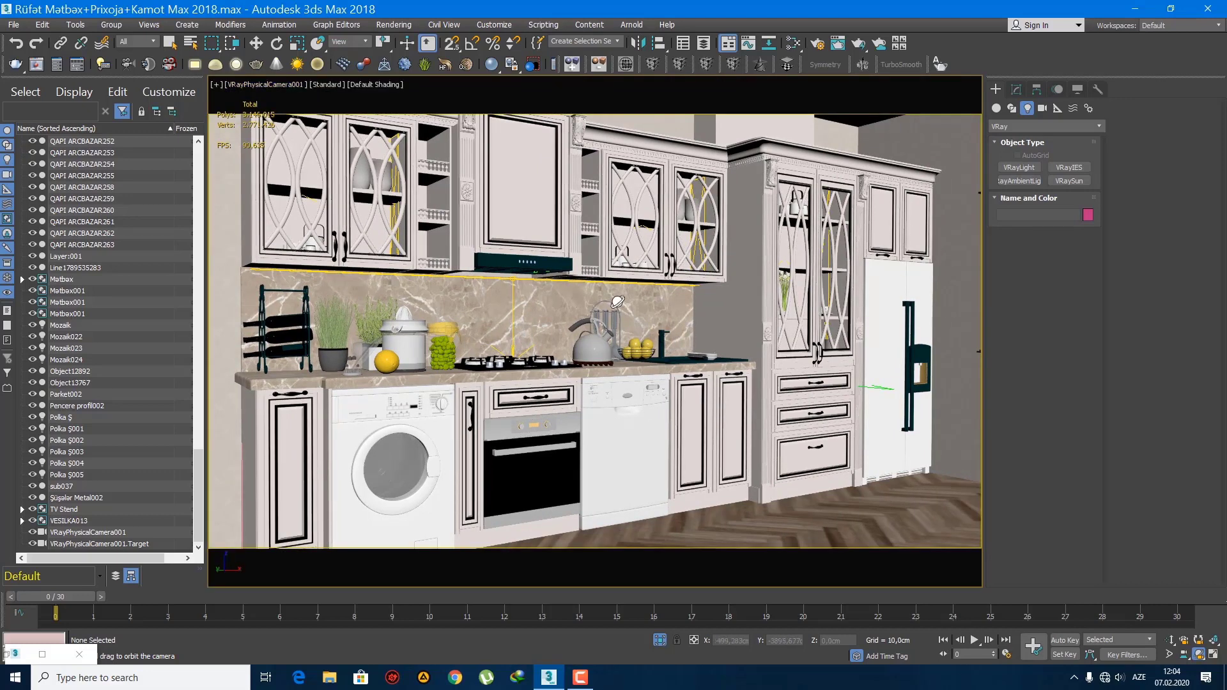
# - In the top view, move VRayPhysicalCamera001 with its target away from the kitchen to about X 1799 cm, Y -686 cm, and return to the camera view
pyautogui.press('t')
pyautogui.moveTo(627, 332); pyautogui.dragTo(590, 359, button='middle')
pyautogui.press('F3')
pyautogui.scroll(3, 782, 296)
pyautogui.rightClick(802, 307)
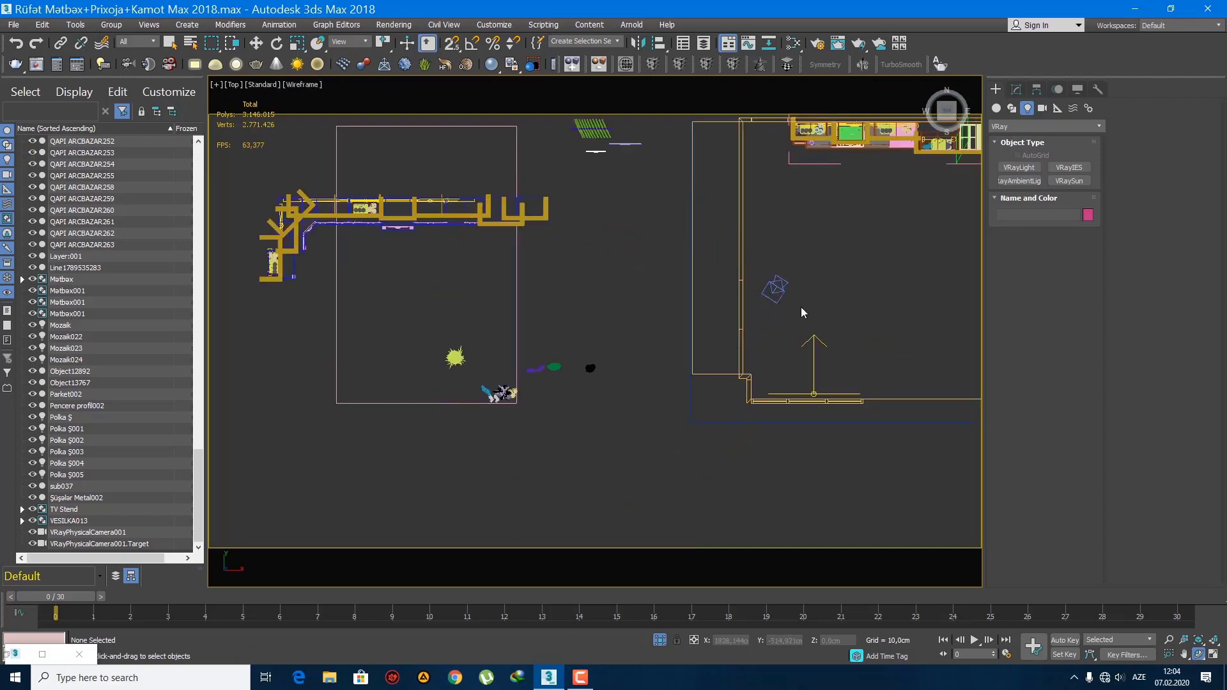
pyautogui.click(775, 286)
pyautogui.moveTo(841, 283); pyautogui.dragTo(630, 330, button='middle')
pyautogui.press('w')
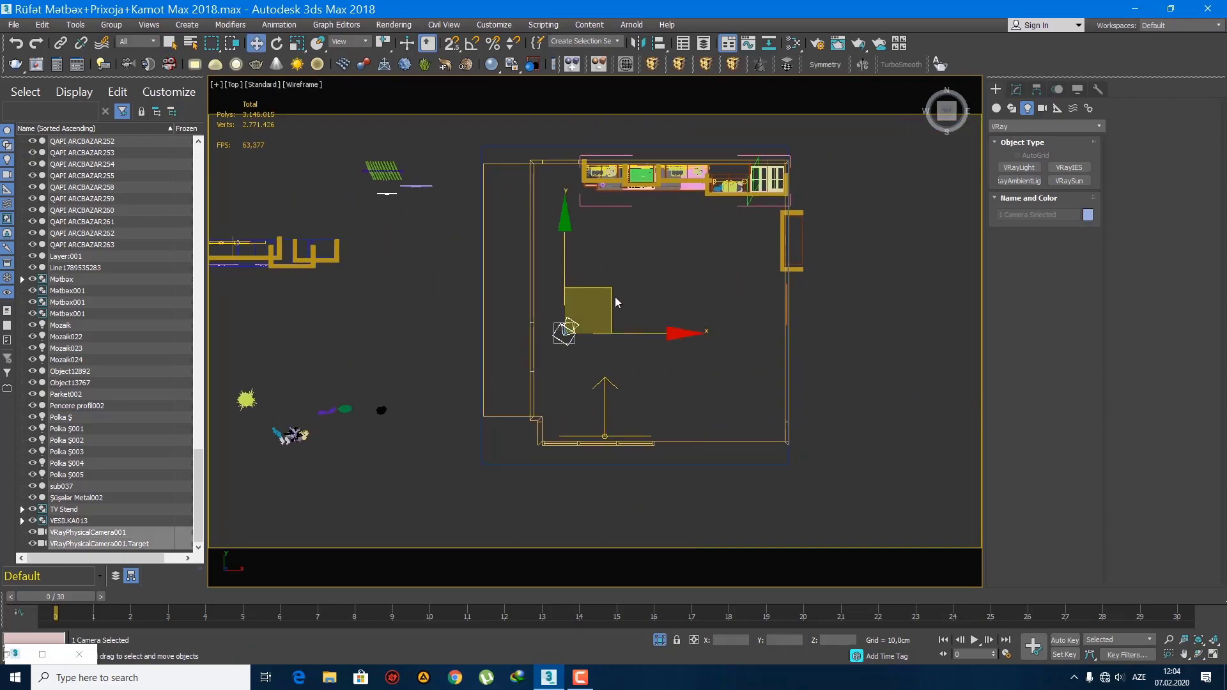
pyautogui.moveTo(615, 300); pyautogui.dragTo(601, 377)
pyautogui.press('c')
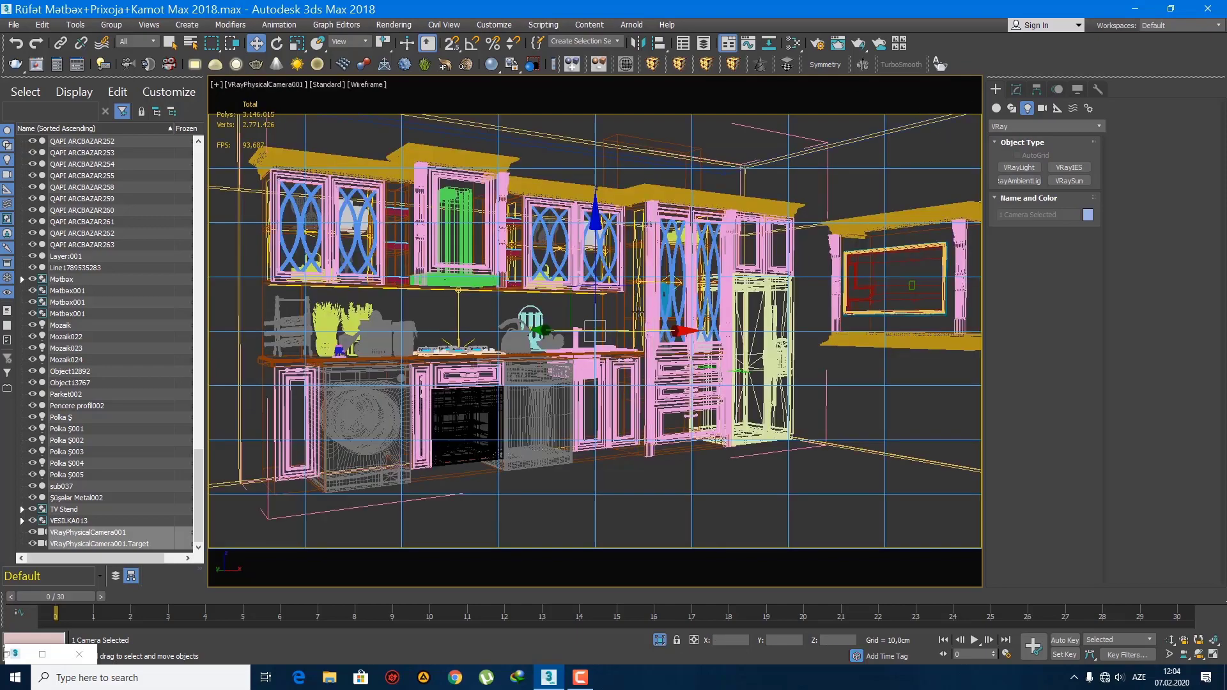
# - Shade the camera view and adjust the framing to include the full kitchen run and the wall-mounted TV surround
pyautogui.press('F3')
pyautogui.scroll(3, 584, 318)
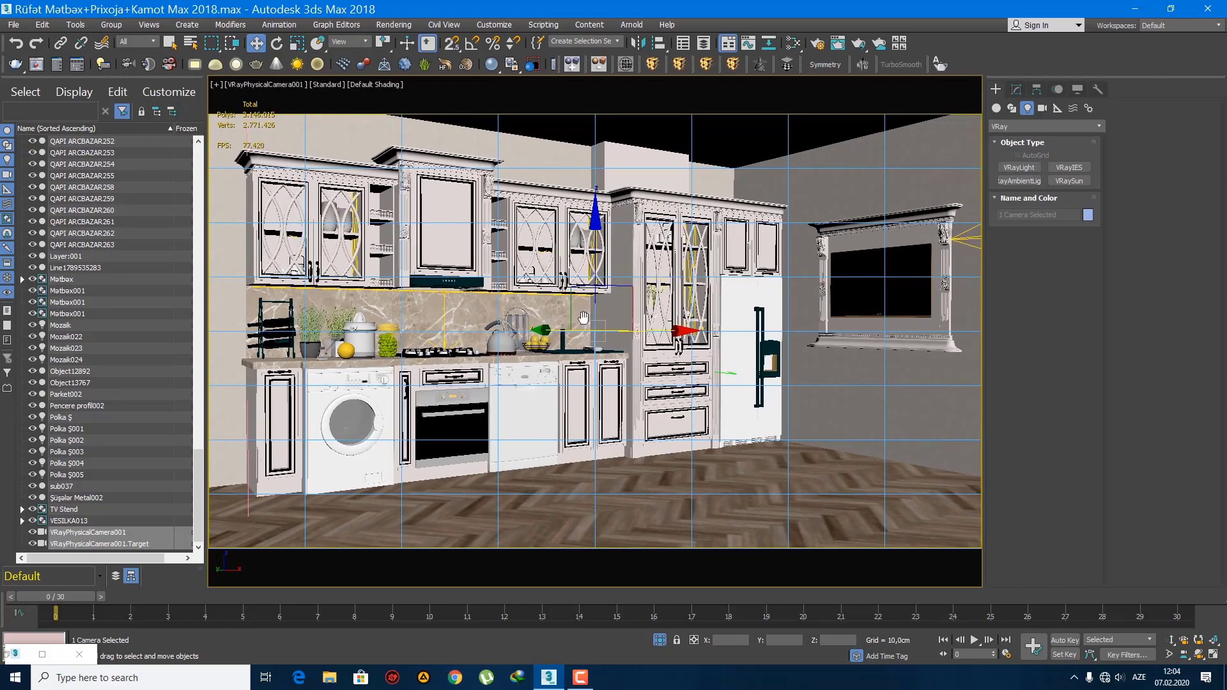
pyautogui.moveTo(584, 317); pyautogui.dragTo(578, 318, button='middle')
pyautogui.moveTo(740, 296); pyautogui.dragTo(718, 301, button='middle')
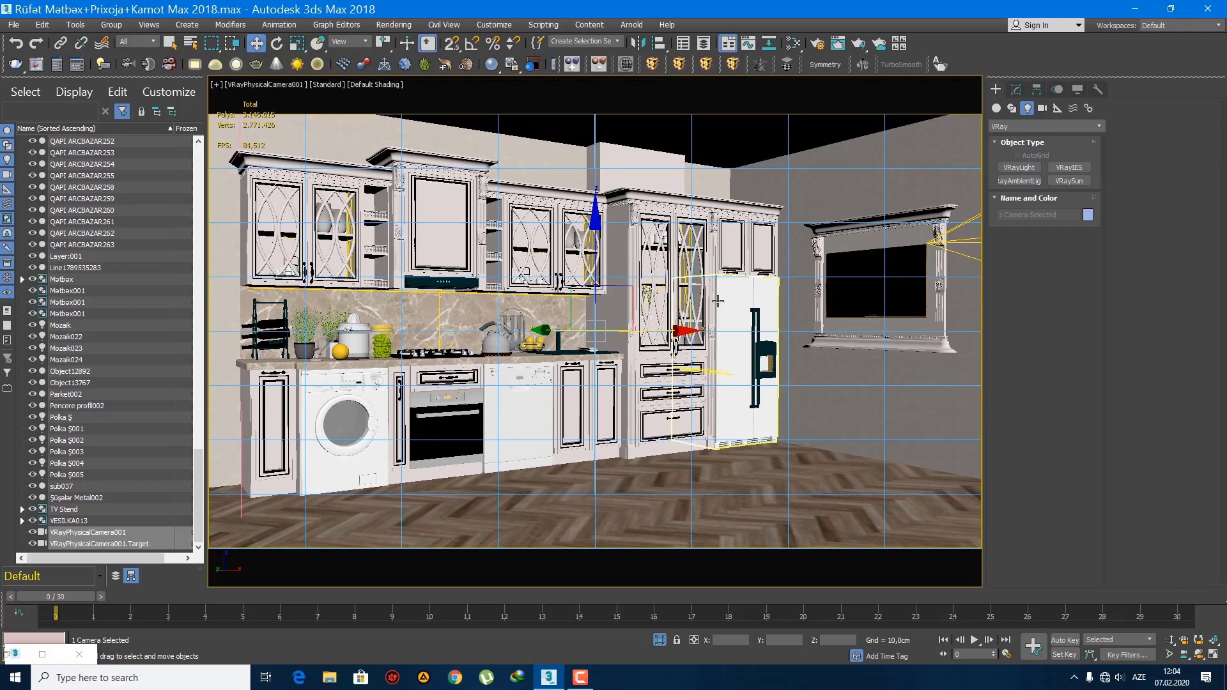
# - Set the film gate of VRayPhysicalCamera001 to 51 mm after trying 50 mm
pyautogui.click(248, 84)
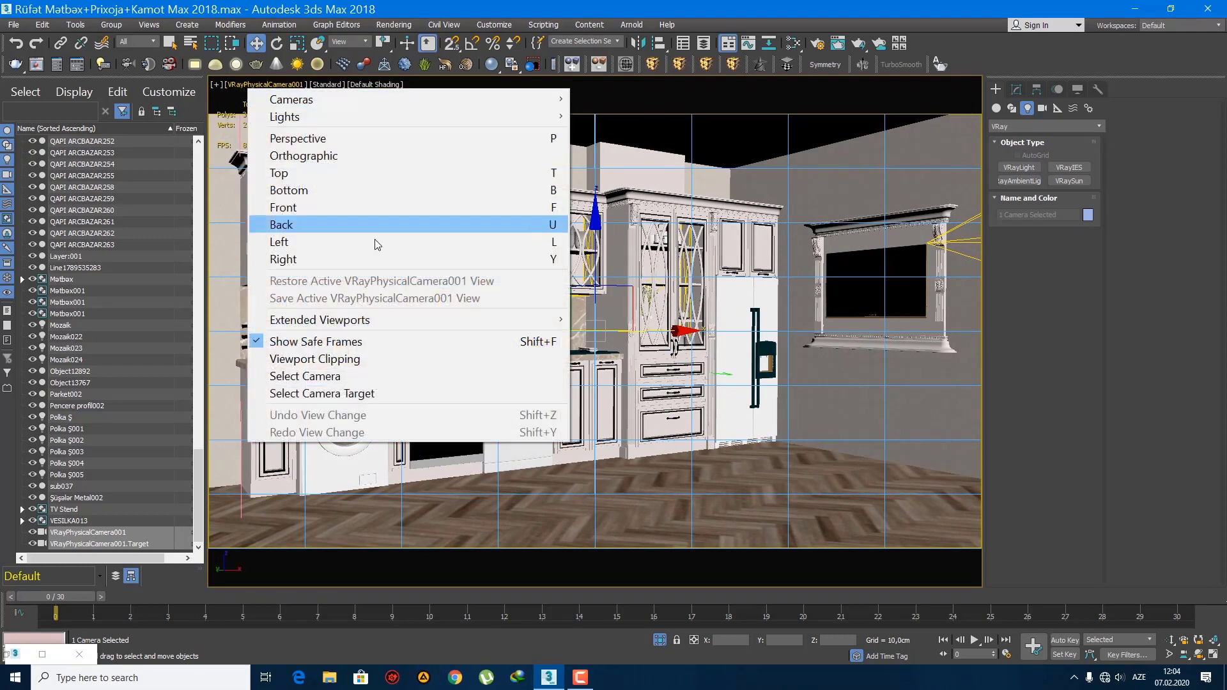
pyautogui.click(382, 375)
pyautogui.click(1016, 90)
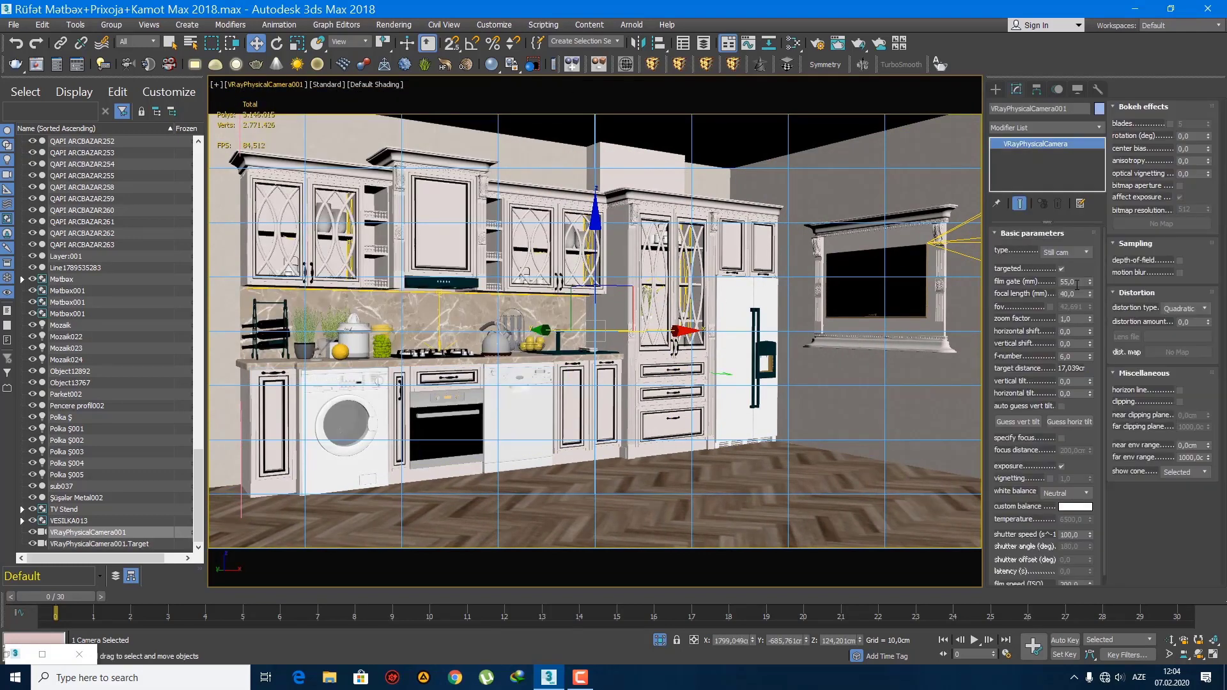
pyautogui.moveTo(1080, 281); pyautogui.dragTo(1056, 285)
pyautogui.write('50')
pyautogui.press('Return')
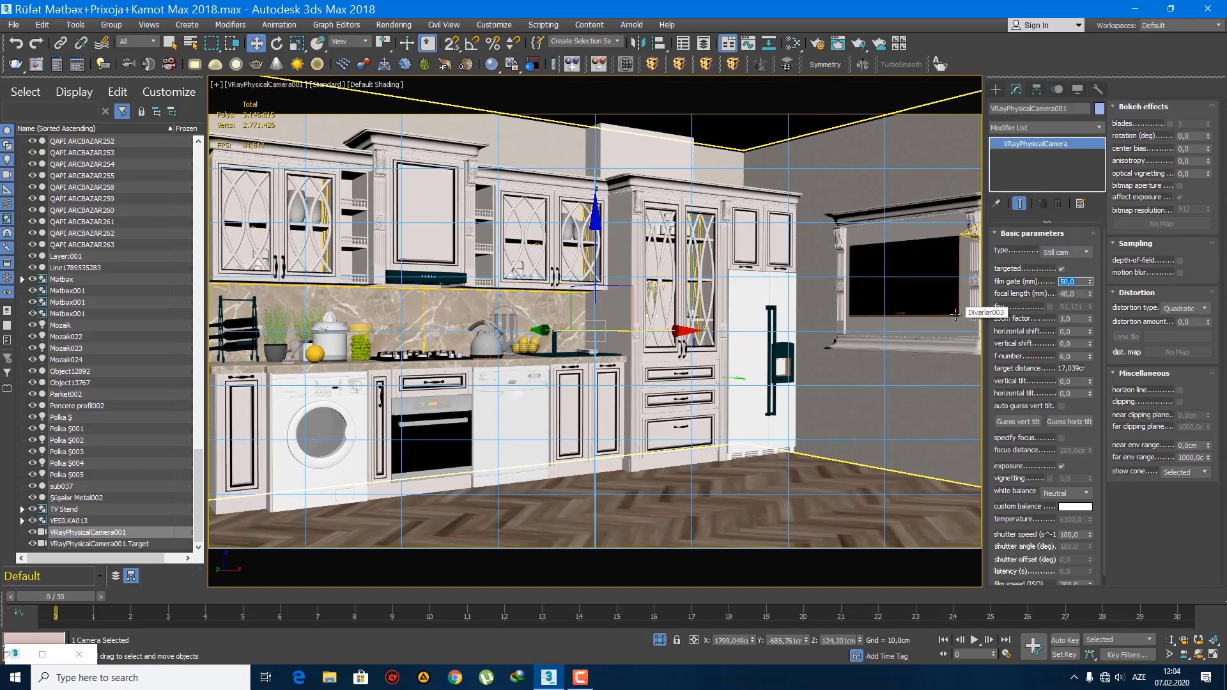
pyautogui.write('51')
pyautogui.press('Return')
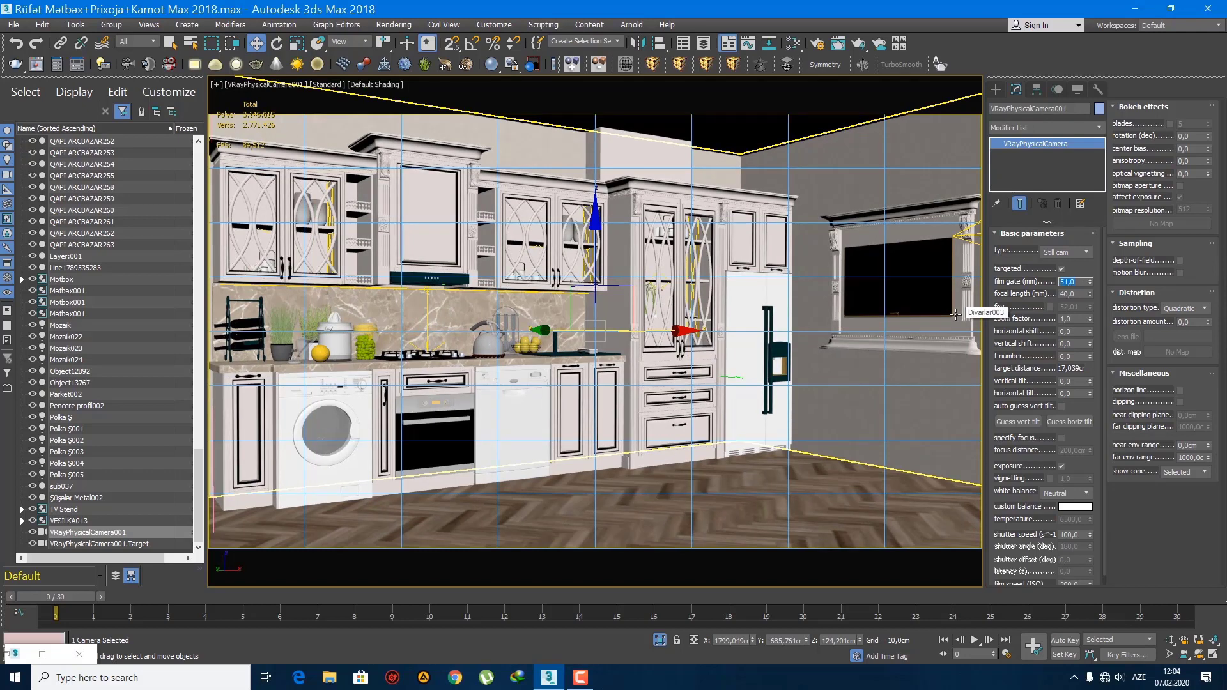
pyautogui.click(999, 91)
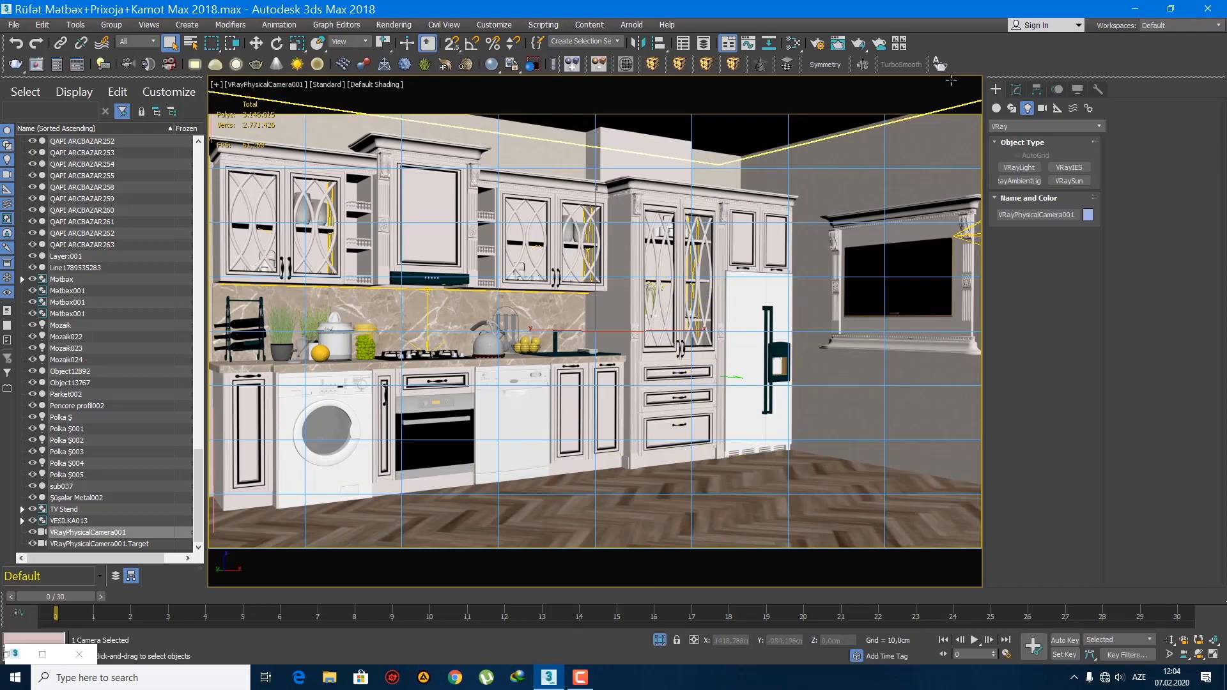
# - Review the render setup, including output size, image sampler, Global DMC, irradiance map, light cache and system settings
pyautogui.click(419, 30)
pyautogui.click(460, 91)
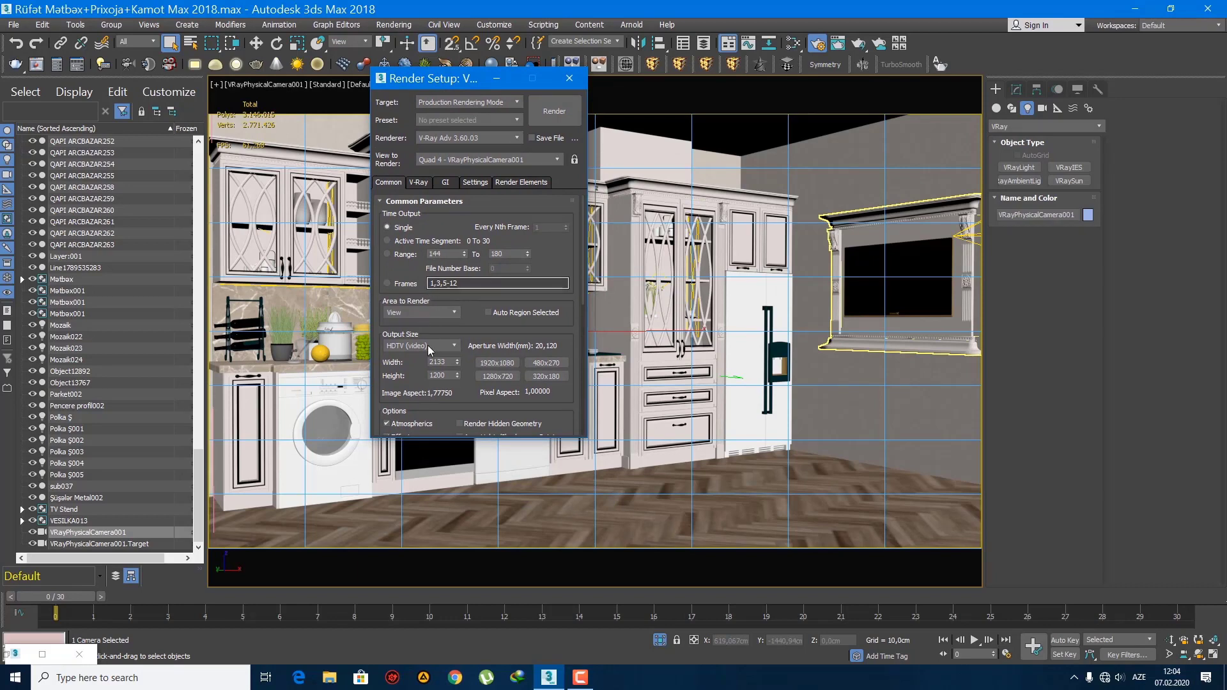
pyautogui.click(417, 184)
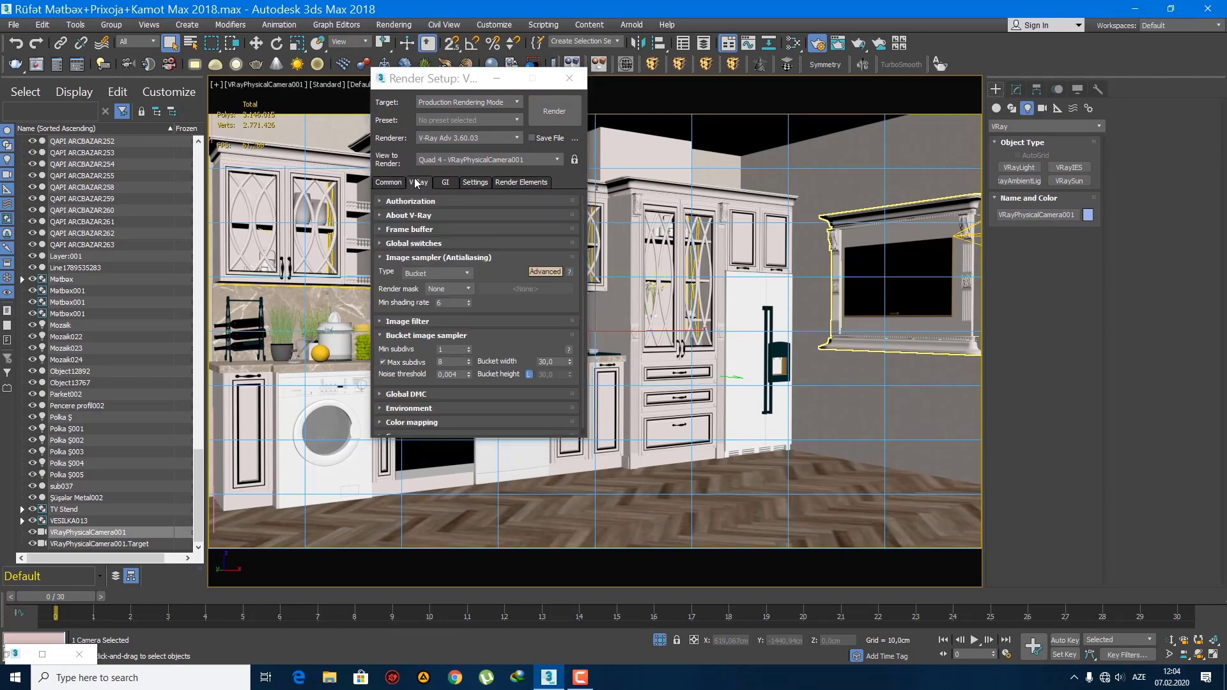
pyautogui.click(448, 394)
pyautogui.moveTo(497, 335); pyautogui.dragTo(496, 271)
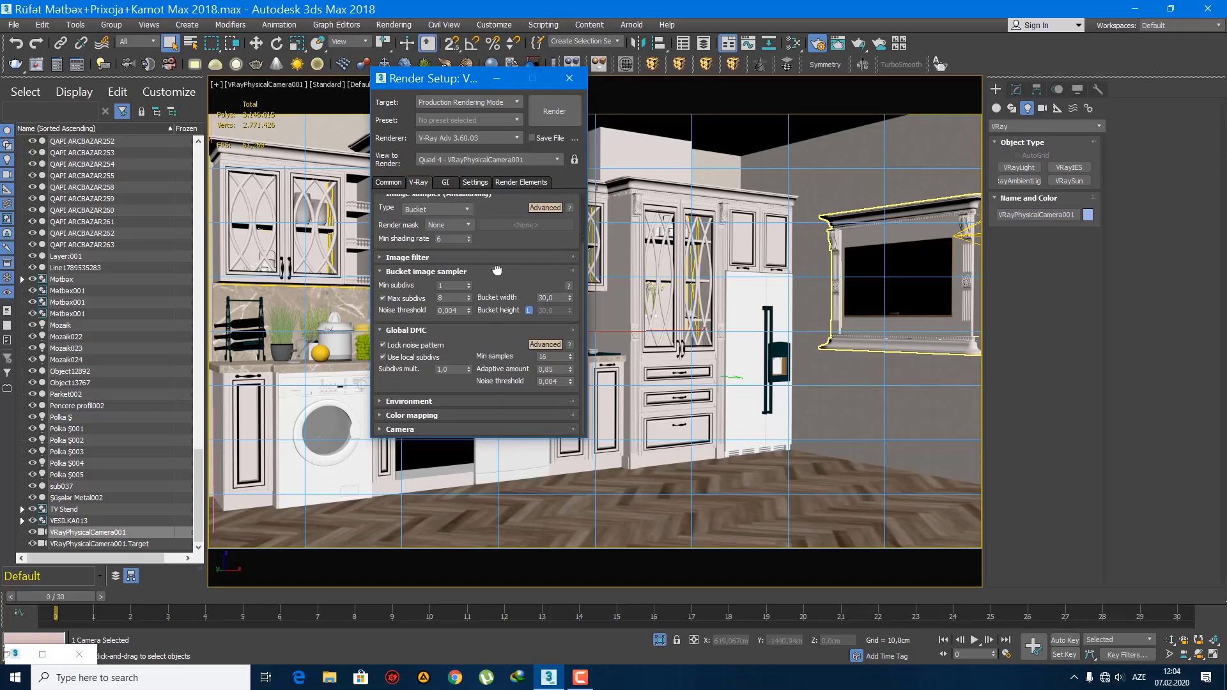
pyautogui.click(447, 182)
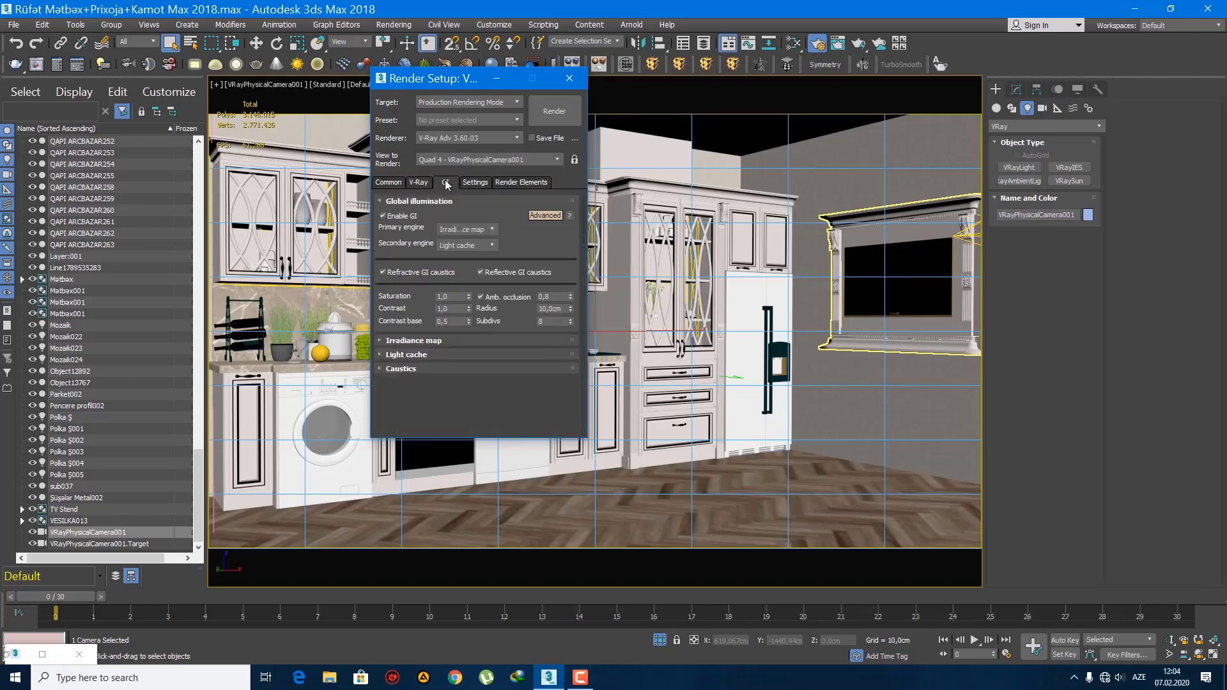
pyautogui.click(484, 340)
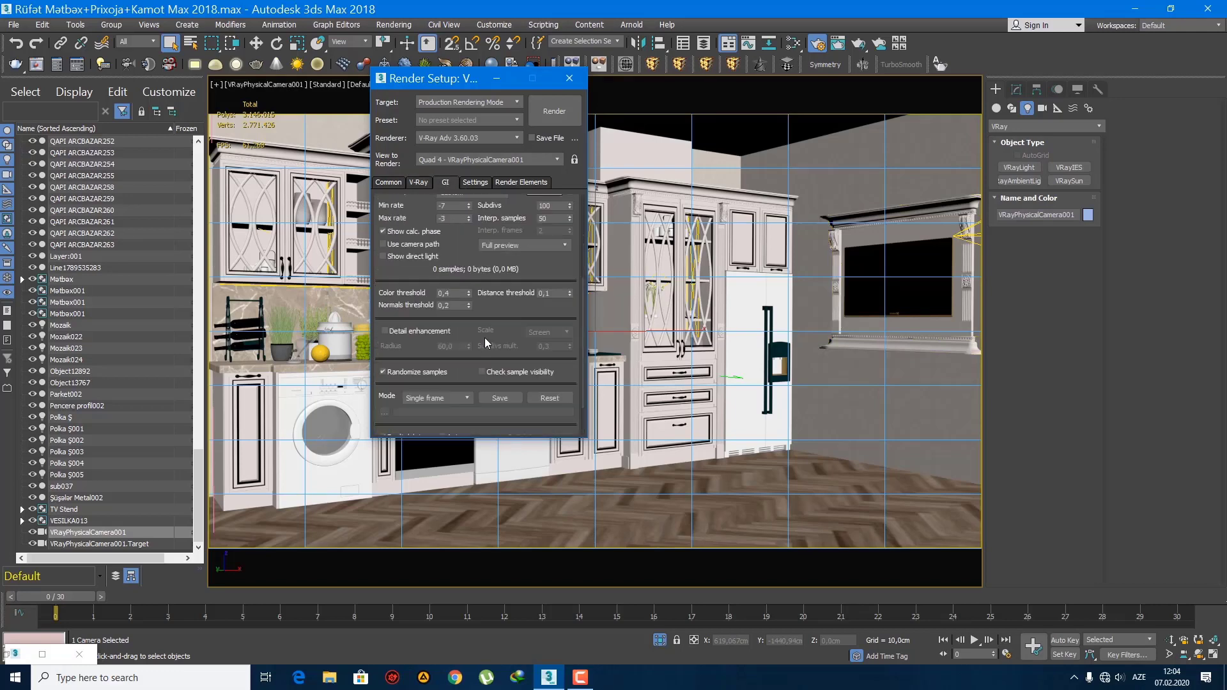
pyautogui.scroll(2, 521, 217)
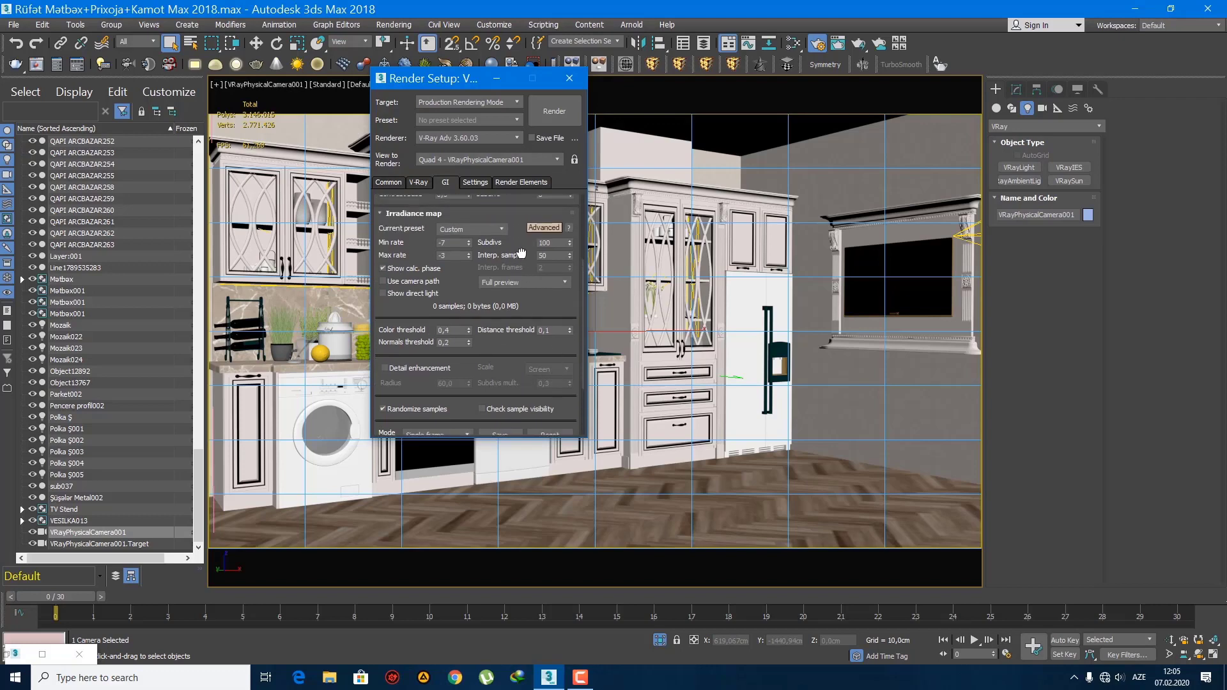
pyautogui.click(543, 236)
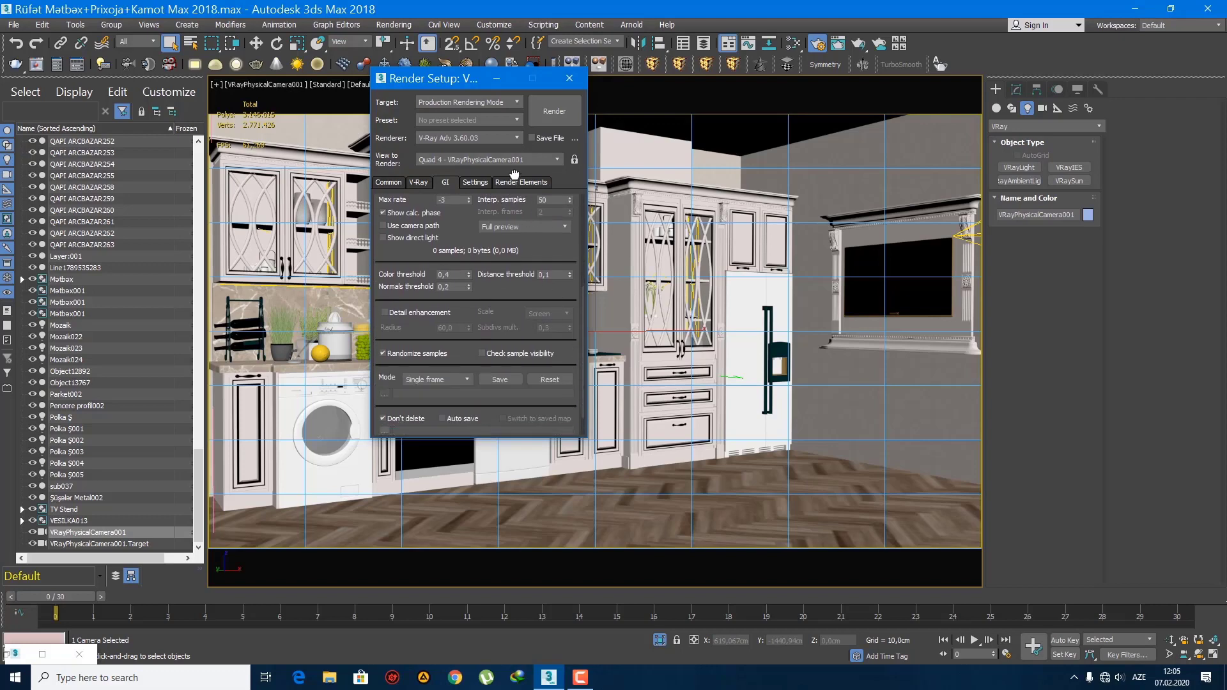
pyautogui.scroll(-4, 468, 385)
pyautogui.scroll(-4, 455, 412)
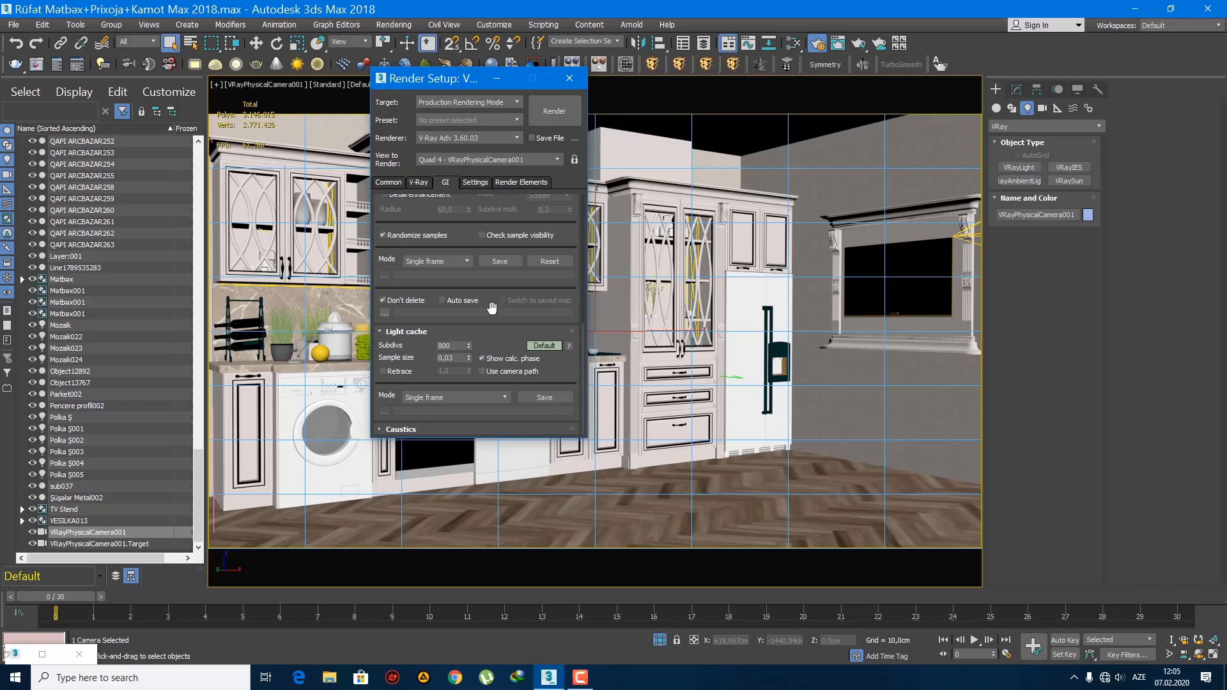
pyautogui.click(475, 183)
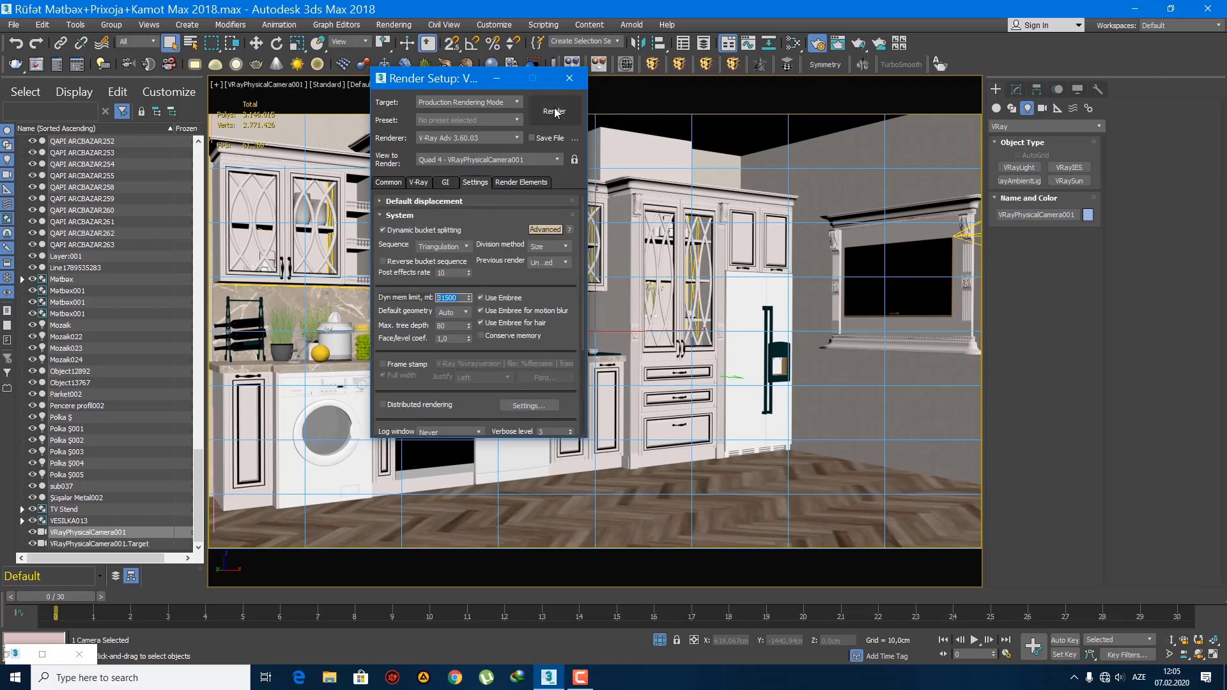
# - Render a test image from VRayPhysicalCamera001, and close the frame buffer and the render setup
pyautogui.click(941, 67)
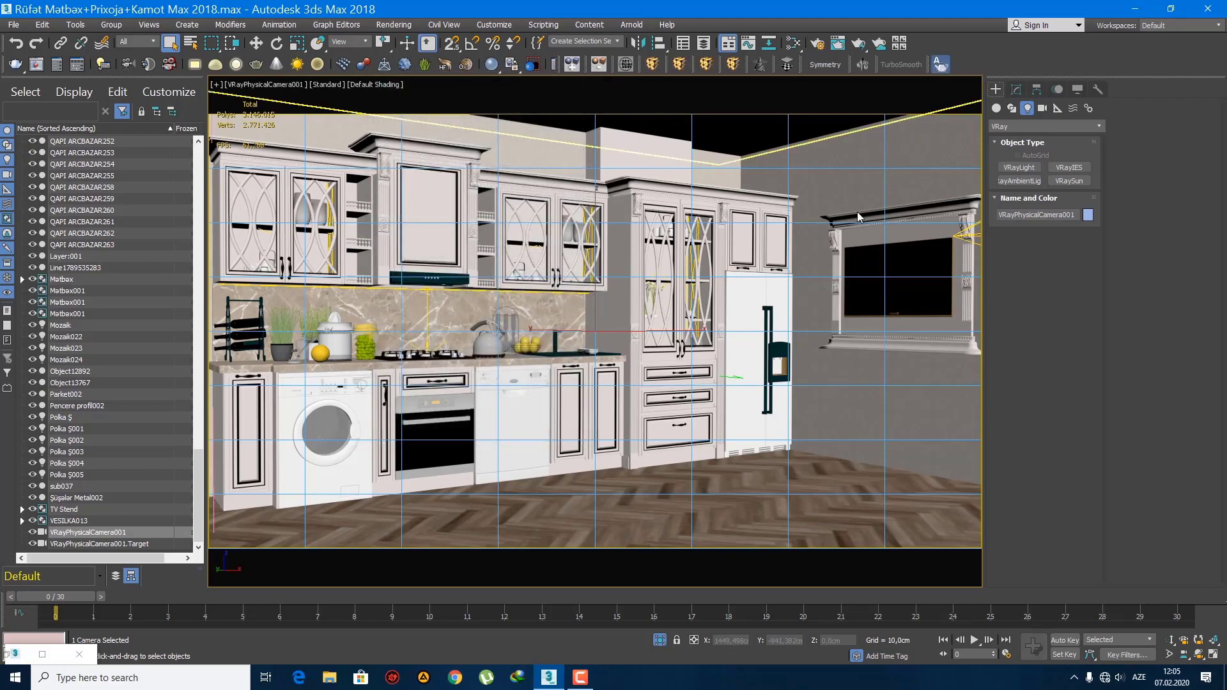
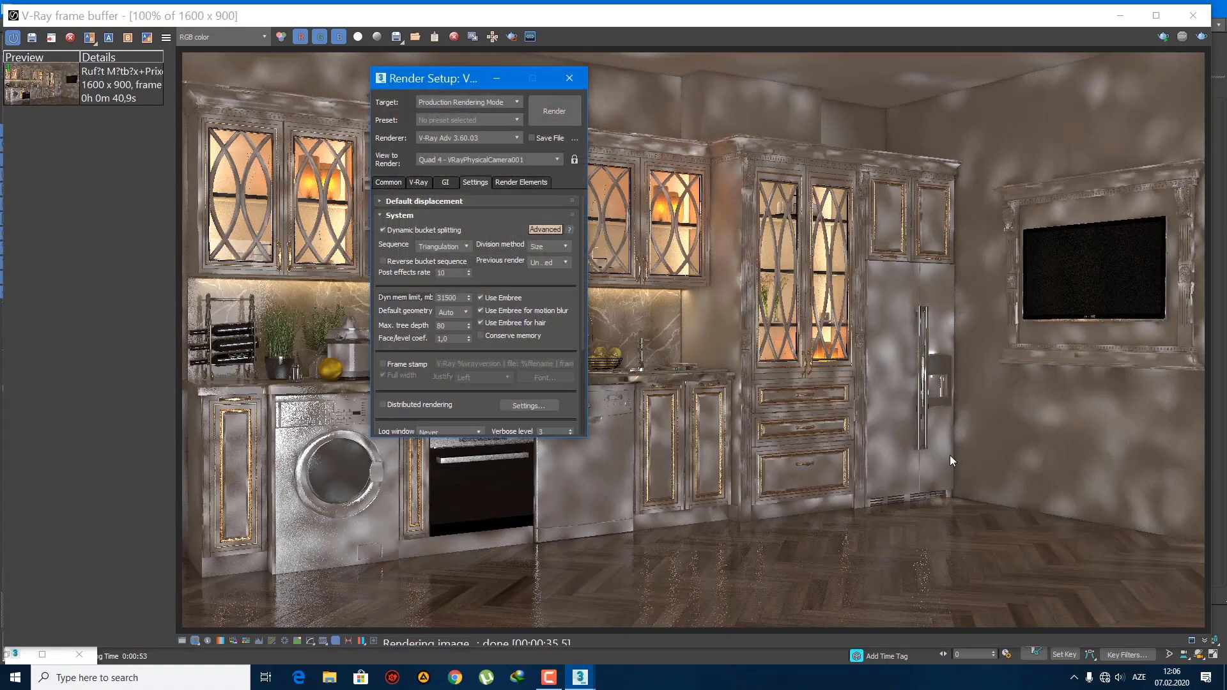
pyautogui.click(1194, 14)
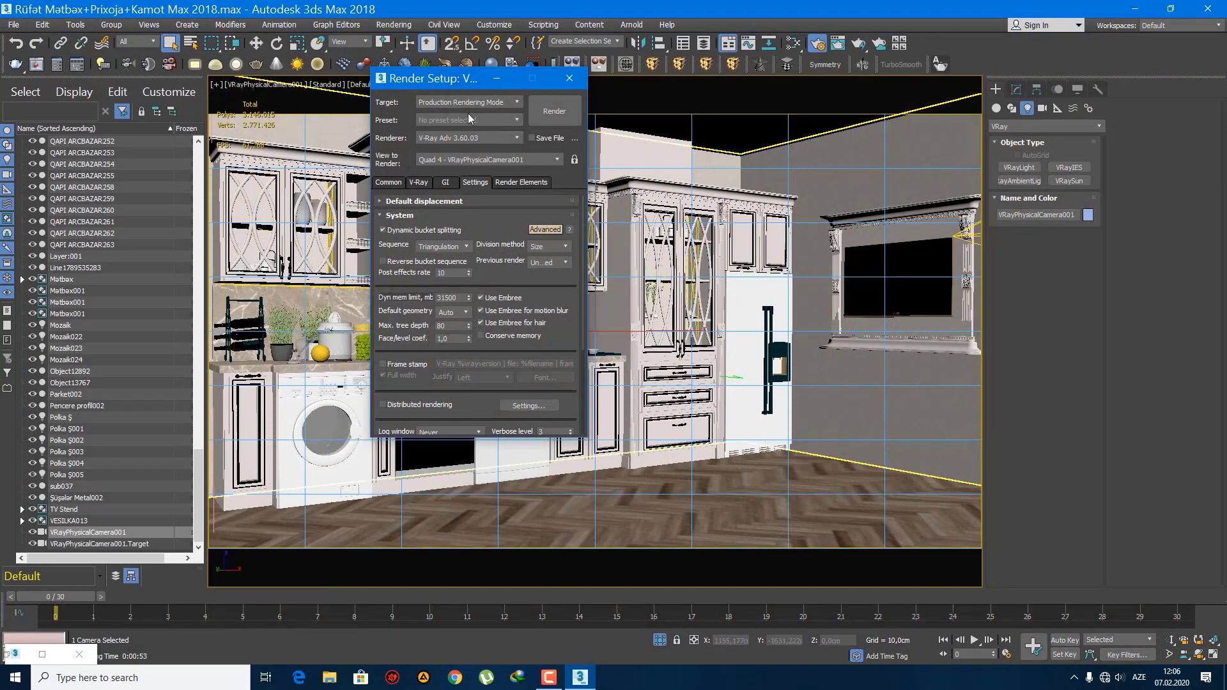
pyautogui.moveTo(441, 86); pyautogui.dragTo(879, 100)
pyautogui.click(988, 101)
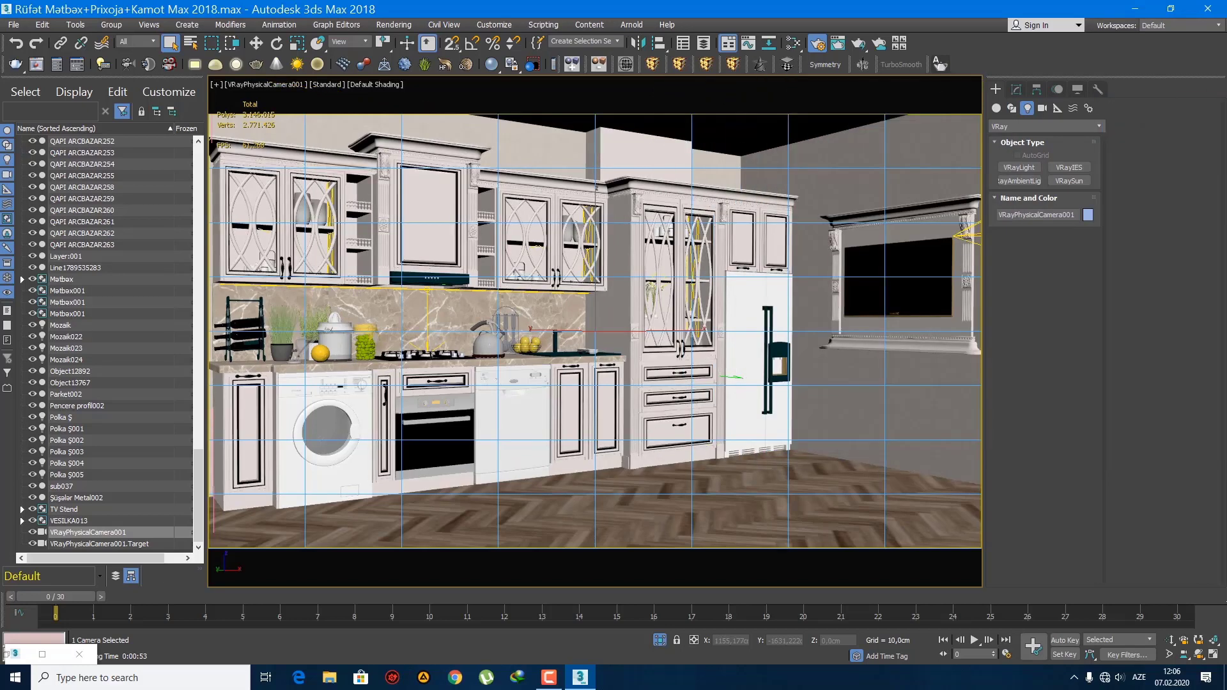